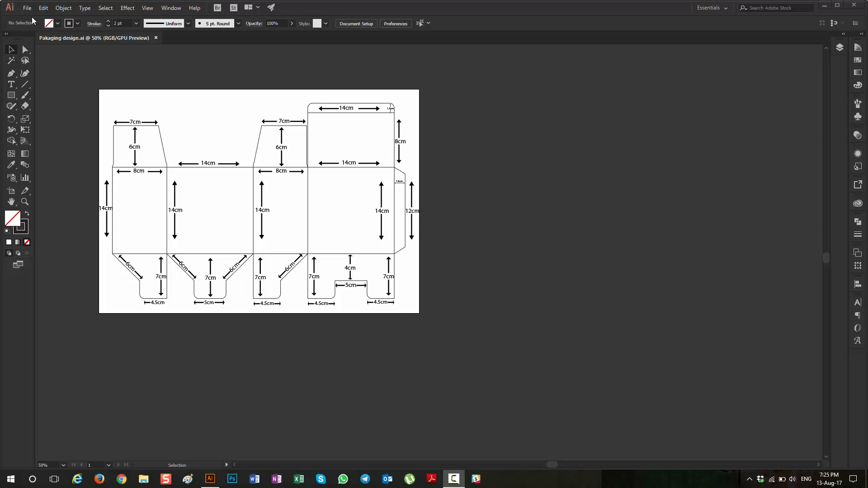
Step: Add a second 50 × 35 cm artboard beside the packaging template, aligned with its upper edge
click(12, 191)
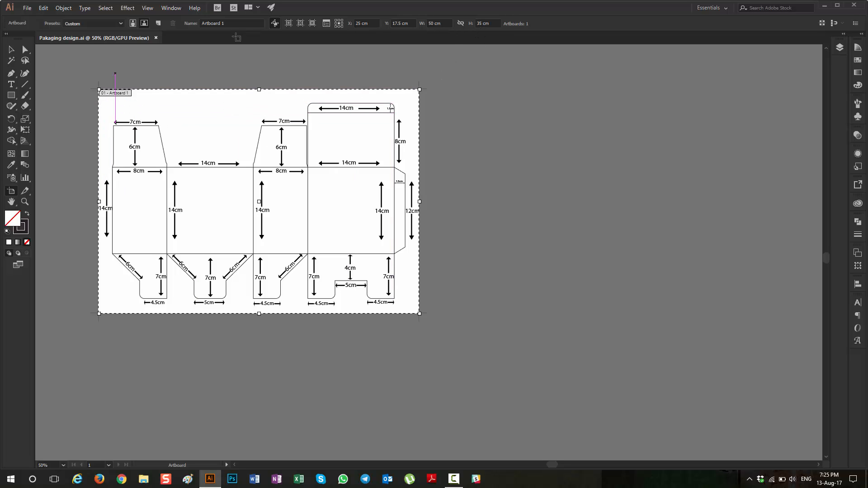
click(162, 22)
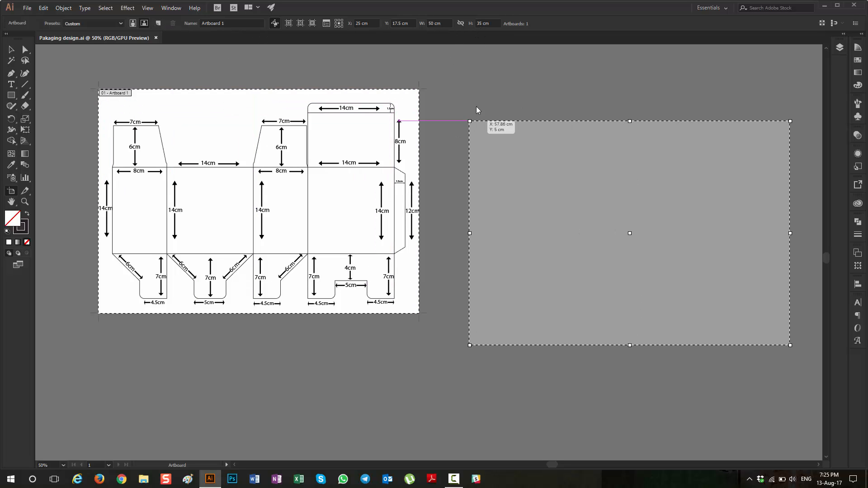
click(449, 91)
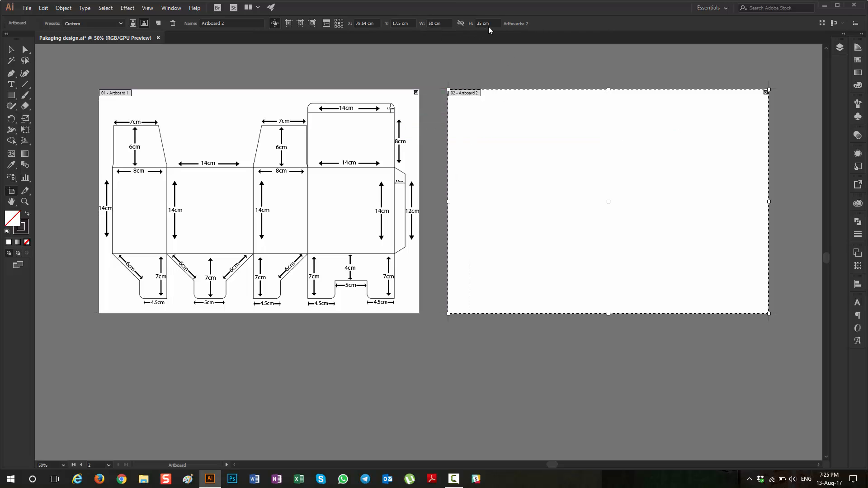
click(11, 49)
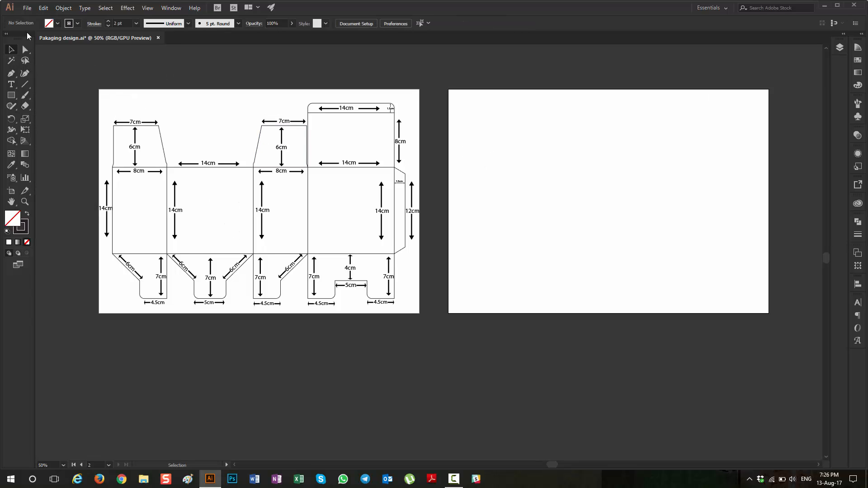
Step: Create a separate new document of 50 × 35 cm in centimeters with CMYK color mode
click(28, 8)
click(33, 18)
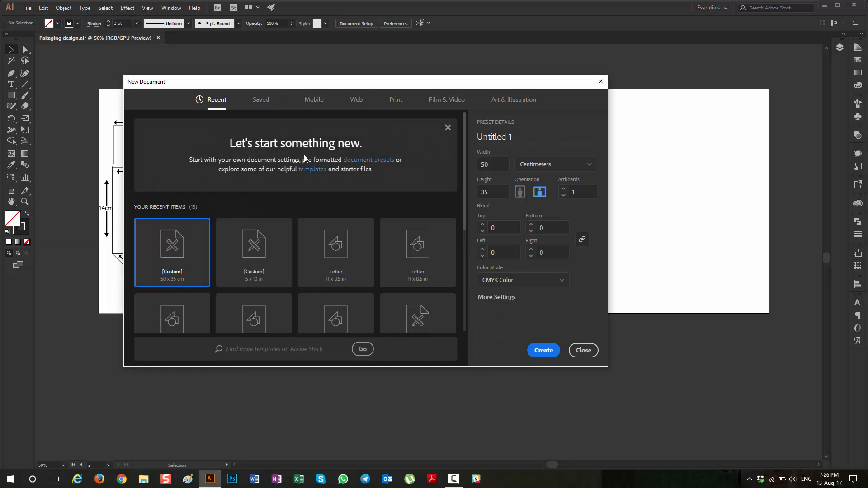
click(537, 164)
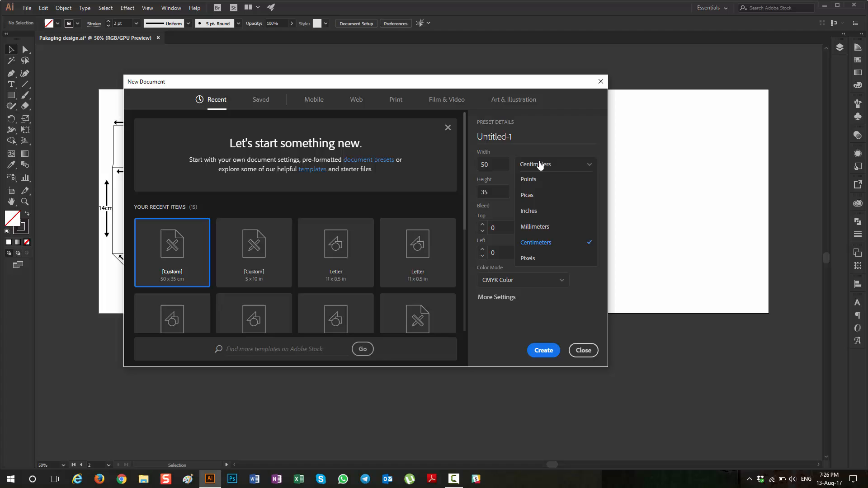
click(544, 248)
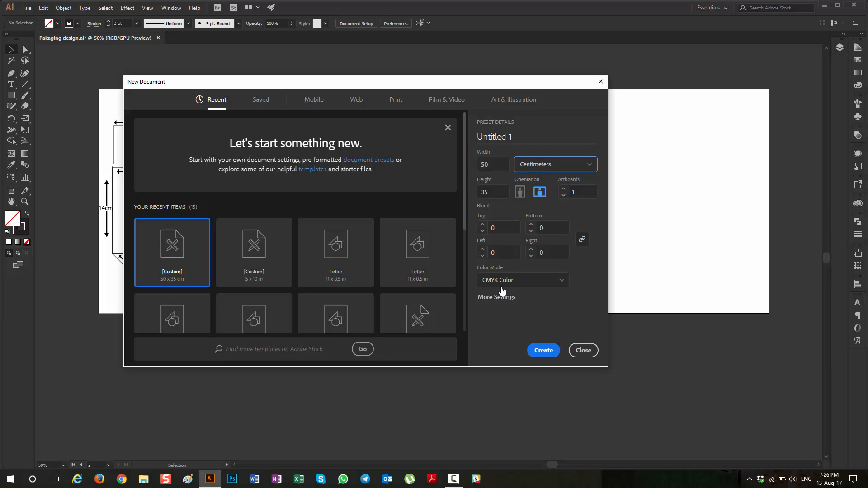
click(535, 351)
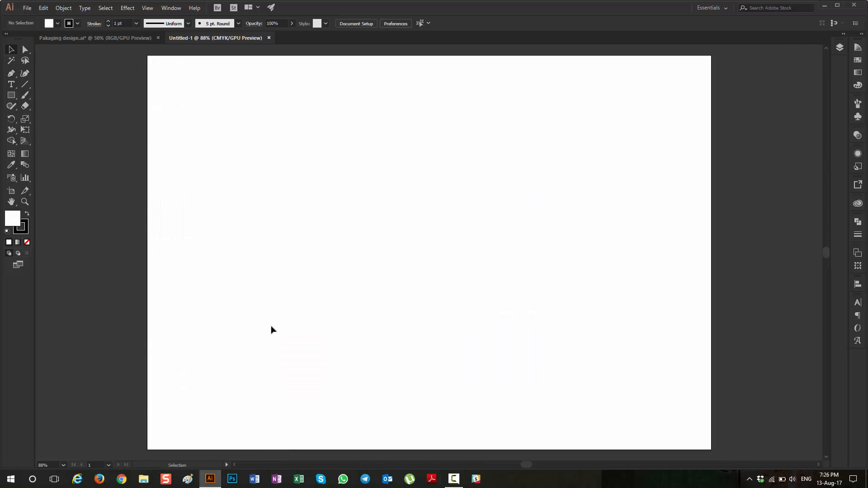
Step: Compare the blank new document with the Pakaging design.ai document, ending on Pakaging design.ai
click(132, 39)
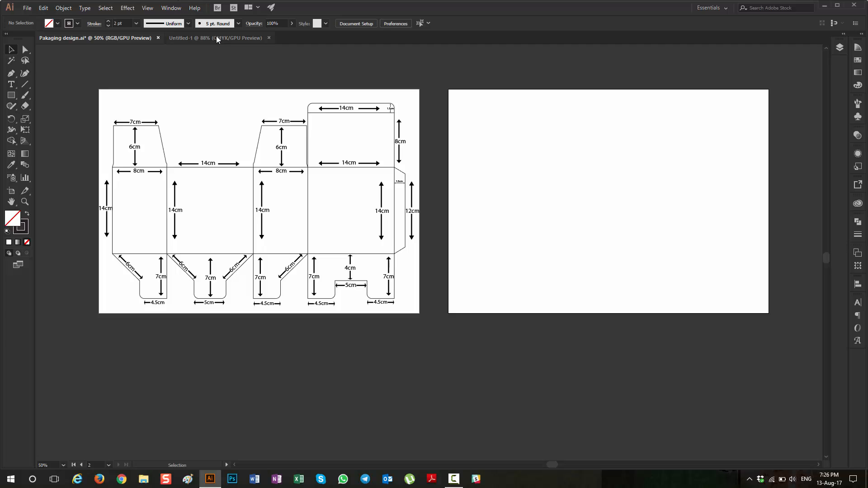
click(181, 38)
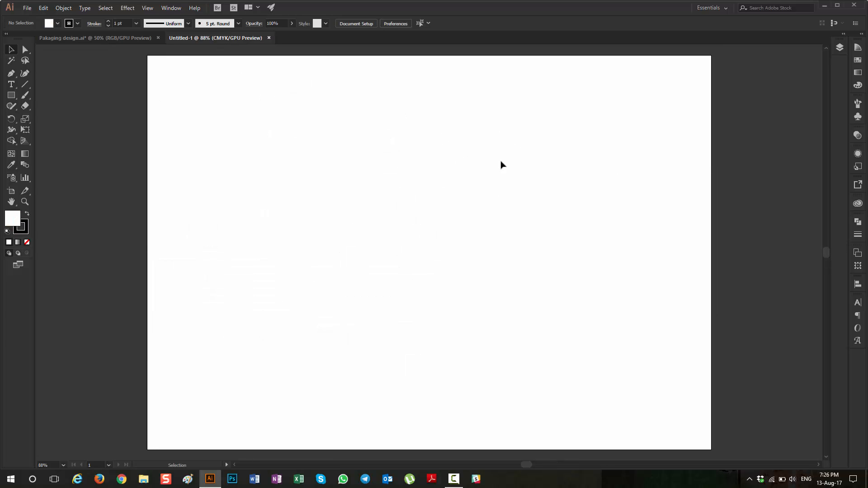
click(92, 38)
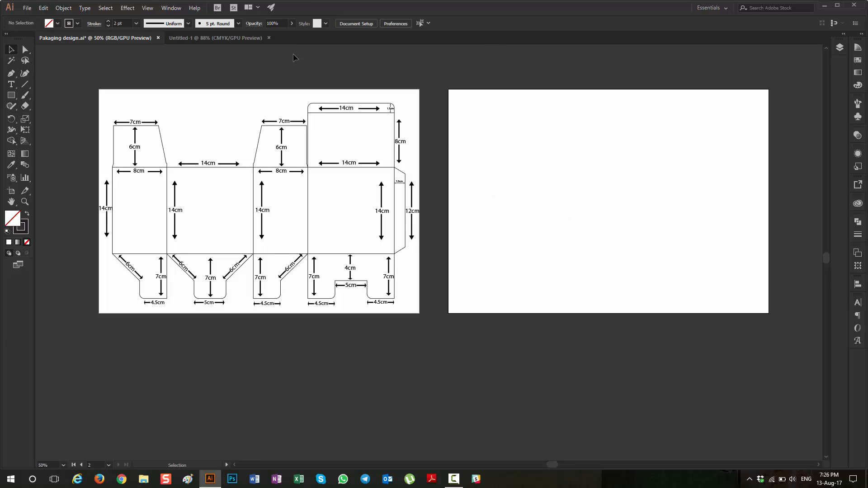
click(226, 40)
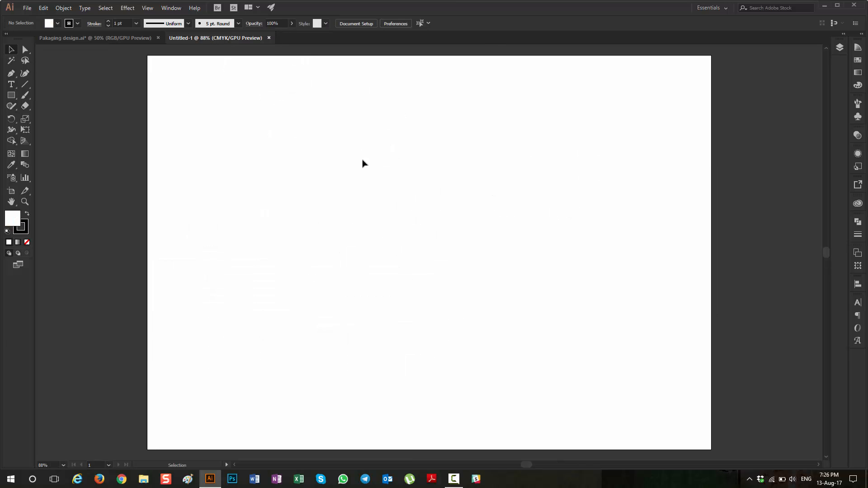
click(82, 38)
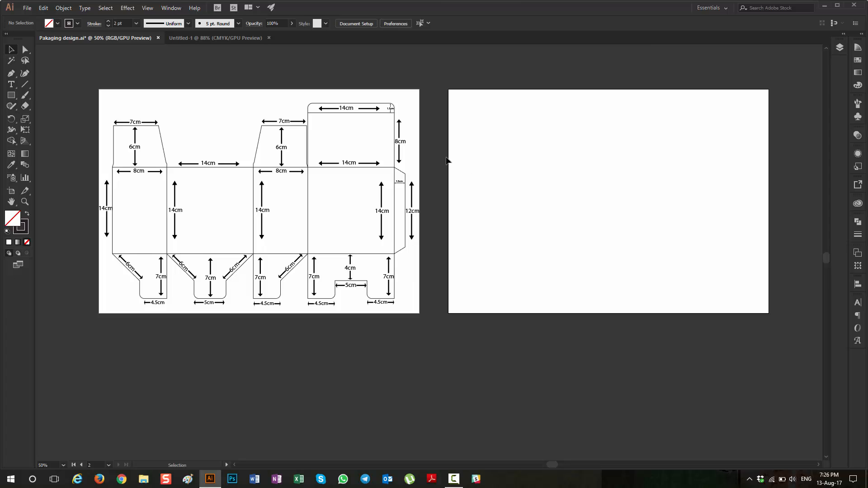
Step: Draw an 8 × 14 cm rectangle near the left side of the empty second artboard
scroll(335, 206, left, 3)
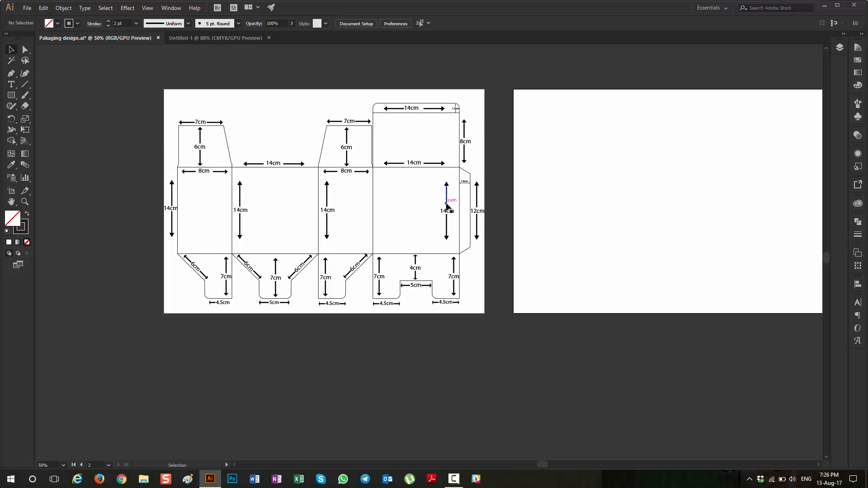
scroll(174, 187, up, 1)
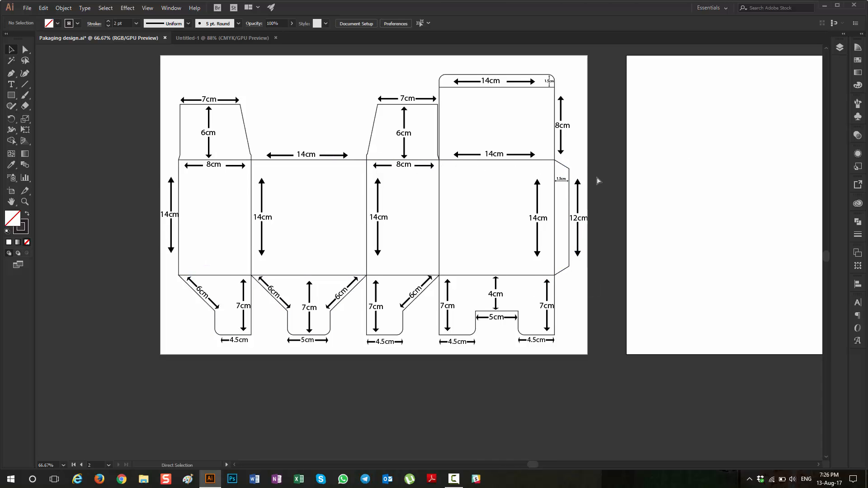
scroll(599, 180, right, 3)
scroll(599, 180, right, 1)
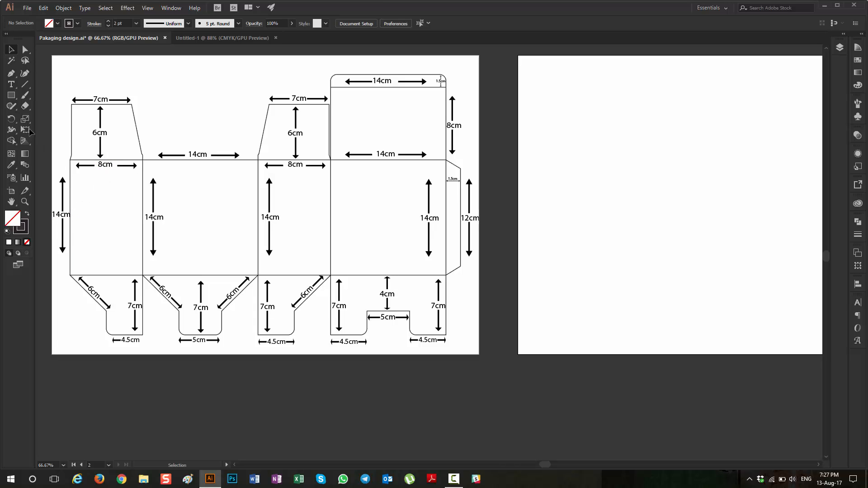
click(11, 95)
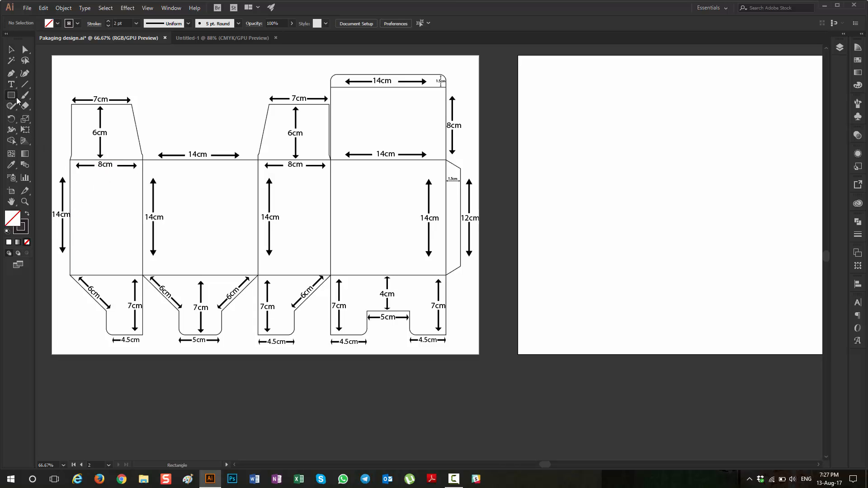
click(531, 139)
text(8)
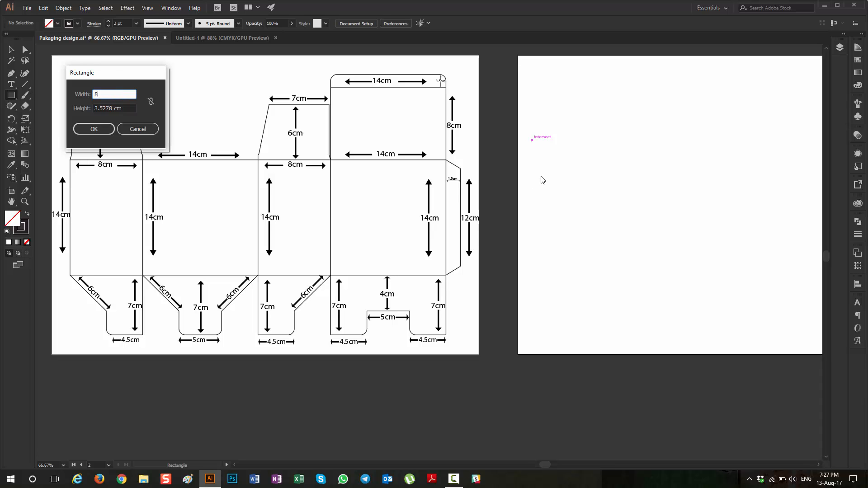
key(Tab)
text(14)
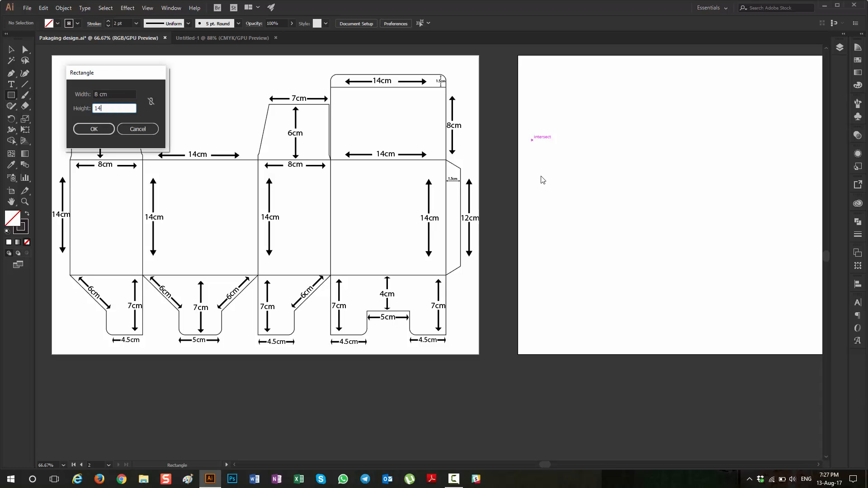
key(Return)
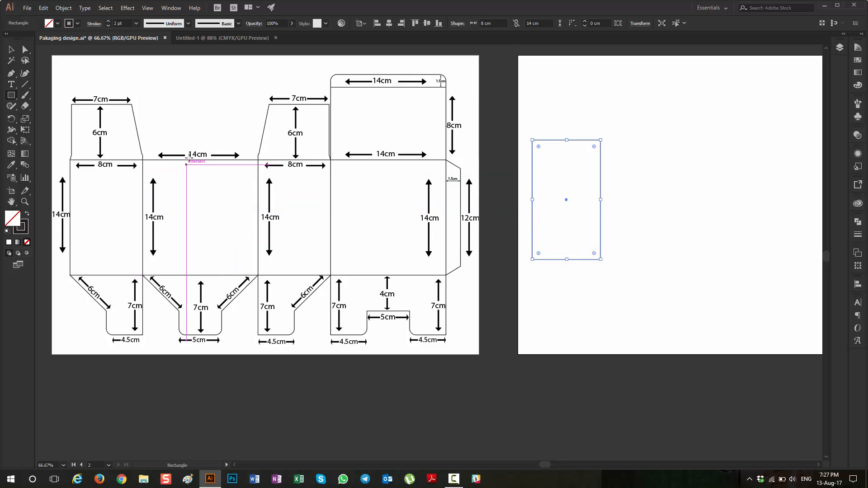
Step: Draw a 14 × 14 cm square and snap it flush against the right edge of the 8 cm wide rectangle
click(654, 151)
text(14)
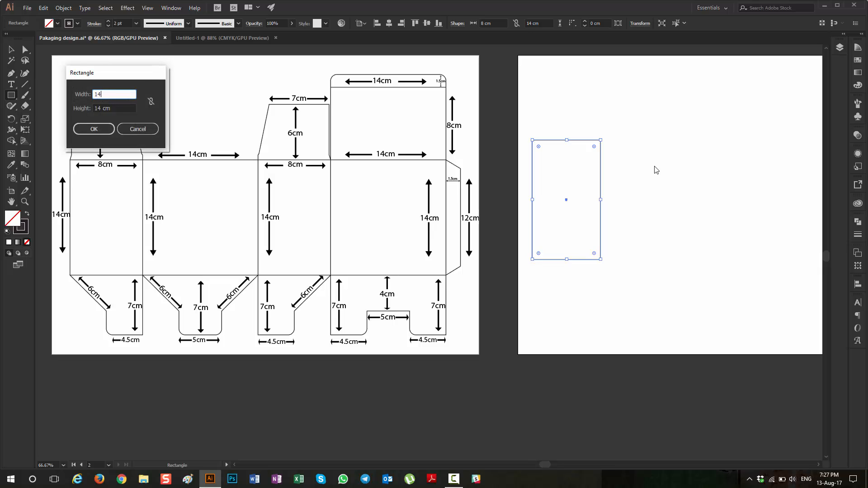
key(Tab)
key(Return)
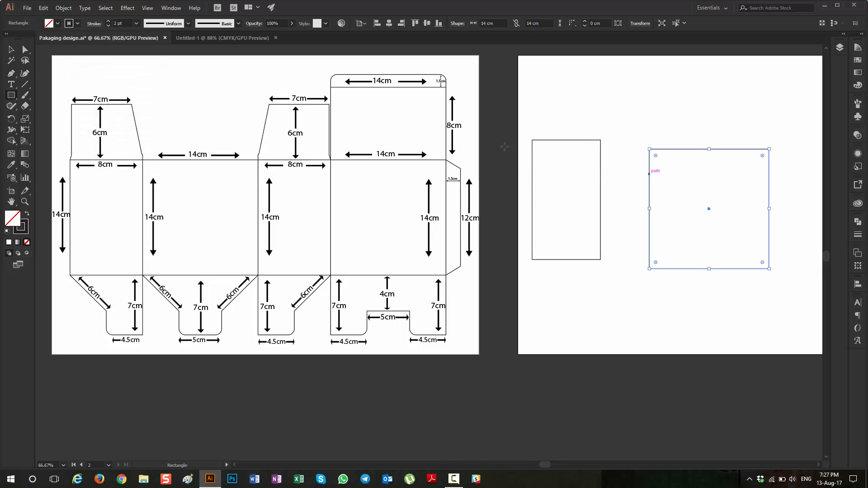
key(v)
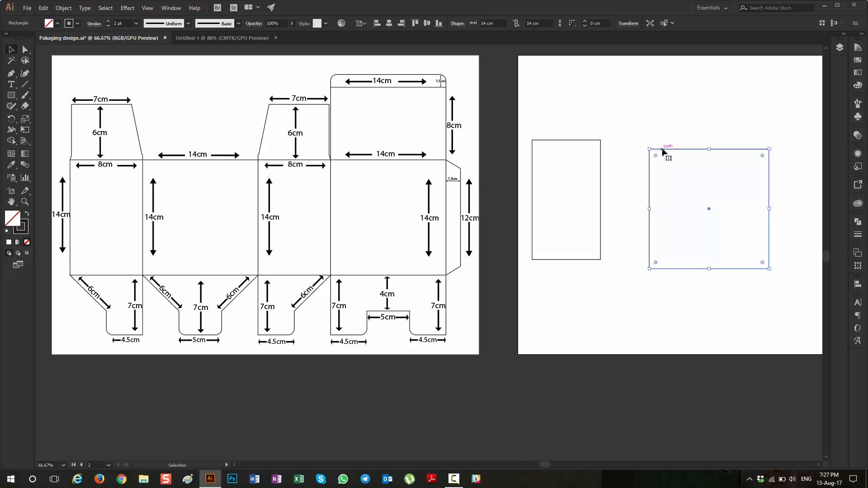
drag(664, 149, 613, 144)
click(563, 226)
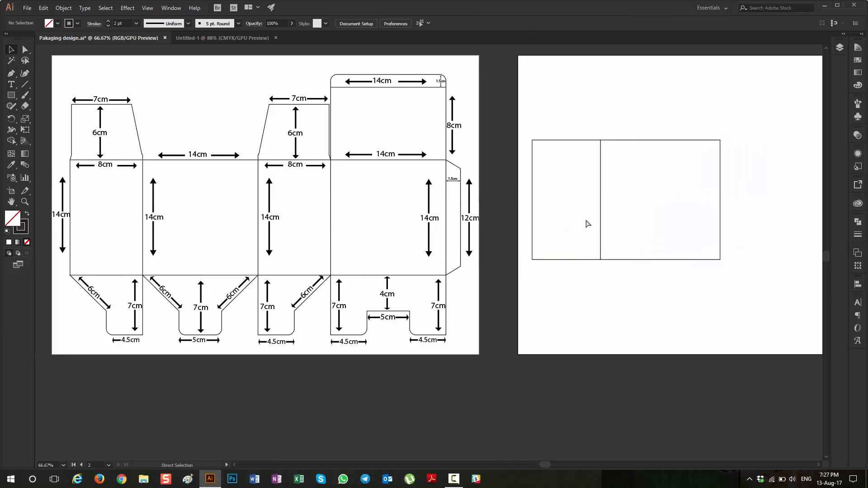
Step: Duplicate both panels 22 cm to the right so the copies adjoin the originals in one row
scroll(552, 235, right, 2)
scroll(296, 224, right, 10)
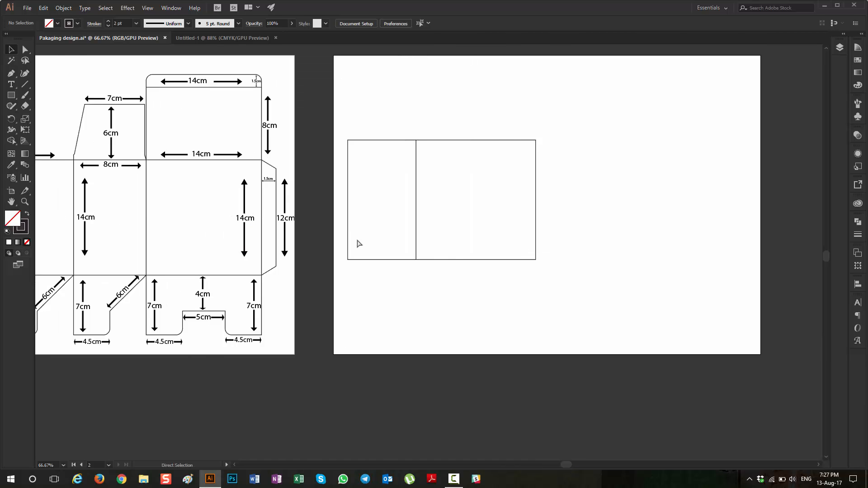
drag(329, 118, 529, 160)
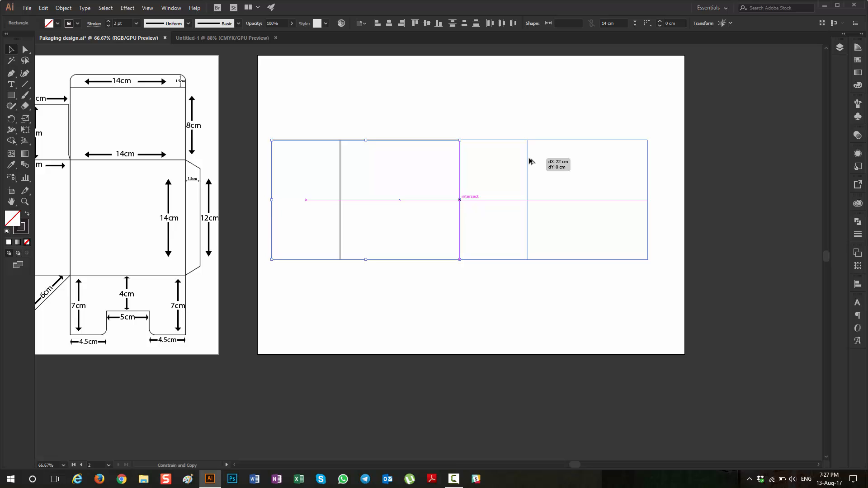
drag(530, 161, 531, 161)
click(429, 292)
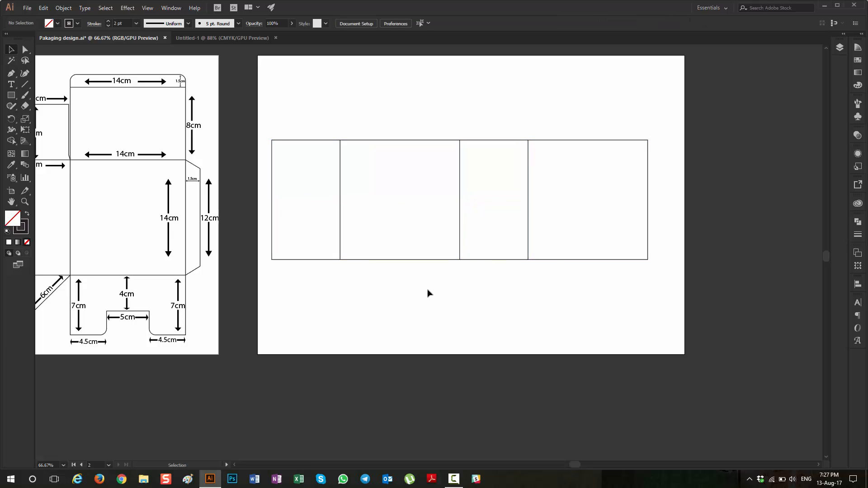
Step: Center the row of four panels horizontally on the artboard
scroll(419, 302, left, 2)
drag(391, 109, 630, 185)
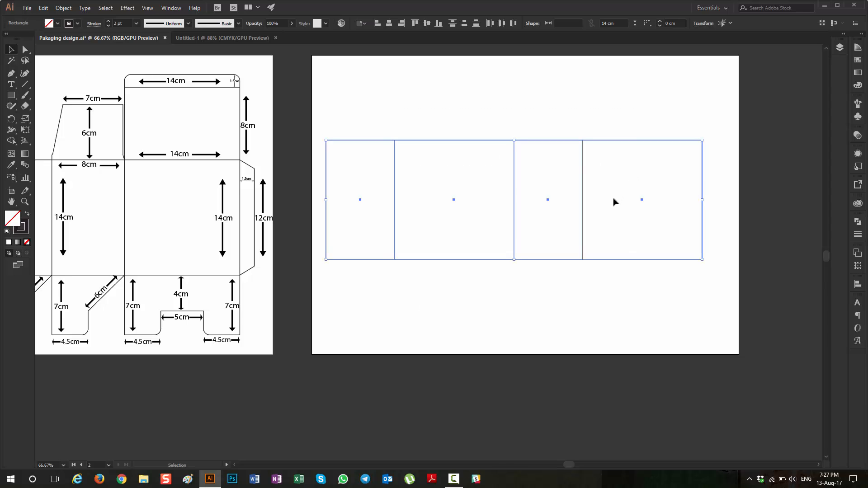
key(v)
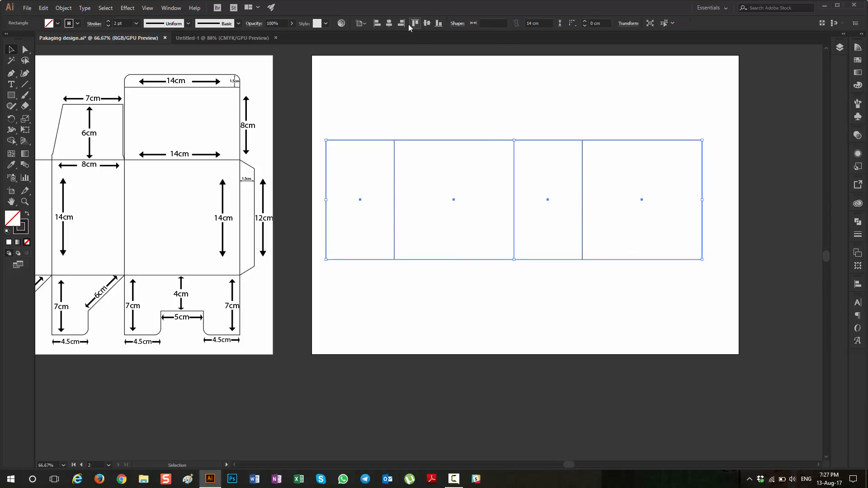
click(361, 23)
click(378, 53)
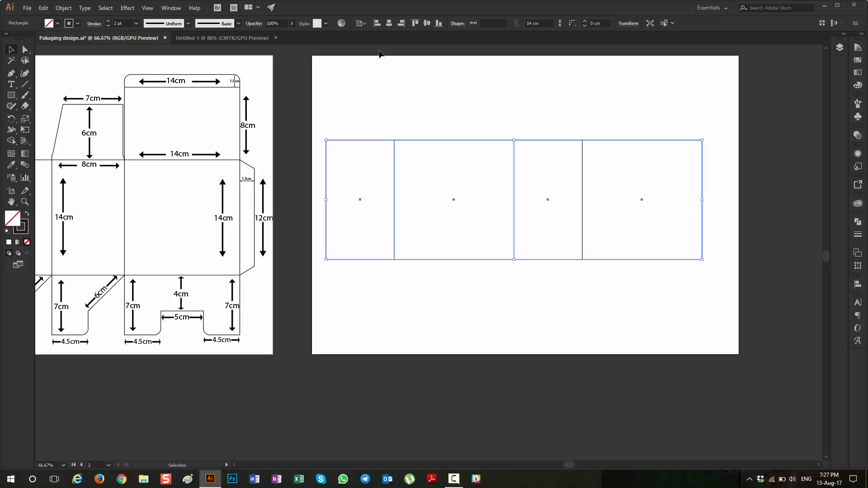
click(389, 25)
click(436, 168)
Step: Examine the reference template's top lid panel and its dimensions against the four drawn panels
scroll(372, 311, left, 4)
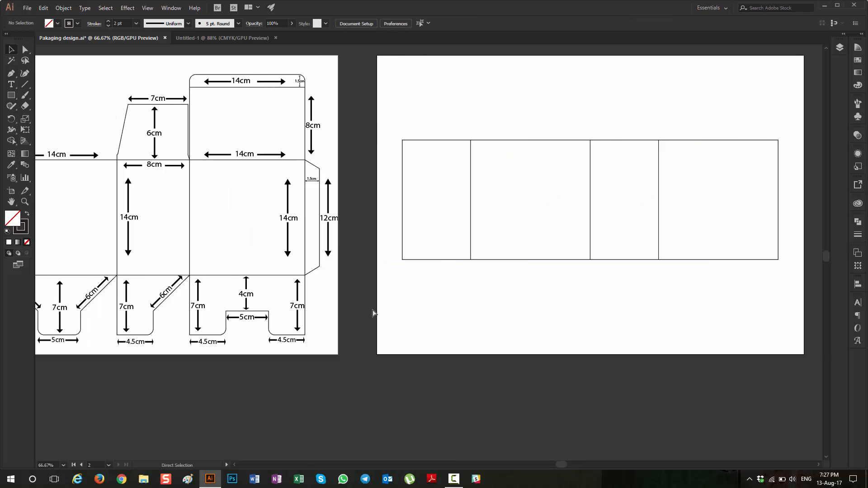
scroll(374, 313, right, 2)
scroll(383, 312, left, 5)
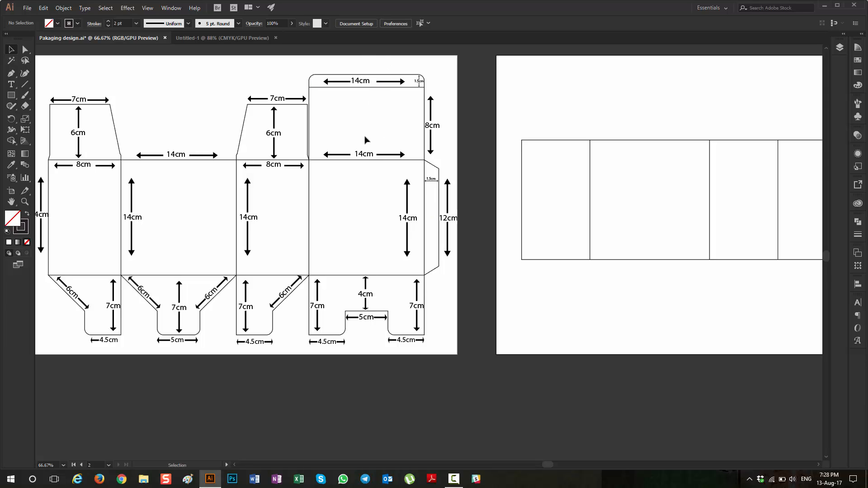
key(a)
key(v)
key(a)
scroll(418, 220, right, 10)
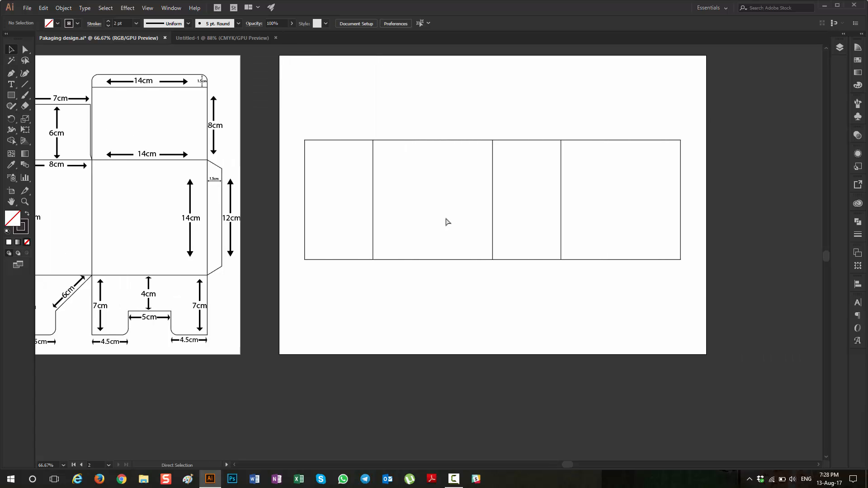
scroll(189, 198, left, 4)
key(v)
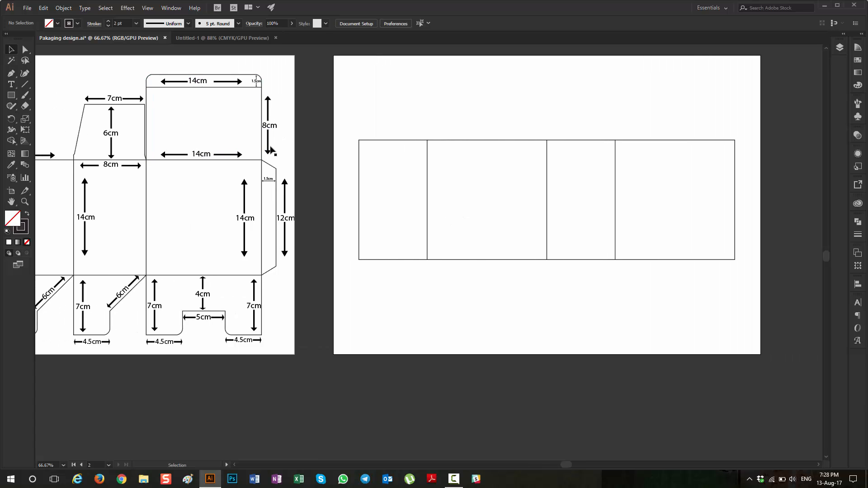
Step: Draw a 14 × 8 cm rectangle for the lid panel, overlapping the upper edge of the panel row
click(10, 95)
click(498, 110)
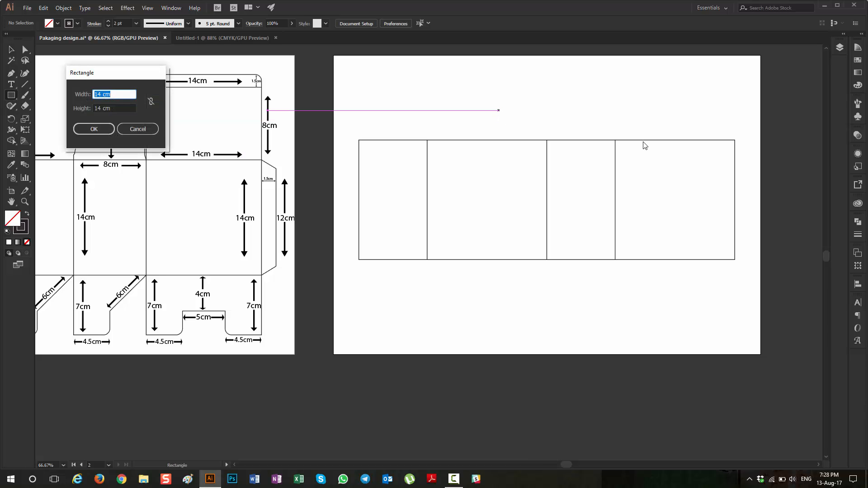
text(14)
key(Tab)
text(8)
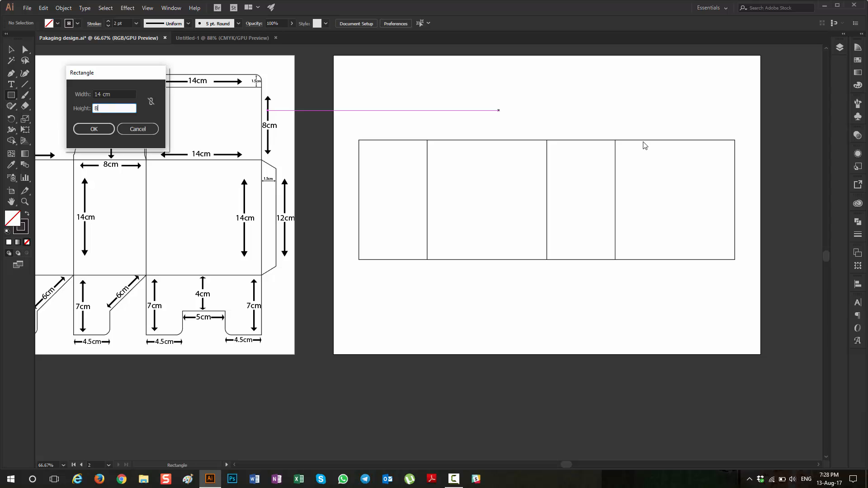
key(Return)
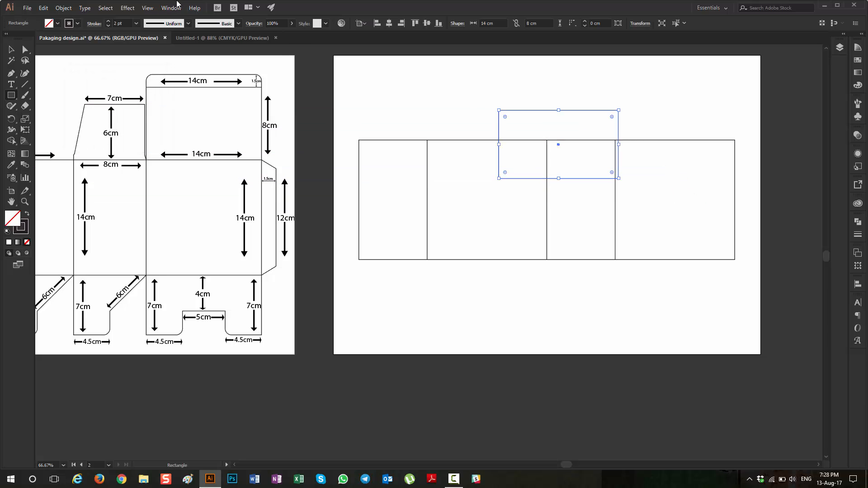
Step: Move the 14 × 8 cm lid rectangle above the rightmost panel, lining up their side edges
click(11, 51)
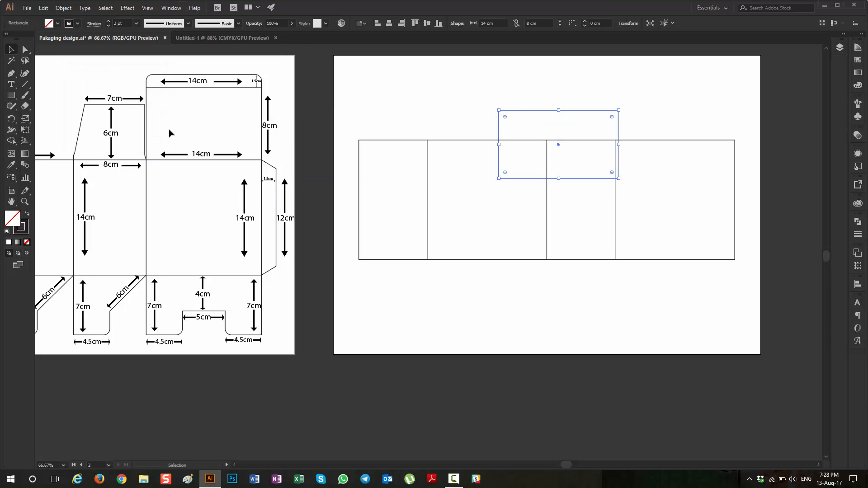
drag(572, 108, 663, 75)
click(520, 113)
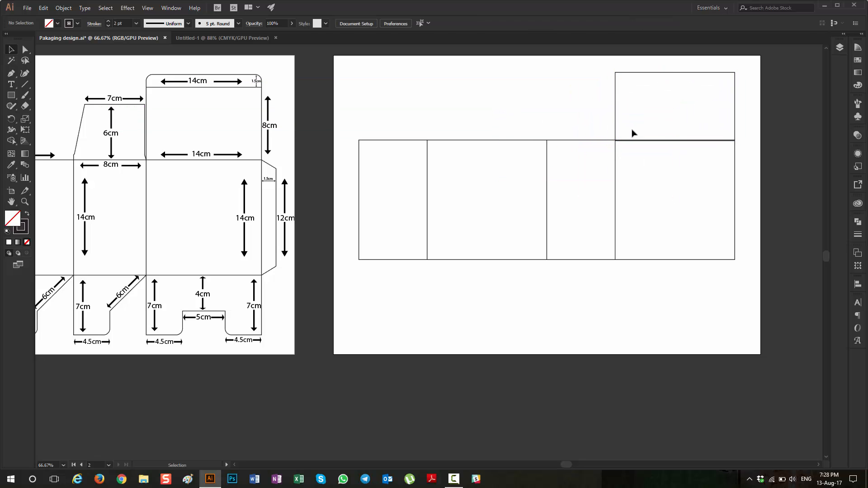
Step: Fine-adjust the lid rectangle so its lower edge coincides exactly with the rightmost panel's upper edge
scroll(633, 134, up, 2)
scroll(669, 194, up, 5)
scroll(520, 184, up, 2)
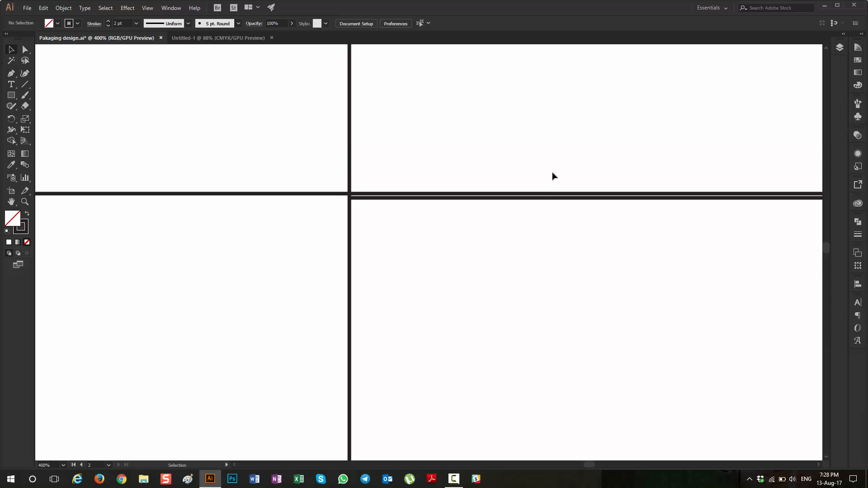
click(379, 179)
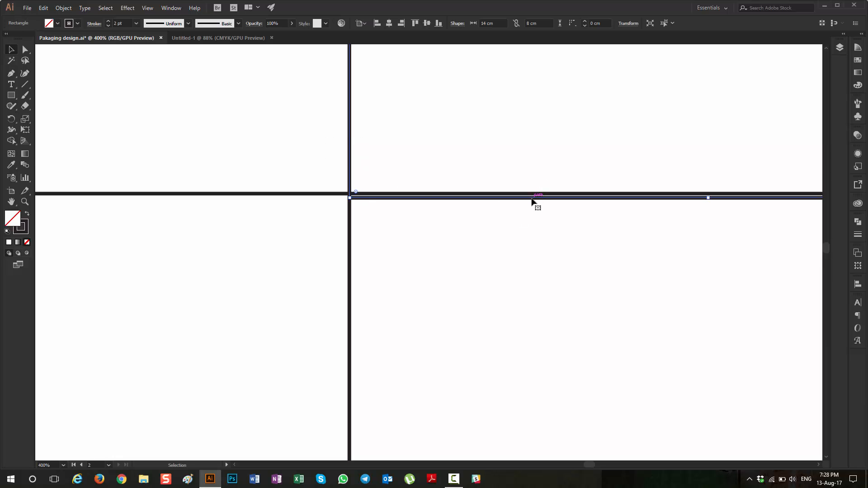
mouse_move(533, 202)
mouse_down()
mouse_move(549, 195)
mouse_move(529, 199)
mouse_up()
scroll(524, 208, down, 5)
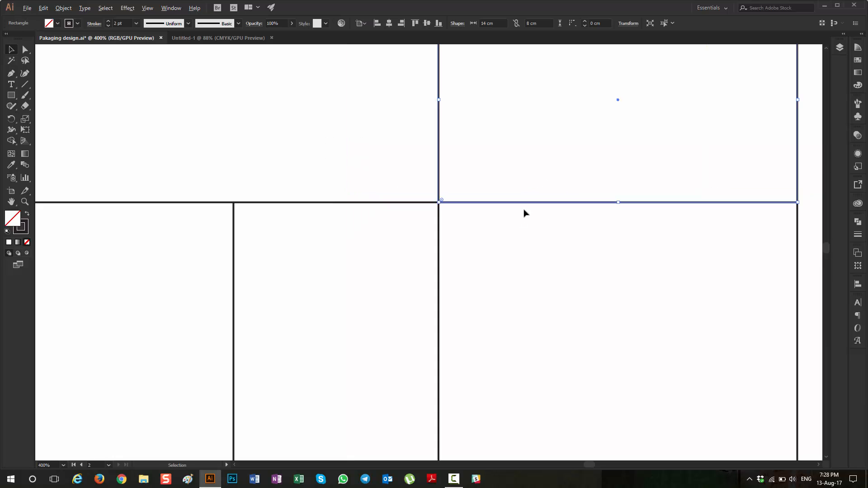
click(619, 226)
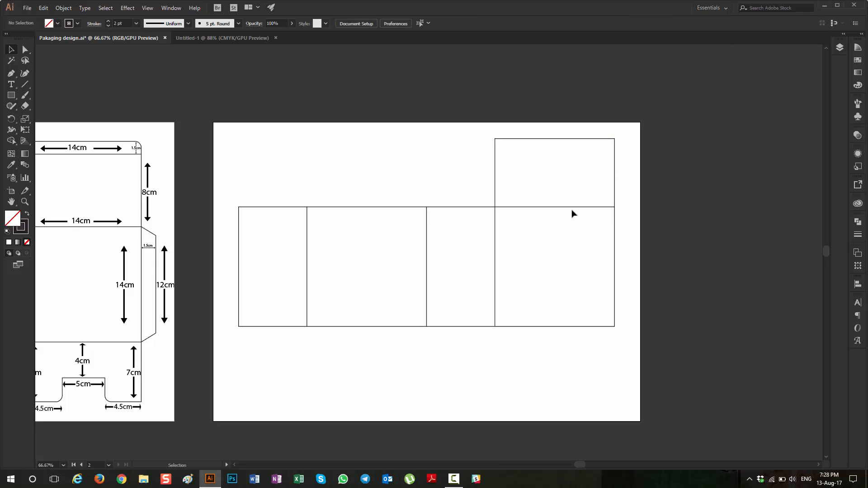
Step: Examine the tuck flap above the lid in the reference template and its dimensions
scroll(575, 212, up, 2)
drag(699, 237, 638, 254)
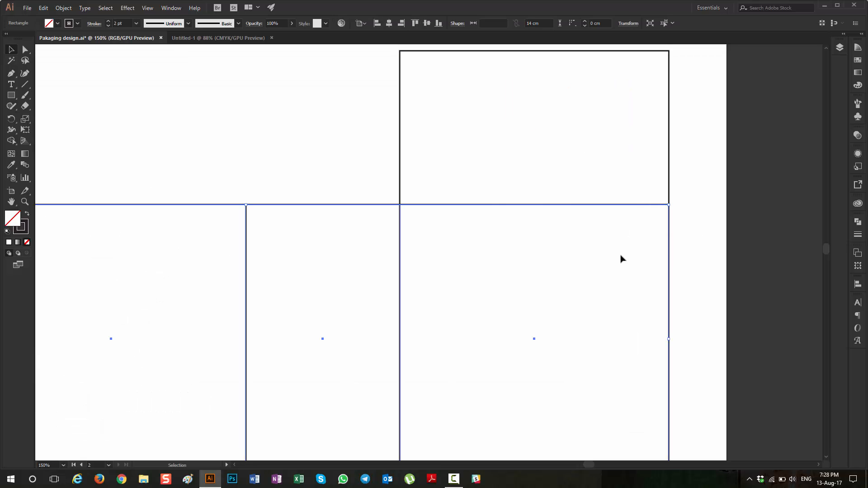
scroll(572, 183, down, 2)
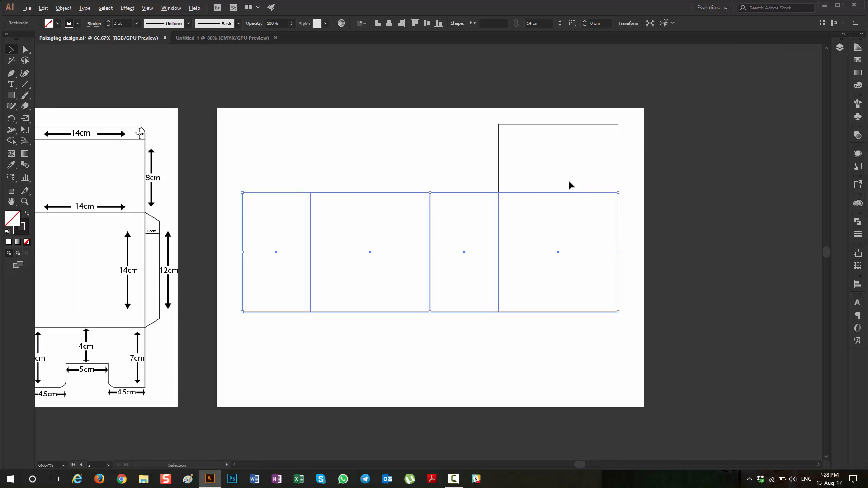
scroll(55, 127, left, 2)
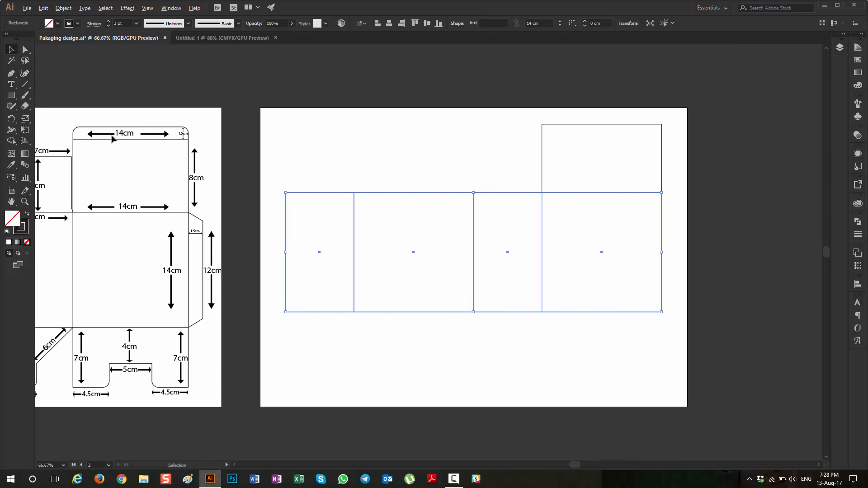
scroll(120, 136, up, 2)
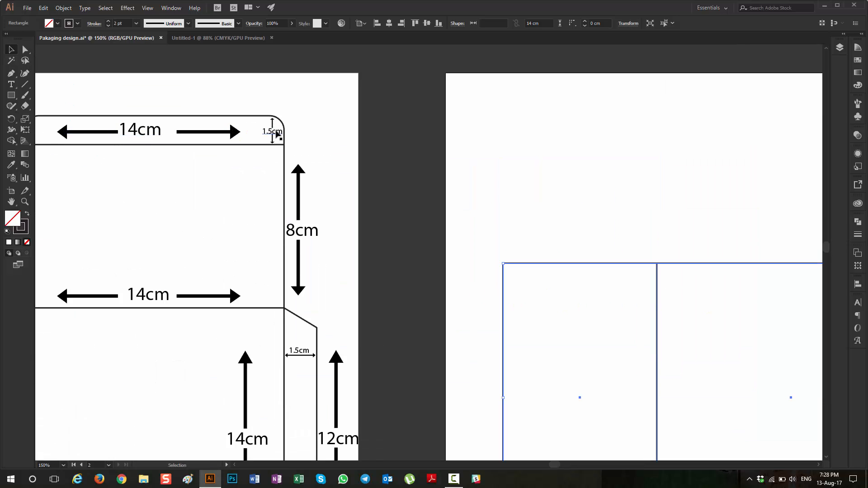
key(a)
scroll(271, 161, right, 5)
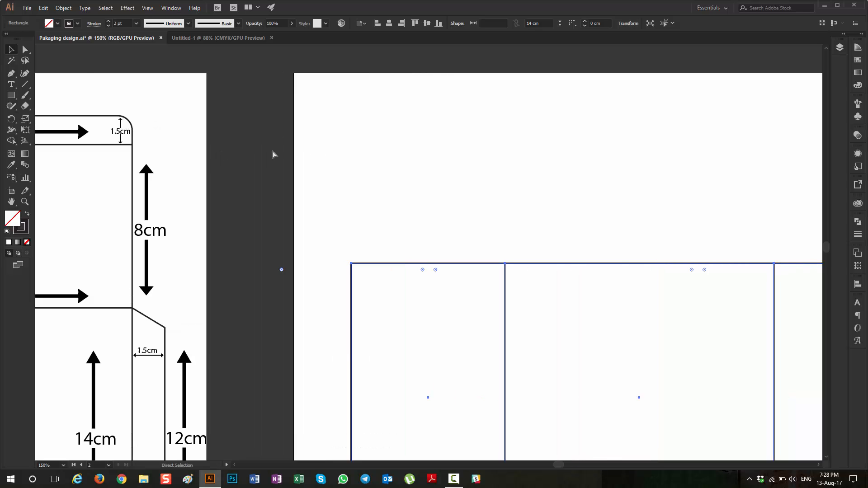
scroll(286, 162, right, 5)
scroll(619, 199, up, 1)
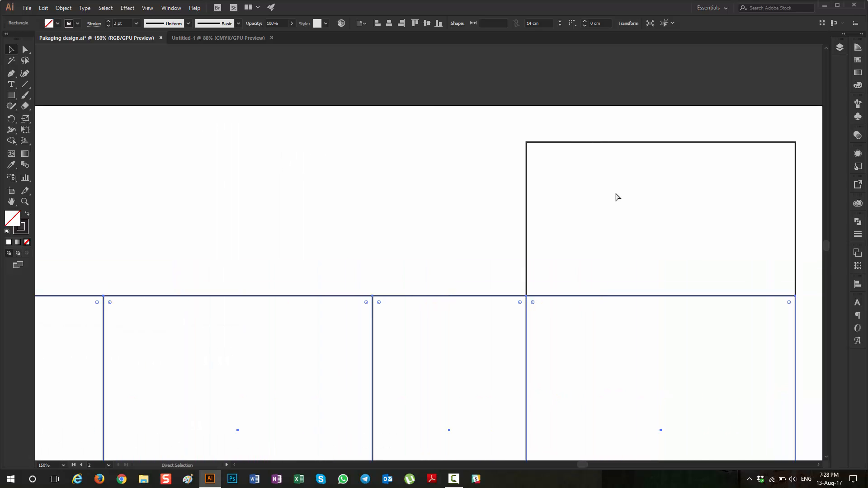
Step: Draw a 14 × 1.5 cm rectangle for the tuck flap, overlapping the lid's upper edge
key(v)
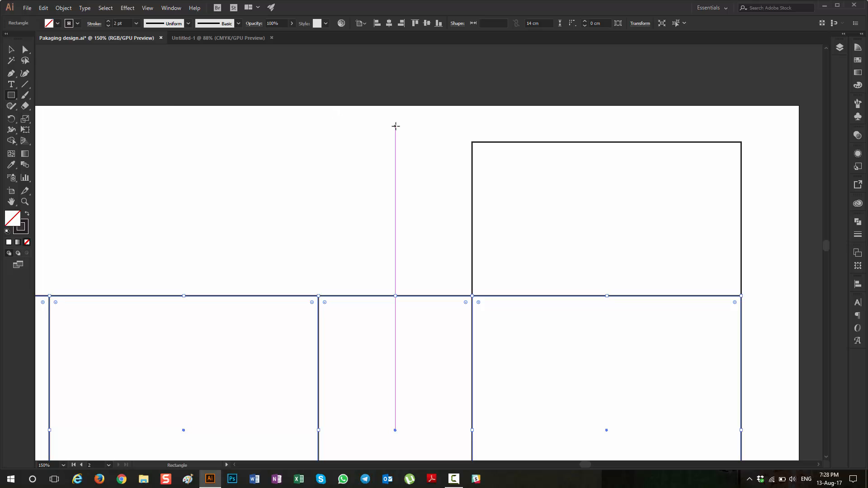
click(395, 126)
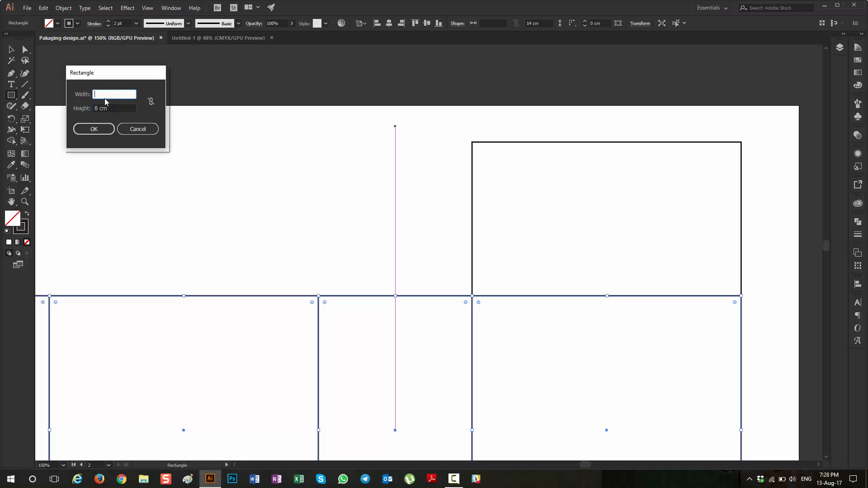
text(14)
key(Tab)
text(1.5)
key(Tab)
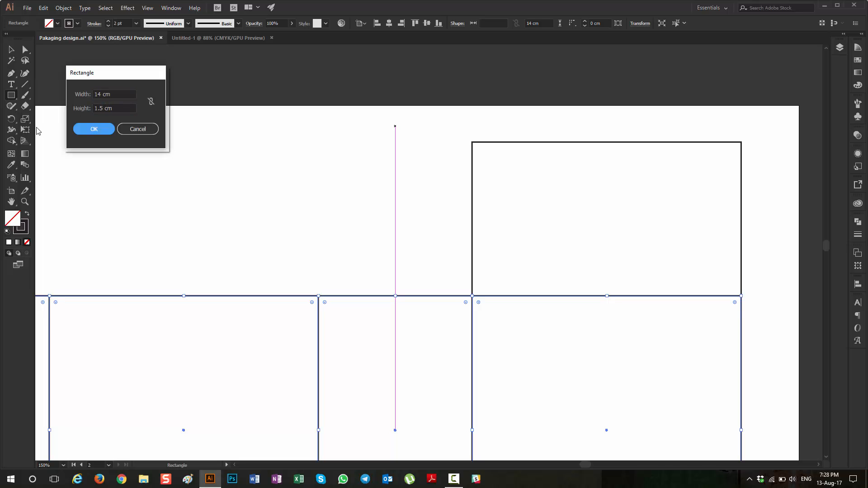
click(93, 129)
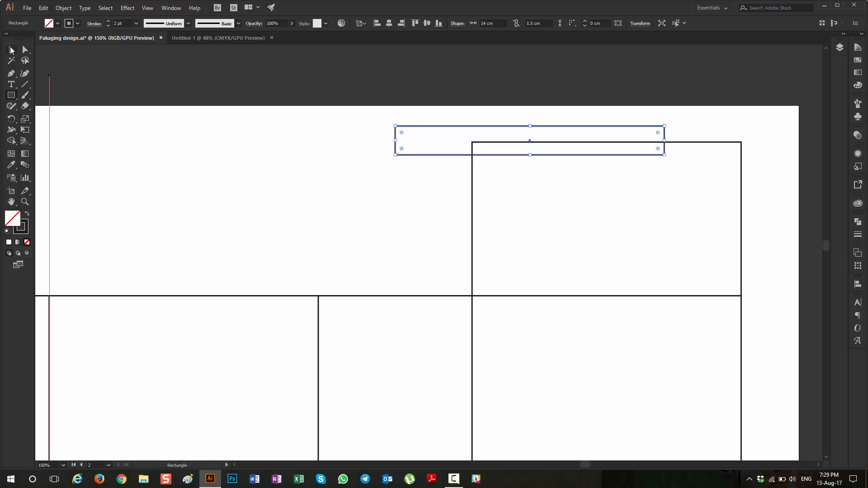
Step: Move the tuck flap rectangle so it sits directly on the lid's upper edge with matching sides
click(11, 50)
drag(549, 129, 624, 116)
click(444, 164)
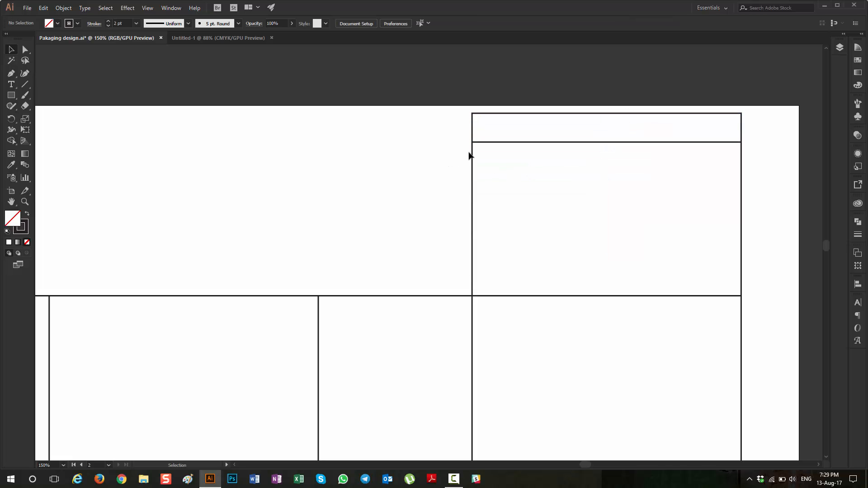
Step: Round the two upper corners of the tuck flap with a 0.5 cm corner radius
click(28, 54)
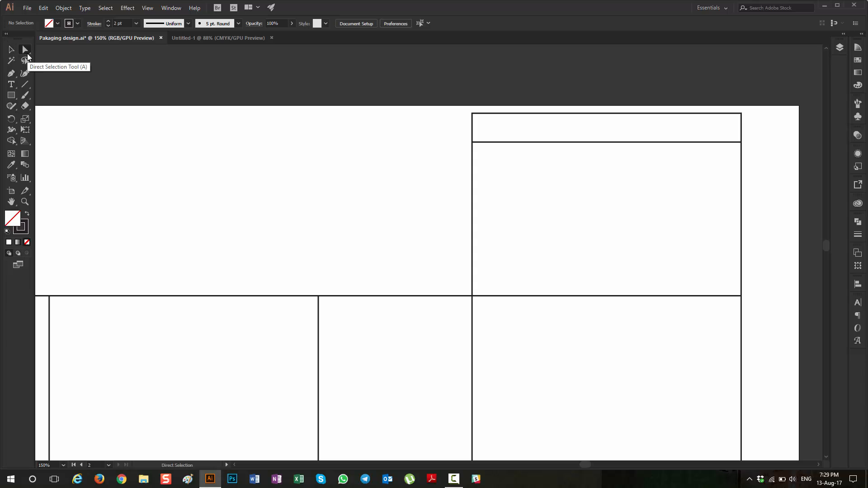
drag(461, 106, 748, 122)
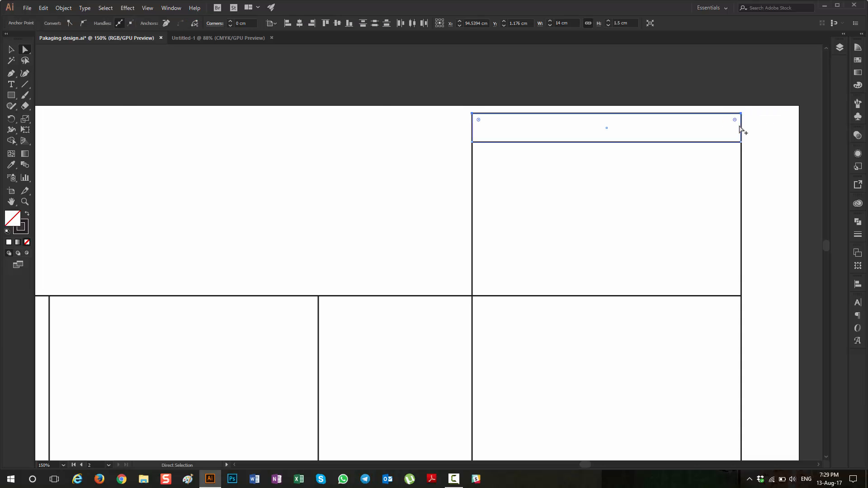
alt+scroll(737, 129, up, 3)
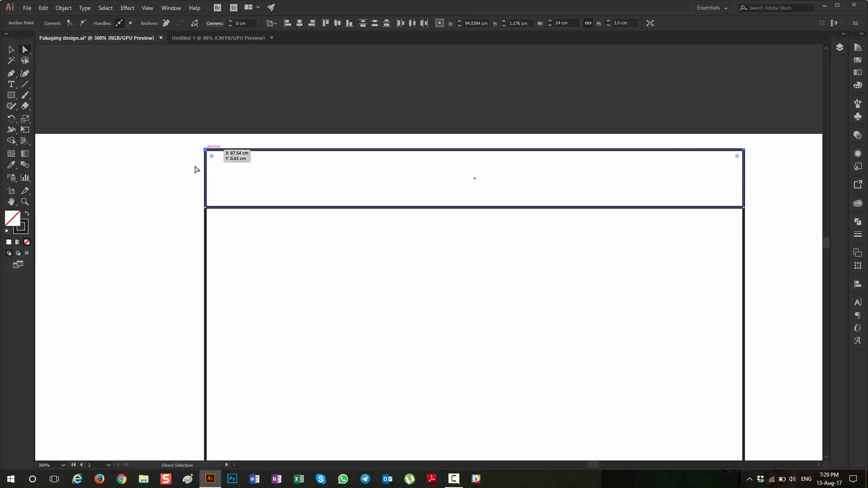
click(230, 21)
click(229, 21)
click(229, 21)
click(230, 21)
click(230, 20)
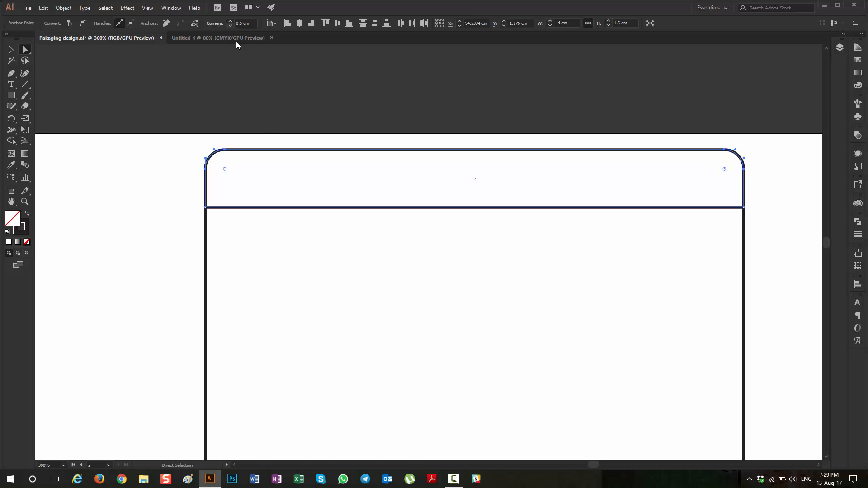
Step: Draw a 1.5 × 14 cm rectangle for the glue flap, just right of the rightmost panel
scroll(549, 228, down, 8)
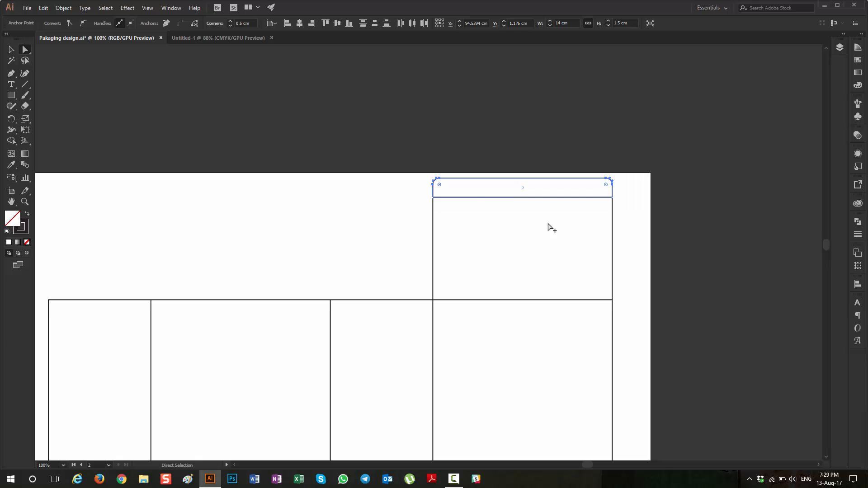
scroll(320, 214, up, 2)
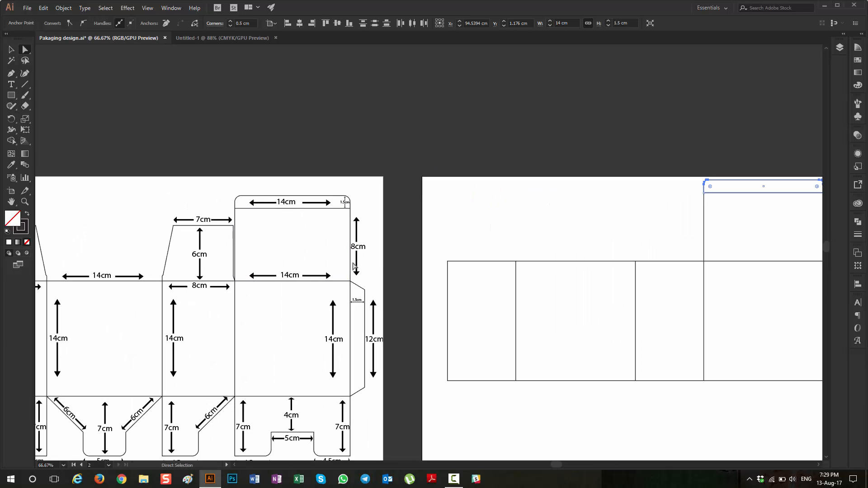
scroll(360, 316, right, 3)
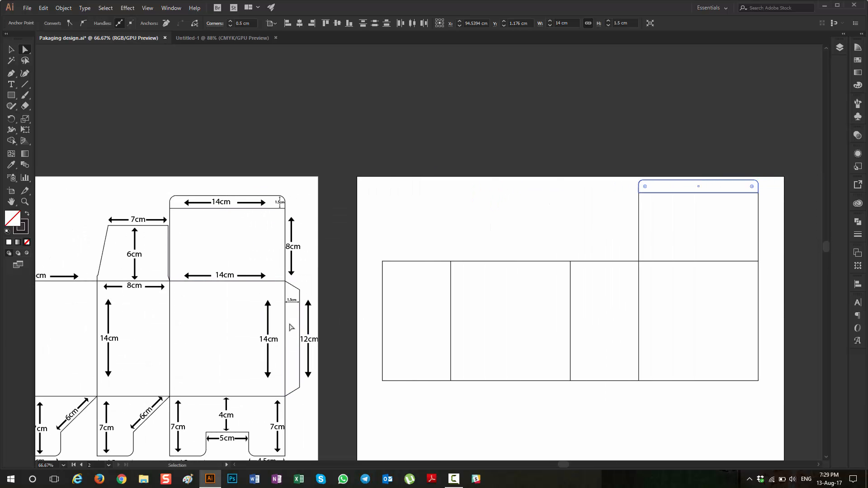
click(12, 96)
scroll(523, 323, right, 5)
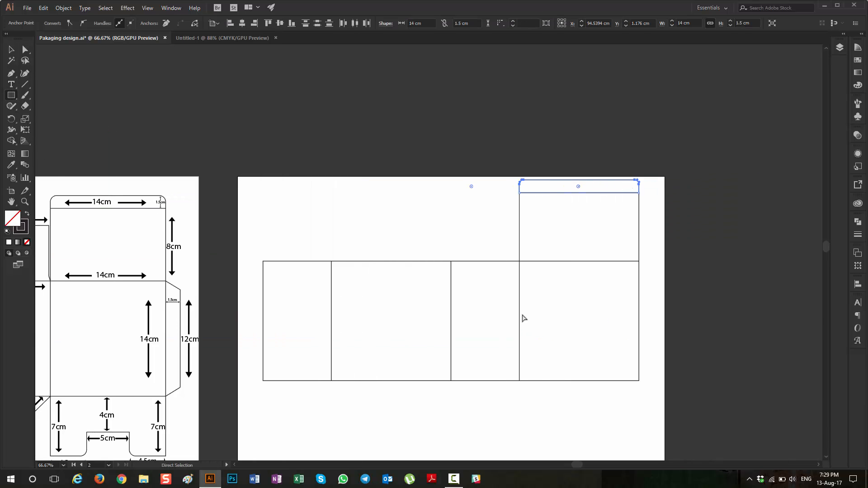
scroll(626, 275, right, 3)
click(596, 256)
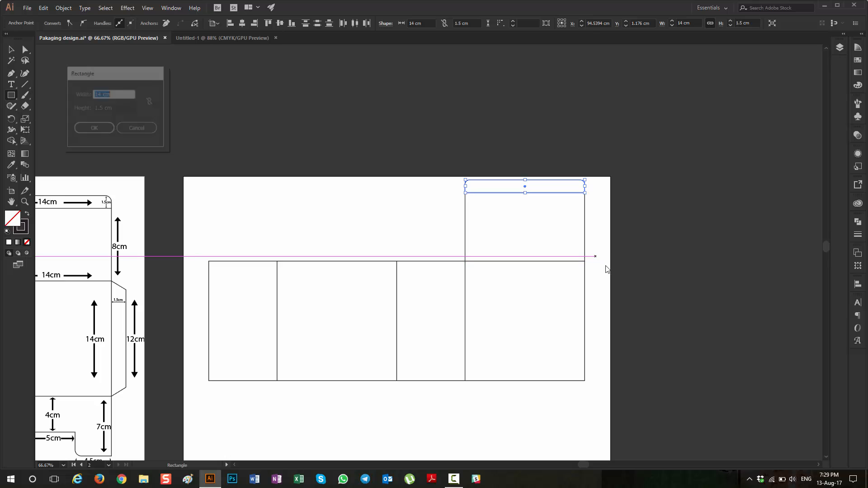
text(1.5)
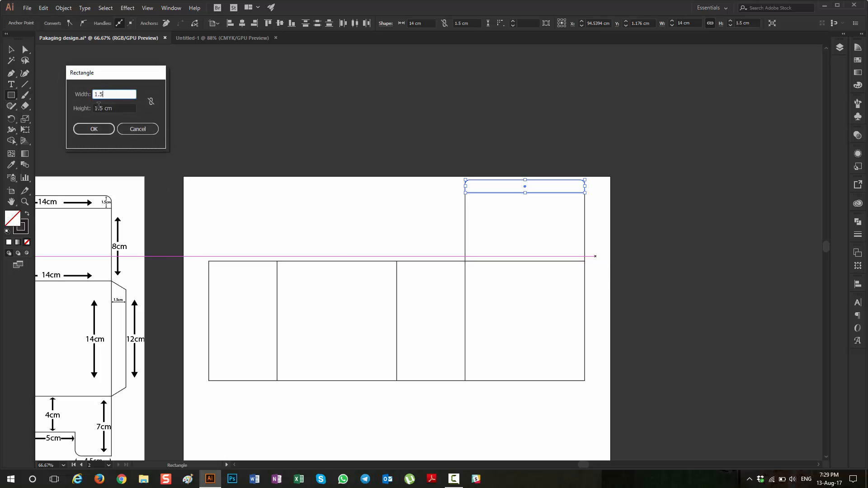
key(Tab)
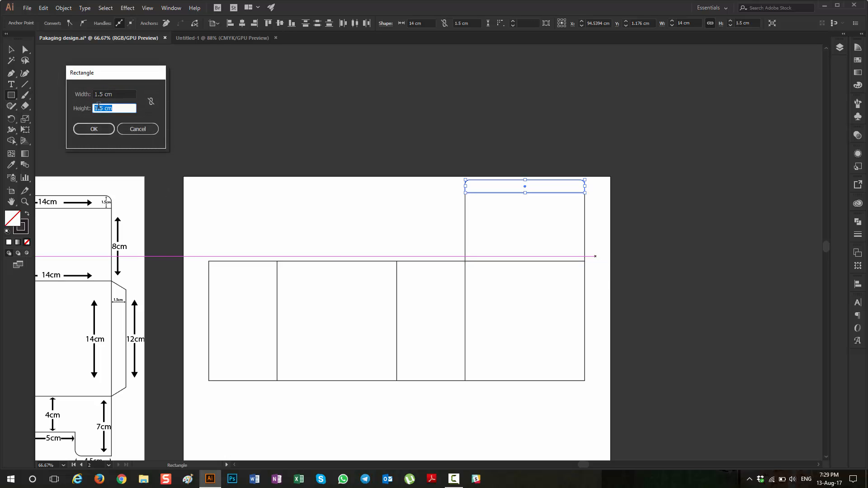
text(14)
key(Return)
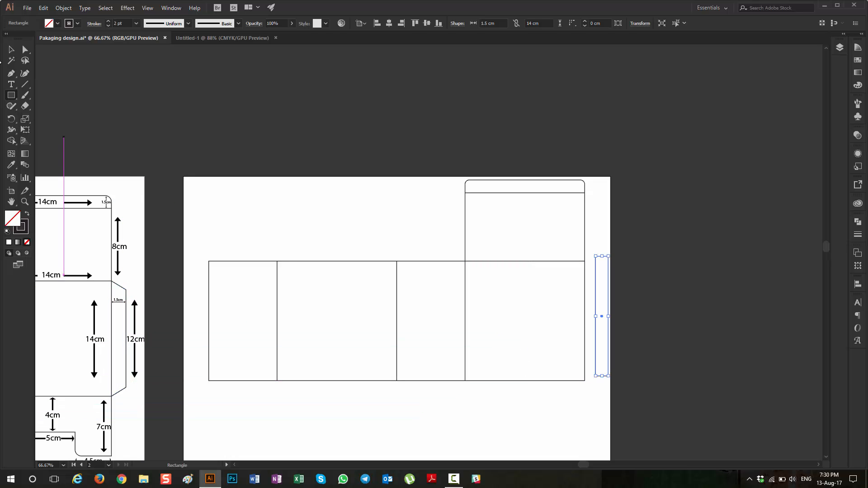
Step: Move the glue flap rectangle flush against the rightmost panel's outer edge, aligning its upper and lower ends with the panel
click(15, 48)
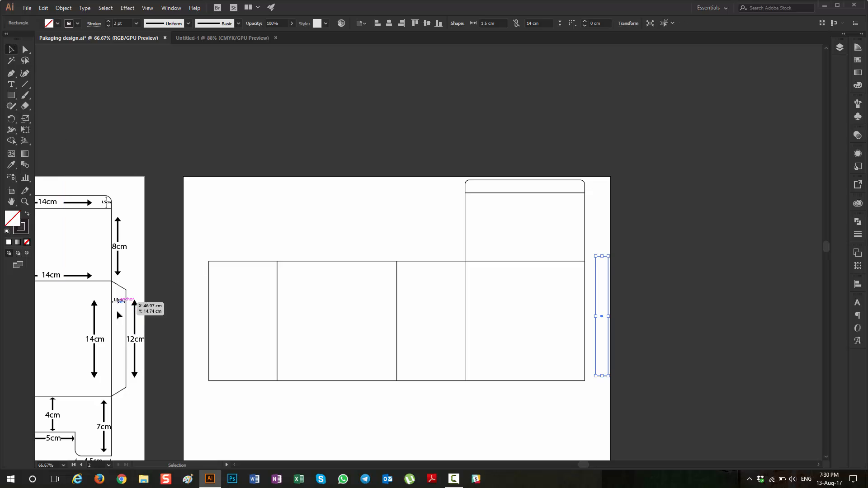
key(a)
scroll(128, 326, right, 5)
scroll(348, 352, right, 3)
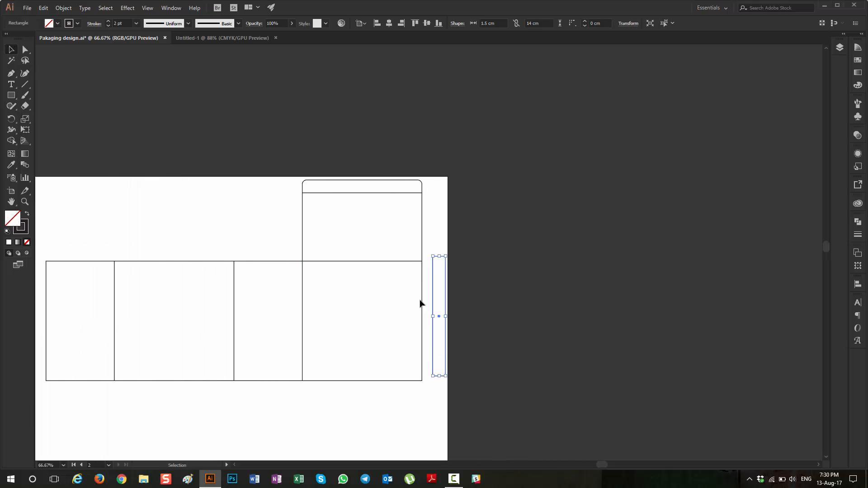
scroll(419, 281, up, 3)
scroll(442, 234, right, 6)
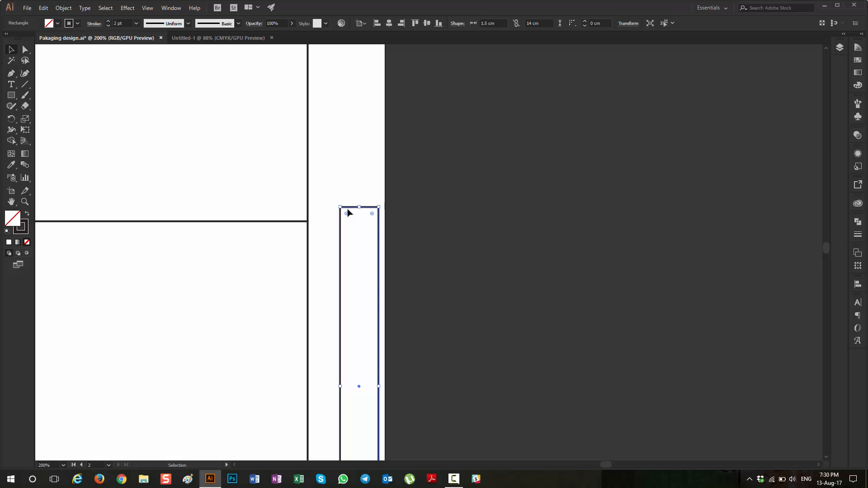
drag(349, 209, 316, 223)
scroll(357, 264, down, 4)
scroll(360, 291, down, 1)
scroll(358, 299, up, 4)
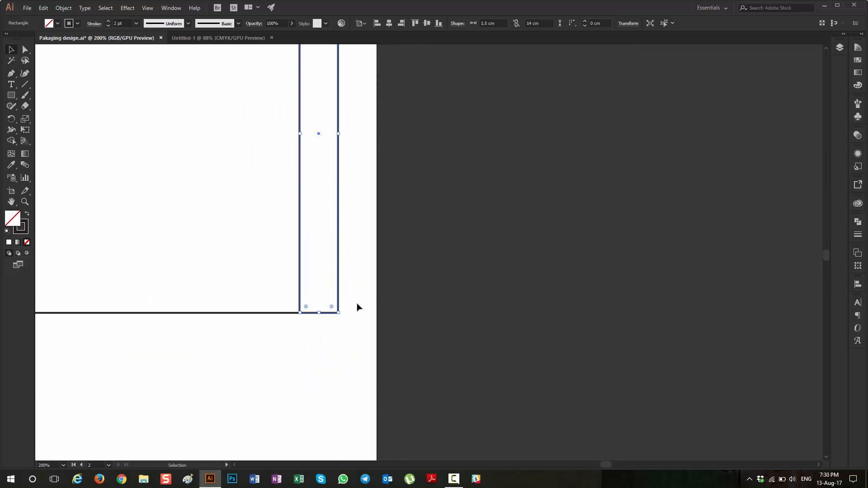
scroll(355, 310, up, 6)
scroll(307, 195, up, 4)
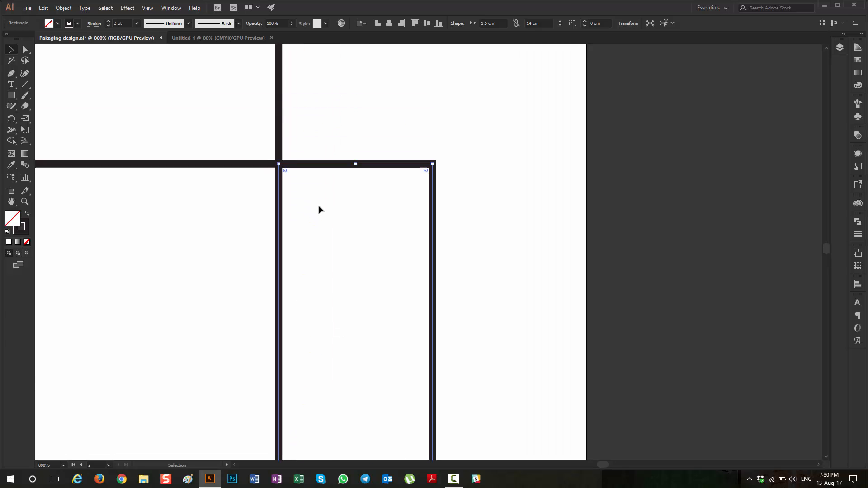
click(402, 237)
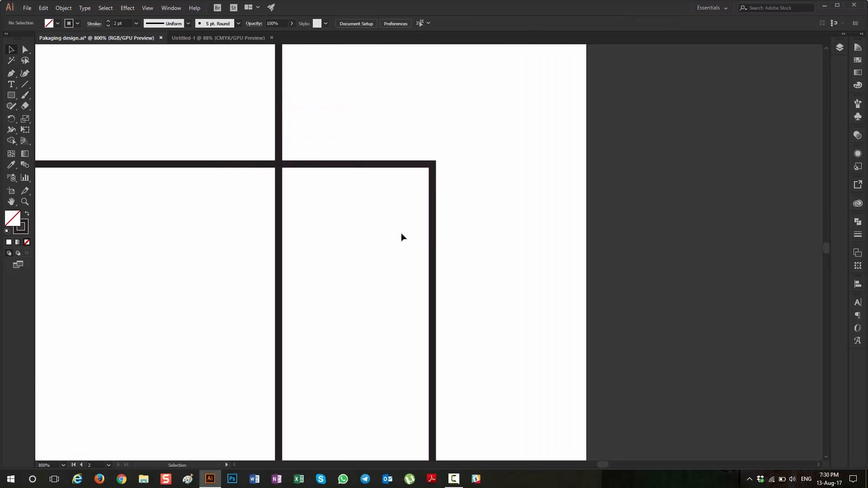
Step: Lower the glue flap's upper outer corner by 1 cm to slant its upper edge
click(26, 49)
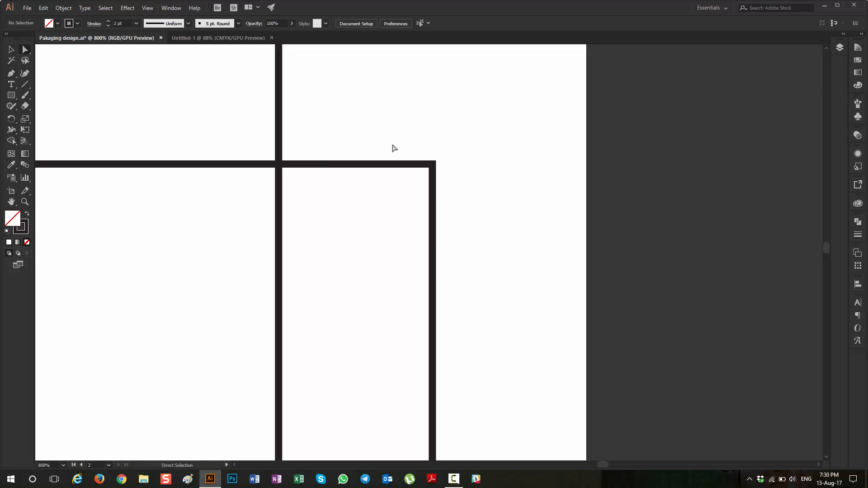
click(433, 166)
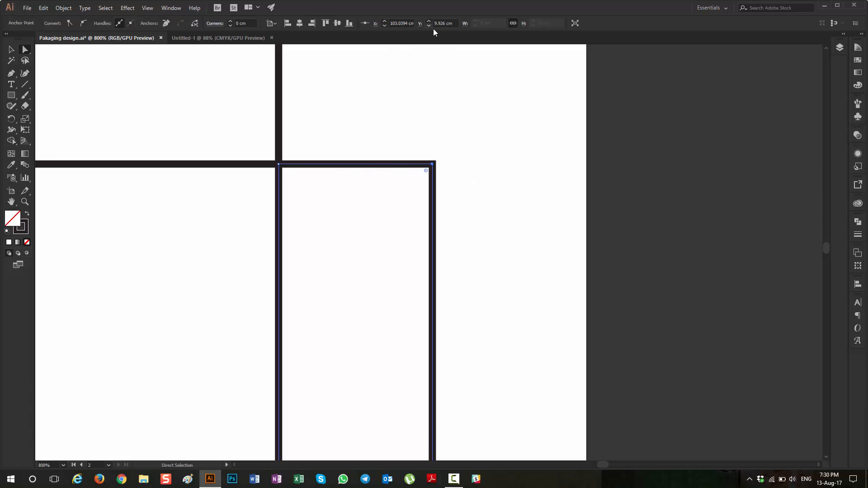
click(455, 23)
key(Left)
key(Right)
text(+1)
key(Return)
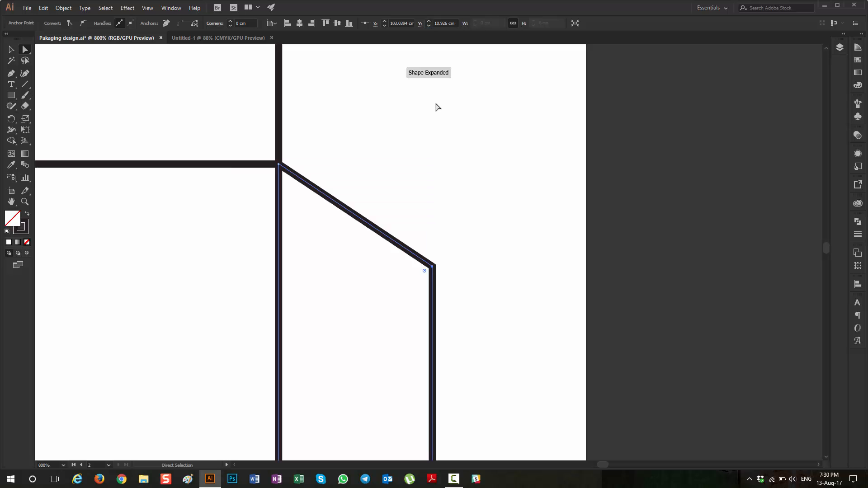
Step: Raise the glue flap's lower outer corner by 1 cm to slant its lower edge, leaving the flap deselected
scroll(448, 133, down, 2)
scroll(461, 136, down, 1)
scroll(473, 138, down, 5)
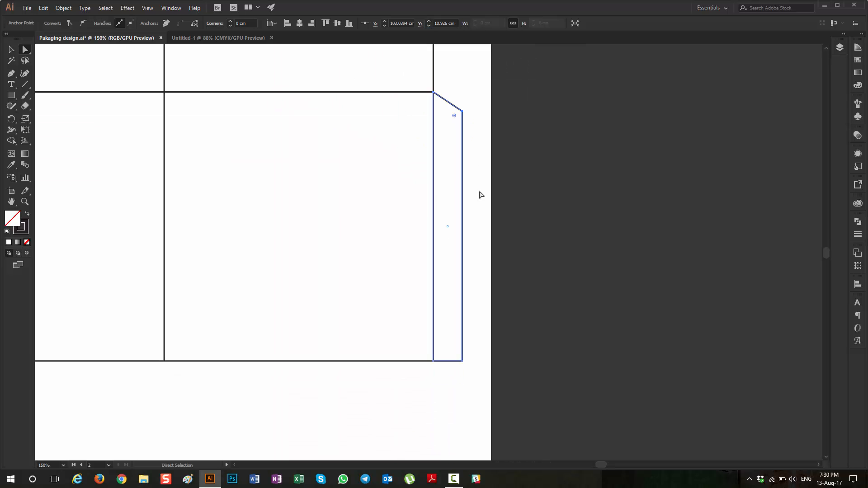
scroll(475, 357, up, 8)
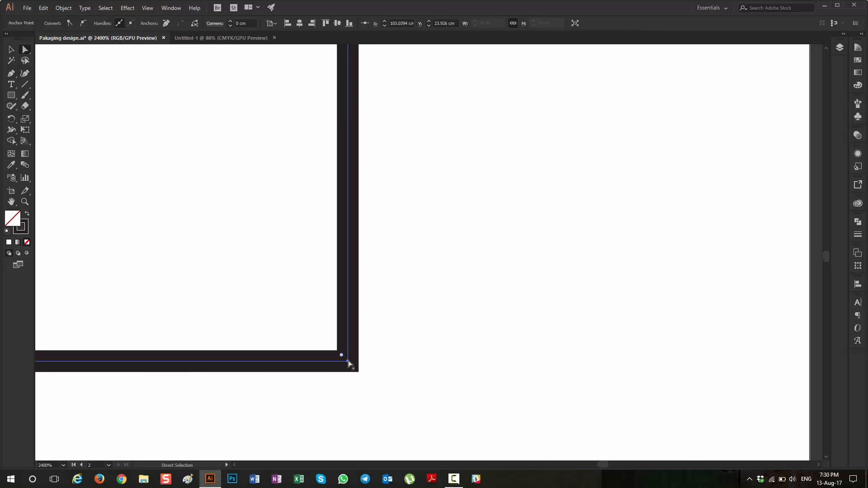
click(348, 361)
drag(455, 23, 448, 24)
key(Return)
scroll(344, 144, down, 5)
scroll(340, 145, up, 4)
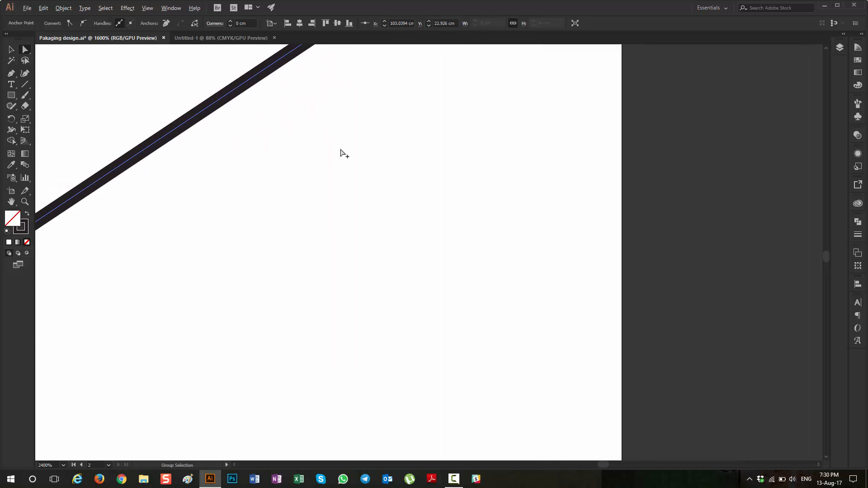
scroll(343, 149, down, 10)
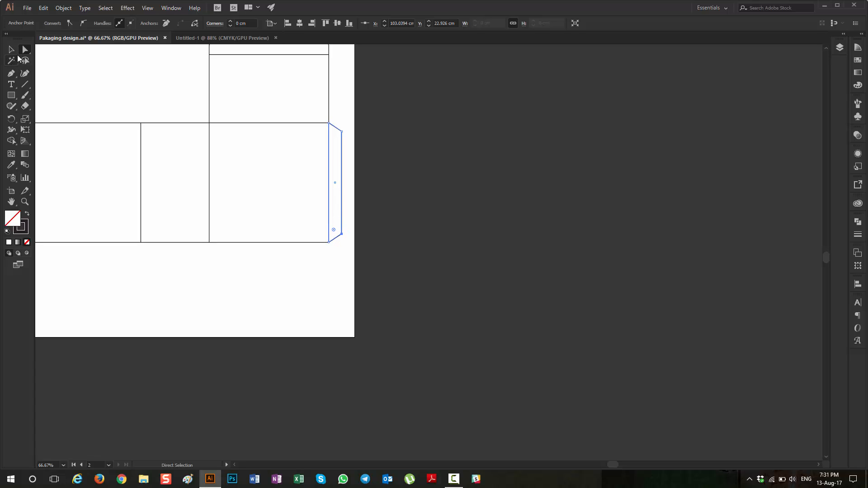
click(12, 50)
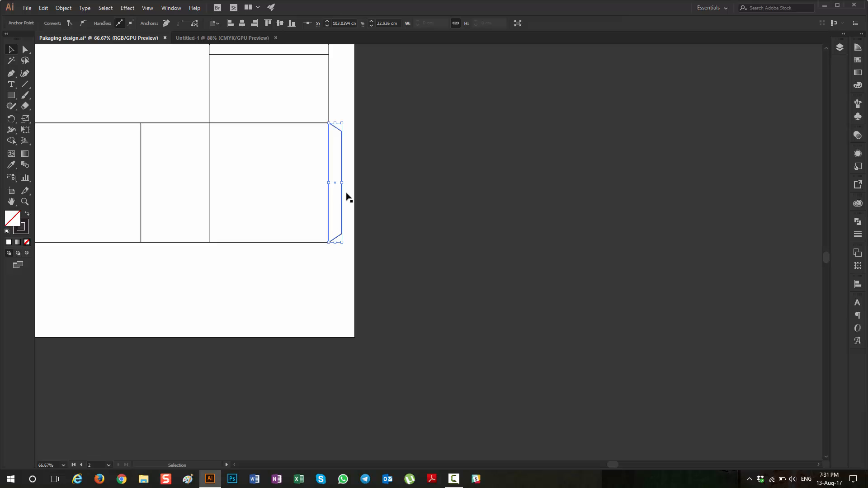
click(375, 230)
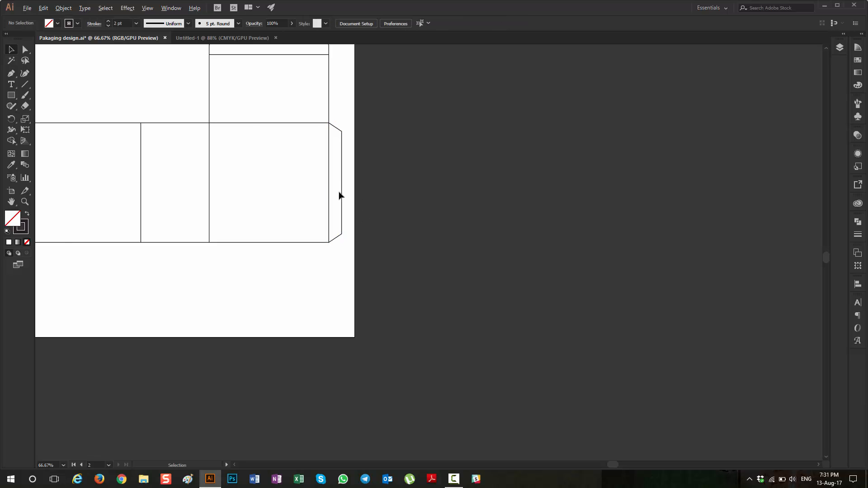
Step: Examine the bottom flap shapes and dimensions on the reference template, especially those of the leftmost flap
scroll(339, 200, left, 6)
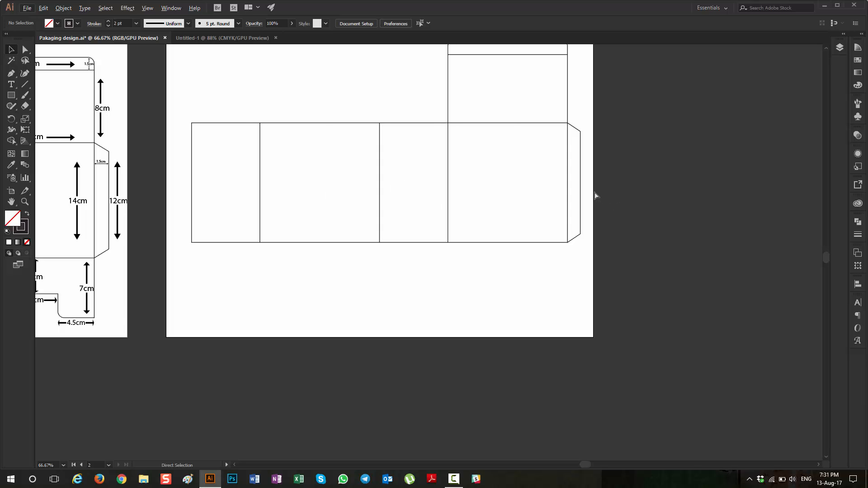
scroll(595, 195, left, 5)
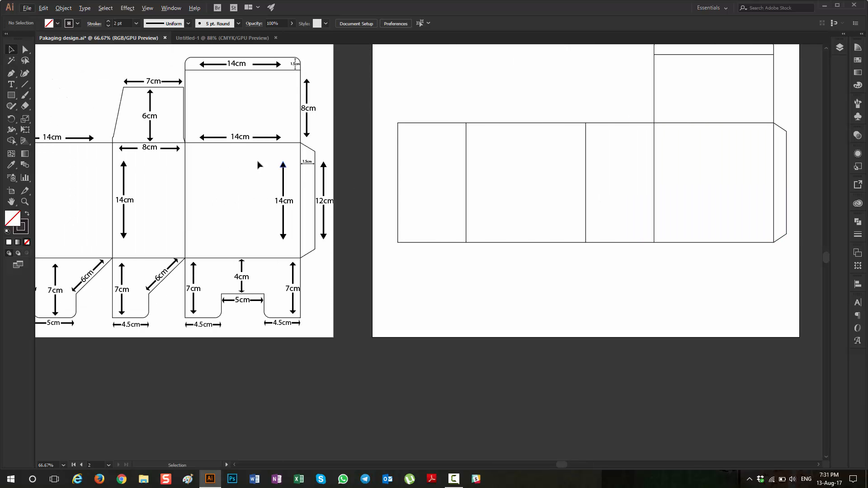
scroll(258, 165, left, 4)
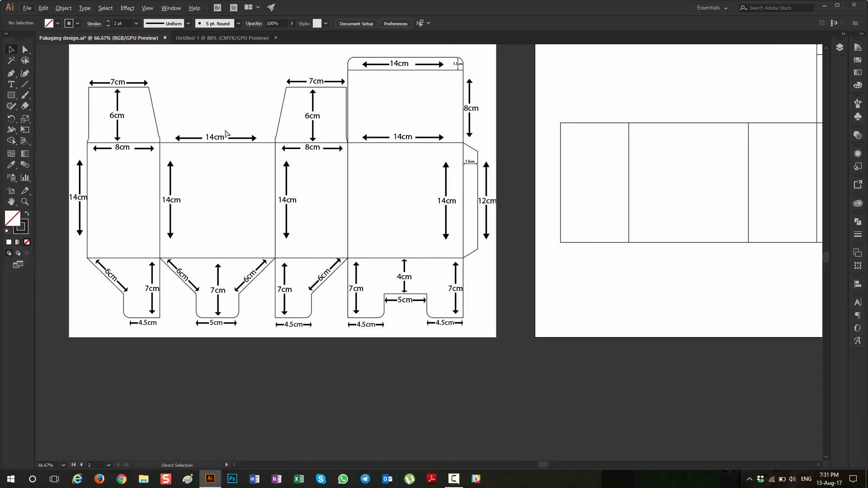
key(v)
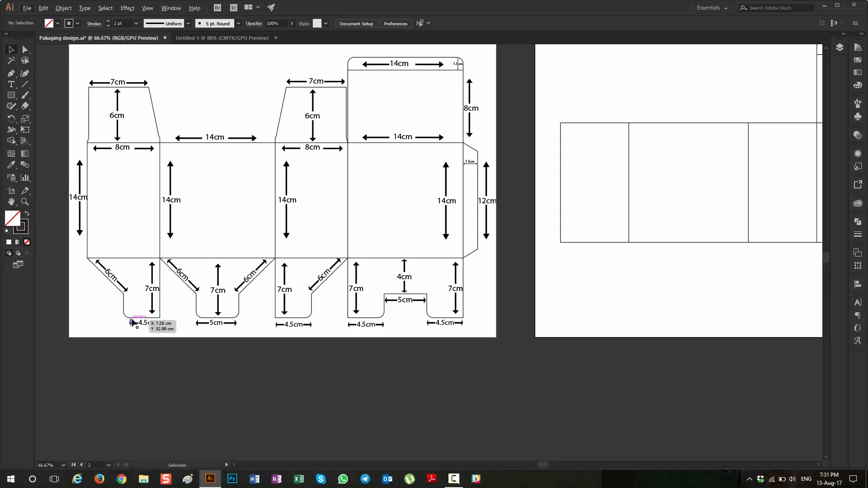
scroll(133, 318, up, 3)
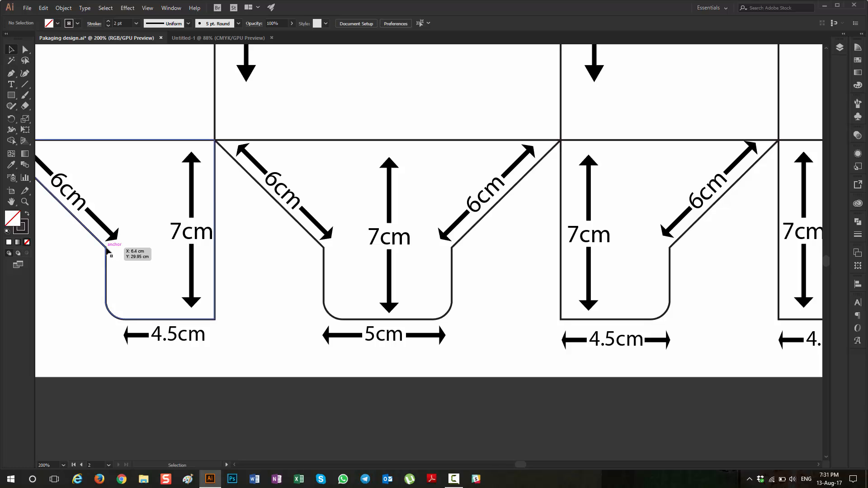
scroll(109, 252, left, 1)
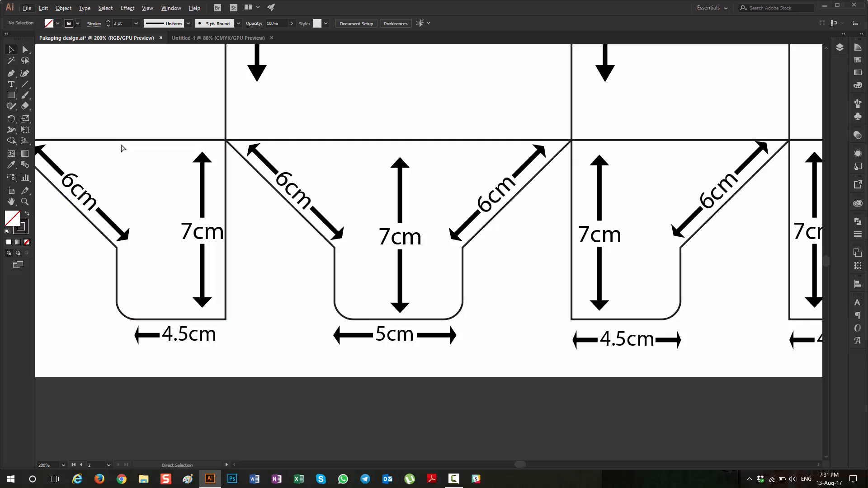
scroll(122, 147, left, 5)
scroll(125, 147, left, 4)
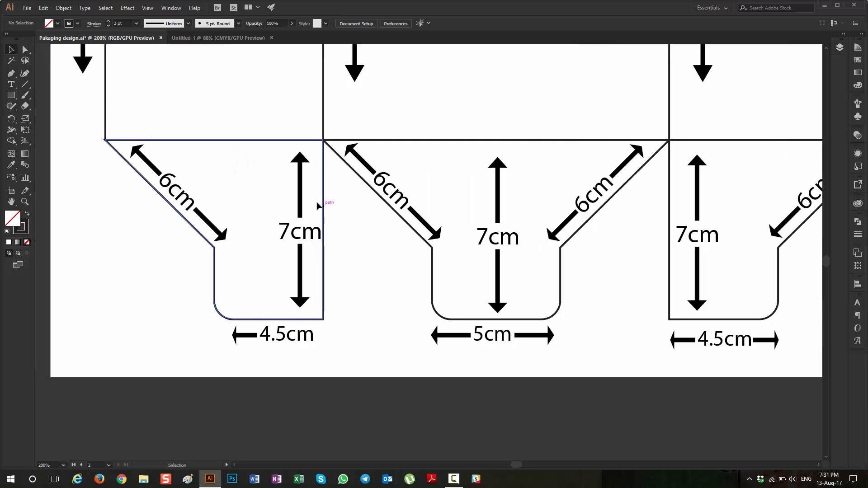
Step: Draw a 4.5 × 7 cm rectangle on the second artboard and place it directly beneath the leftmost panel, aligning their right sides
scroll(316, 207, down, 5)
scroll(319, 206, right, 12)
scroll(268, 207, up, 2)
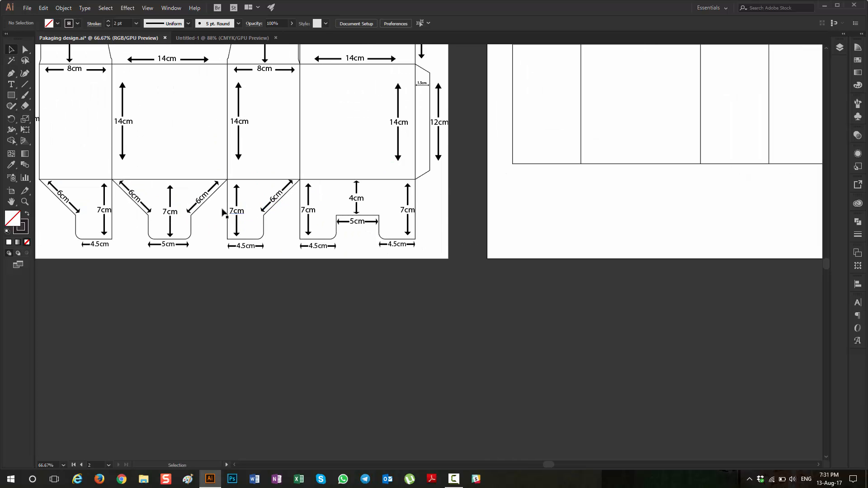
click(11, 95)
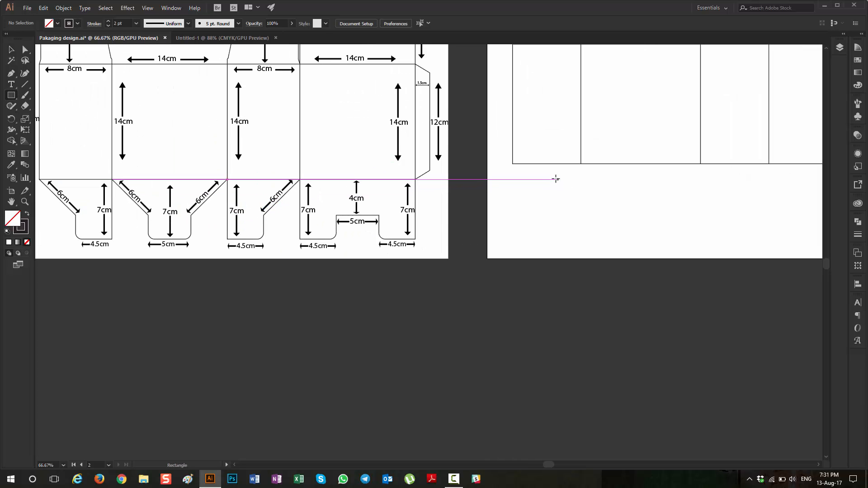
click(555, 179)
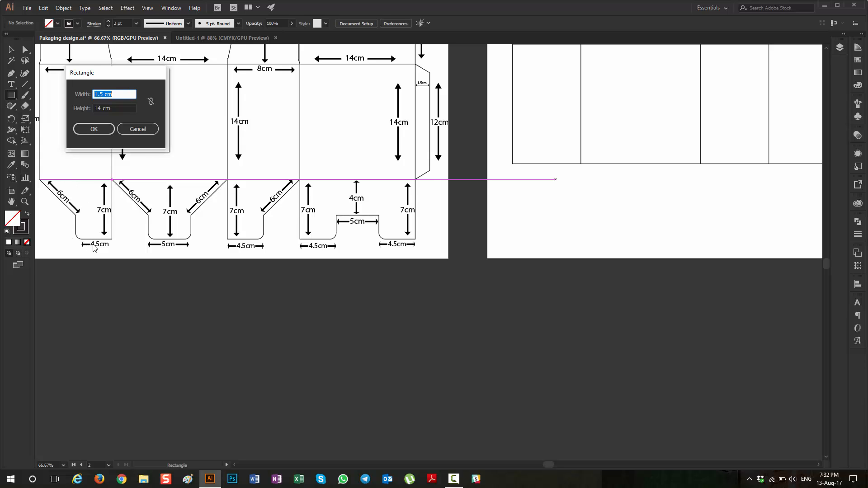
text(4.5)
key(Tab)
text(7)
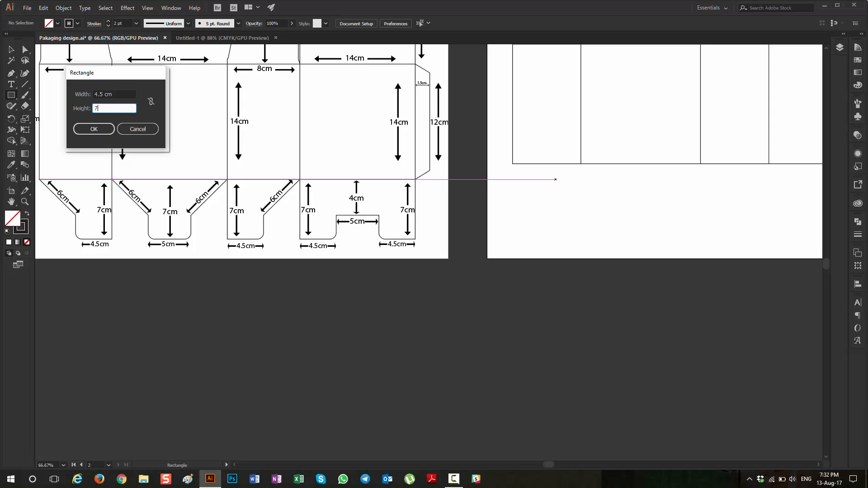
key(Return)
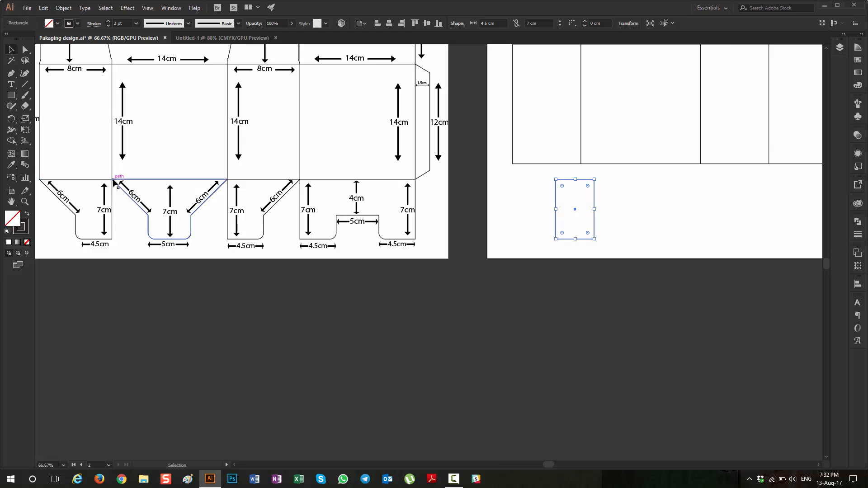
drag(585, 182, 572, 166)
click(601, 214)
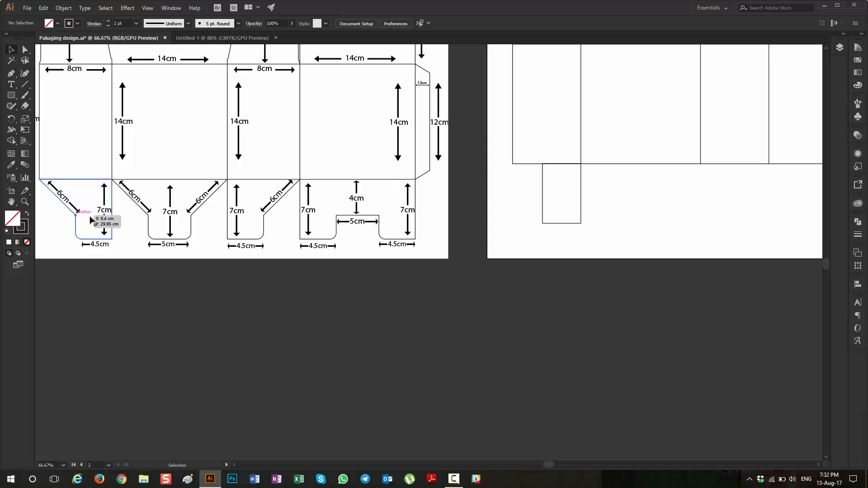
Step: Draw a helper rectangle about 3.67 × 2.8 cm over the lower section of the reference's leftmost bottom flap, below its slanted edge
key(i)
click(11, 95)
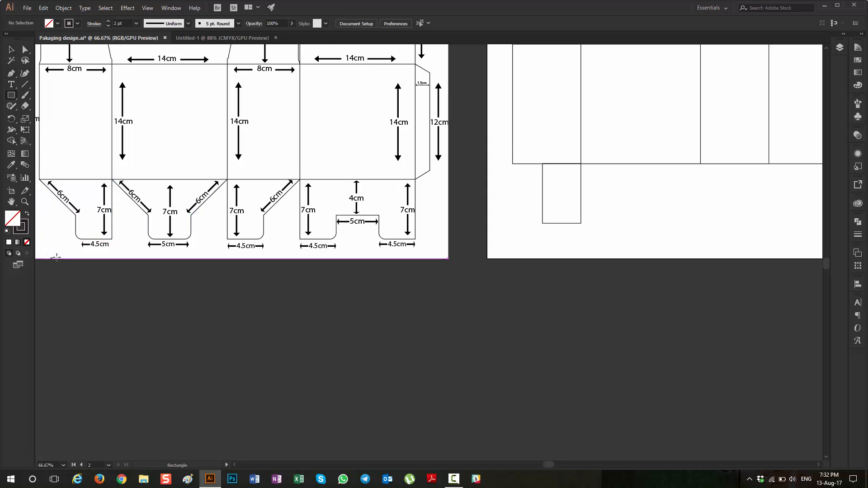
scroll(61, 244, up, 4)
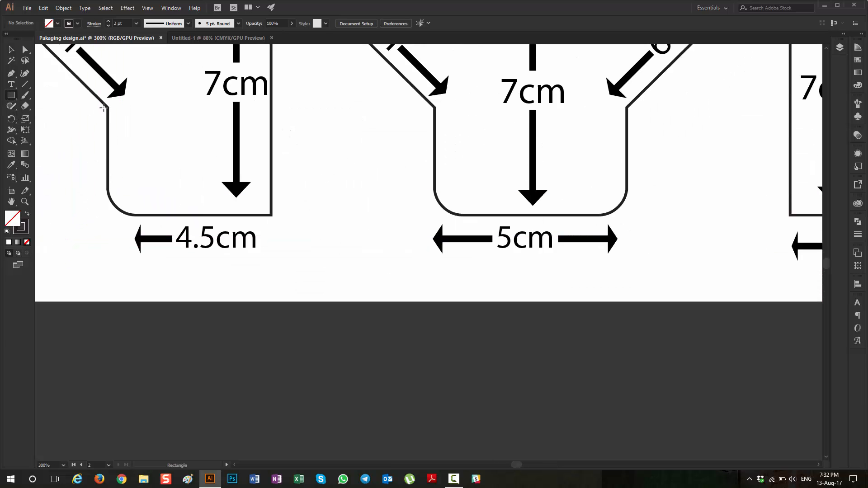
mouse_move(103, 109)
mouse_down()
mouse_move(242, 203)
mouse_move(244, 215)
mouse_up()
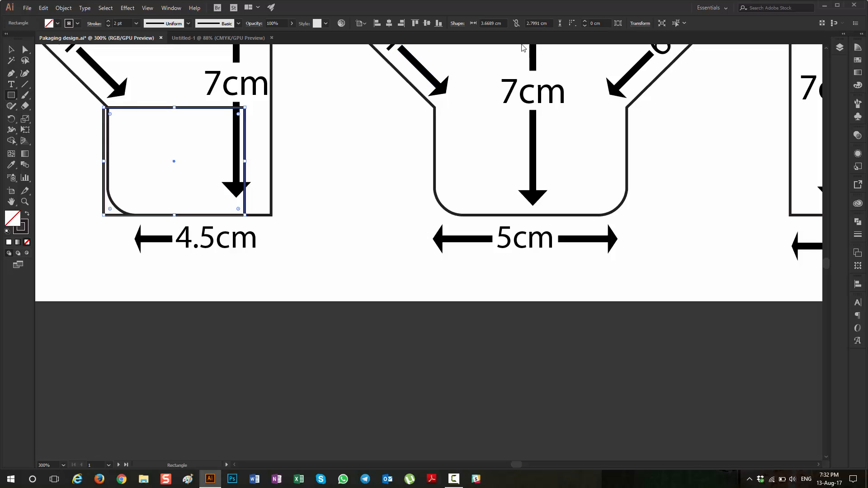
click(12, 49)
scroll(181, 172, down, 2)
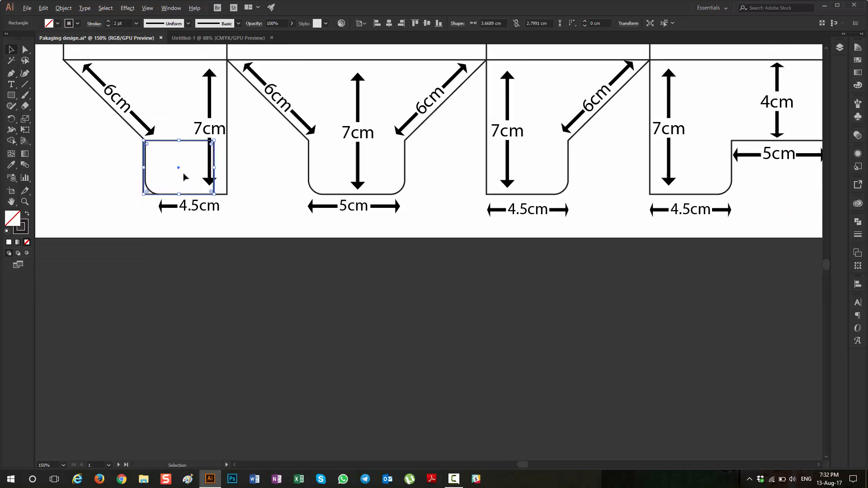
click(150, 217)
Step: Draw a 3.6689 × 2.7991 cm rectangle on the second artboard, overlapping the left side of the new bottom flap
scroll(135, 223, right, 10)
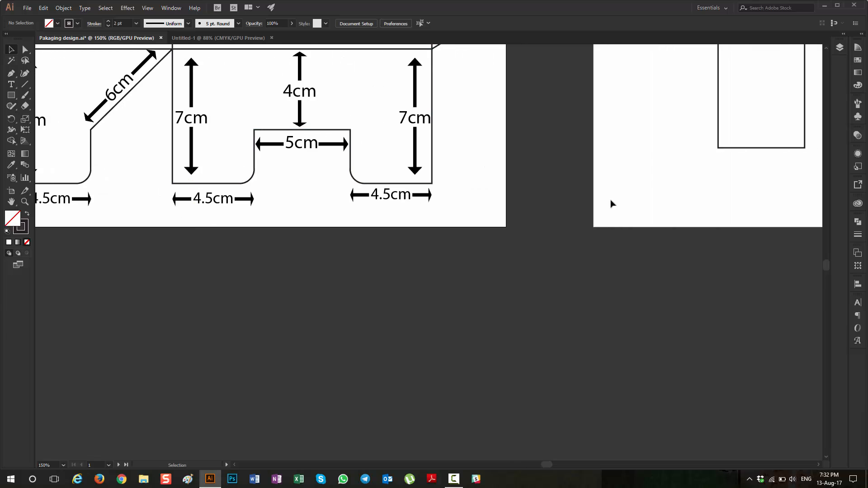
scroll(611, 203, right, 4)
scroll(468, 197, up, 3)
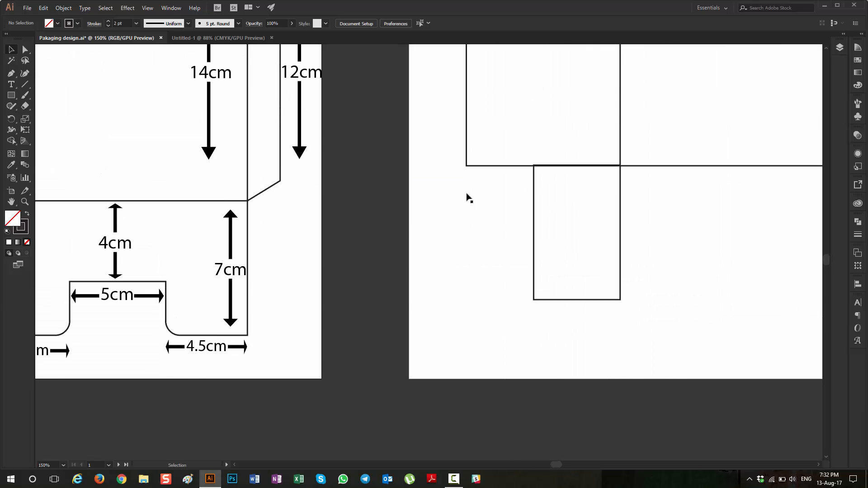
click(11, 95)
click(469, 238)
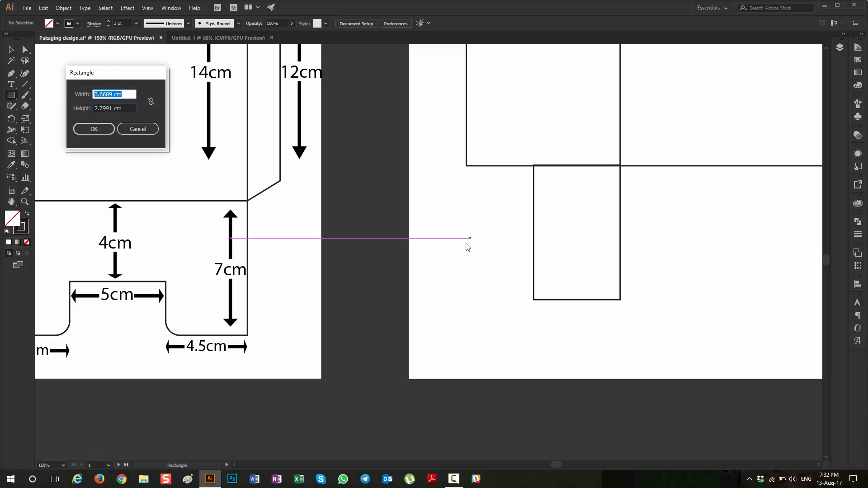
key(Return)
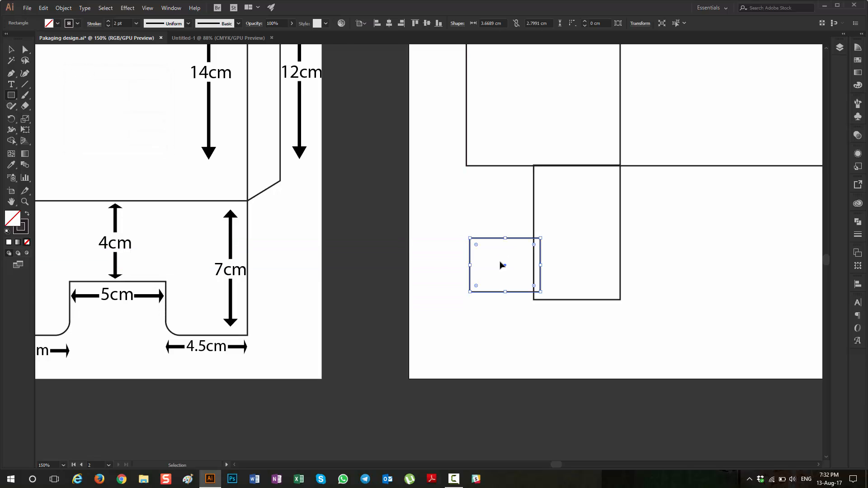
Step: Move the small helper rectangle so its lower edge lines up with the bottom flap's lower edge, still overlapping the flap's left side
scroll(502, 265, right, 3)
key(v)
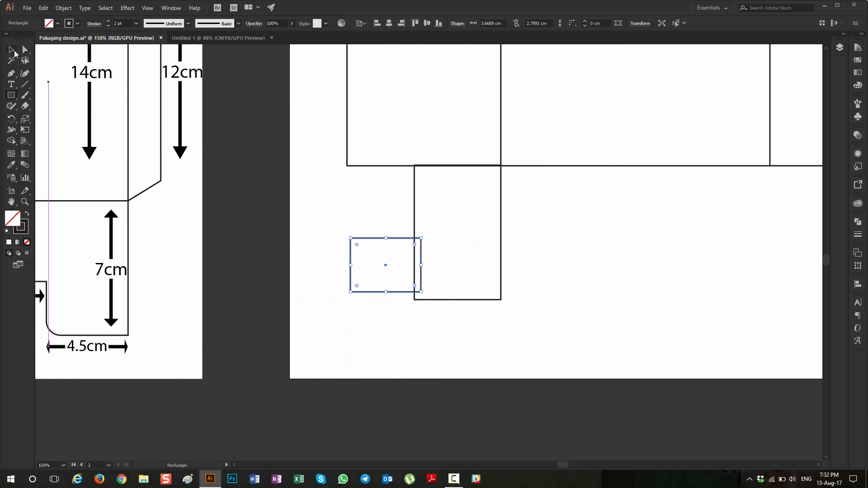
drag(370, 240, 387, 249)
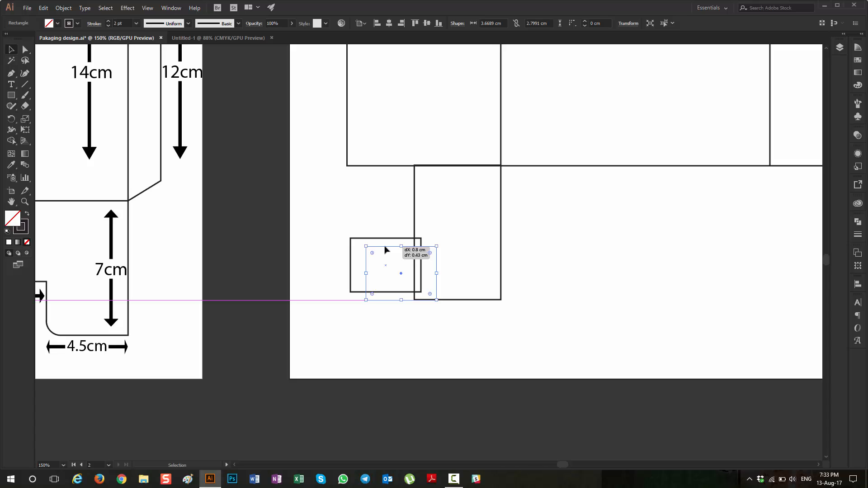
scroll(446, 302, up, 6)
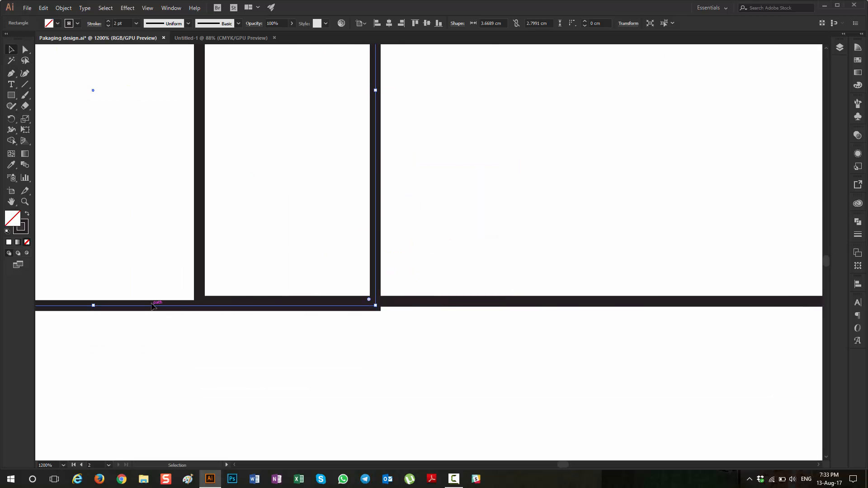
drag(155, 306, 156, 301)
scroll(155, 306, down, 2)
scroll(159, 310, down, 1)
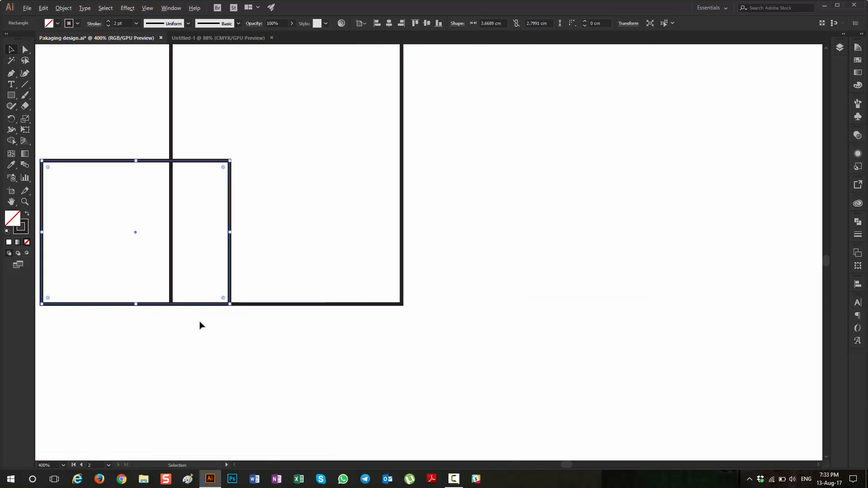
scroll(199, 323, left, 2)
scroll(231, 320, down, 3)
scroll(253, 312, up, 1)
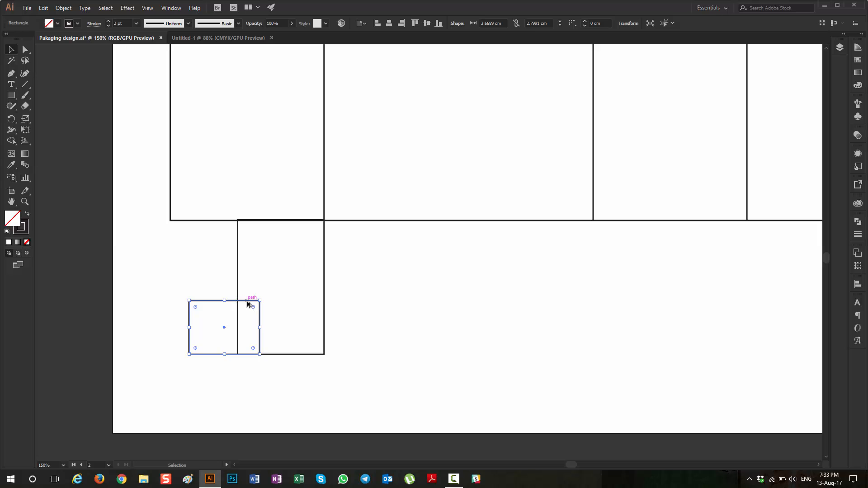
Step: Show the rulers and add a horizontal guide near the upper edge of the small helper rectangle on the second artboard
scroll(248, 300, down, 4)
scroll(123, 310, up, 3)
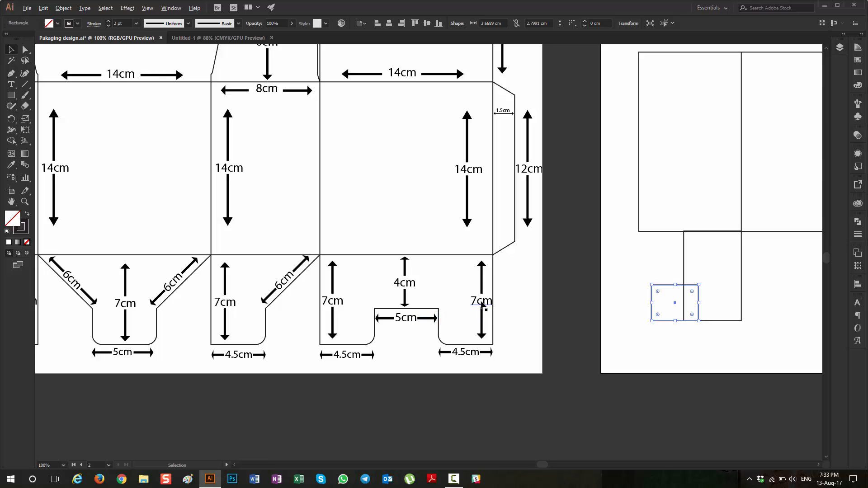
scroll(496, 308, down, 4)
scroll(465, 299, right, 2)
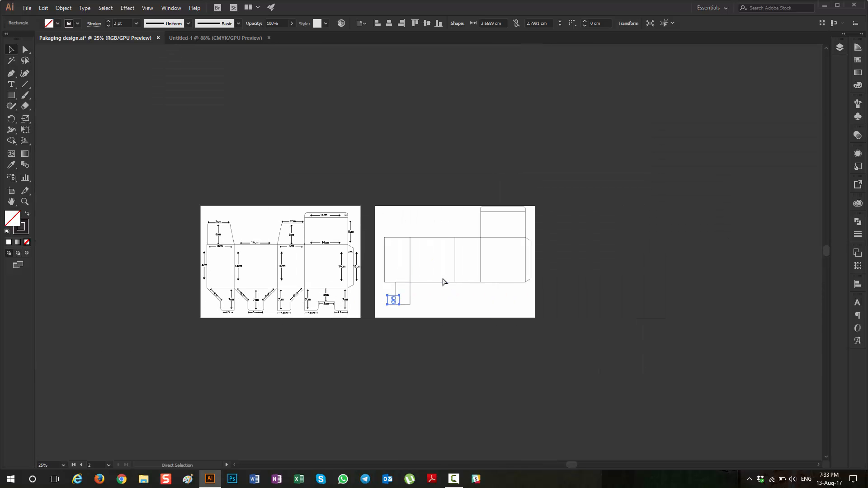
key(ctrl+r)
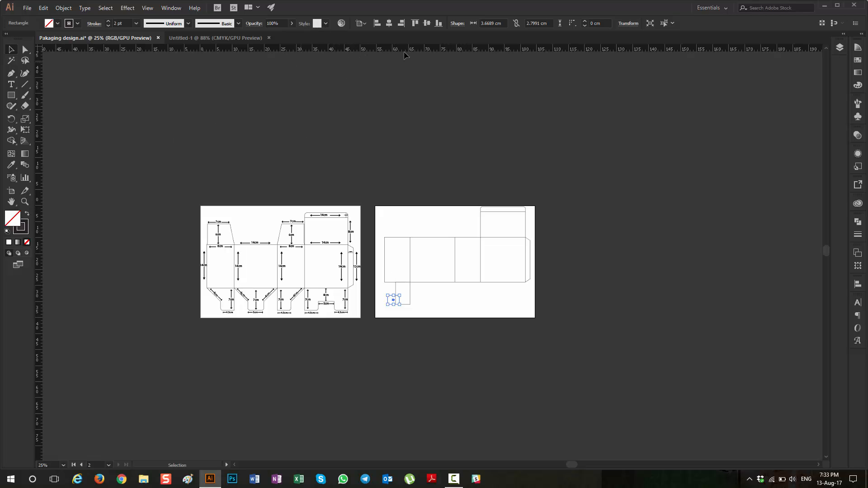
drag(420, 50, 437, 296)
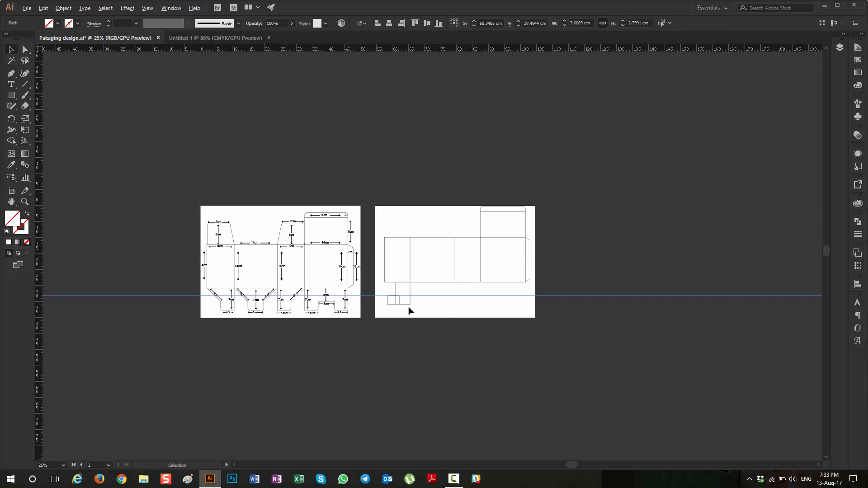
Step: Align the horizontal guide exactly with the helper rectangle's upper edge, and delete the helper rectangle
scroll(416, 295, up, 7)
scroll(471, 208, up, 2)
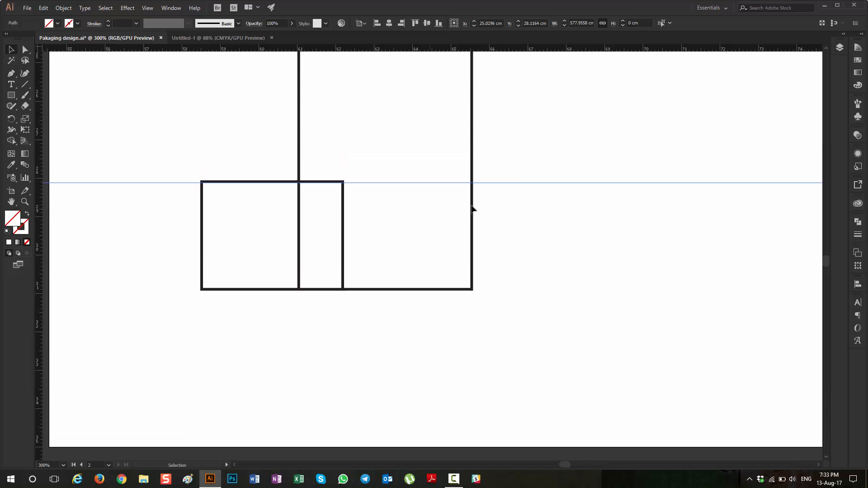
drag(524, 184, 534, 187)
scroll(529, 180, up, 2)
scroll(529, 202, down, 3)
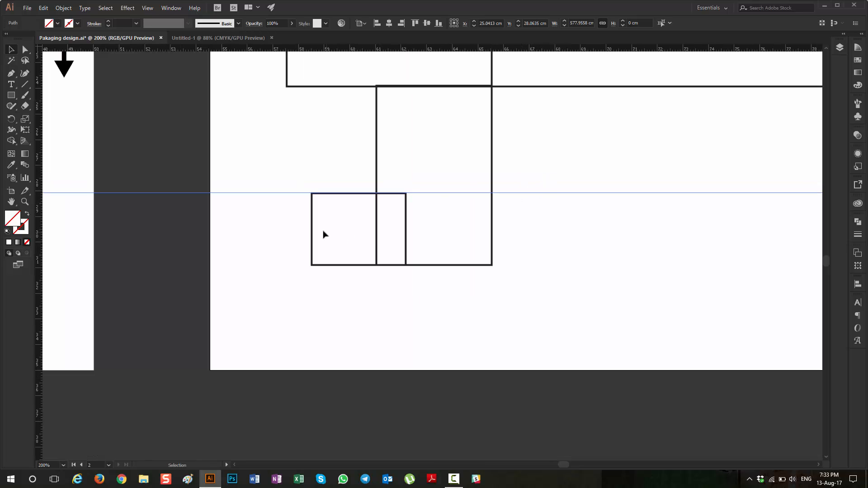
drag(327, 242, 340, 285)
key(Delete)
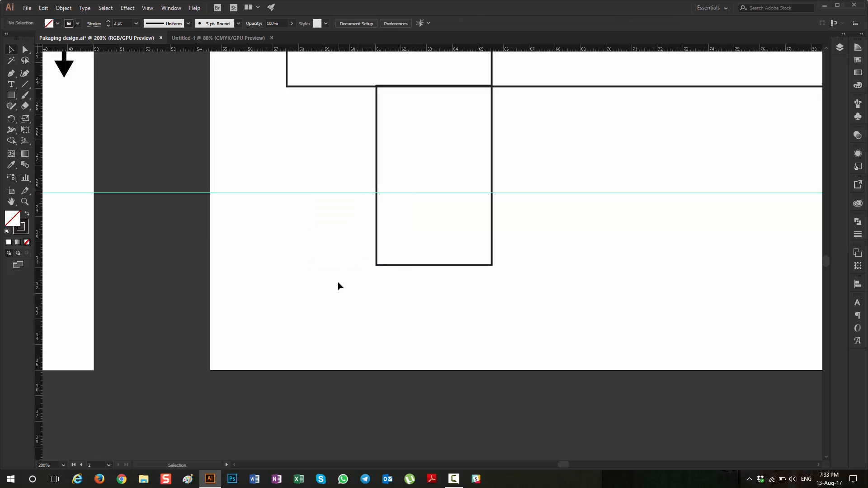
Step: Round only the lower-left corner of the new 4.5 × 7 cm bottom flap with a 0.5 cm radius
scroll(337, 220, down, 2)
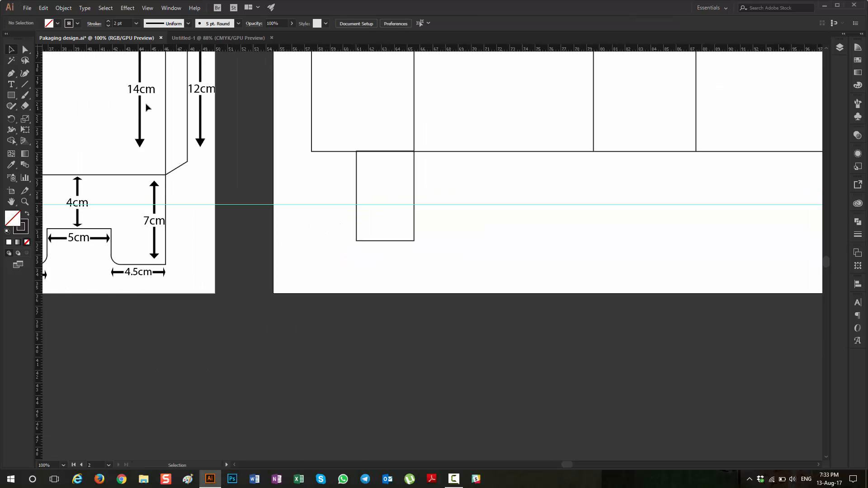
scroll(153, 281, left, 6)
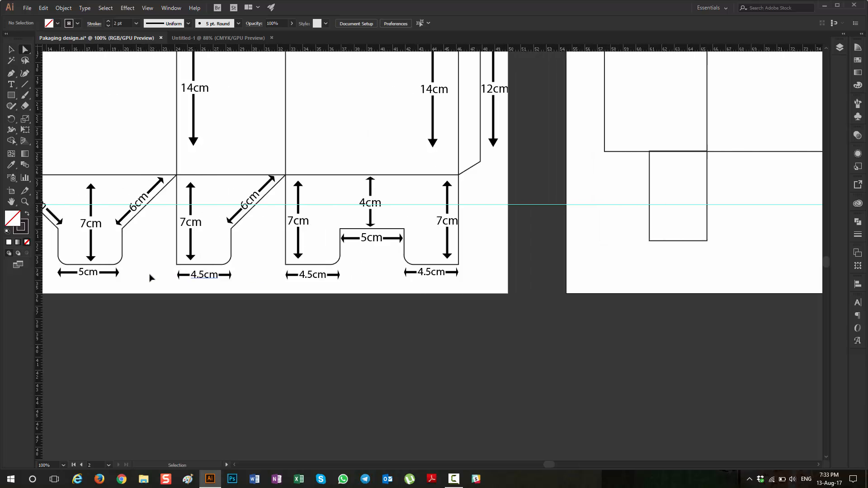
scroll(151, 277, left, 2)
key(a)
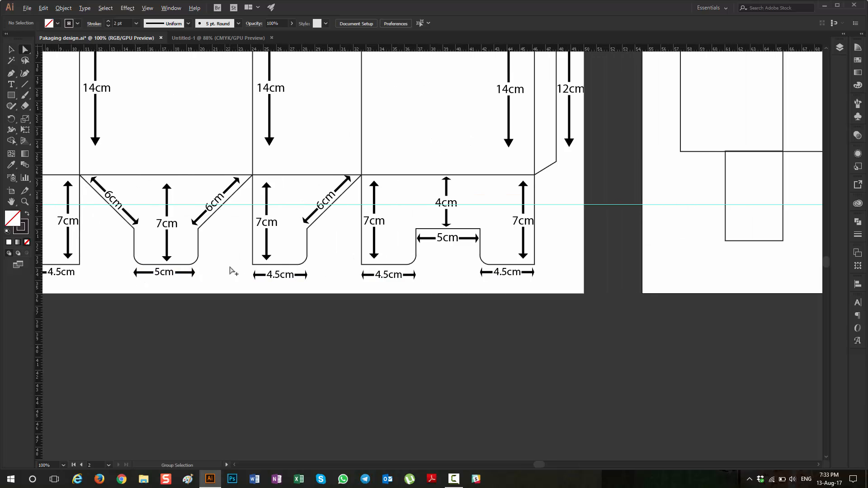
scroll(134, 277, left, 4)
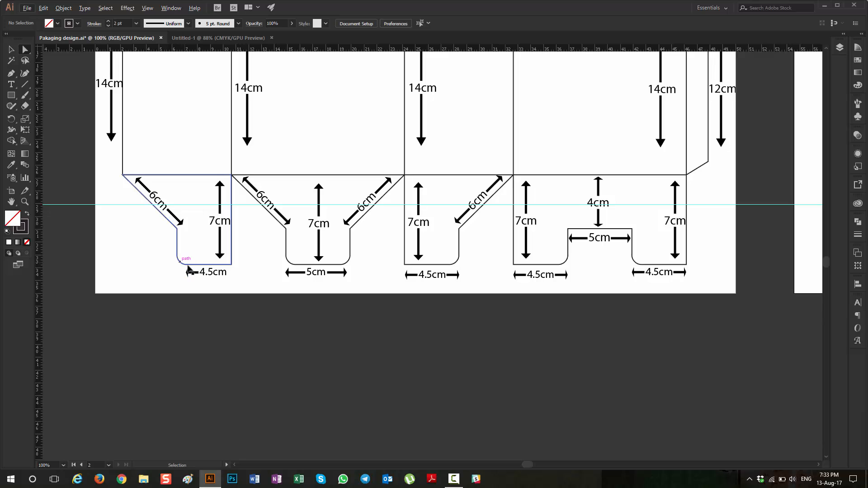
scroll(179, 268, right, 8)
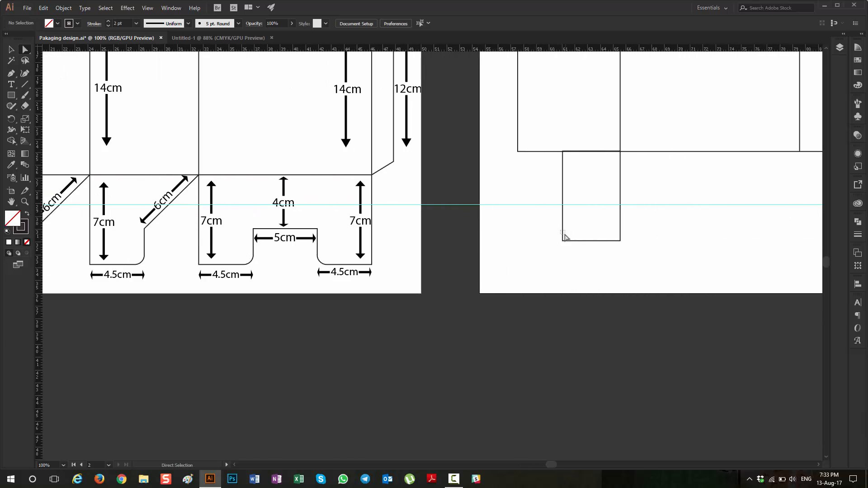
drag(565, 234, 559, 245)
click(562, 244)
click(563, 242)
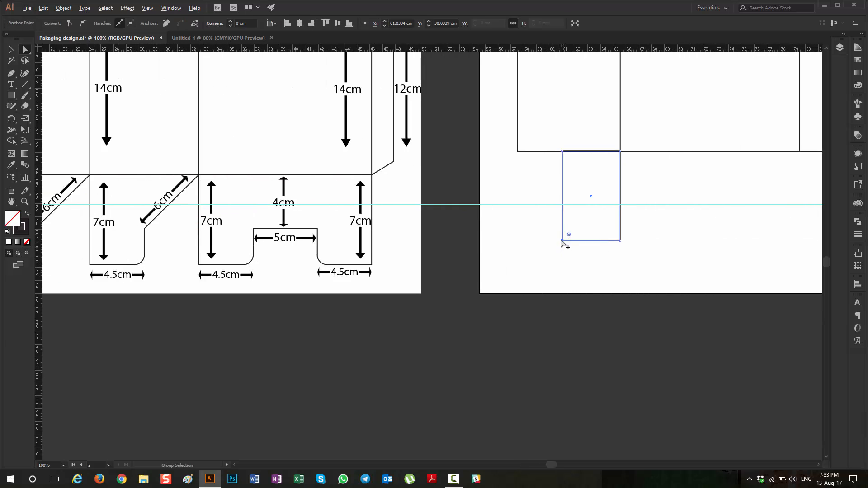
scroll(565, 243, up, 5)
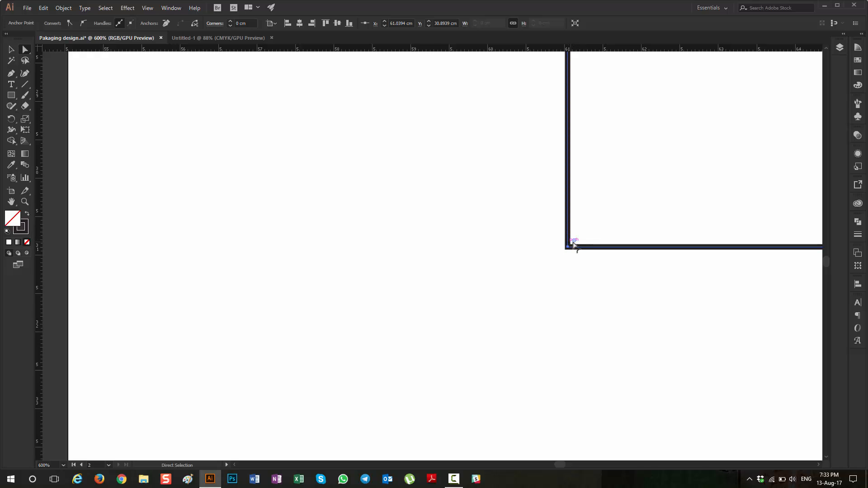
scroll(572, 248, down, 4)
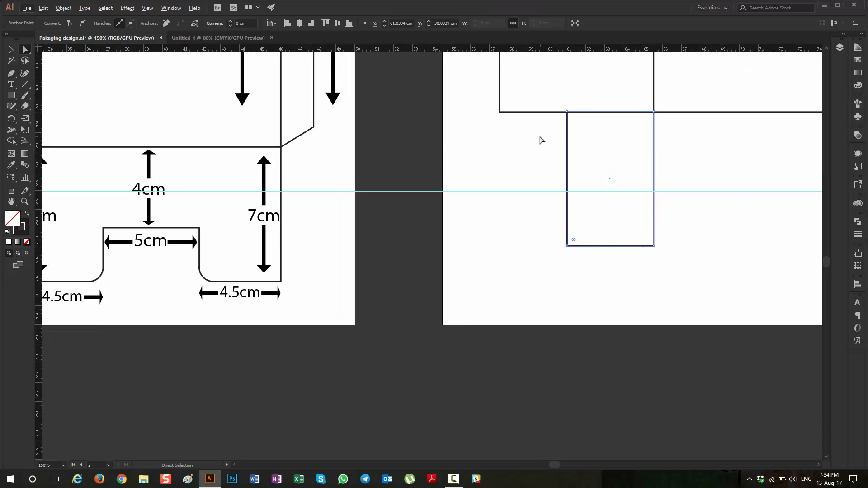
click(245, 23)
text(.5)
key(Tab)
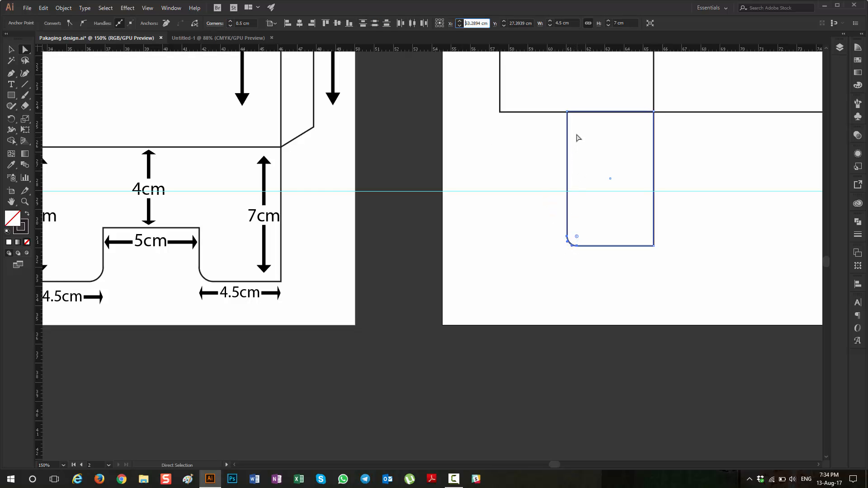
Step: Add an anchor point on the bottom flap's left side where it crosses the horizontal guide
scroll(567, 191, up, 4)
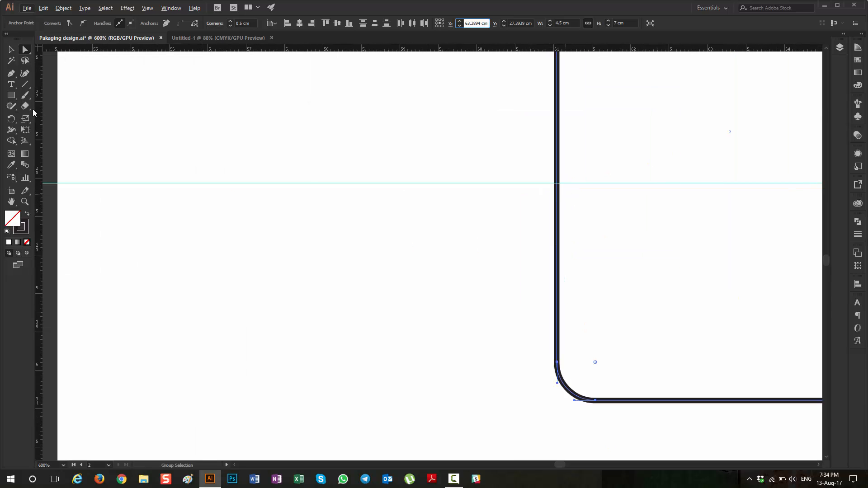
drag(11, 73, 36, 85)
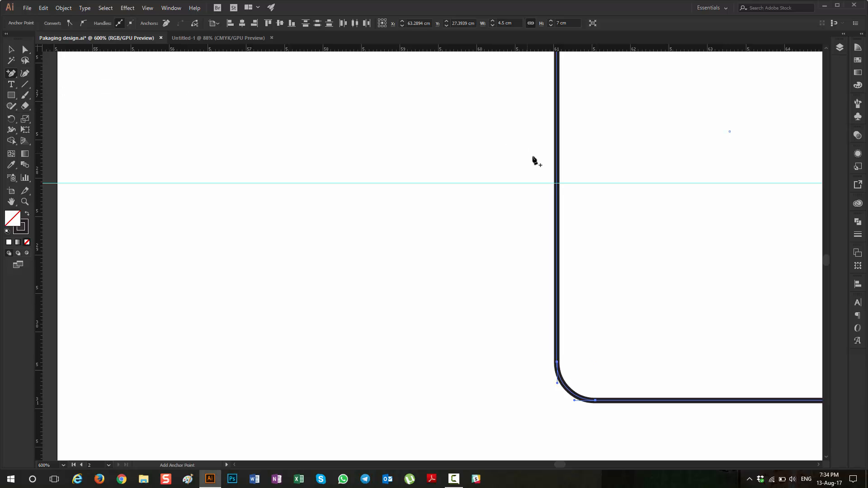
click(558, 188)
Step: Move the flap's upper-left anchor out to the leftmost panel's lower-left corner to form the slanted edge, and deselect the flap
scroll(542, 222, up, 5)
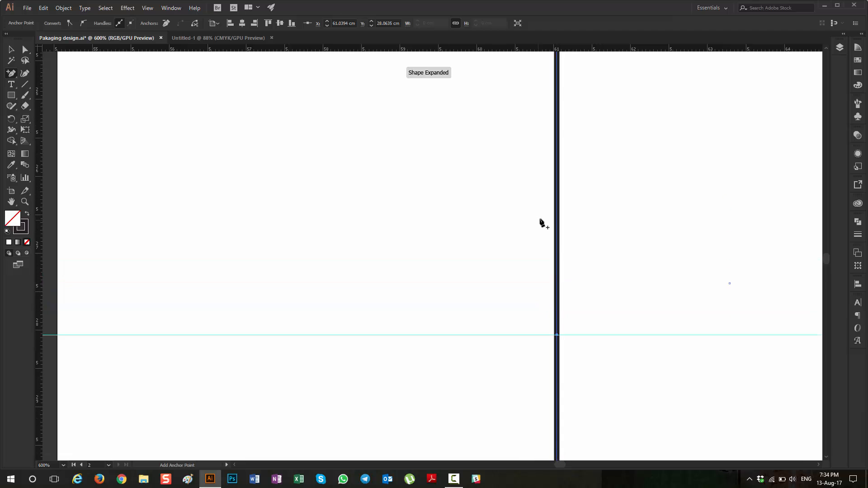
scroll(542, 222, up, 3)
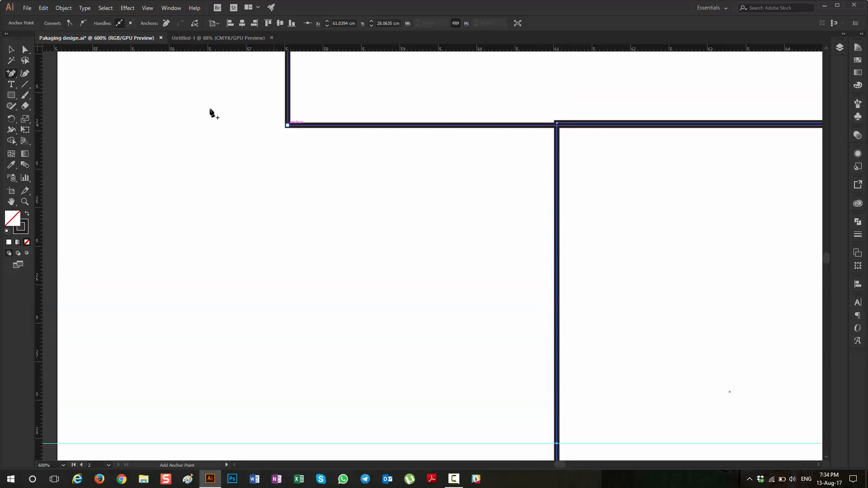
click(25, 49)
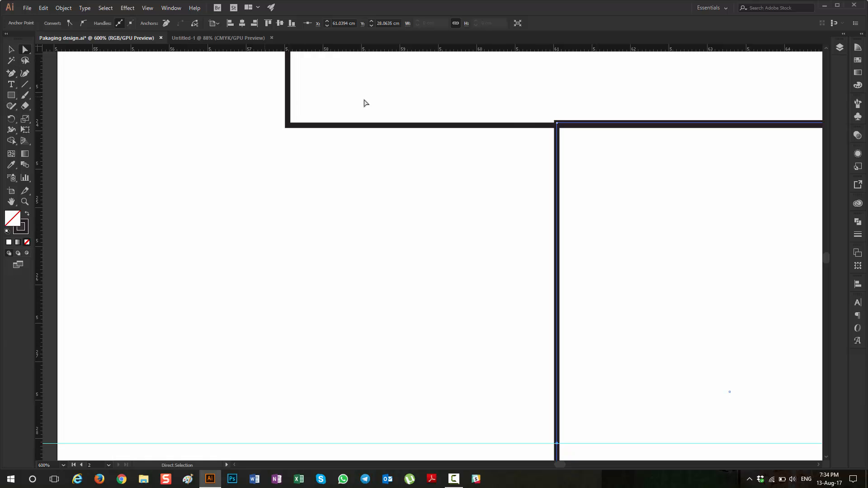
mouse_move(556, 126)
mouse_down()
mouse_move(293, 126)
mouse_move(375, 126)
mouse_move(436, 91)
mouse_move(419, 118)
mouse_move(375, 125)
mouse_move(556, 126)
mouse_move(285, 131)
mouse_up()
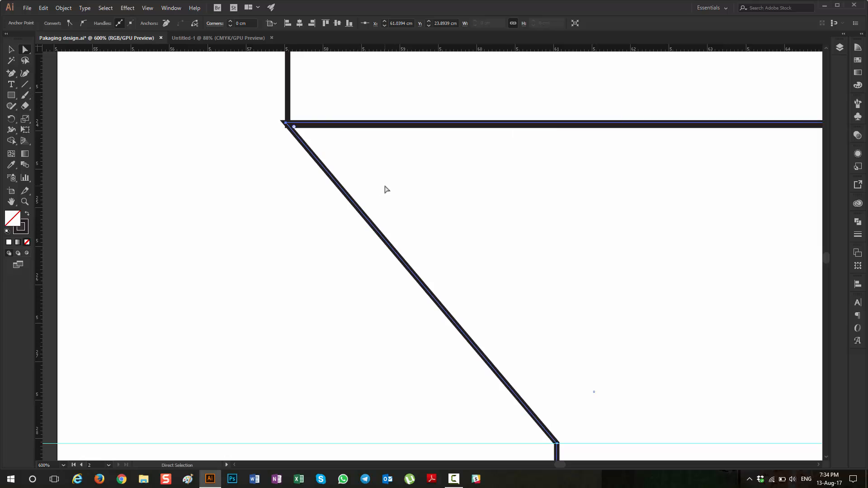
scroll(385, 189, down, 7)
scroll(411, 209, up, 1)
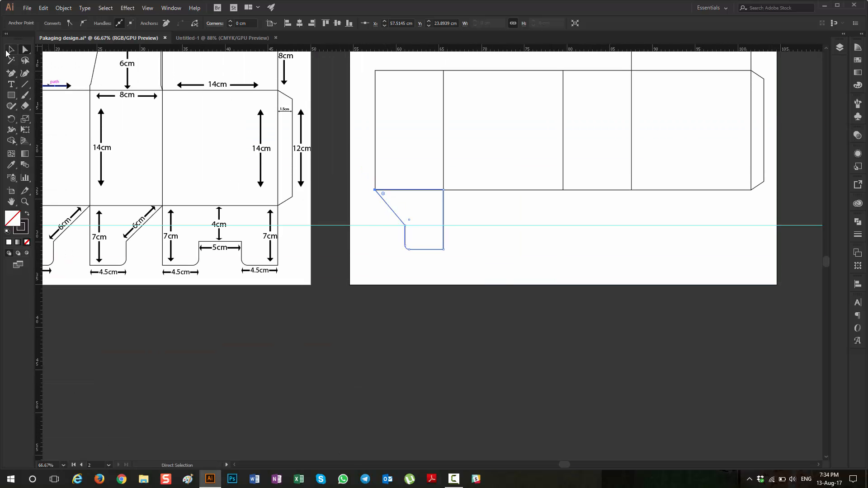
click(10, 50)
click(465, 311)
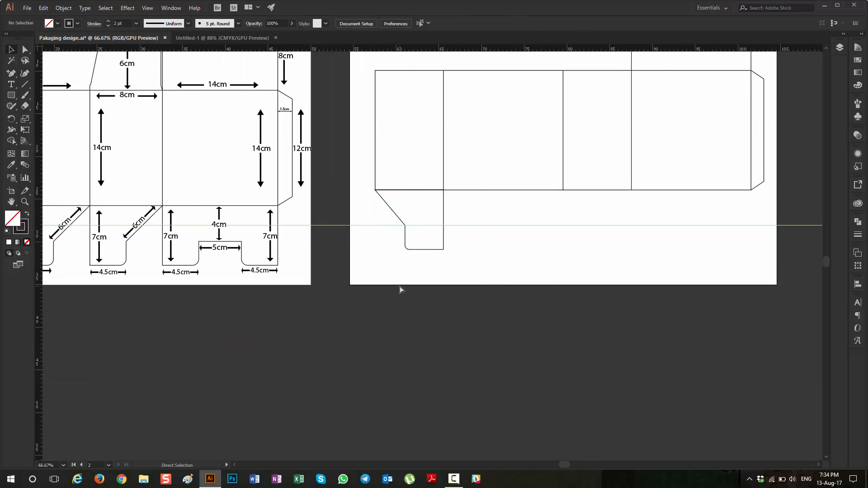
Step: Nudge the horizontal guide down onto the anchor where the flap's slanted edge meets its vertical side, at about Y 28.1 cm
scroll(475, 209, left, 1)
scroll(475, 210, up, 5)
scroll(493, 202, up, 1)
click(492, 200)
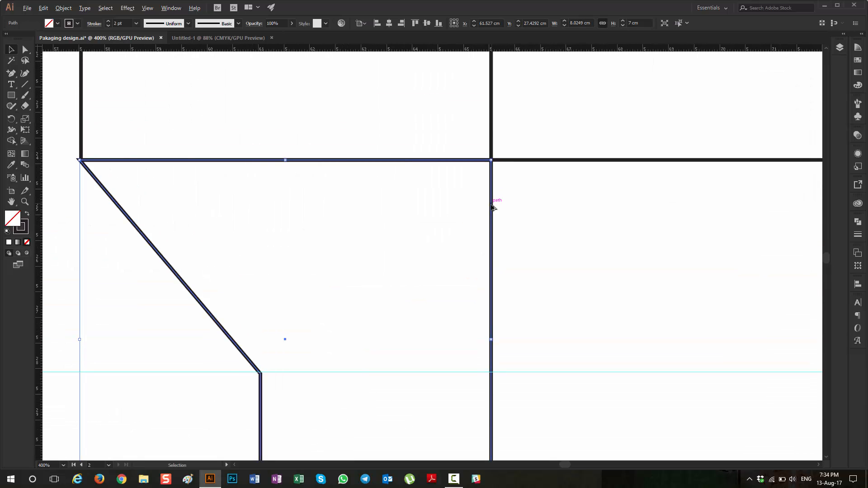
click(575, 226)
scroll(575, 214, down, 4)
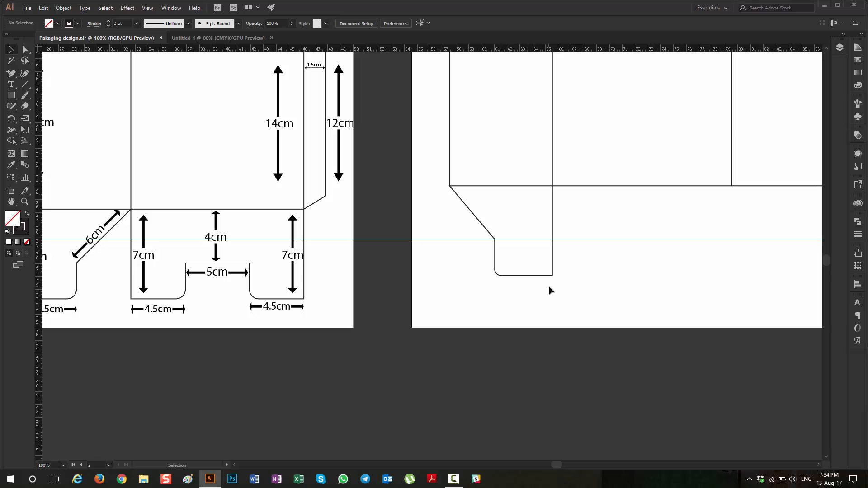
scroll(563, 233, up, 2)
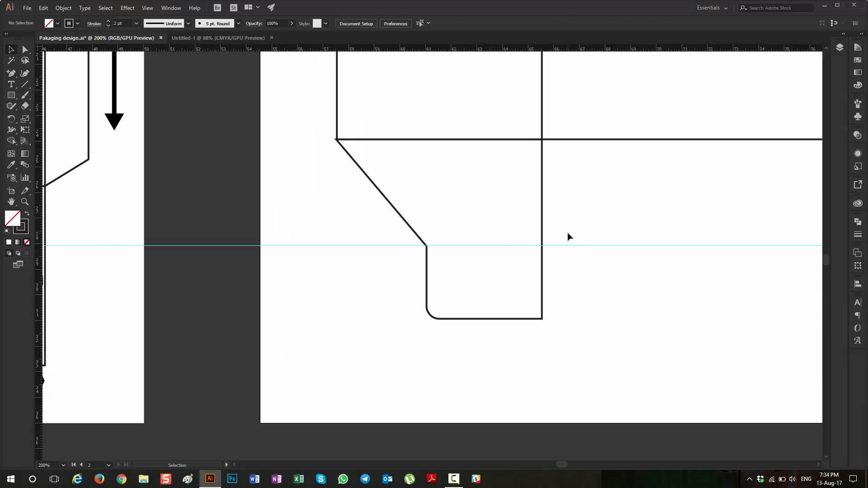
click(556, 245)
scroll(444, 254, up, 4)
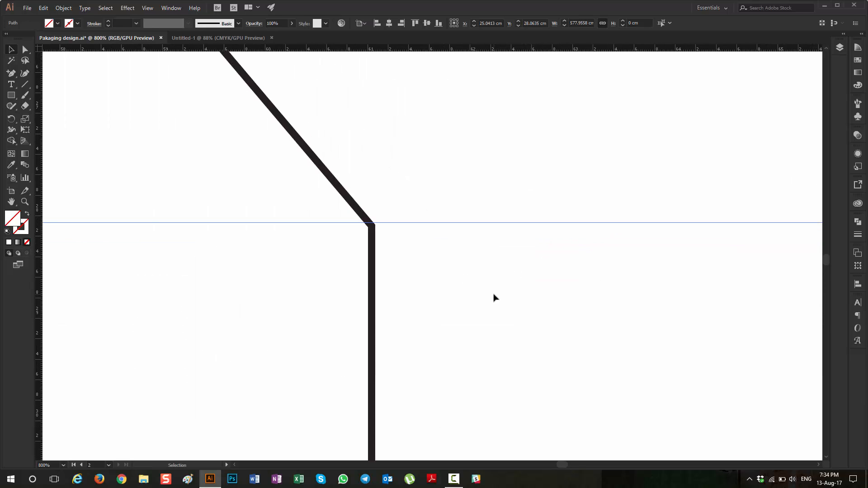
key(Down)
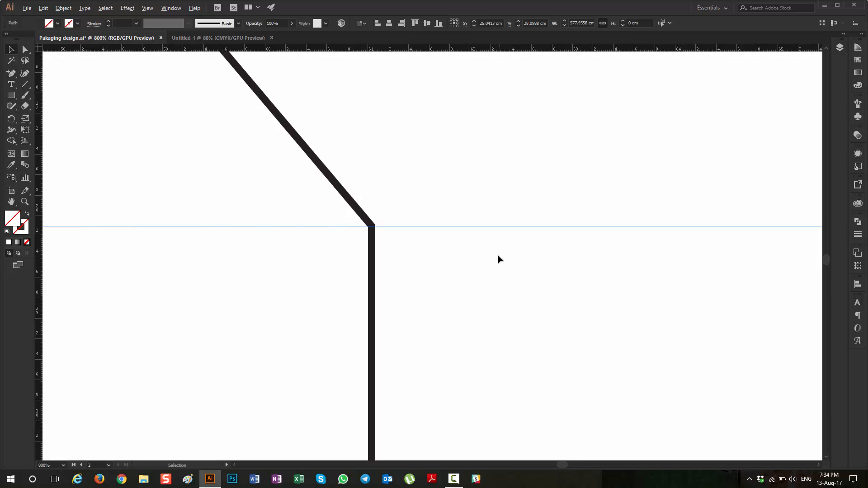
scroll(498, 259, down, 6)
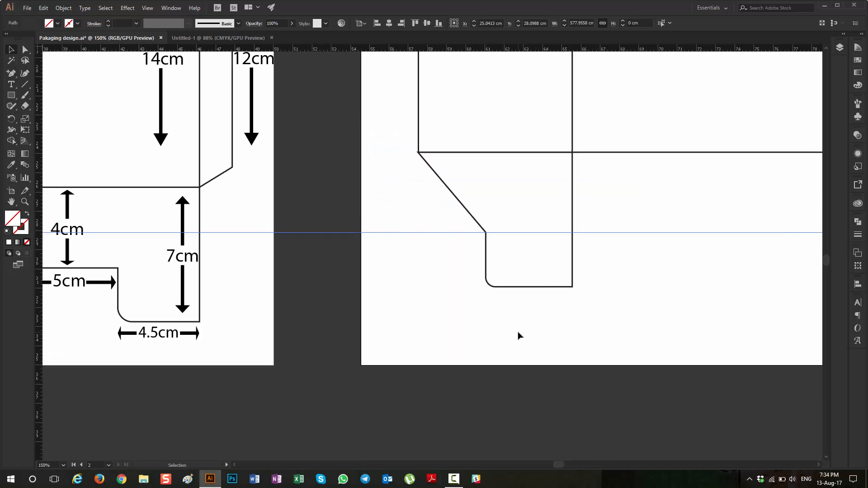
click(519, 335)
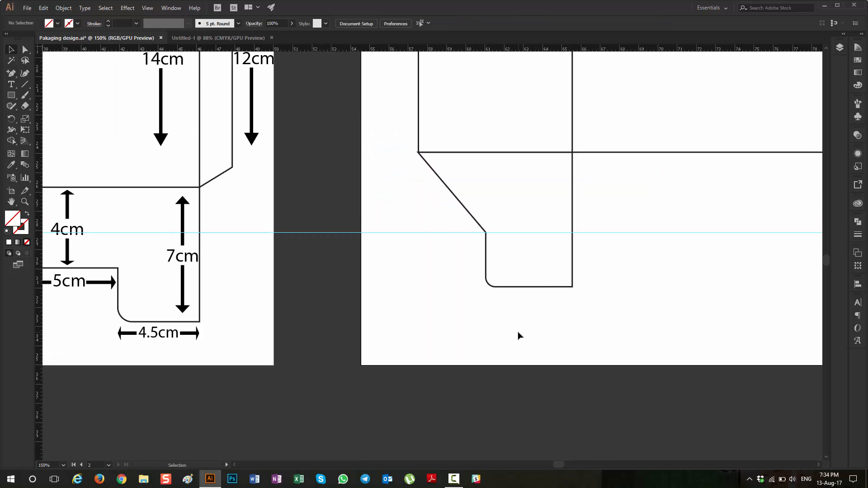
Step: Duplicate the finished bottom flap horizontally and place the copy directly beneath the third panel, aligned with its sides
scroll(485, 306, down, 4)
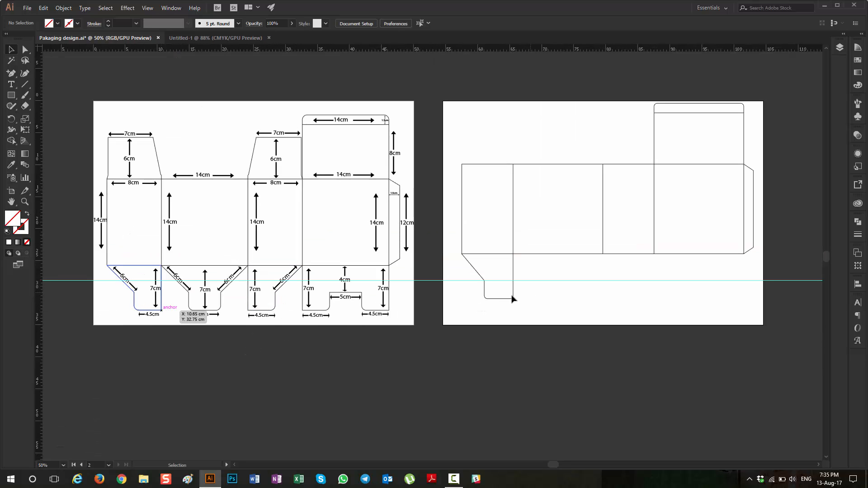
click(493, 299)
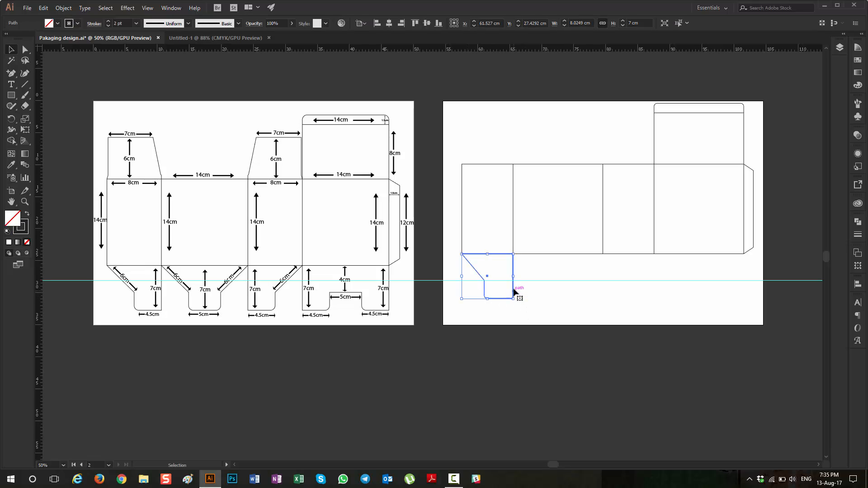
drag(515, 292, 655, 292)
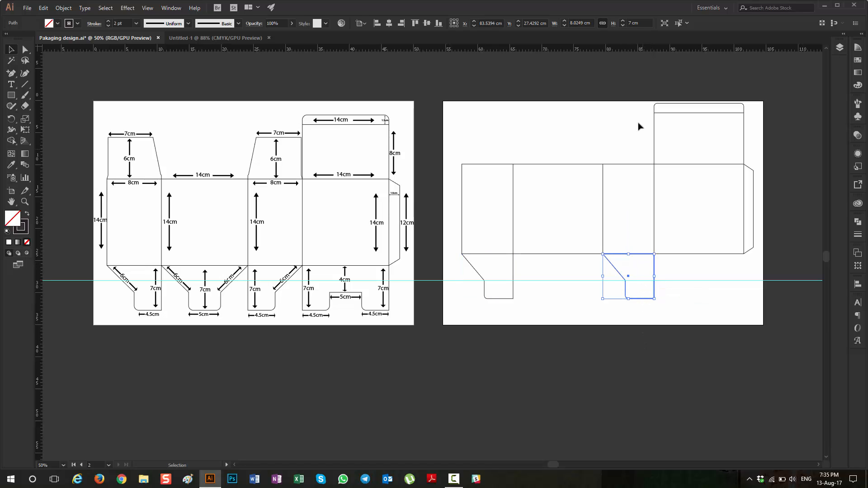
Step: Reflect the copied bottom flap beneath the third panel across the vertical axis, with preview on, and deselect it
right_click(655, 270)
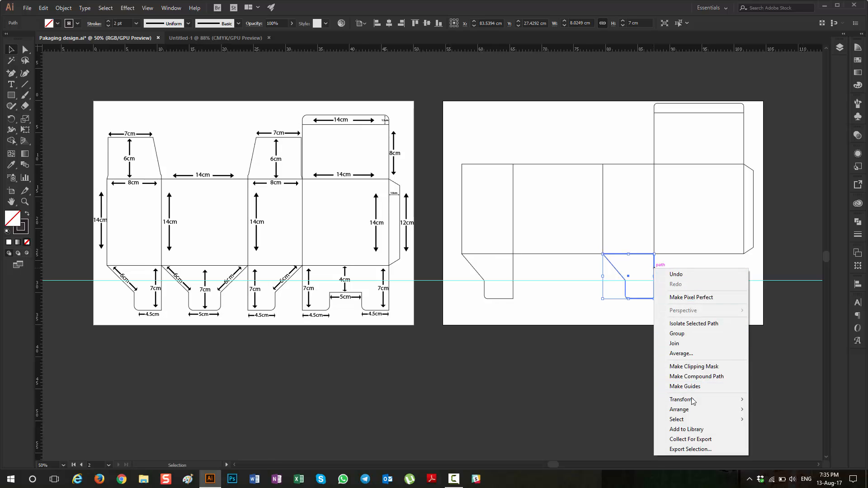
mouse_move(694, 402)
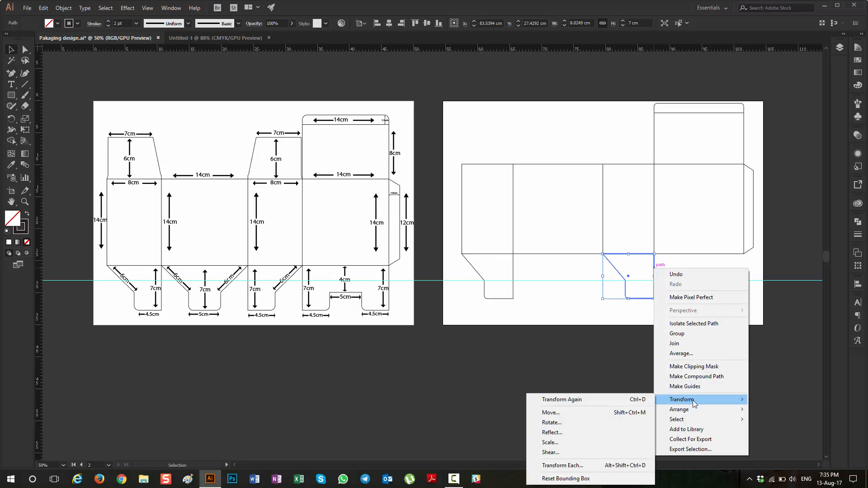
click(594, 432)
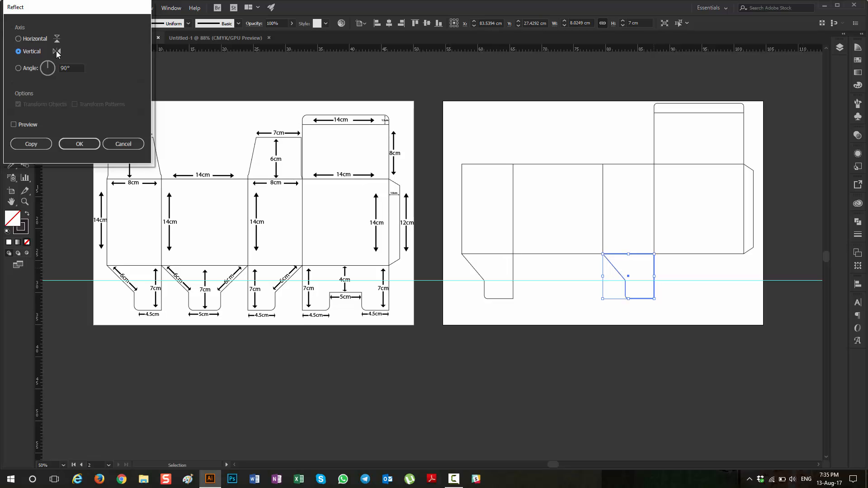
drag(62, 14, 136, 49)
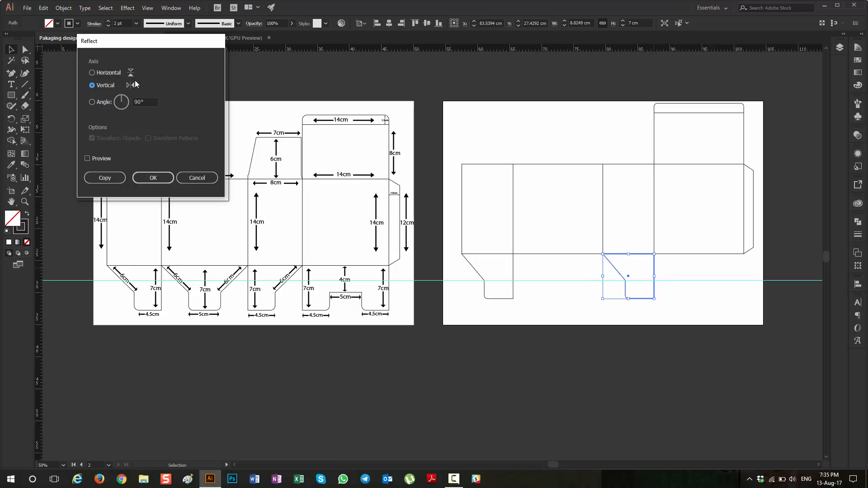
click(88, 158)
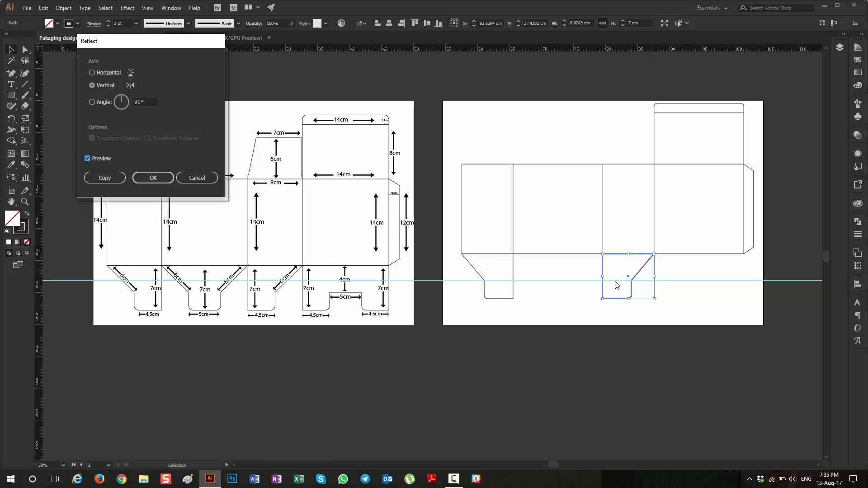
click(153, 177)
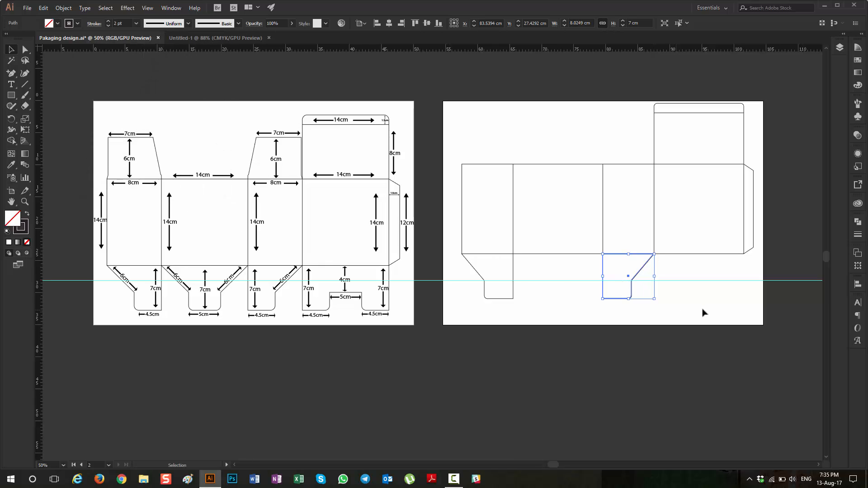
click(680, 301)
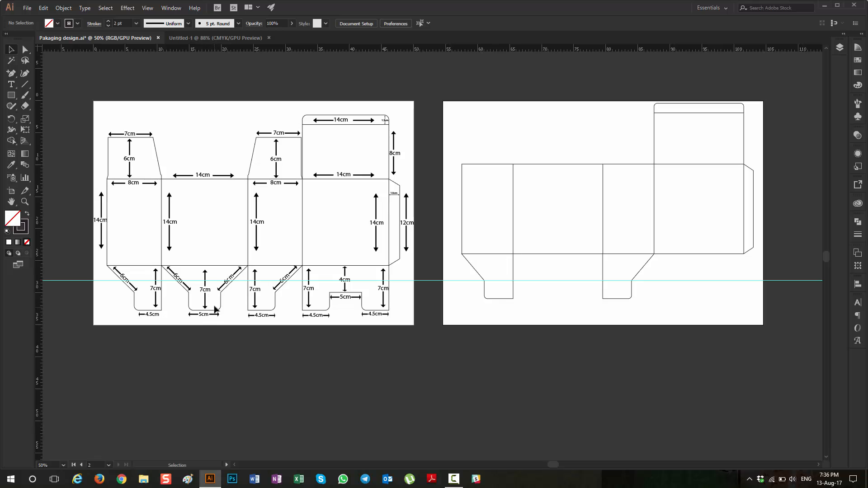
Step: Create a 5 cm wide and 7 cm high rectangle in the gap between the two bottom flaps
scroll(216, 299, up, 3)
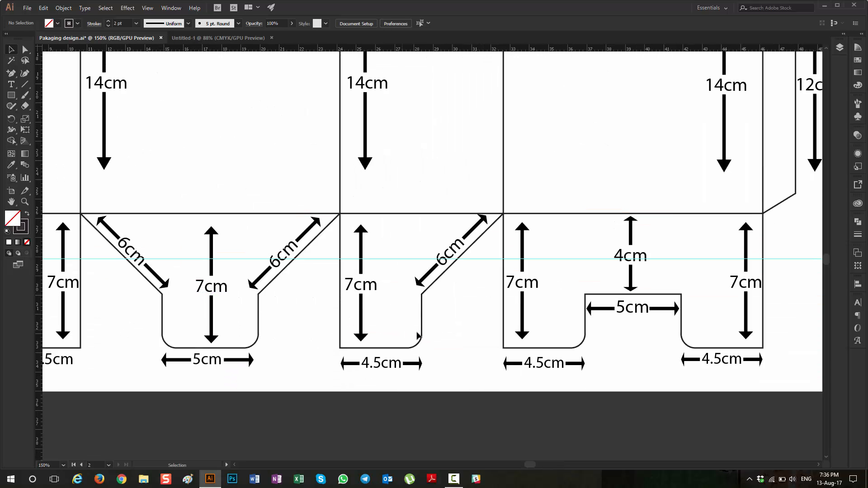
scroll(250, 361, left, 5)
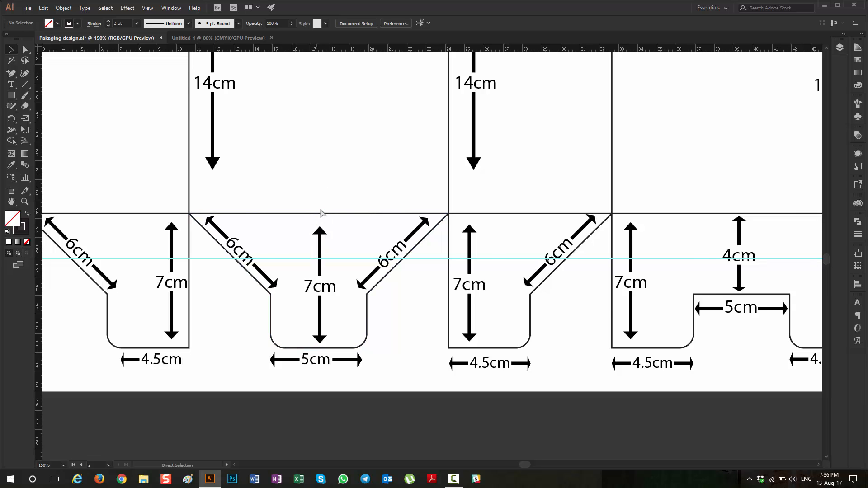
scroll(379, 233, right, 3)
scroll(385, 237, right, 4)
scroll(405, 253, down, 3)
scroll(439, 261, right, 5)
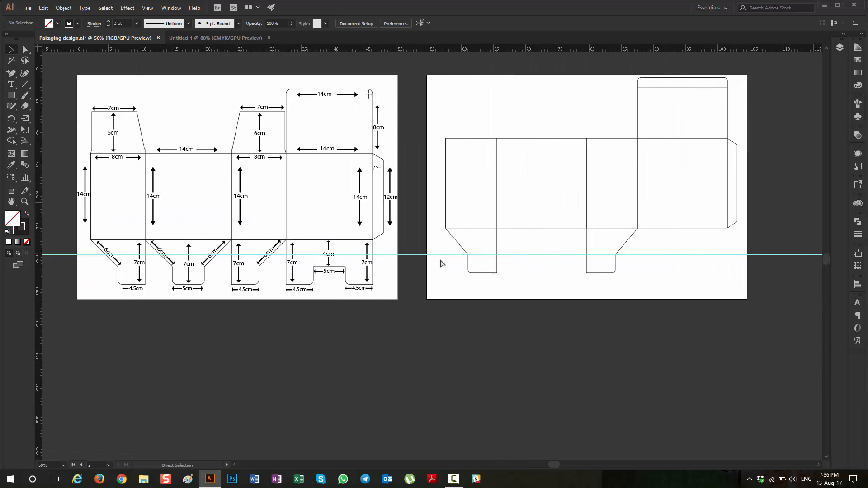
scroll(458, 241, up, 3)
scroll(429, 250, up, 1)
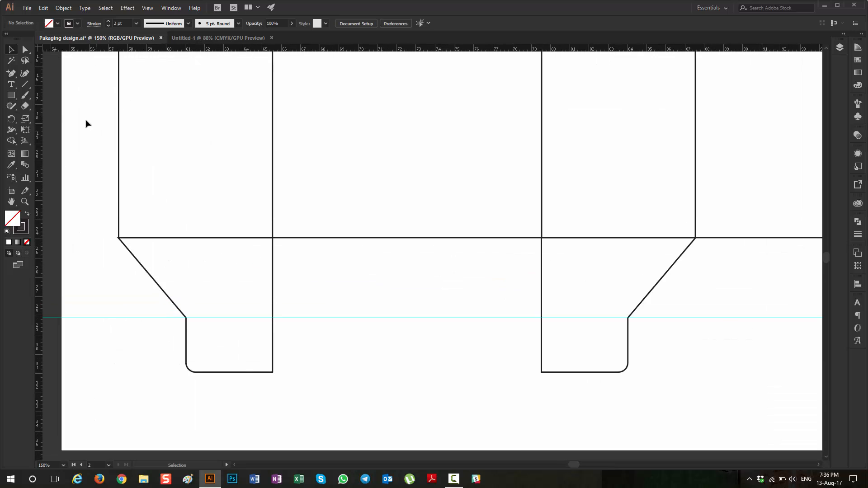
click(12, 94)
click(400, 310)
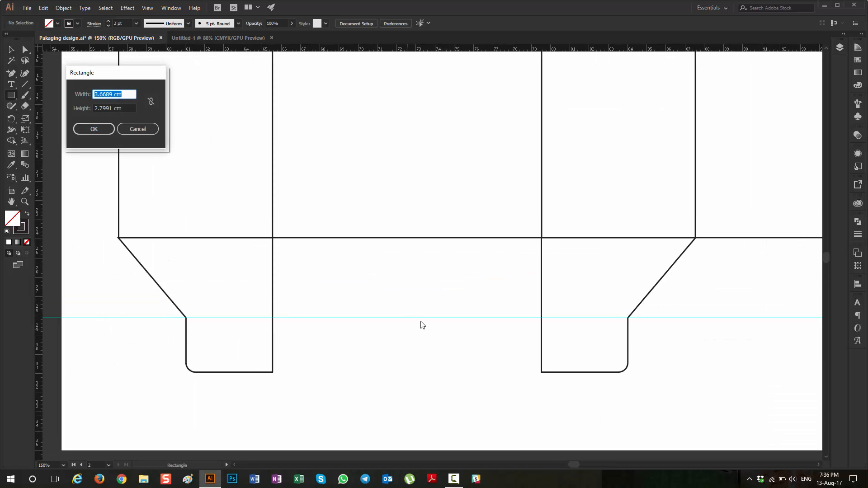
text(5)
key(Tab)
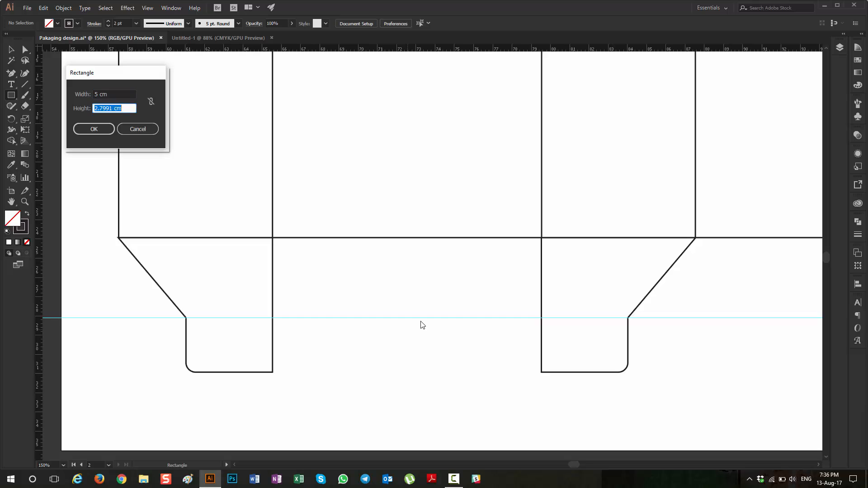
text(7)
key(Return)
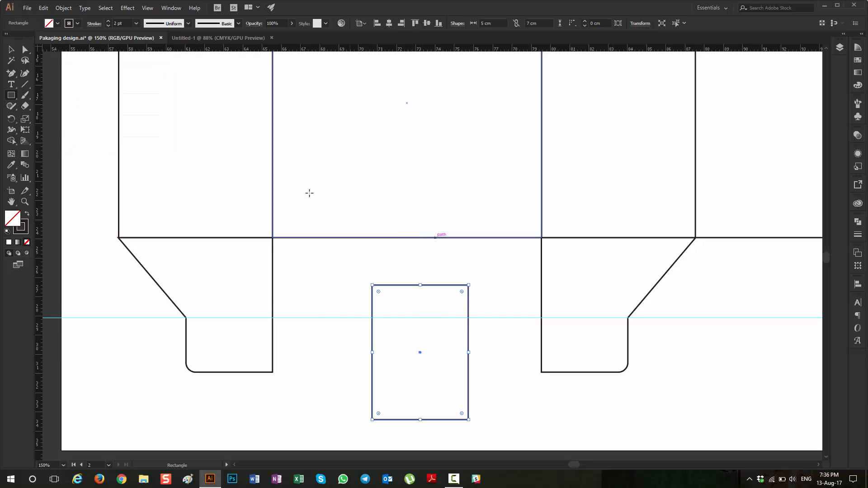
Step: Center the new rectangle horizontally on the second panel, selecting only these two shapes, and deselect them
click(11, 50)
drag(401, 206, 411, 336)
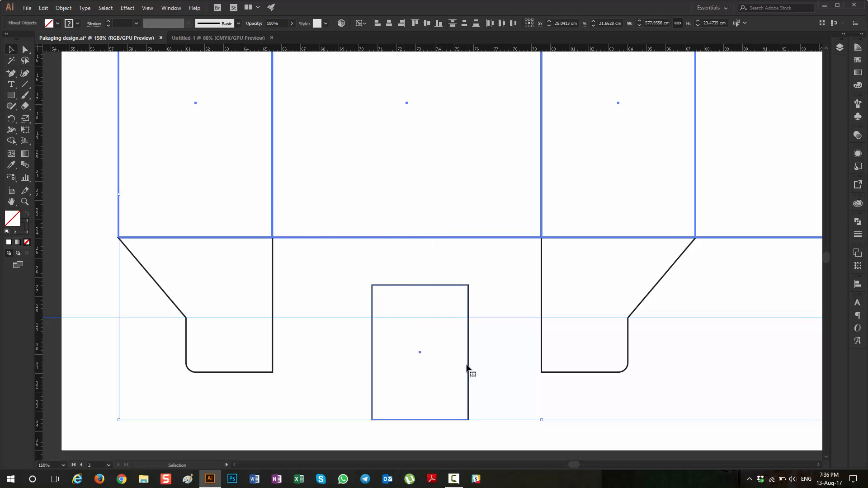
click(495, 351)
drag(456, 230, 463, 256)
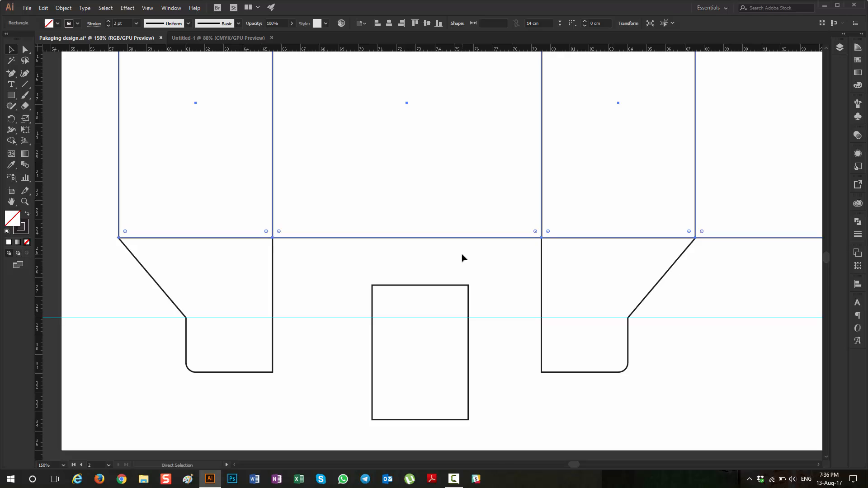
click(452, 244)
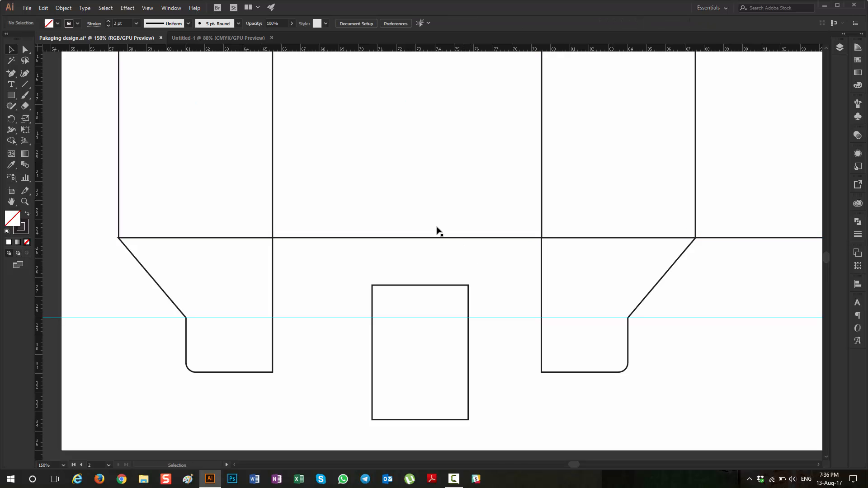
drag(421, 210, 423, 301)
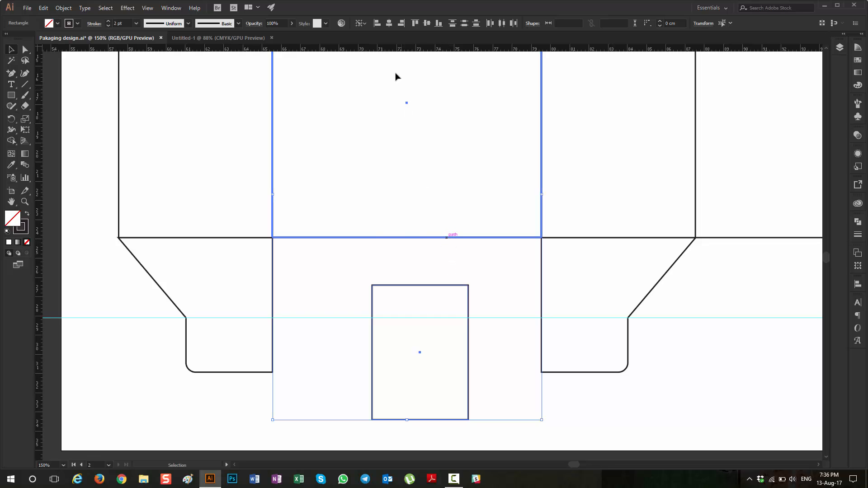
click(390, 24)
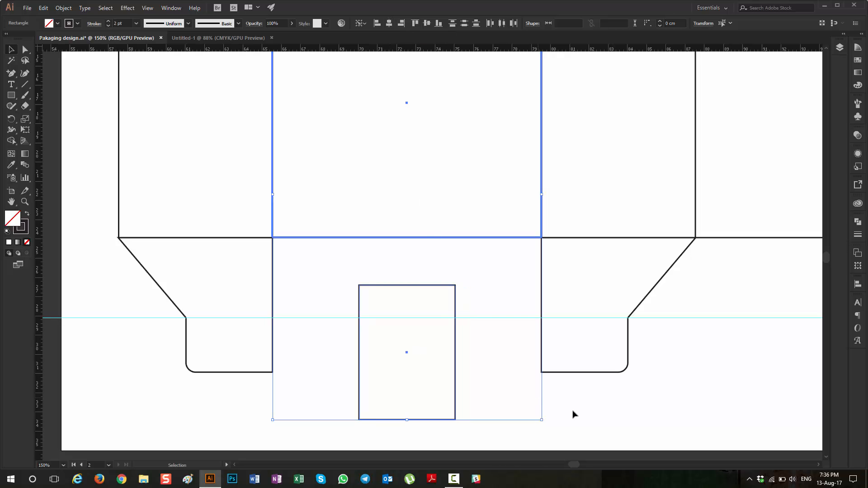
click(588, 409)
Step: Move the rectangle straight up until its top edge sits exactly on the second panel's bottom edge, and deselect it
click(416, 286)
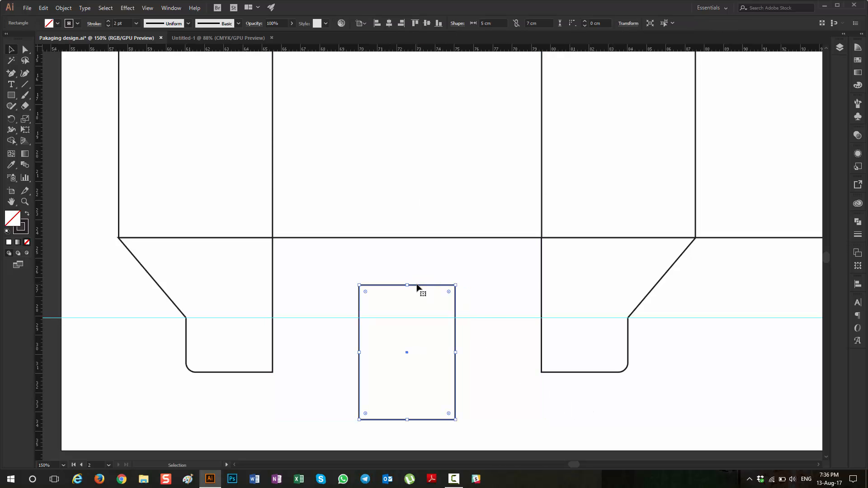
drag(417, 286, 423, 254)
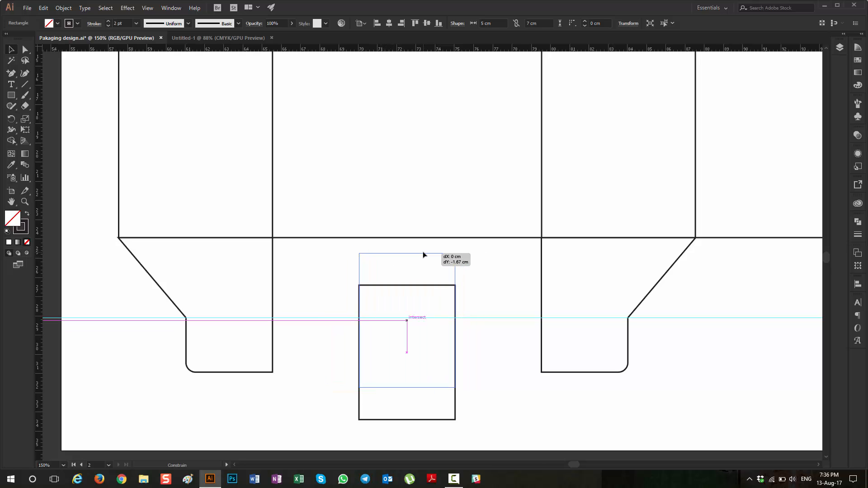
key(shift)
drag(423, 253, 424, 241)
scroll(420, 242, up, 6)
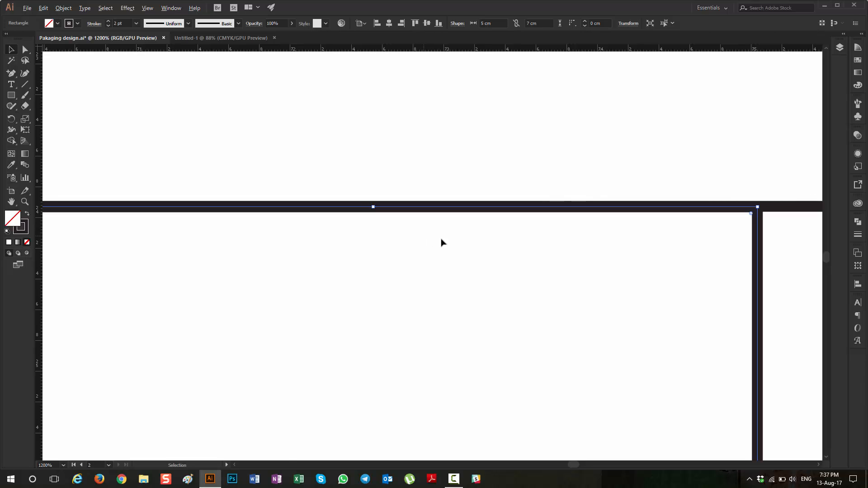
scroll(441, 243, down, 3)
click(619, 331)
Step: Round the two bottom corners of the middle flap rectangle with a 0.5 cm radius
scroll(606, 306, down, 4)
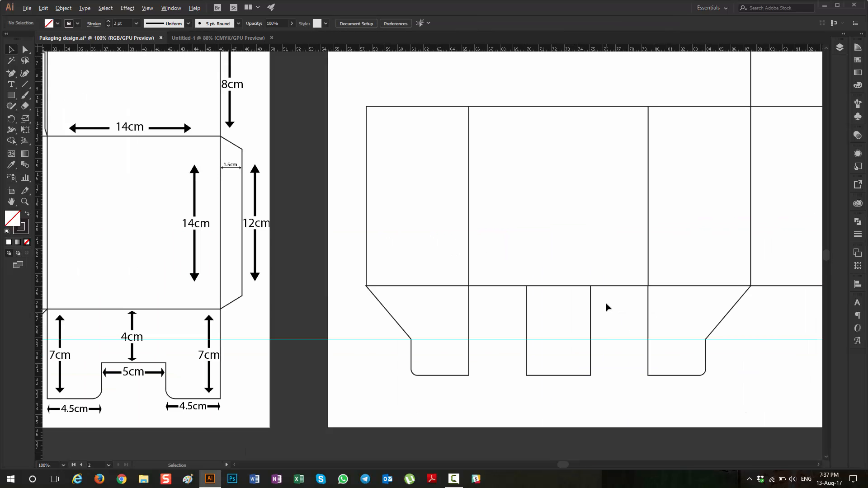
scroll(607, 306, down, 2)
scroll(602, 326, right, 1)
scroll(576, 354, left, 4)
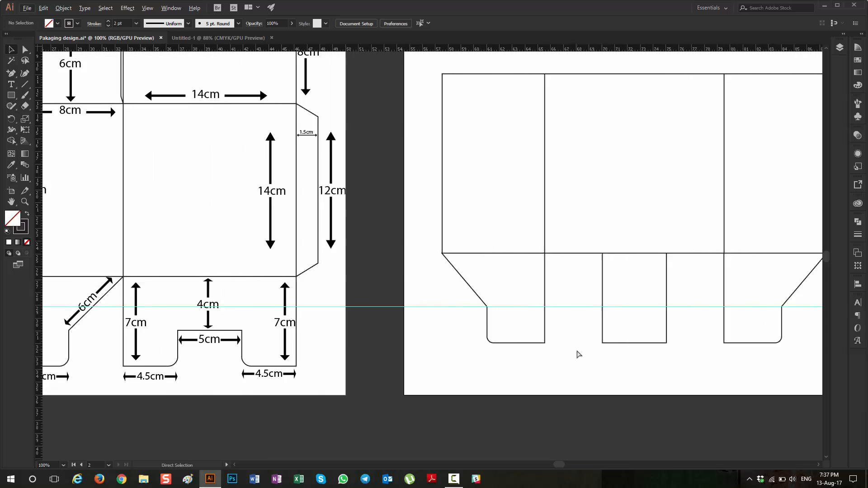
scroll(576, 354, down, 1)
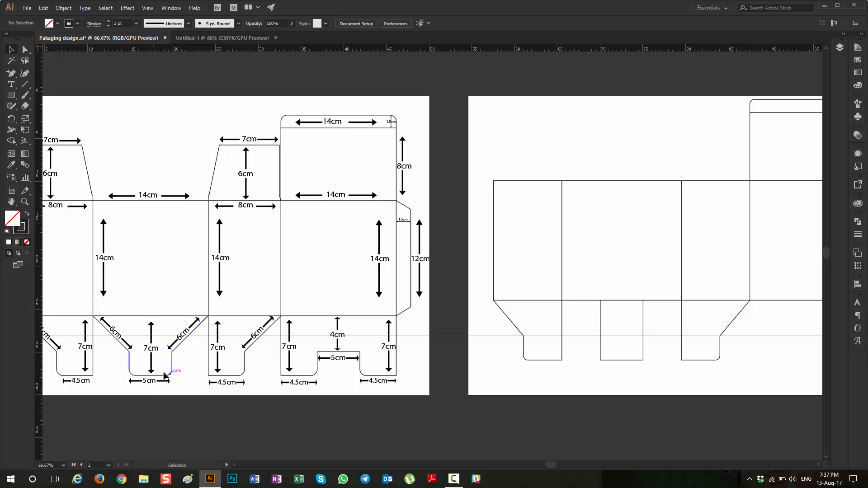
scroll(557, 364, right, 3)
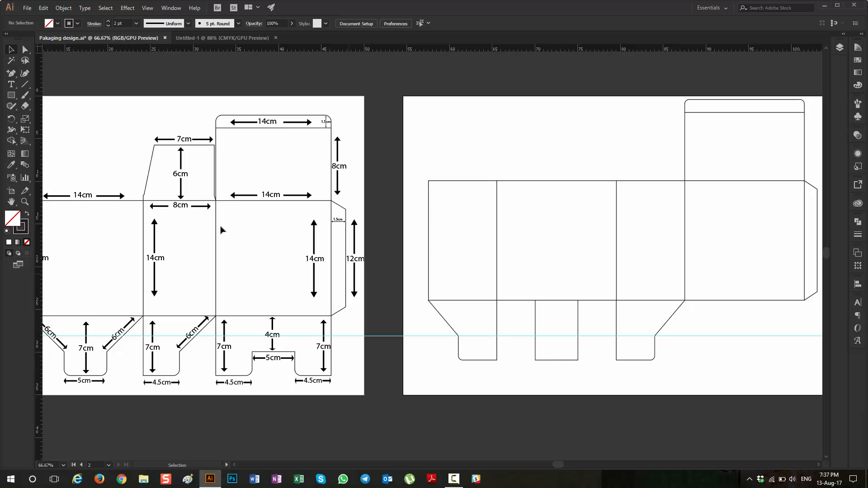
click(25, 48)
scroll(601, 382, up, 3)
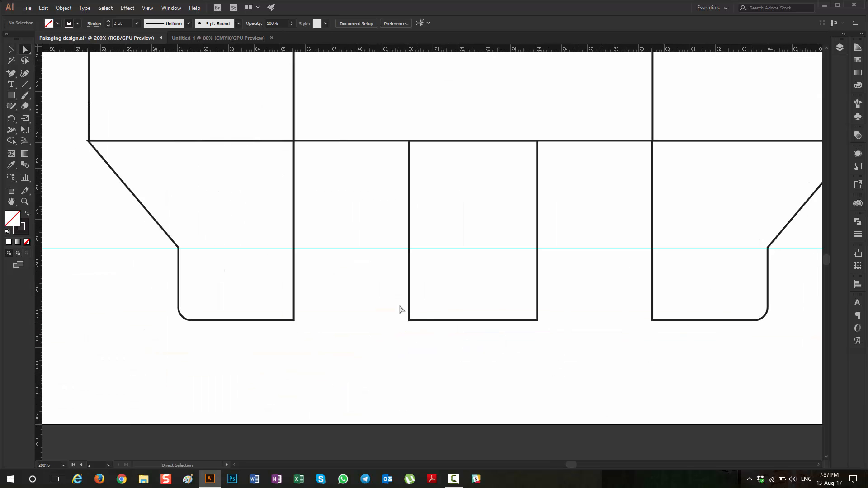
drag(391, 313, 547, 333)
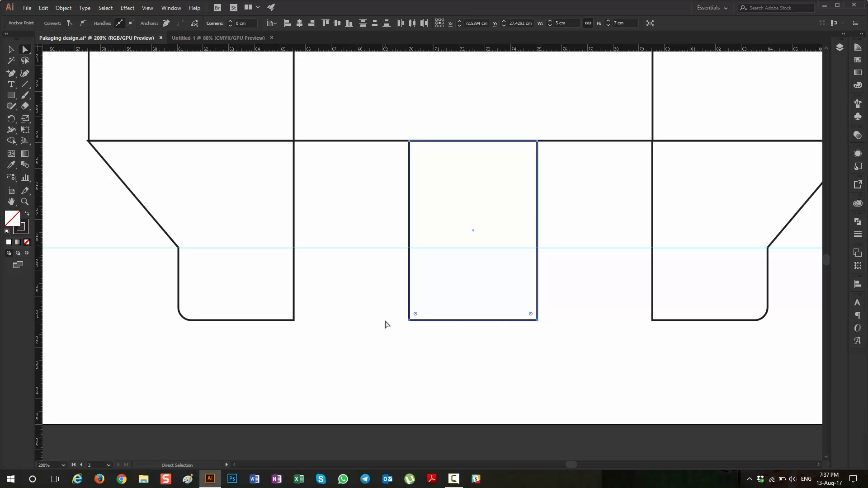
click(241, 23)
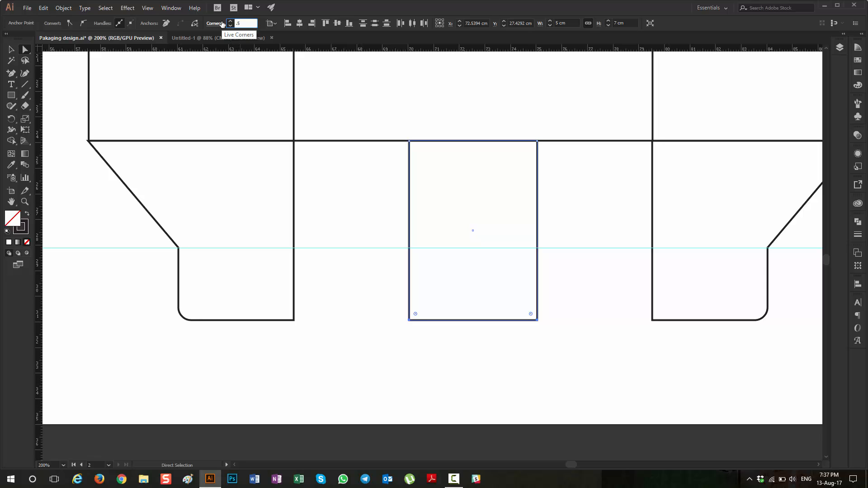
key(Tab)
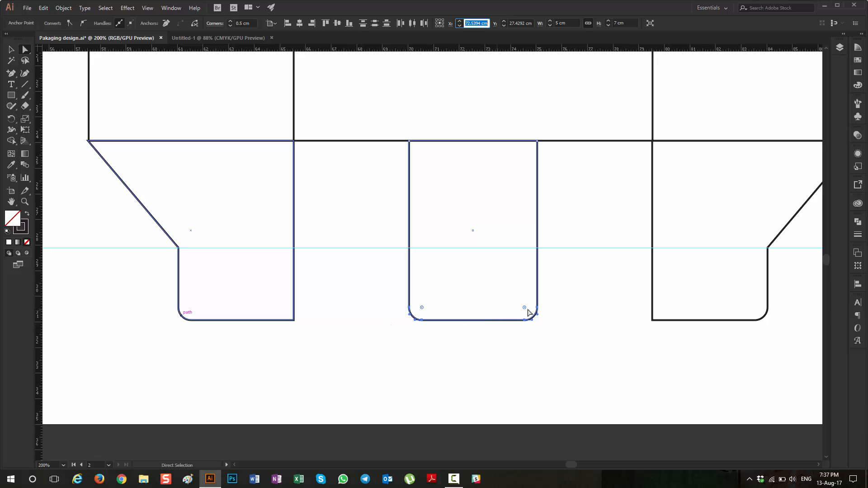
Step: Add an anchor point on each vertical side of the middle flap where it crosses the horizontal guide
click(12, 73)
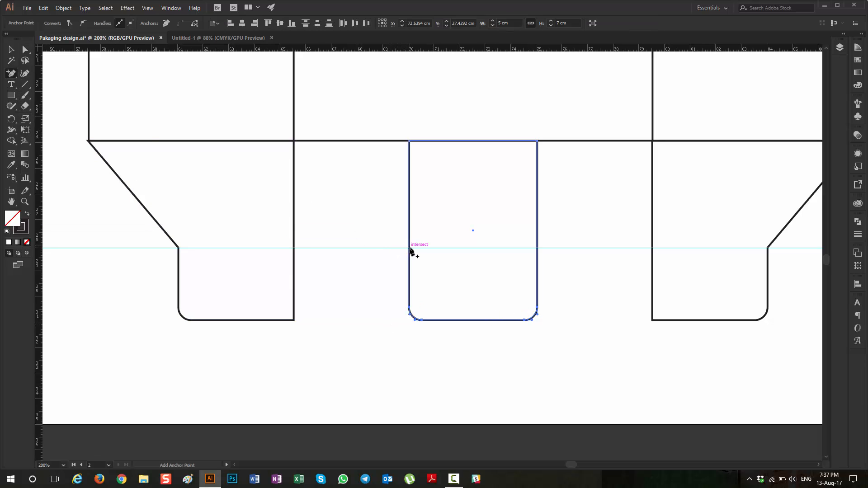
scroll(409, 250, up, 3)
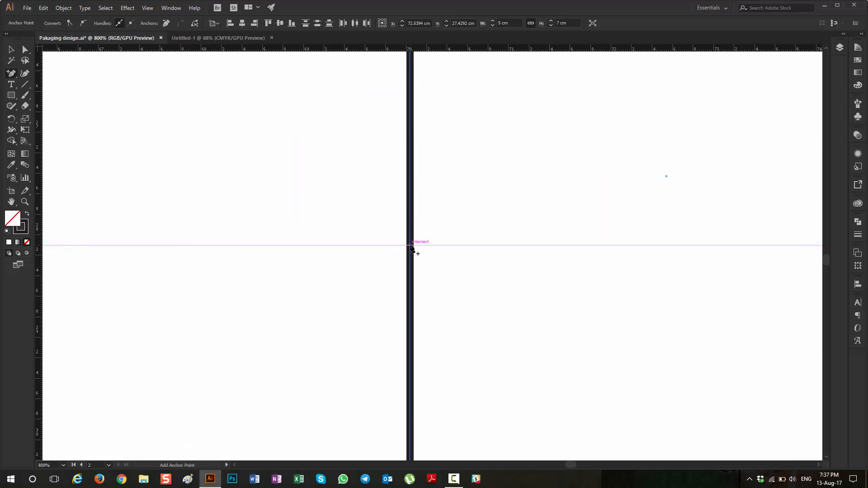
click(410, 245)
scroll(402, 262, down, 3)
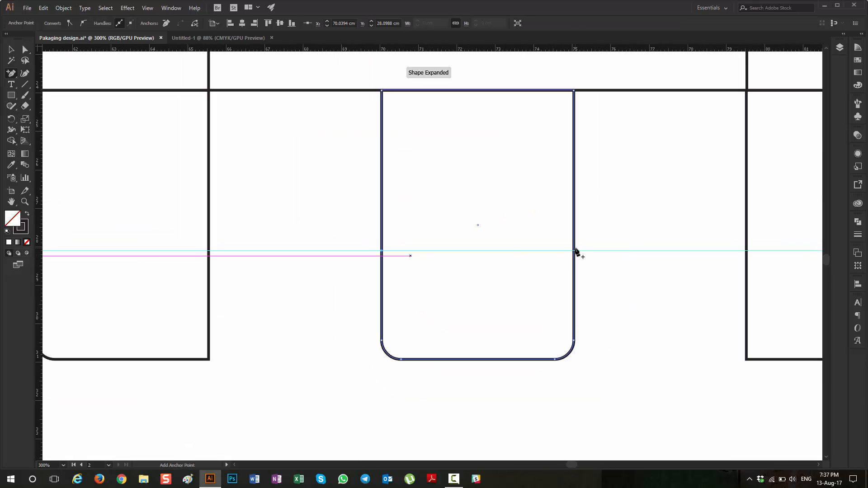
click(575, 251)
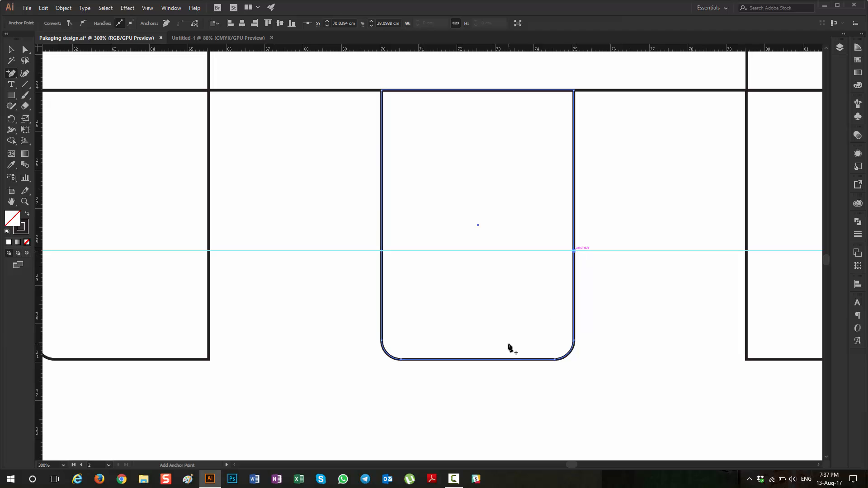
click(29, 52)
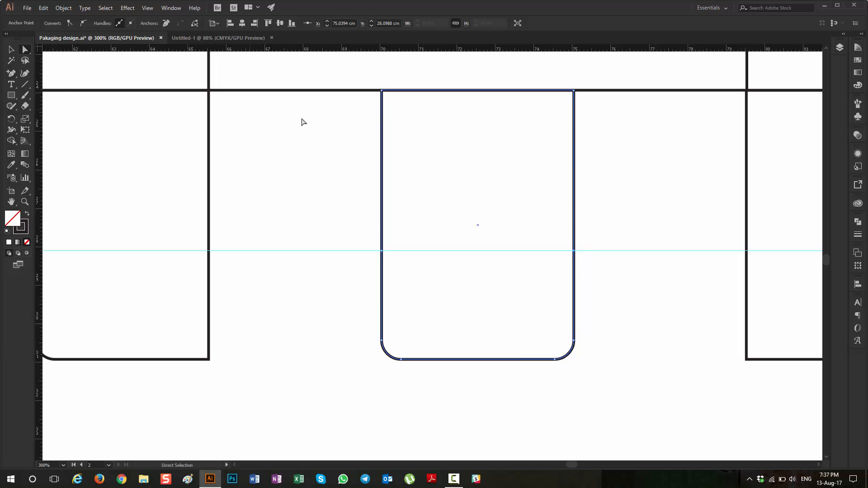
Step: Move the middle flap's two upper corner points outward onto the second panel's bottom corners, and deselect the flap
click(382, 91)
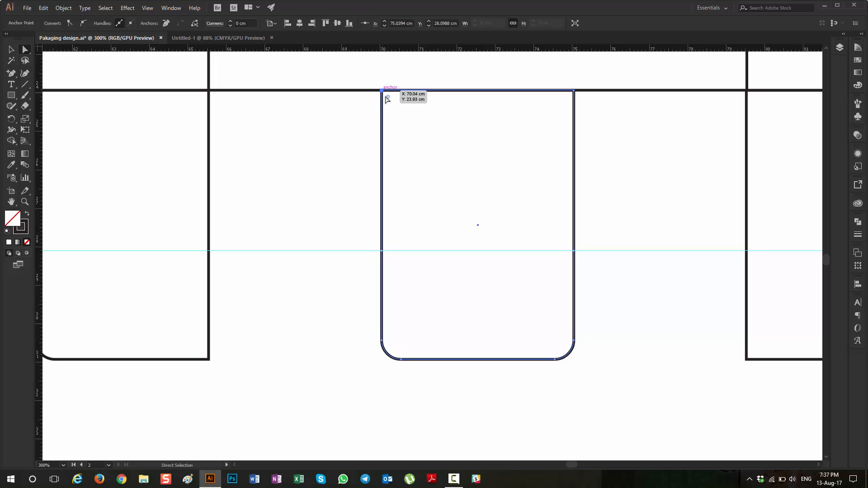
drag(382, 91, 211, 99)
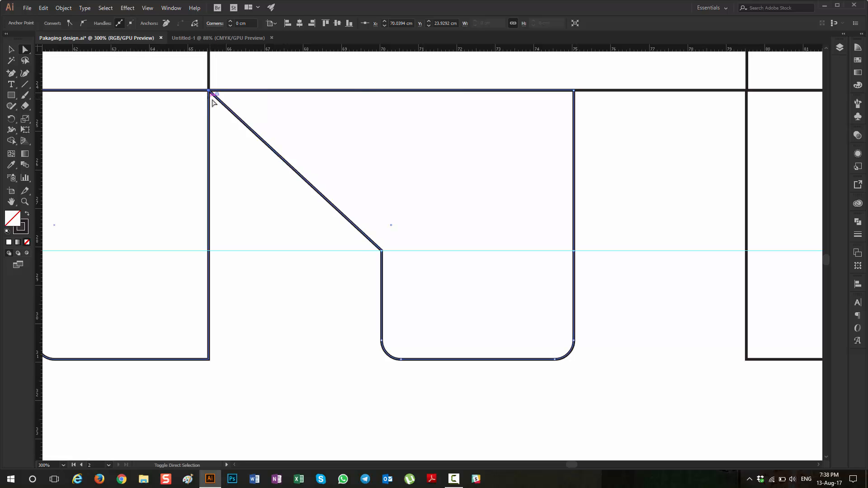
click(575, 91)
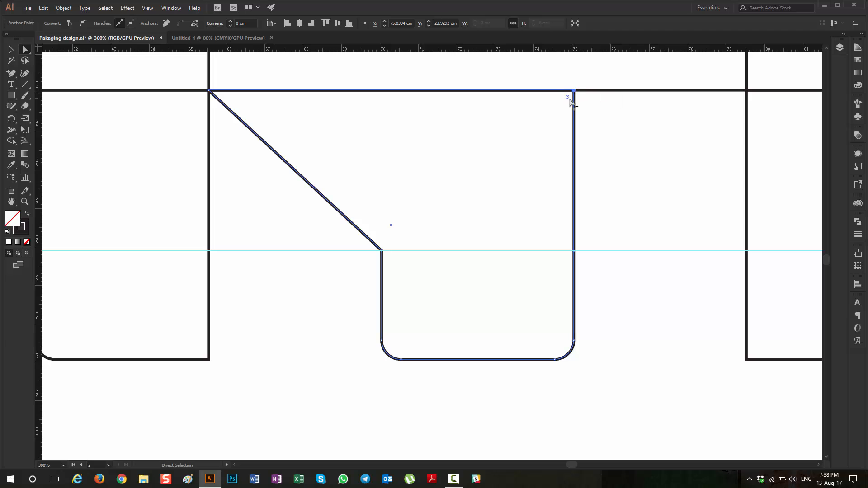
scroll(561, 114, right, 5)
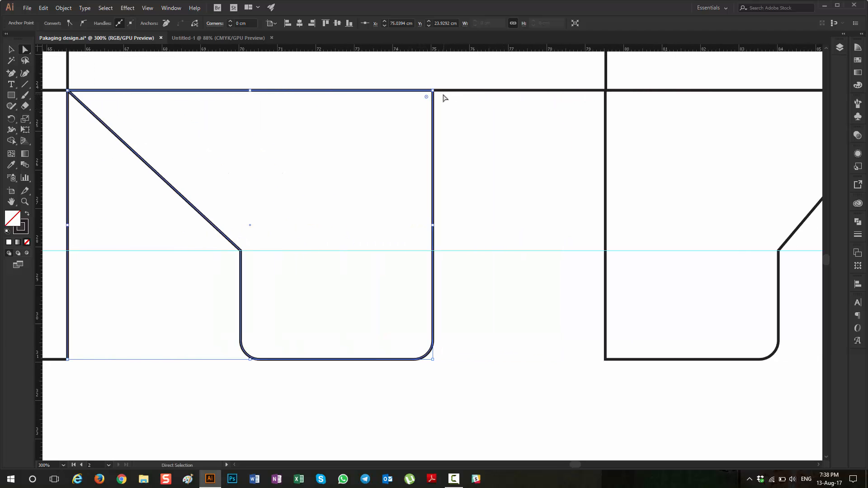
drag(433, 91, 606, 91)
scroll(610, 145, down, 2)
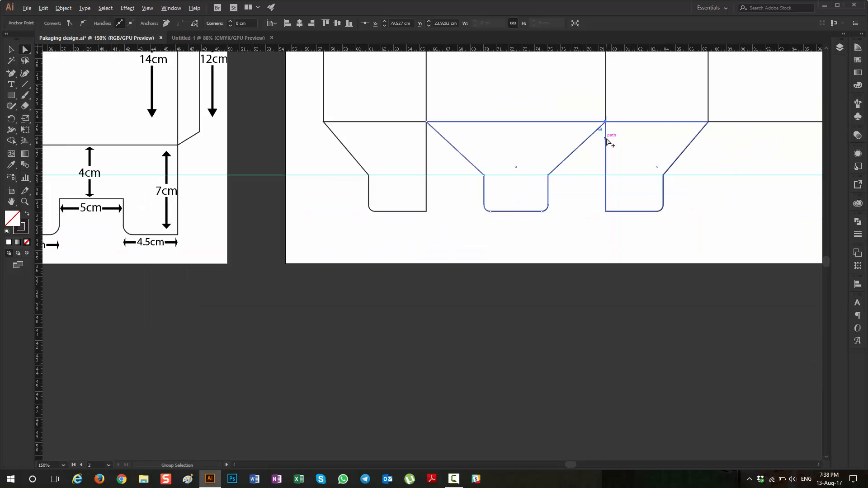
scroll(176, 208, down, 4)
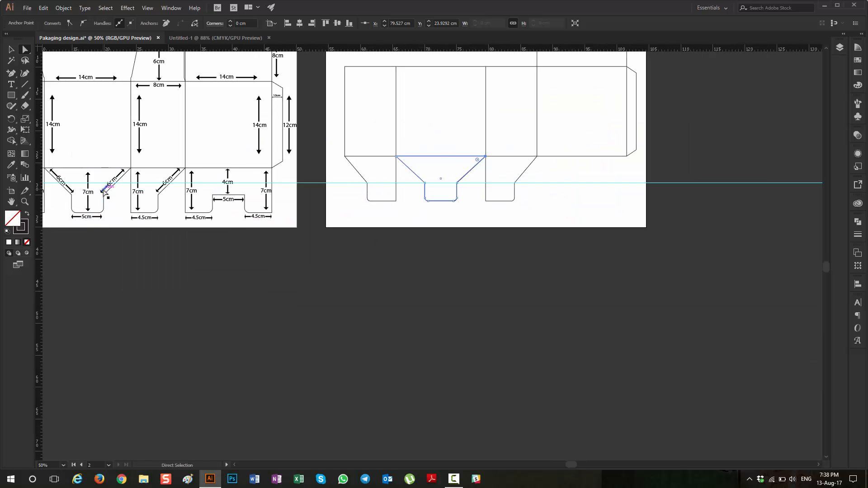
scroll(153, 208, left, 2)
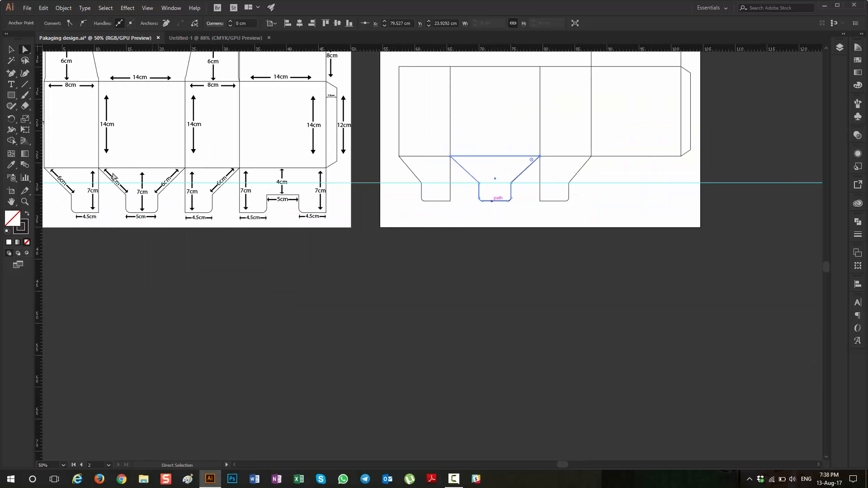
key(v)
click(352, 310)
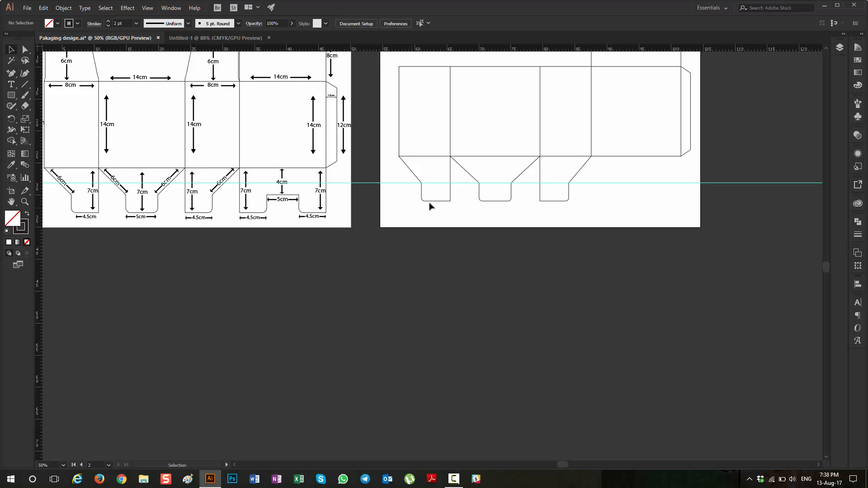
Step: Examine the shape and dimensions of the notched bottom flap under the fourth panel on the reference template
scroll(536, 192, right, 3)
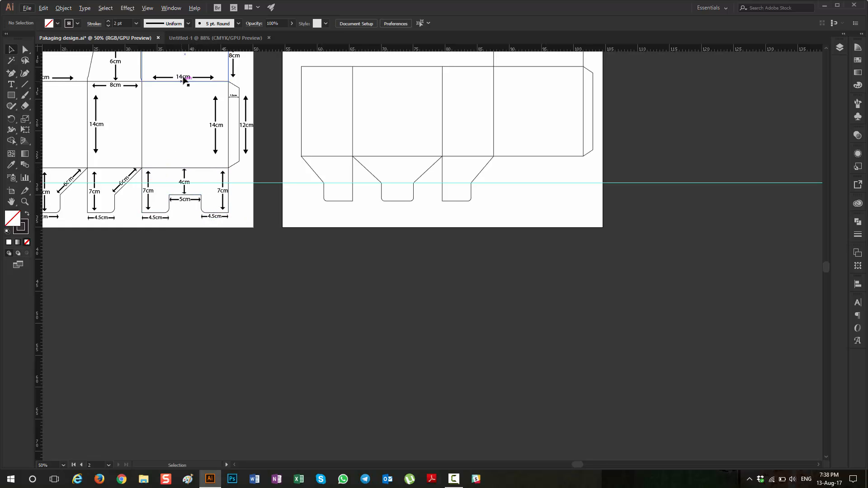
scroll(189, 156, up, 2)
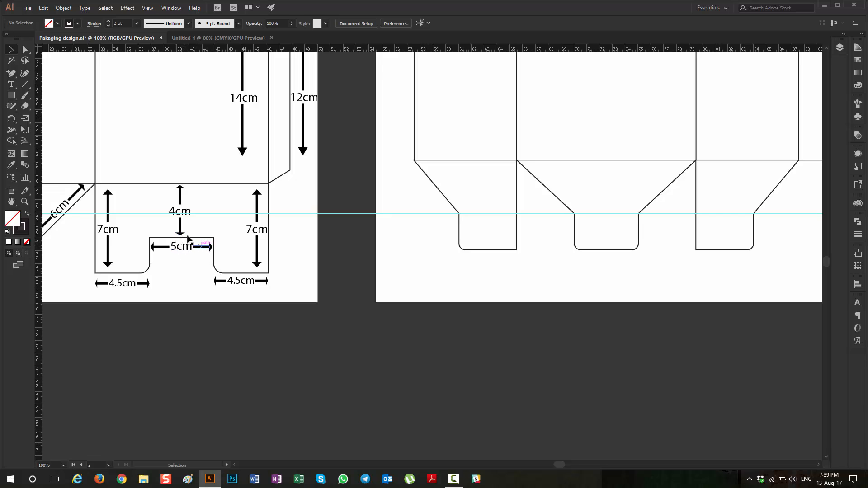
scroll(194, 256, down, 1)
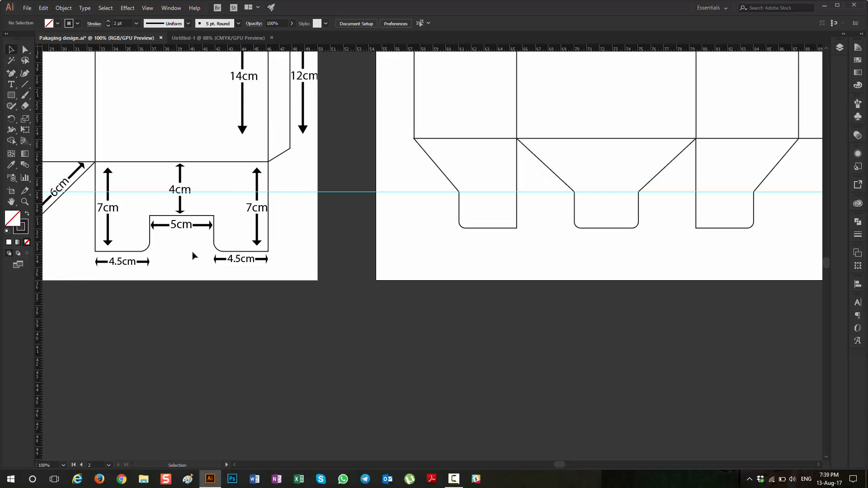
scroll(198, 252, down, 1)
scroll(198, 251, up, 1)
scroll(198, 248, down, 1)
scroll(198, 250, left, 2)
key(v)
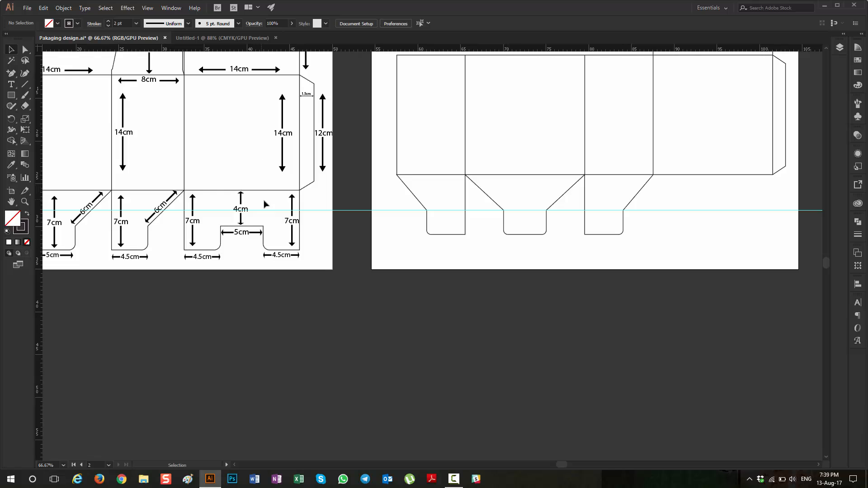
Step: Create a 14 × 7 cm rectangle below the fourth panel on the second artboard
click(11, 96)
click(642, 221)
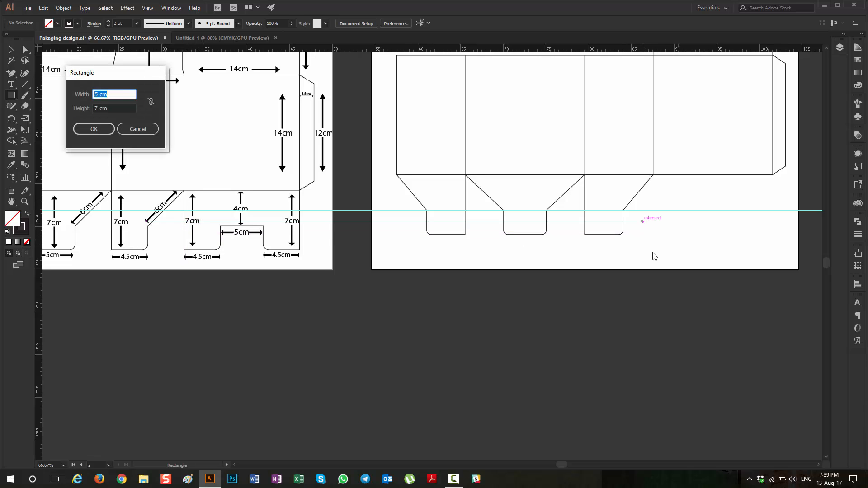
key(Tab)
key(Return)
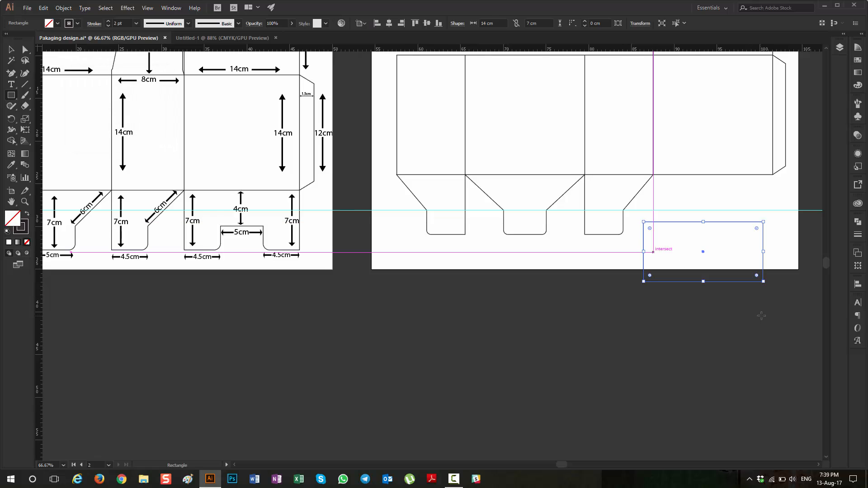
Step: Move the new rectangle up until its top edge sits exactly on the fourth panel's bottom edge, and deselect it
click(11, 51)
drag(725, 226, 730, 176)
scroll(731, 190, up, 4)
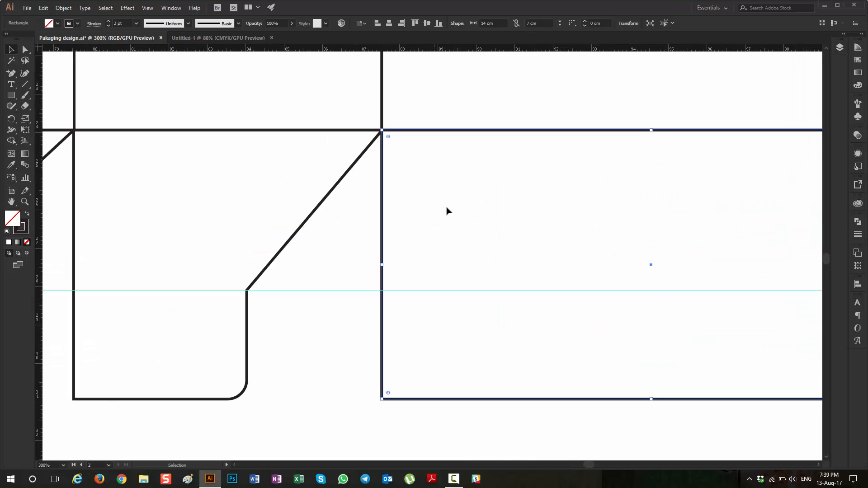
click(373, 212)
scroll(370, 211, down, 3)
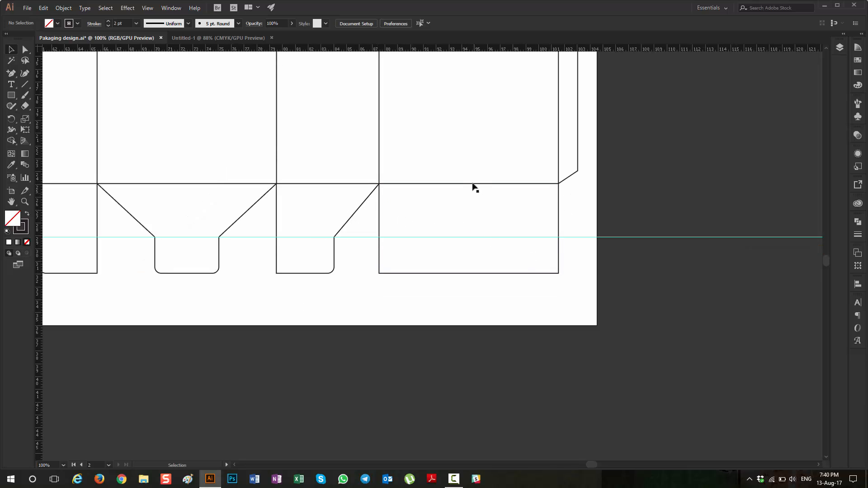
click(546, 164)
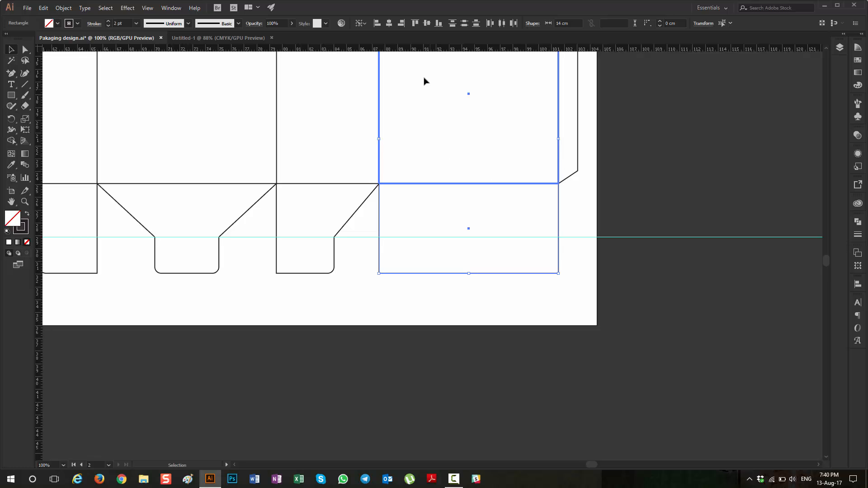
click(445, 280)
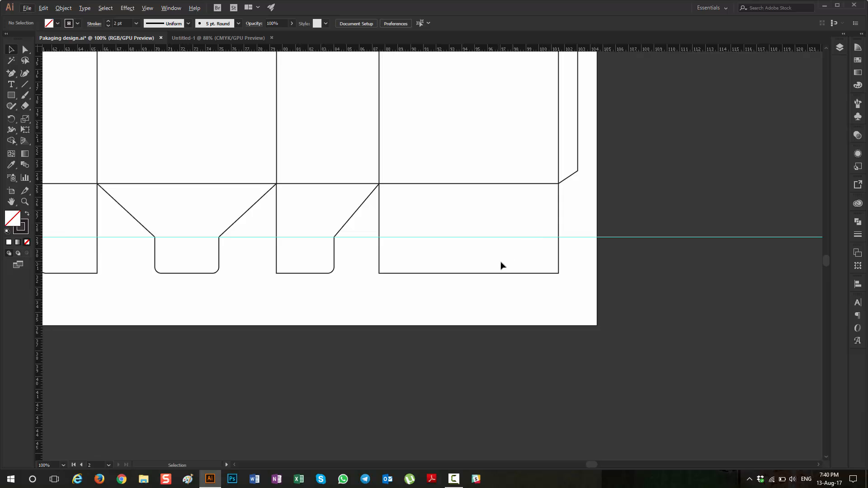
Step: Create a 5 × 3 cm rectangle below the fourth panel's bottom flap
scroll(500, 265, down, 2)
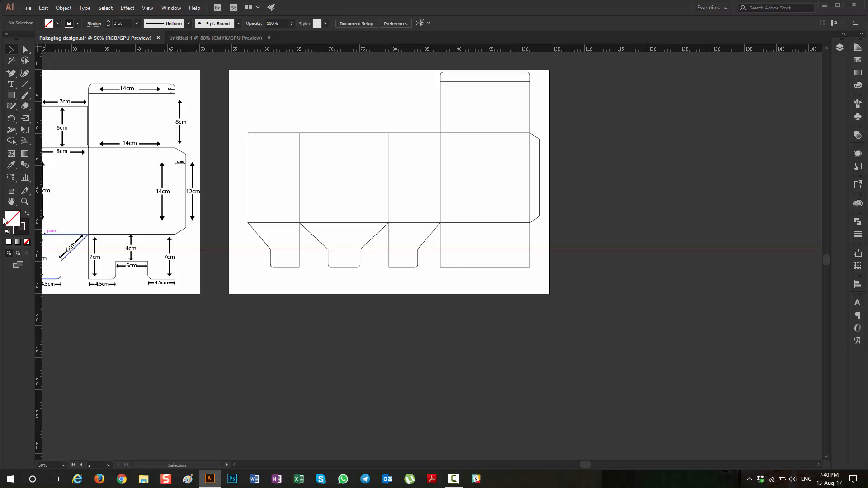
click(11, 95)
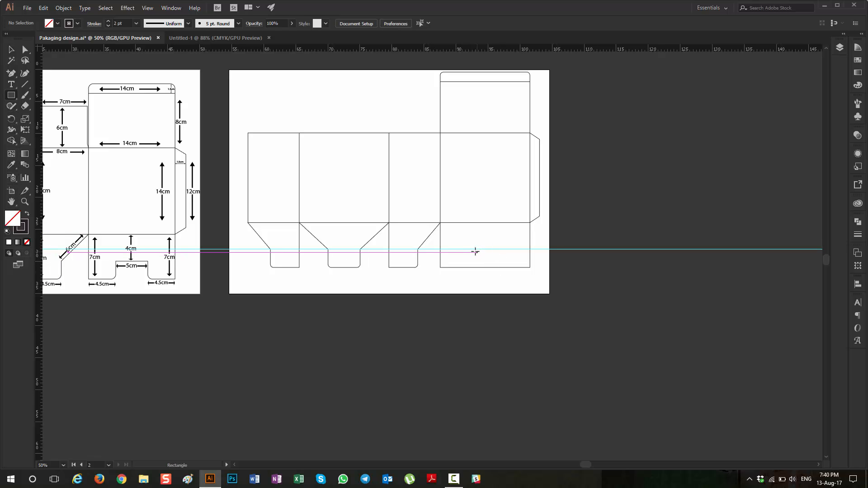
click(470, 278)
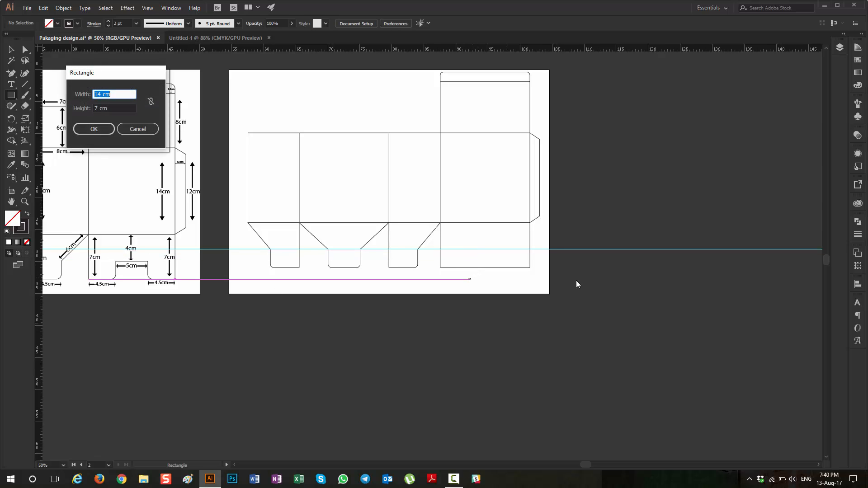
text(5)
key(Tab)
text(3)
key(Return)
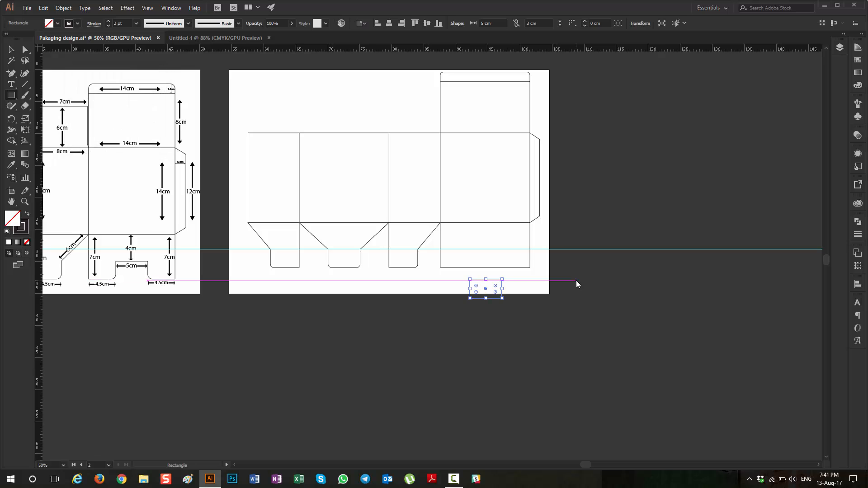
Step: Move the small rectangle onto the fourth bottom flap with its top edge on the horizontal guide, and deselect it
click(11, 49)
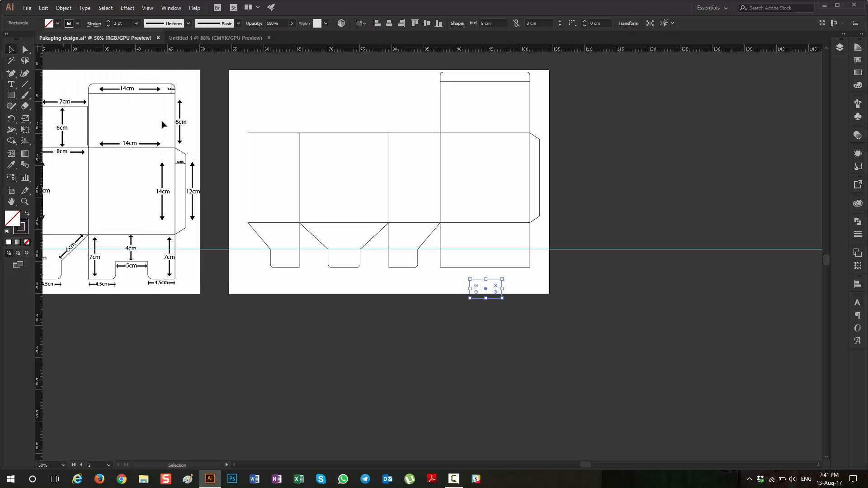
scroll(489, 284, up, 4)
drag(497, 258, 514, 154)
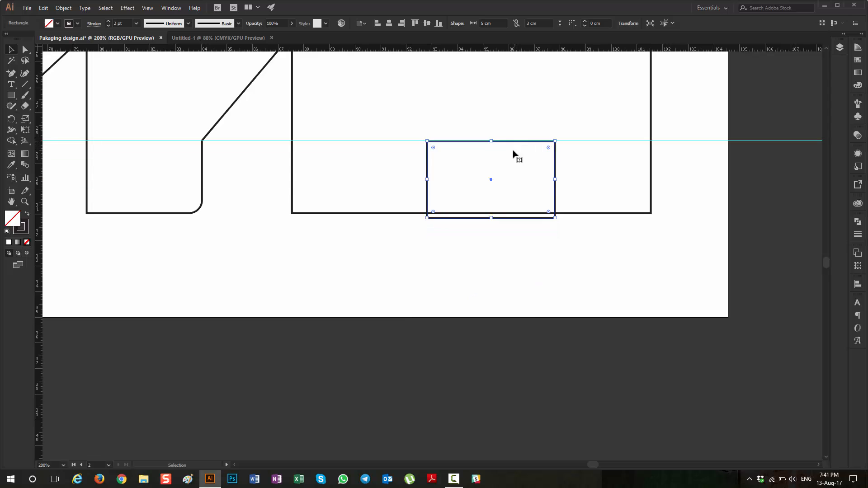
click(506, 271)
scroll(509, 272, right, 2)
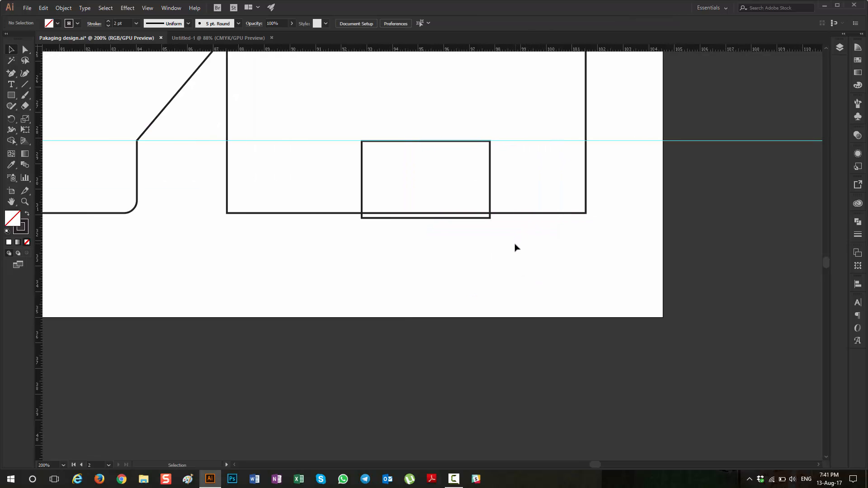
scroll(516, 247, down, 3)
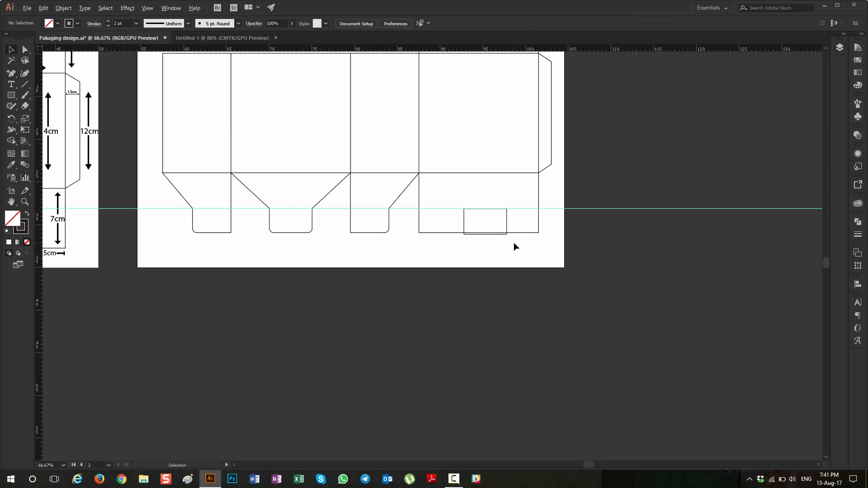
Step: Center the small rectangle horizontally on the fourth bottom flap, selecting only these two shapes
click(456, 232)
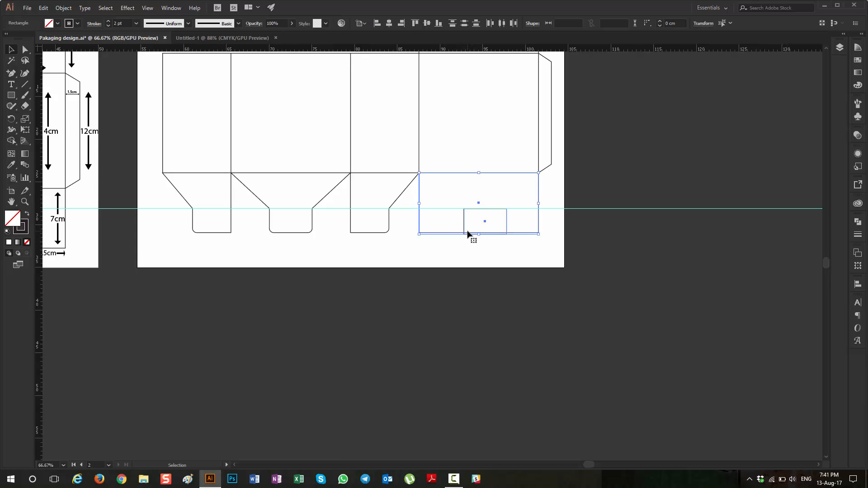
scroll(451, 234, up, 2)
scroll(450, 234, up, 3)
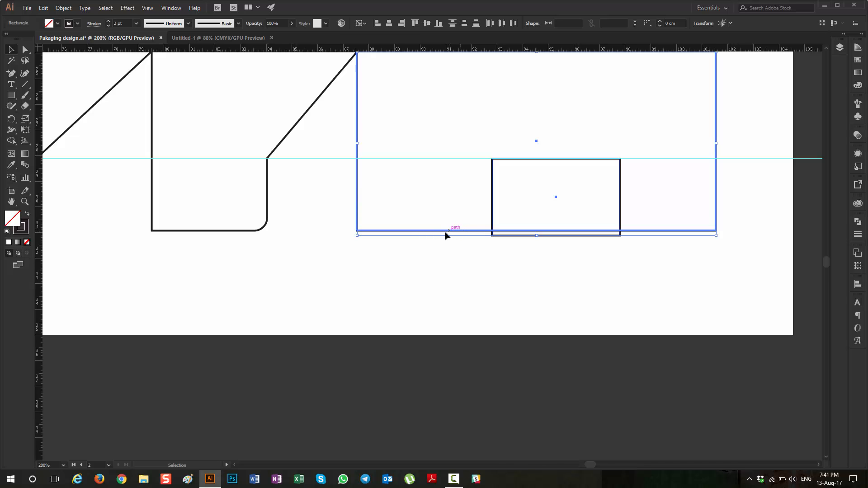
click(389, 23)
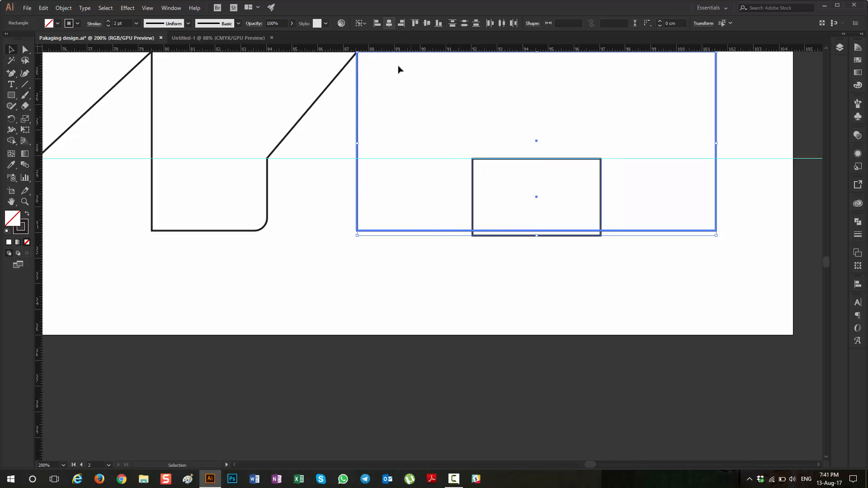
click(440, 261)
Step: Swap fill and stroke on both flap rectangles and cut the small one out of the large one with Shape Builder
drag(600, 248, 565, 207)
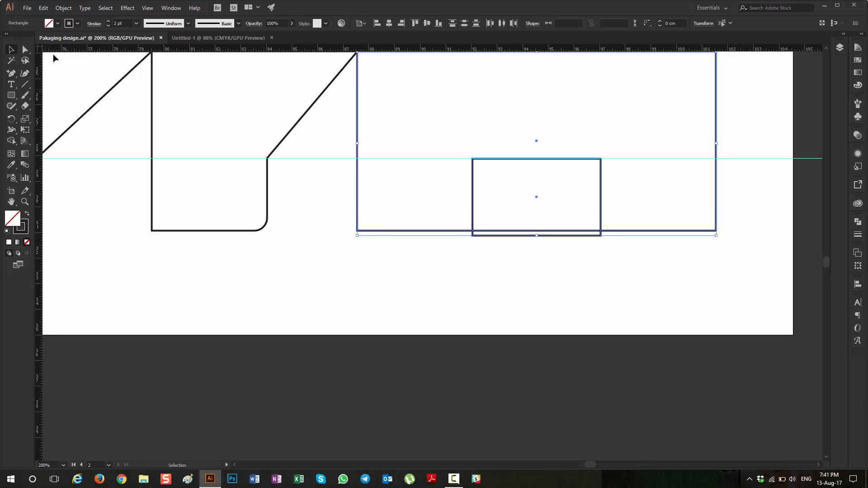
click(27, 215)
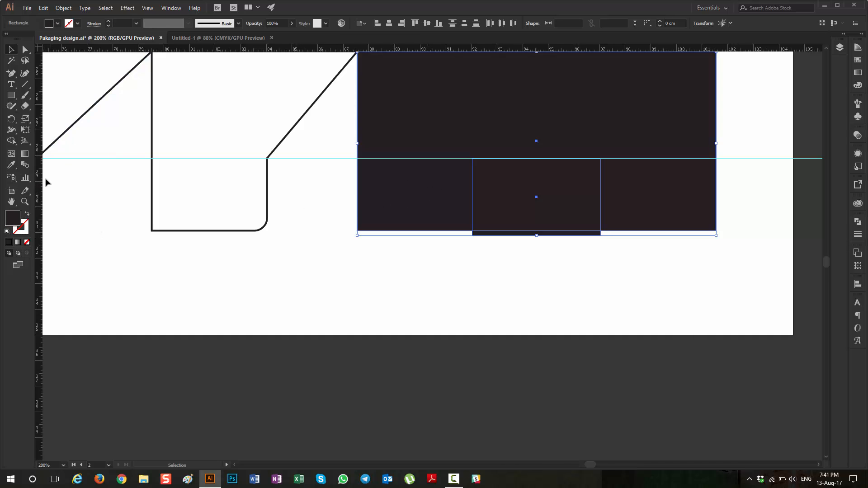
click(11, 140)
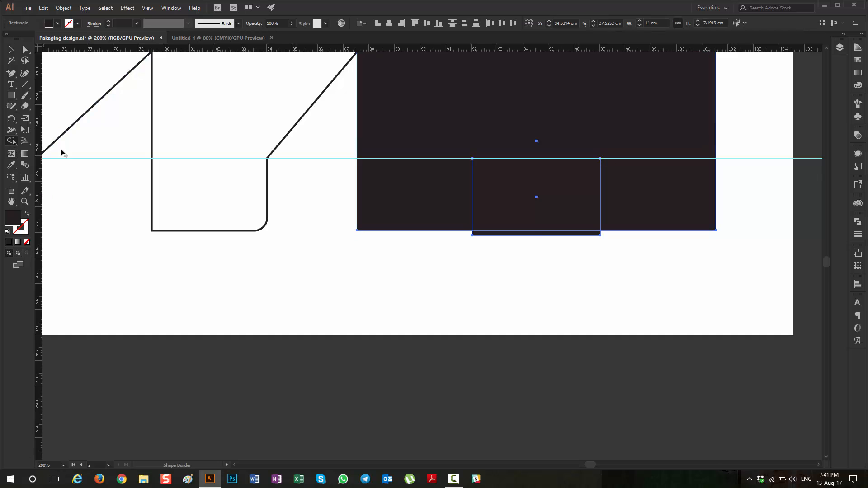
mouse_move(541, 216)
mouse_down()
mouse_move(521, 273)
mouse_move(495, 281)
mouse_up()
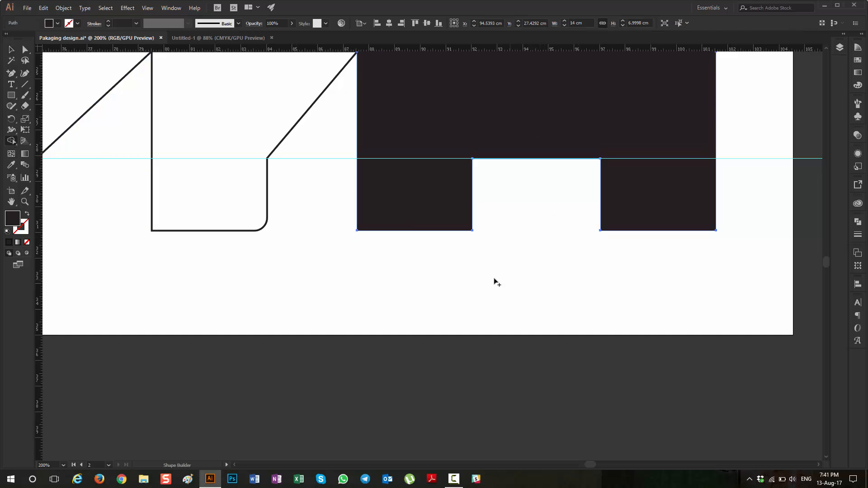
Step: Swap fill and stroke on the notched fourth bottom flap so it is outline only, and deselect it
key(v)
click(28, 214)
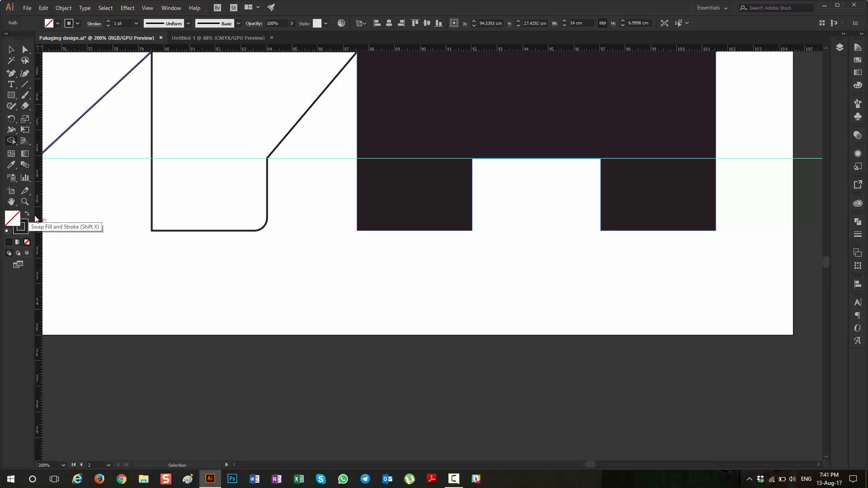
key(shift+m)
click(12, 50)
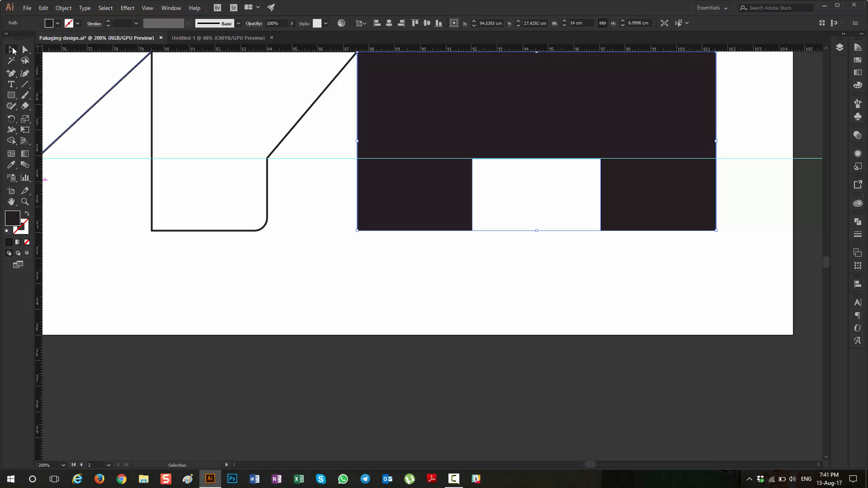
click(380, 263)
click(438, 203)
click(27, 215)
click(496, 234)
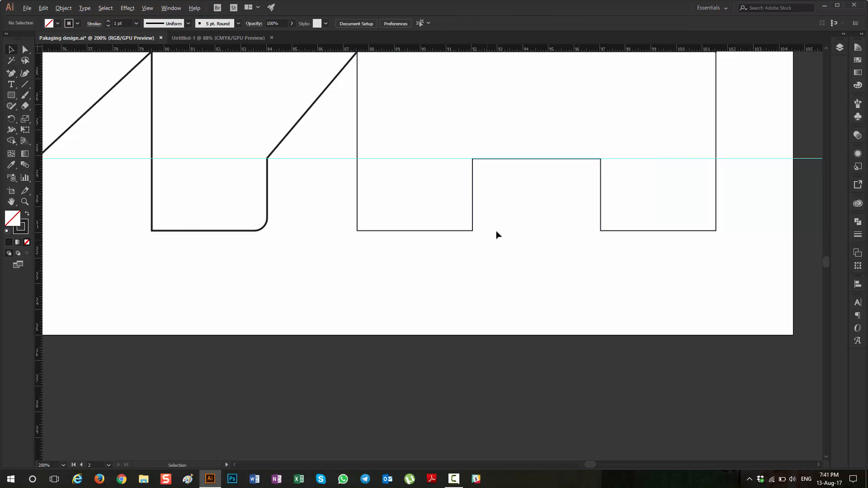
Step: Compare the fourth bottom flap with its counterpart on the reference template, checking the corners beside the notch
scroll(507, 235, down, 2)
scroll(497, 271, up, 1)
scroll(486, 285, left, 10)
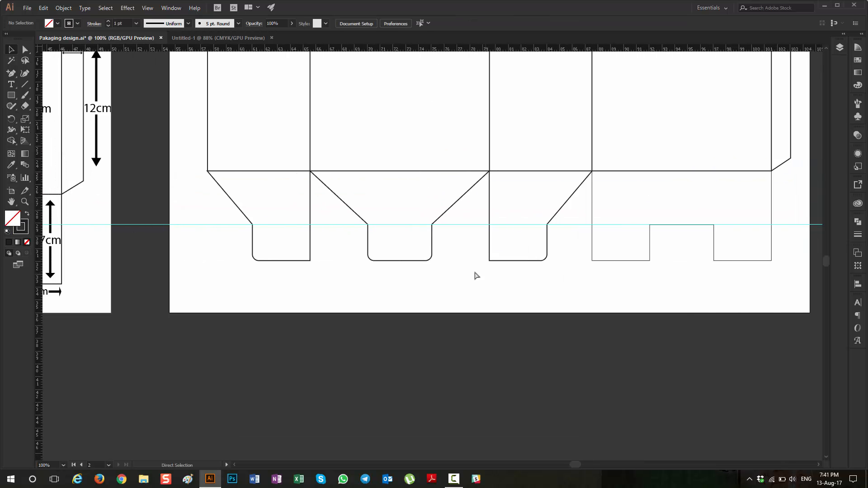
key(v)
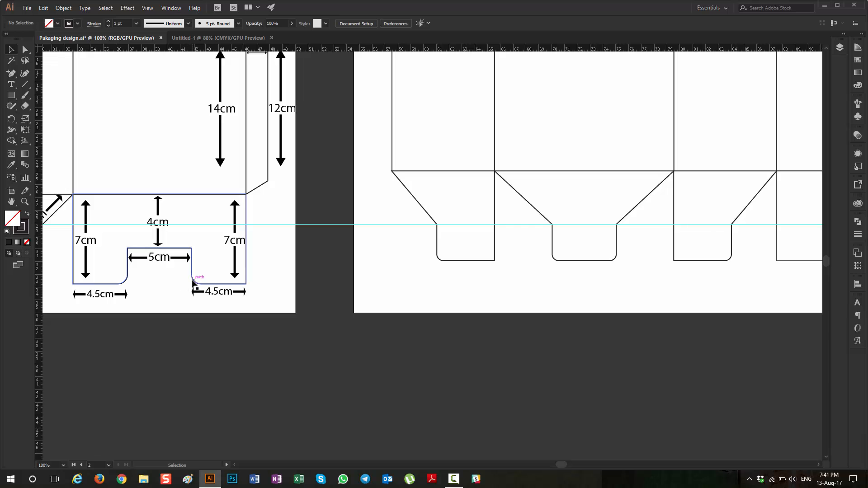
scroll(372, 286, down, 6)
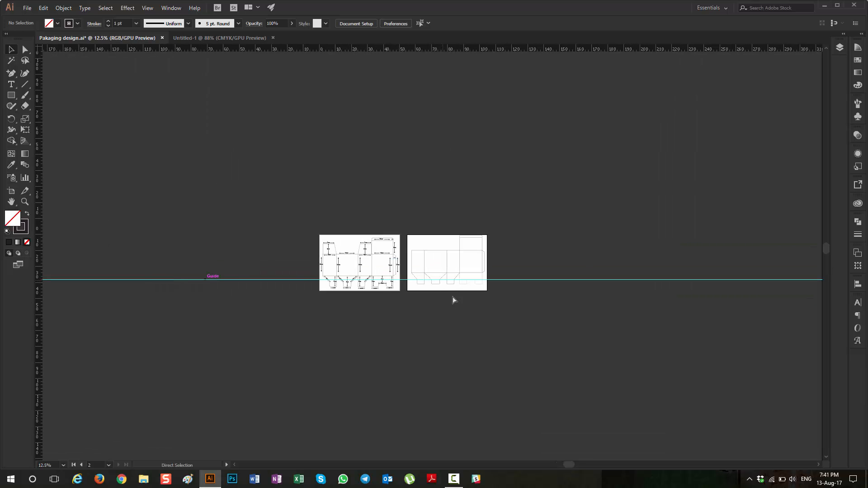
scroll(453, 296, left, 6)
scroll(467, 288, right, 5)
scroll(468, 290, up, 4)
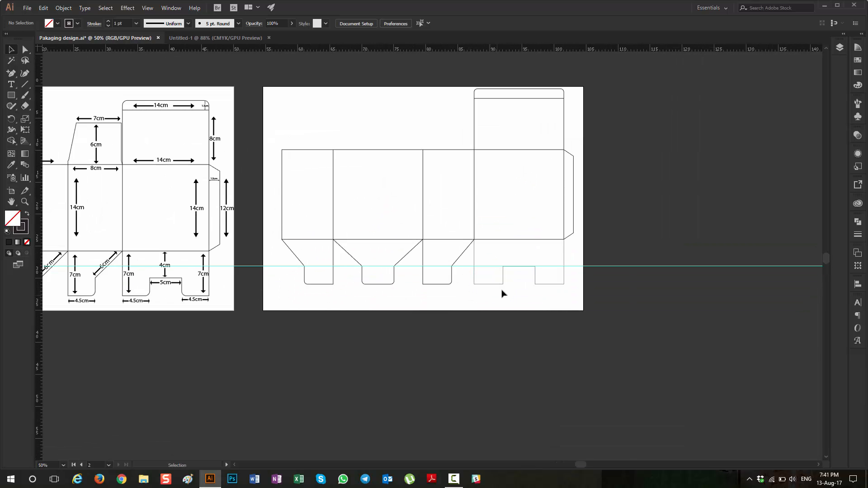
scroll(502, 294, up, 4)
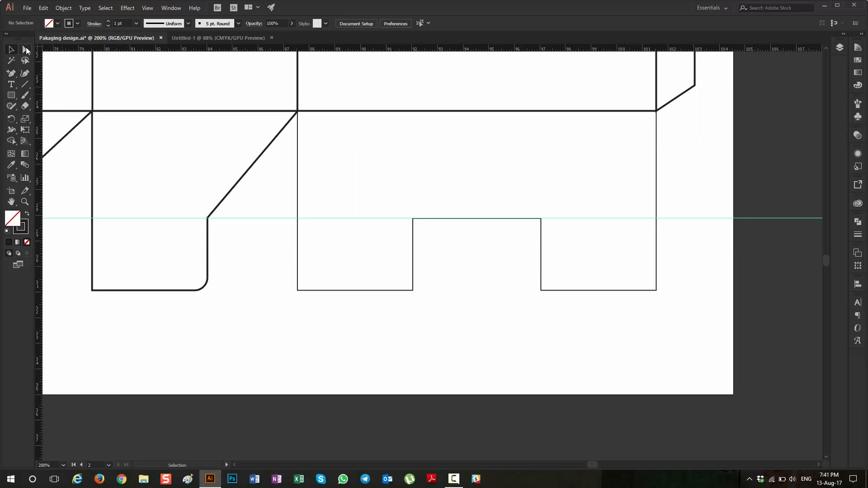
Step: Round the two lower corners beside the fourth bottom flap's notch with a 0.5 cm radius and deselect
click(25, 49)
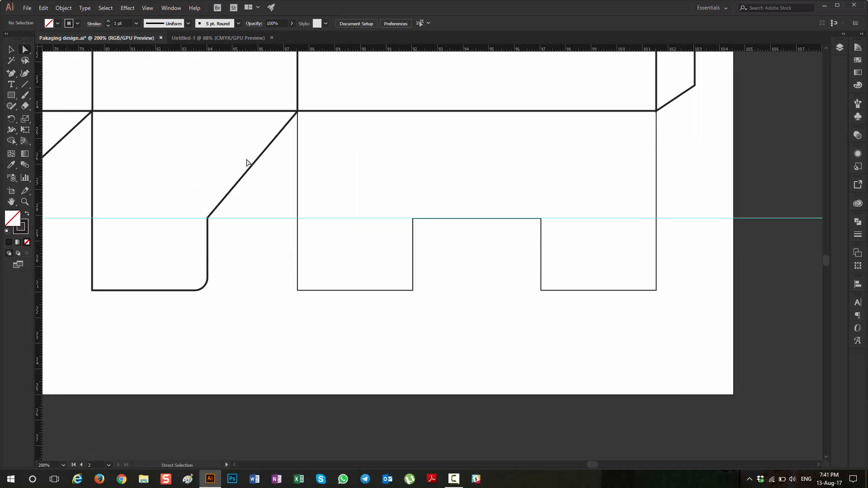
click(407, 290)
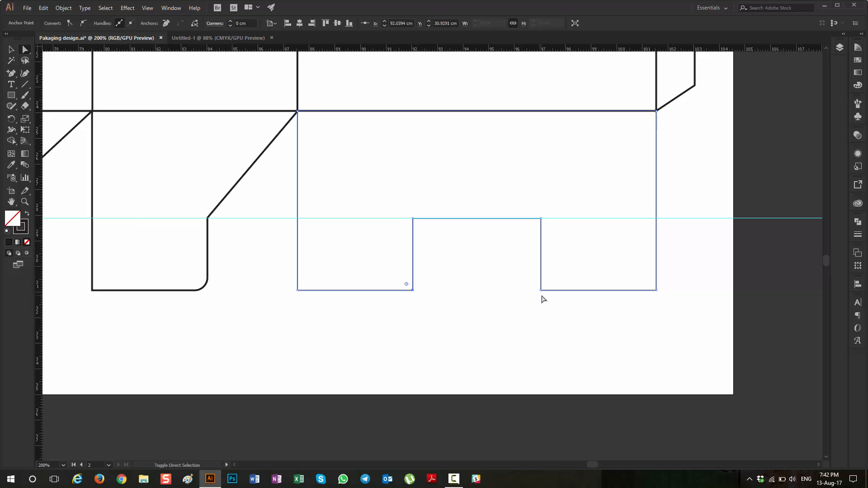
drag(544, 296, 535, 284)
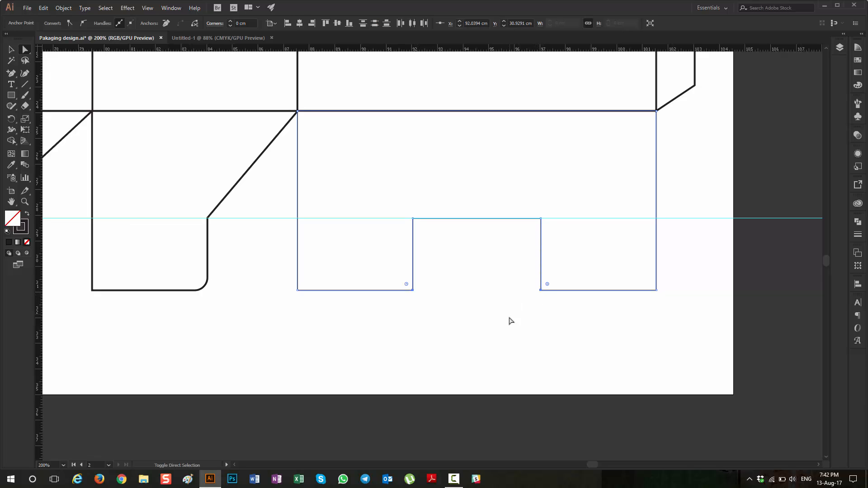
click(541, 306)
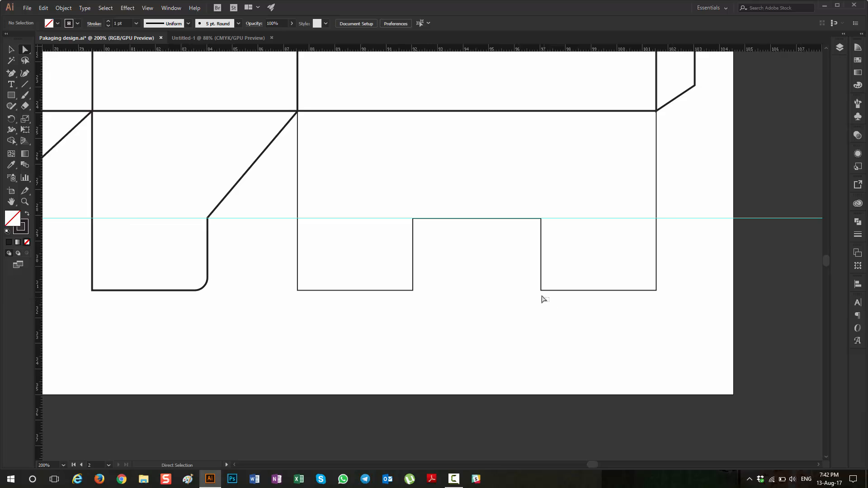
drag(549, 302, 407, 287)
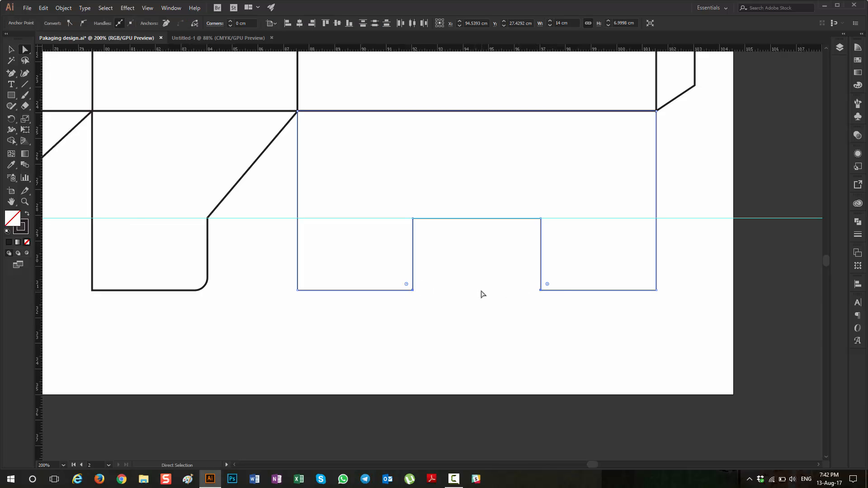
drag(251, 24, 199, 29)
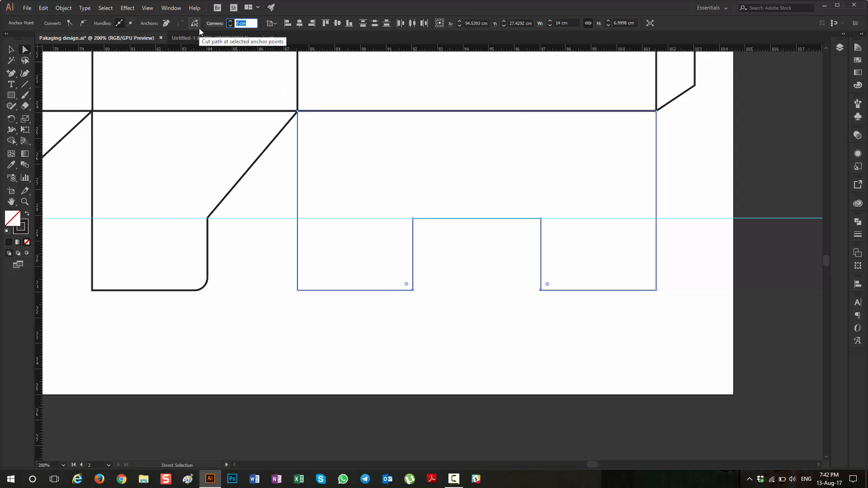
text(0.5)
key(Tab)
click(11, 50)
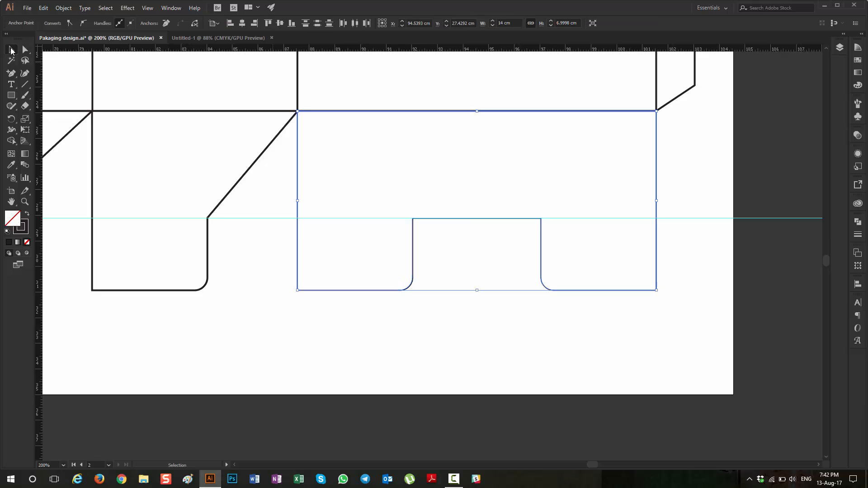
click(445, 338)
Step: Match the fourth bottom flap's outline to the neighbouring flaps by setting its stroke to 2 pt, and deselect it
scroll(297, 325, down, 1)
scroll(314, 325, left, 10)
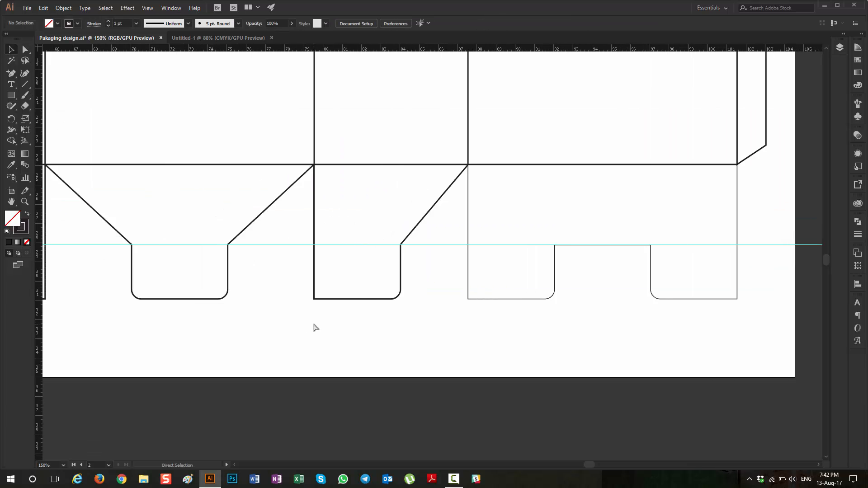
scroll(314, 325, left, 10)
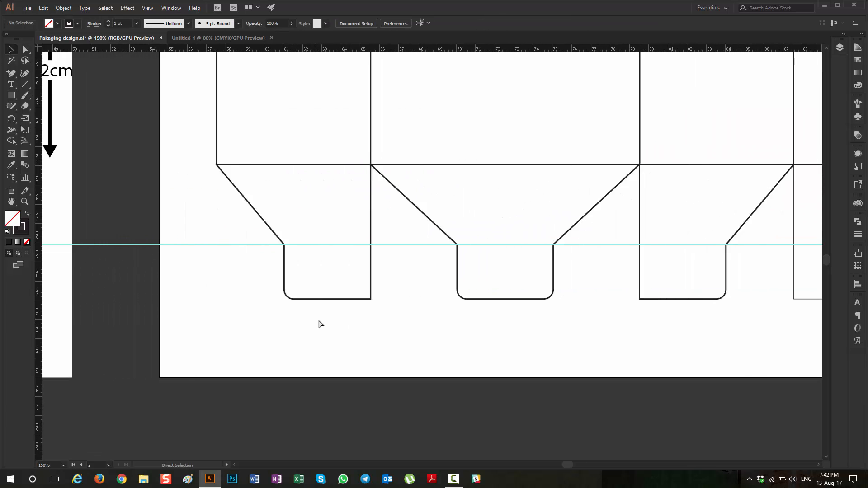
scroll(320, 324, right, 6)
scroll(380, 342, down, 5)
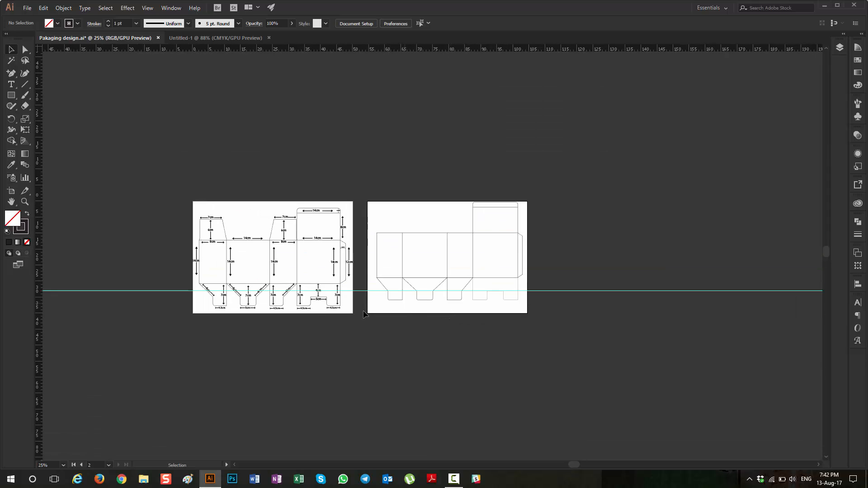
scroll(433, 293, up, 3)
scroll(565, 325, up, 2)
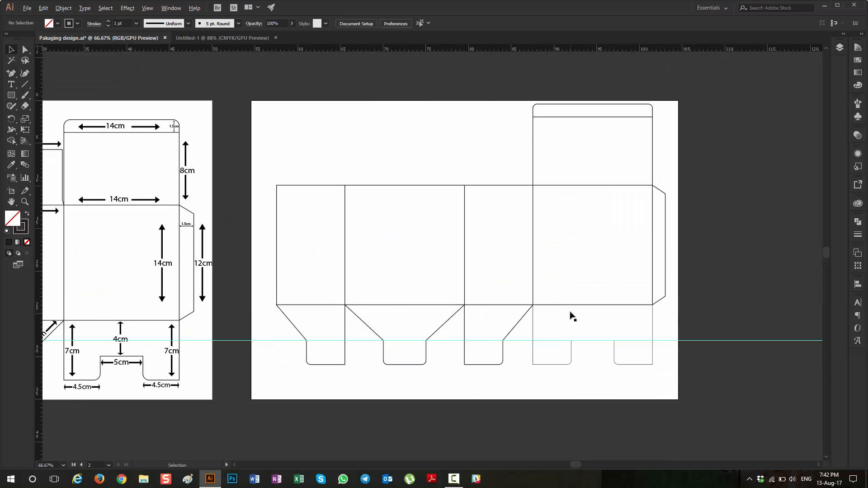
scroll(562, 349, up, 4)
click(447, 342)
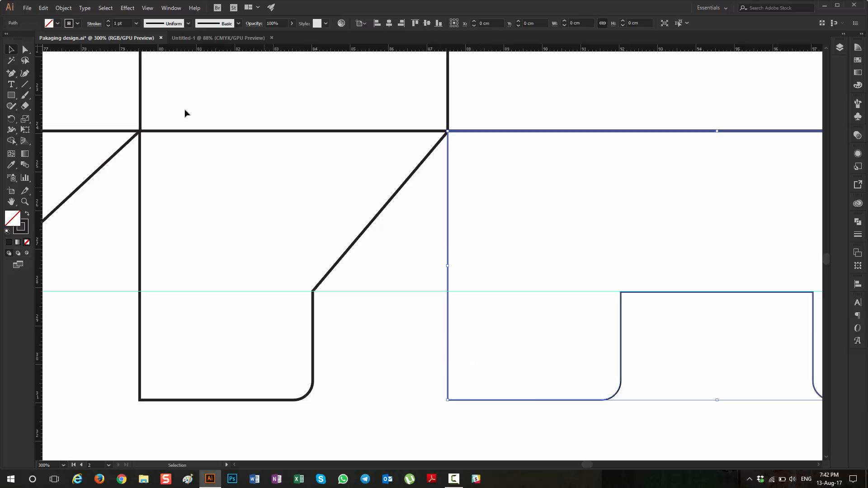
click(341, 256)
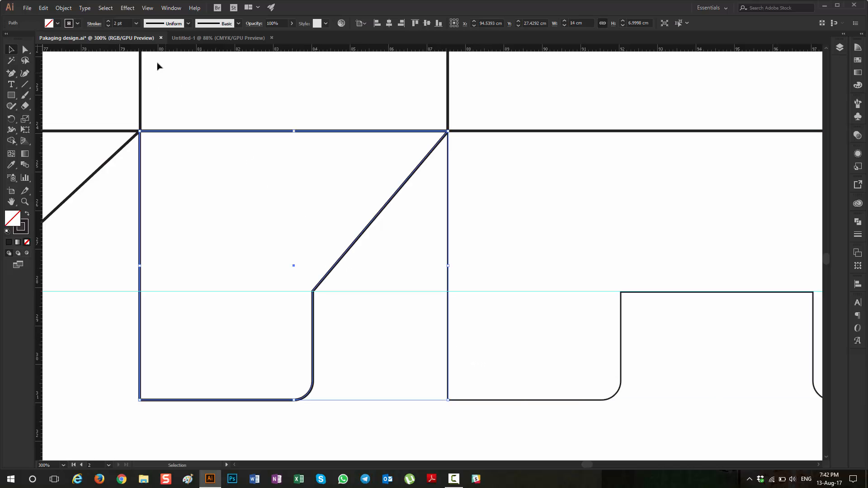
drag(437, 351, 480, 383)
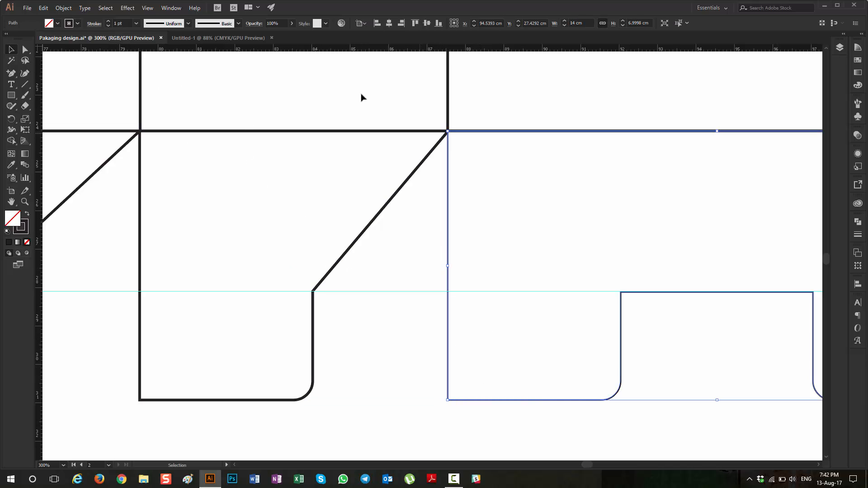
click(108, 22)
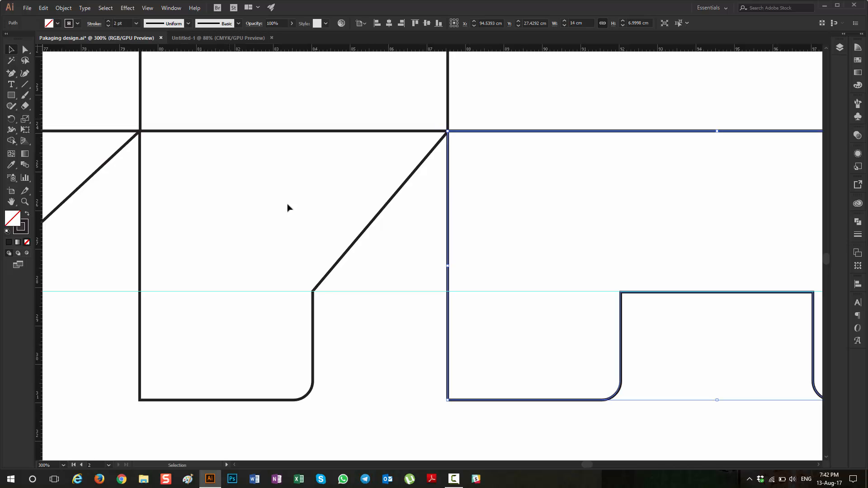
click(346, 349)
Step: Examine the two tapered top side flaps on the reference template, including their dimensions and the angled corners at their base
scroll(355, 323, down, 4)
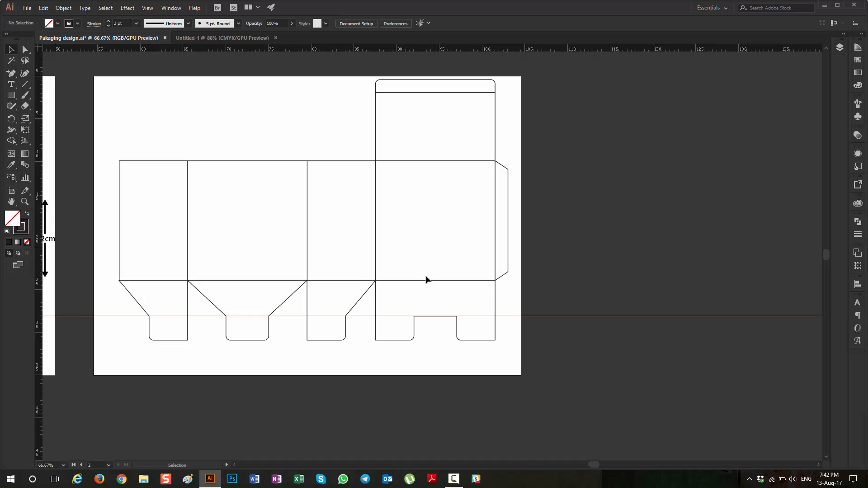
scroll(416, 264, down, 3)
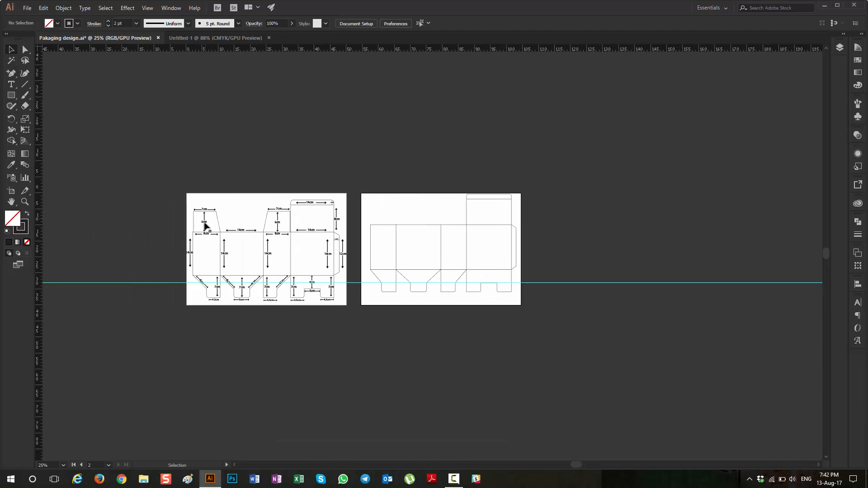
scroll(211, 219, up, 2)
scroll(345, 232, up, 2)
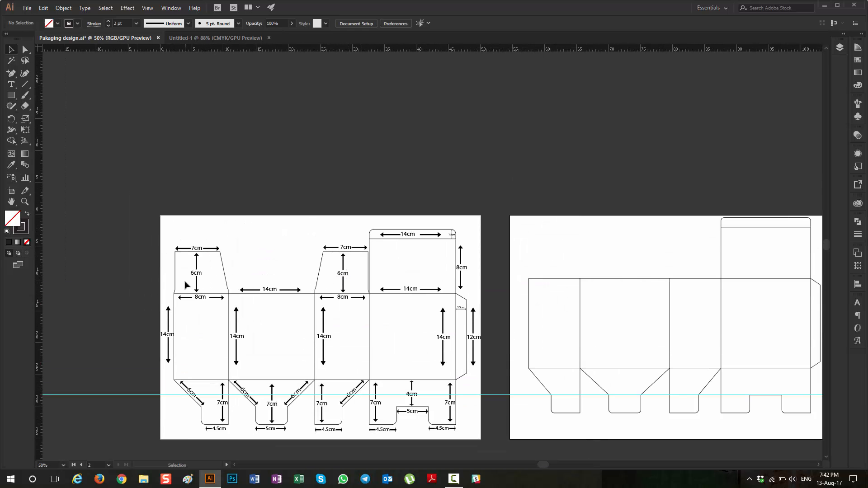
scroll(244, 291, up, 1)
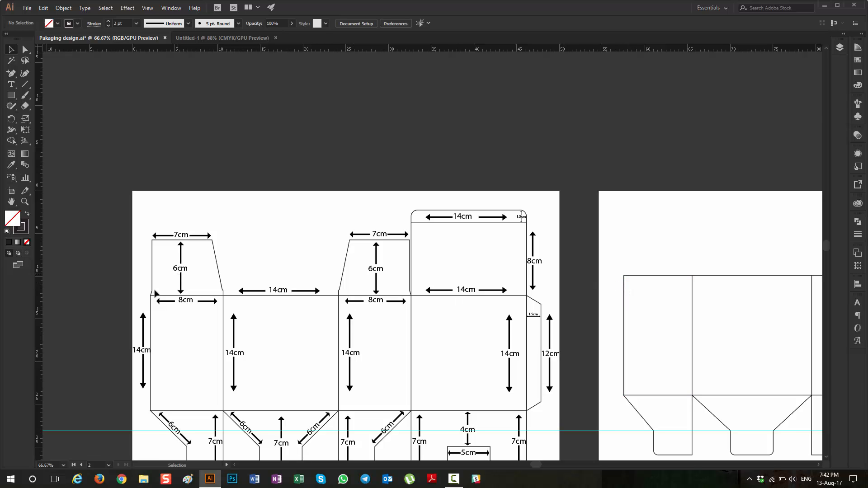
scroll(154, 293, up, 2)
scroll(153, 293, up, 7)
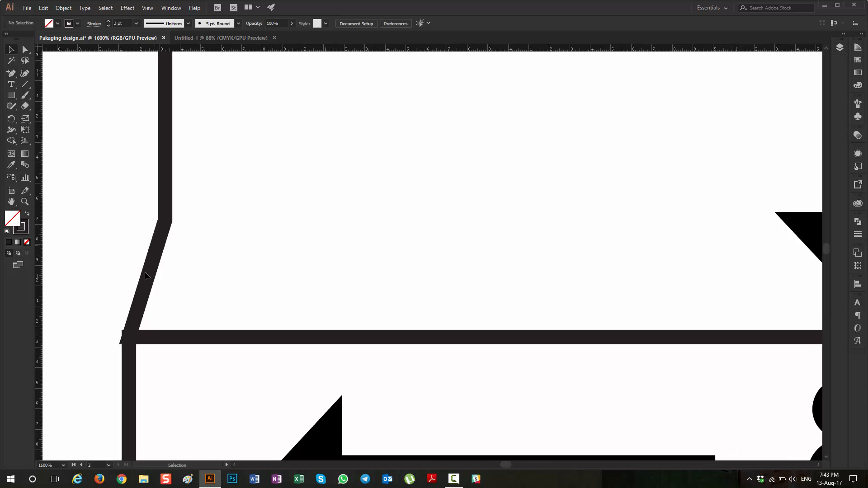
scroll(145, 275, down, 9)
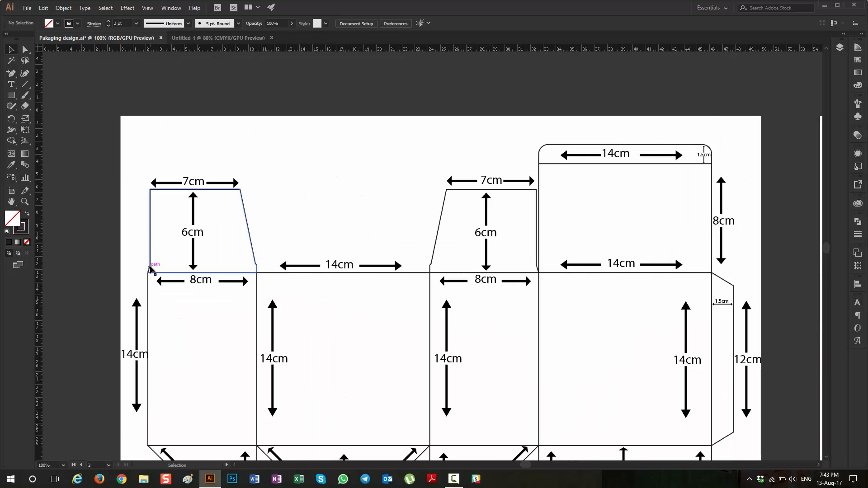
scroll(190, 272, right, 10)
key(a)
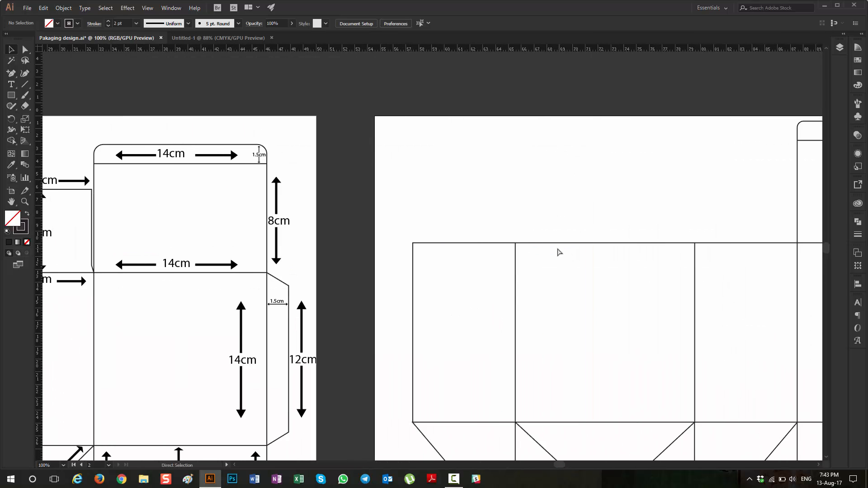
scroll(560, 252, left, 7)
key(v)
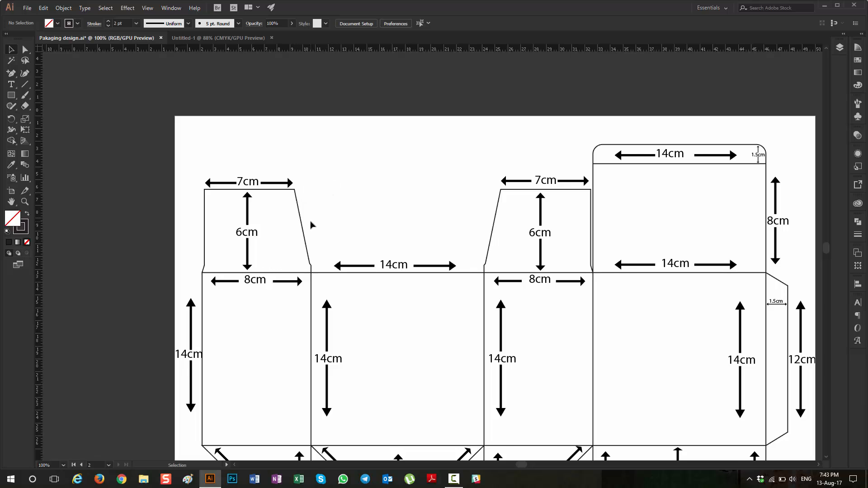
Step: Draw an 8 cm by 6 cm rectangle above the first side panel on the second artboard
scroll(310, 225, right, 6)
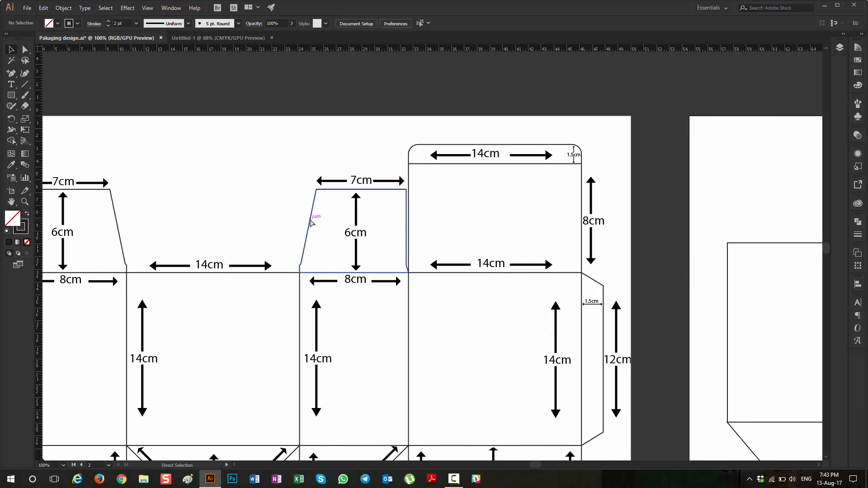
scroll(246, 213, left, 3)
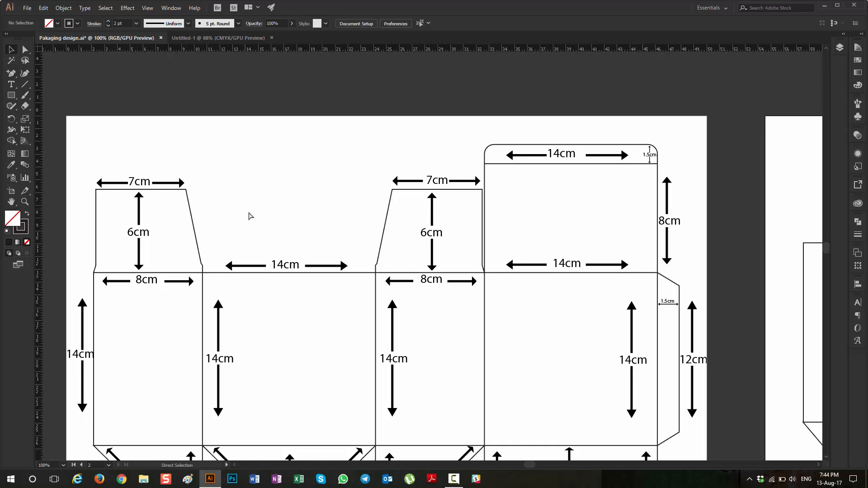
scroll(249, 216, right, 2)
key(v)
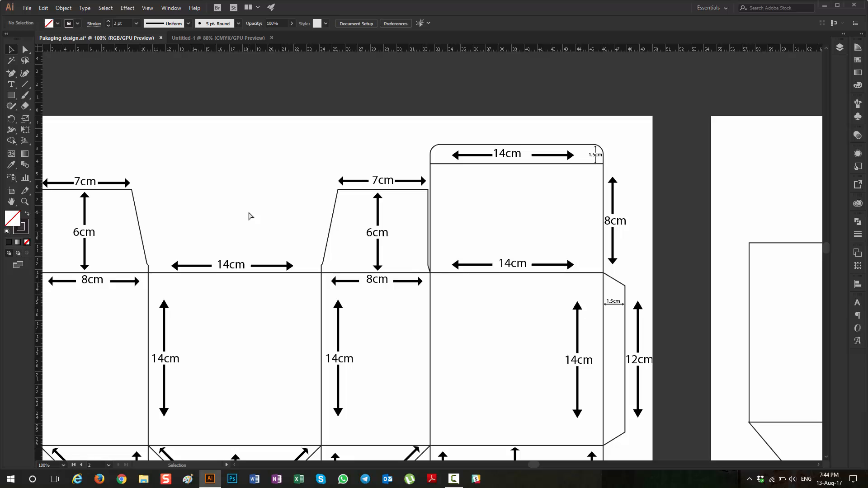
scroll(249, 216, right, 12)
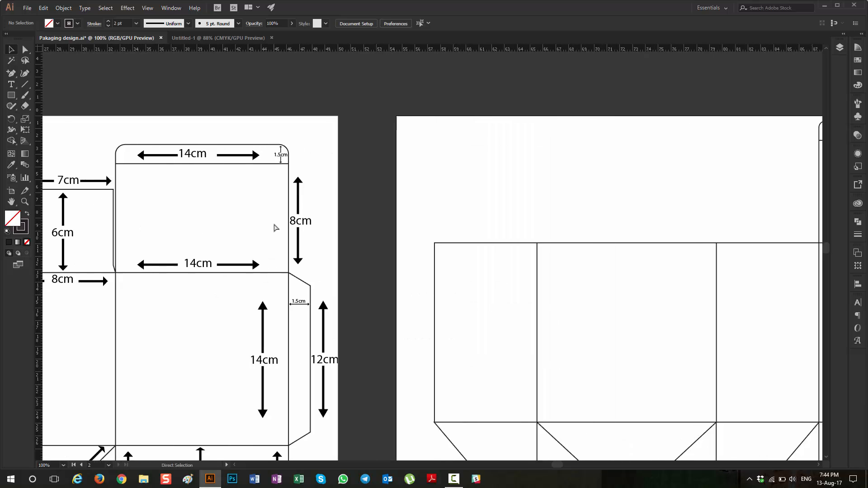
click(11, 97)
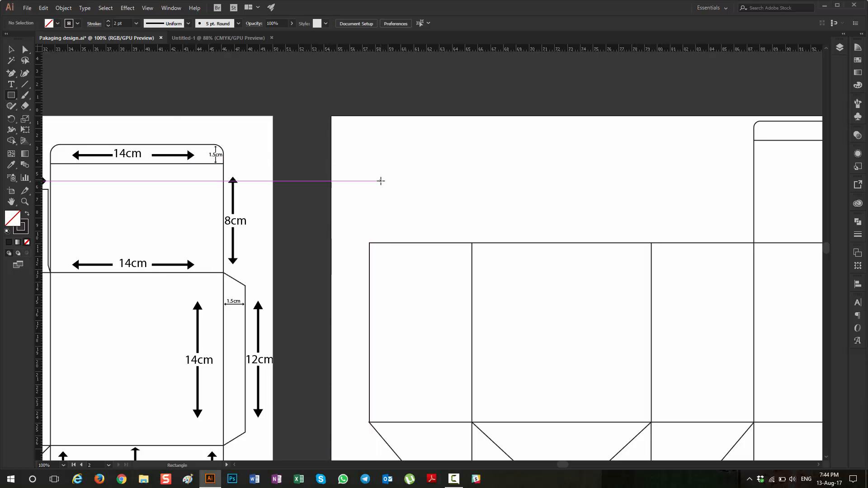
click(380, 180)
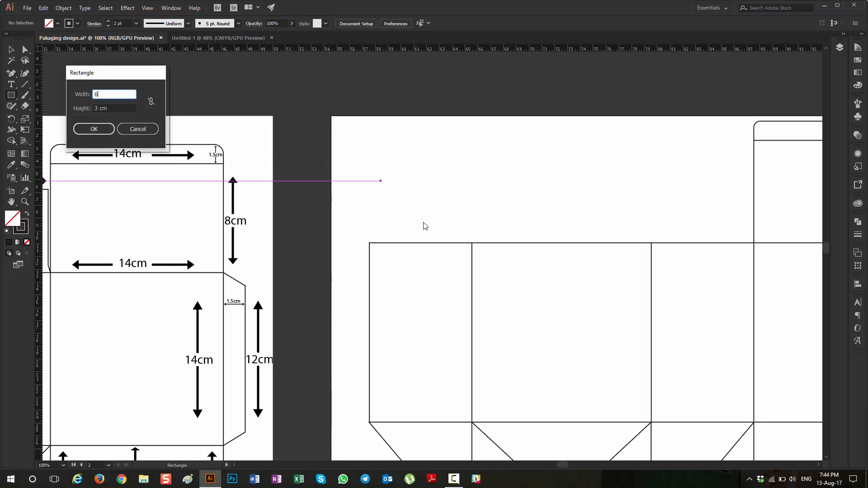
text(6)
key(BackSpace)
key(Tab)
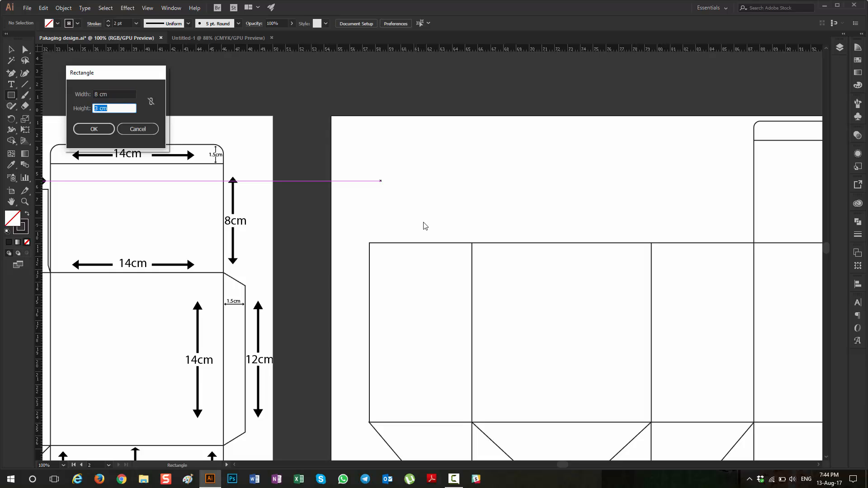
text(6)
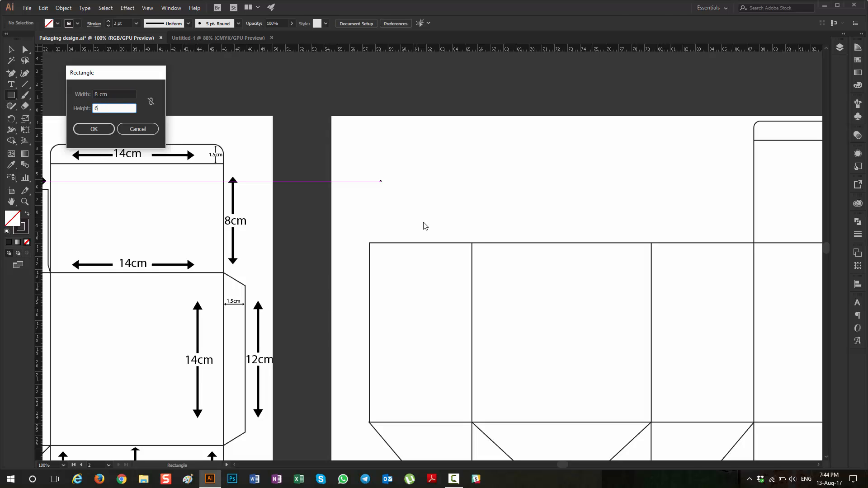
key(Return)
Step: Snap the new rectangle onto the first side panel's top edge with their side edges aligned, and deselect it
key(ctrl+minus)
key(ctrl+minus)
key(ctrl+minus)
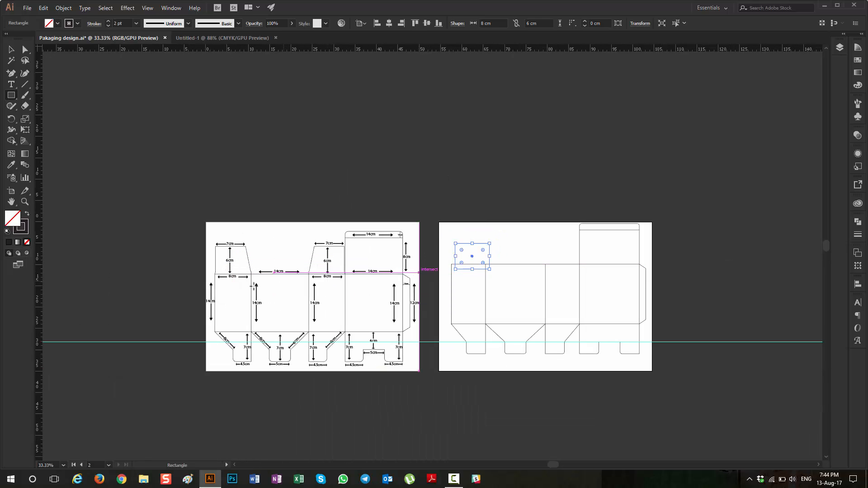
click(11, 49)
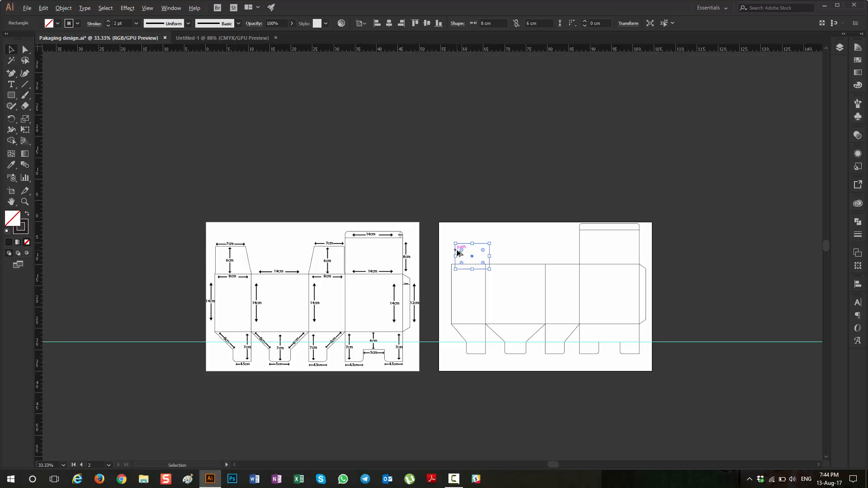
scroll(458, 248, up, 3)
drag(491, 234, 480, 219)
scroll(480, 317, up, 5)
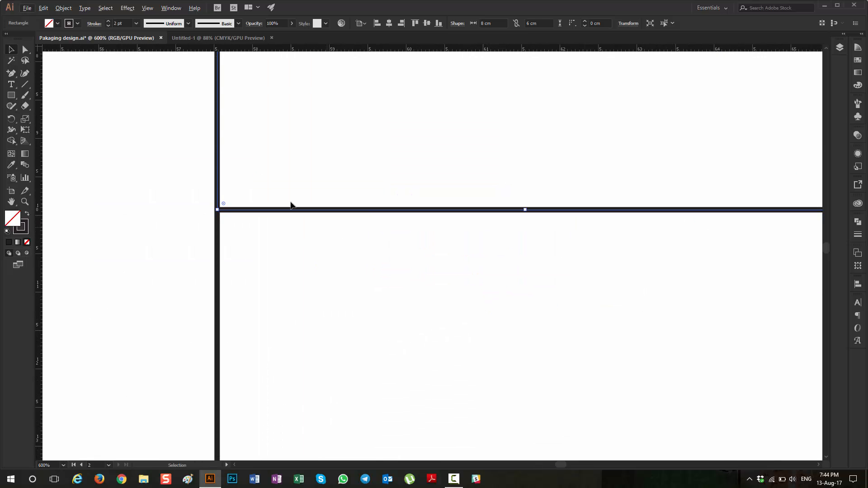
click(222, 178)
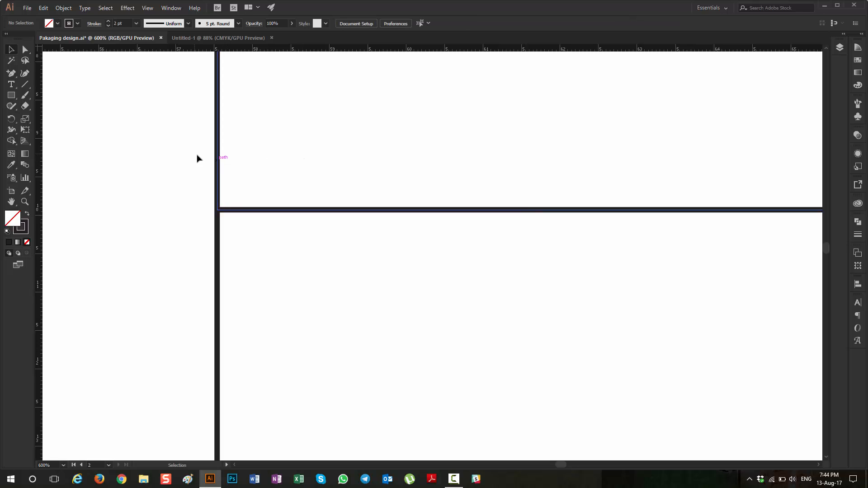
drag(217, 177, 218, 182)
click(184, 214)
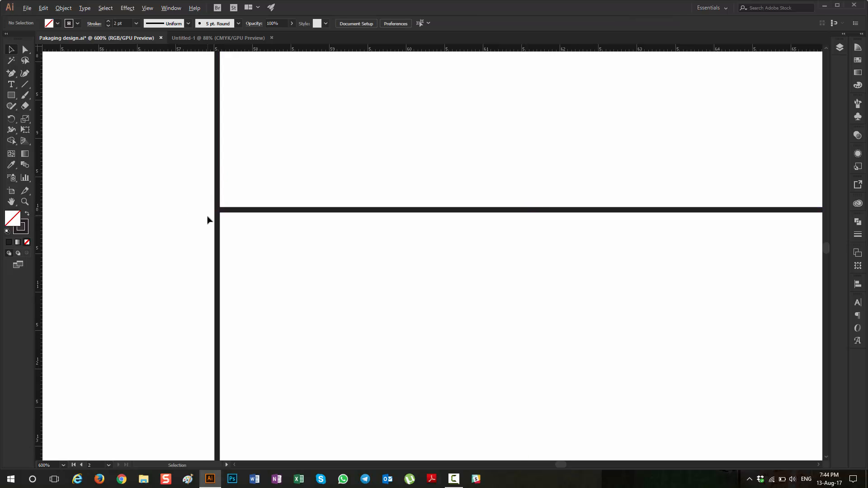
scroll(208, 219, down, 3)
scroll(298, 246, up, 1)
scroll(312, 251, down, 1)
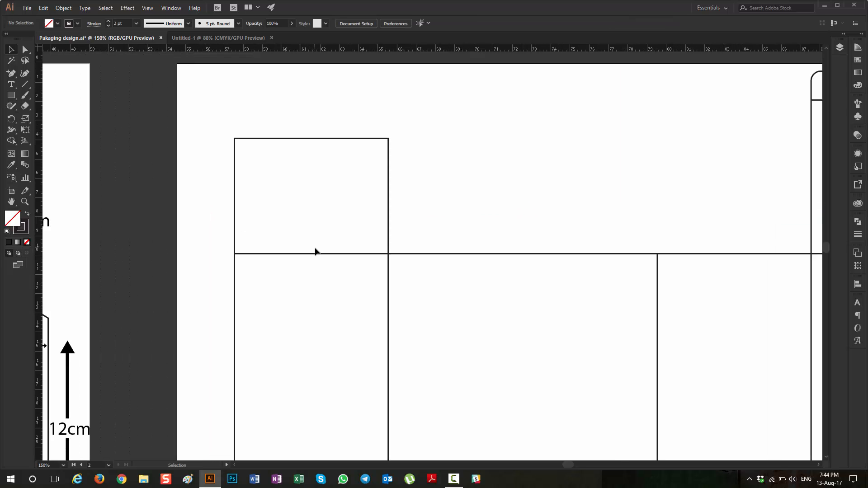
Step: Measure the angled corner at the base of the reference template's first top side flap with a temporary rectangle, and delete that rectangle
scroll(237, 272, up, 1)
scroll(242, 263, up, 3)
scroll(242, 264, down, 2)
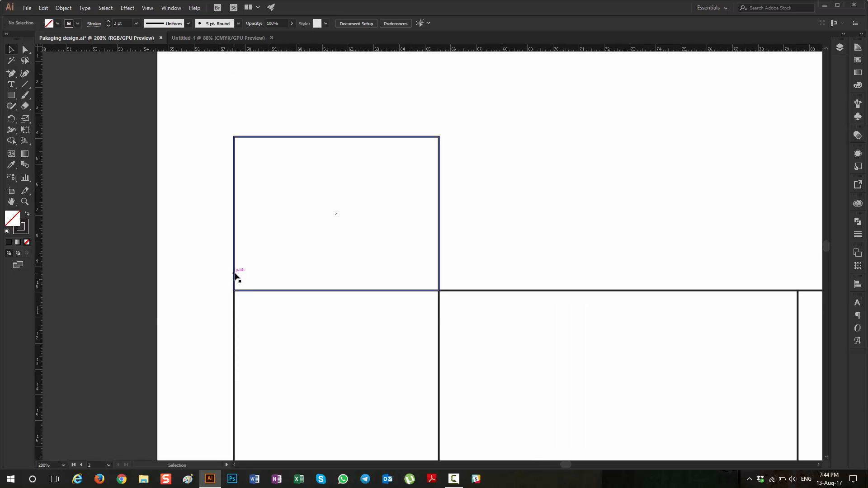
scroll(235, 275, down, 6)
scroll(142, 306, up, 2)
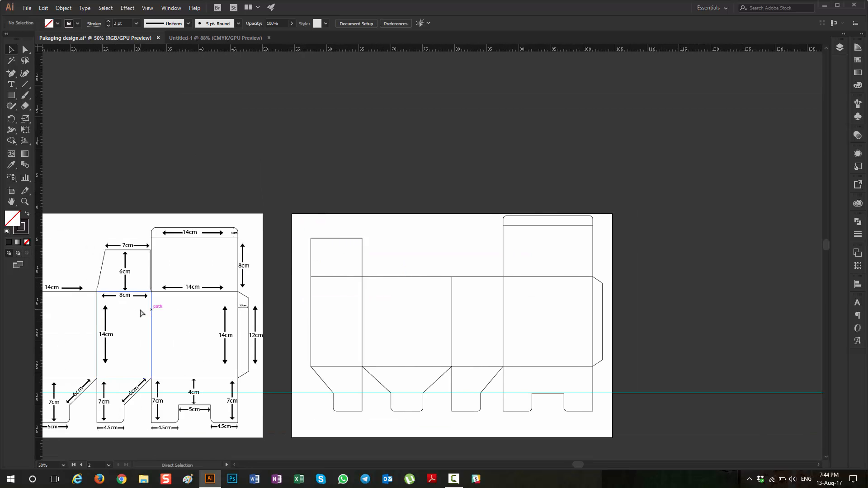
scroll(277, 291, up, 3)
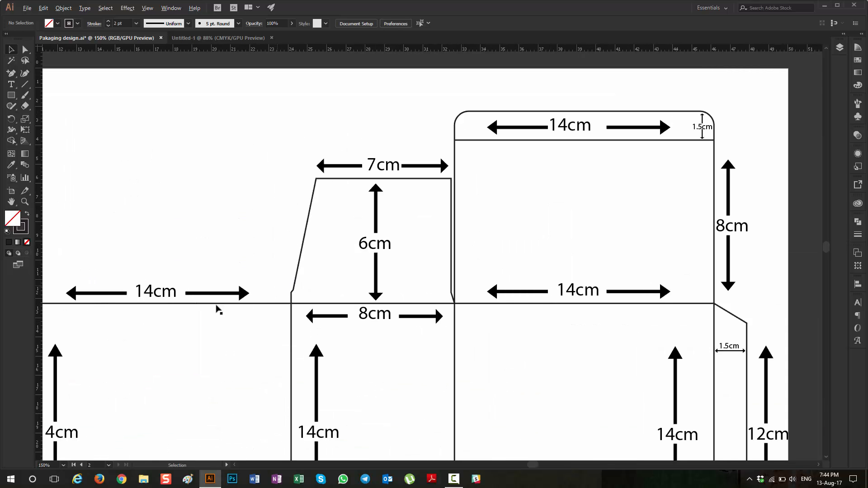
scroll(128, 336, left, 2)
scroll(128, 335, left, 4)
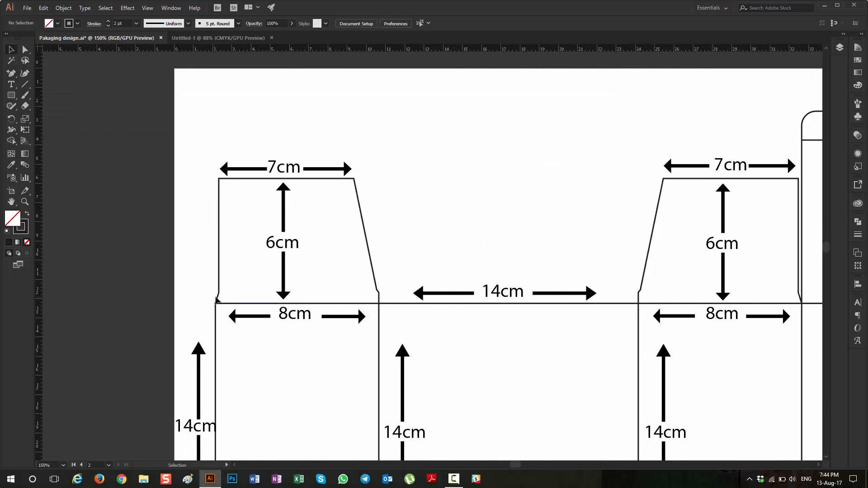
scroll(215, 302, up, 5)
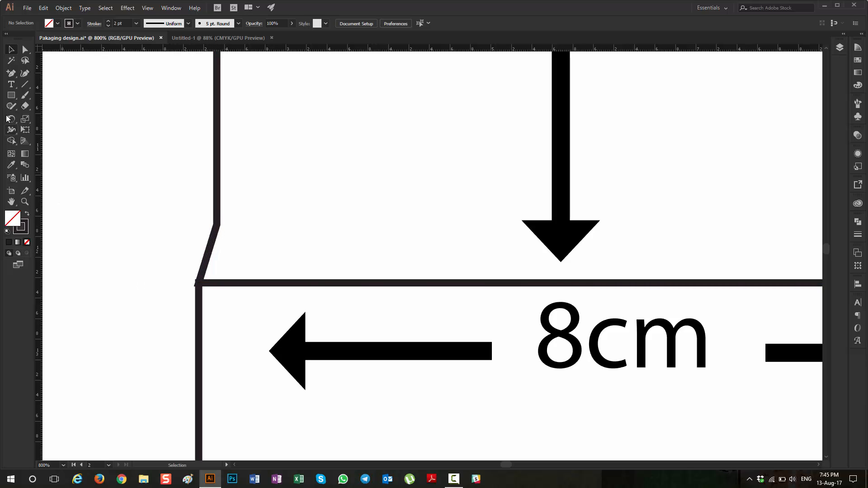
click(11, 96)
drag(152, 222, 234, 283)
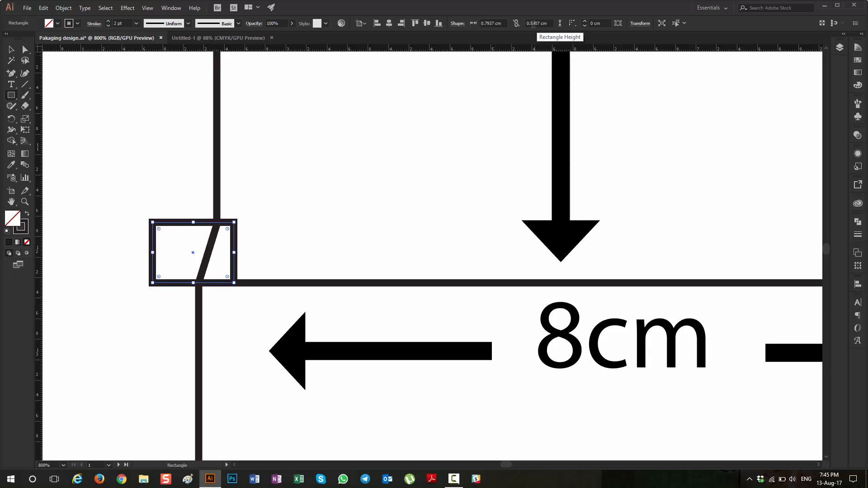
click(11, 49)
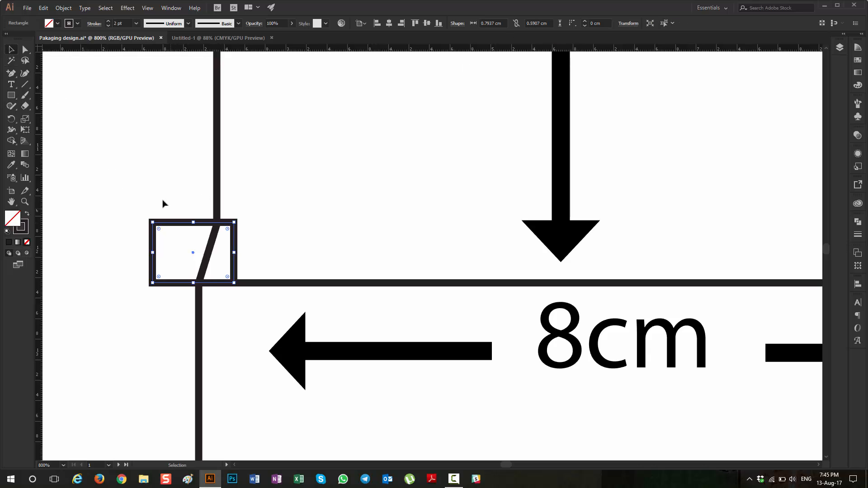
key(Delete)
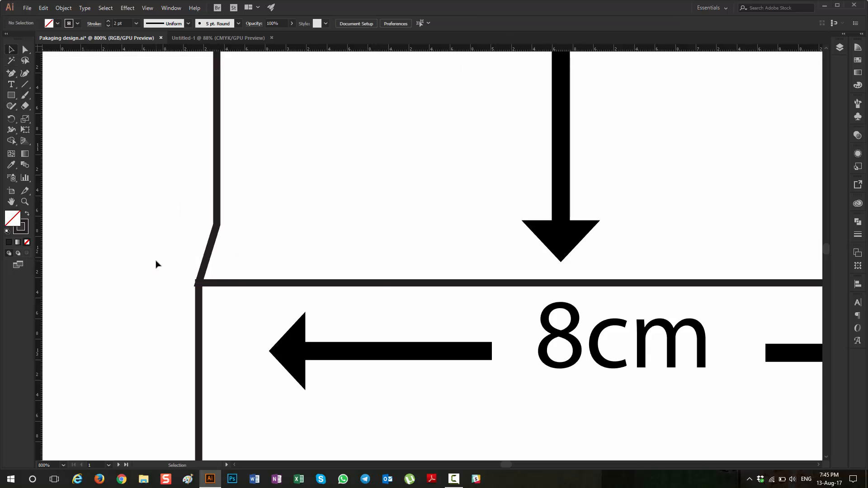
Step: Place a horizontal guide on the base line of the new flap rectangle and raise it 0.5 cm to Y 9.426 cm
scroll(156, 264, down, 5)
scroll(155, 257, right, 8)
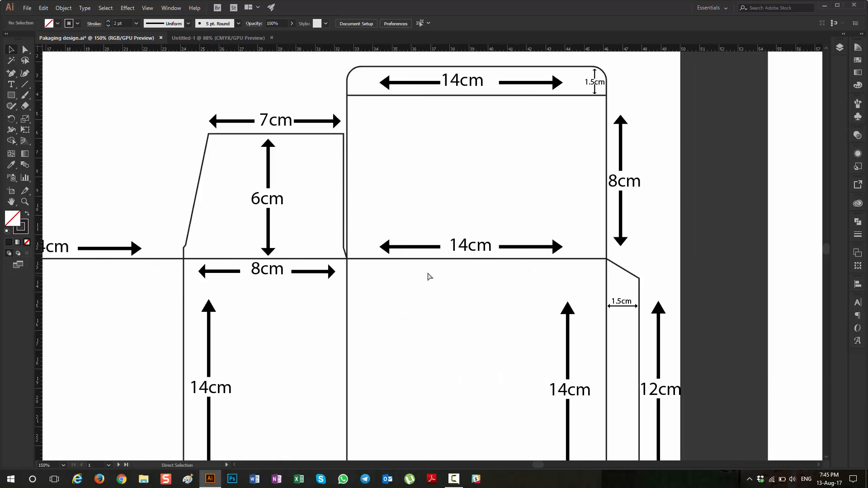
scroll(430, 277, right, 8)
scroll(482, 217, up, 5)
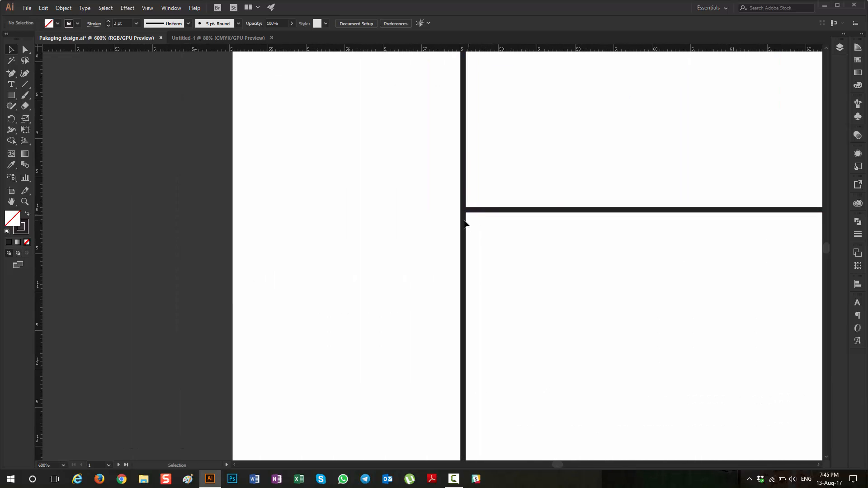
scroll(465, 224, up, 3)
scroll(466, 144, down, 2)
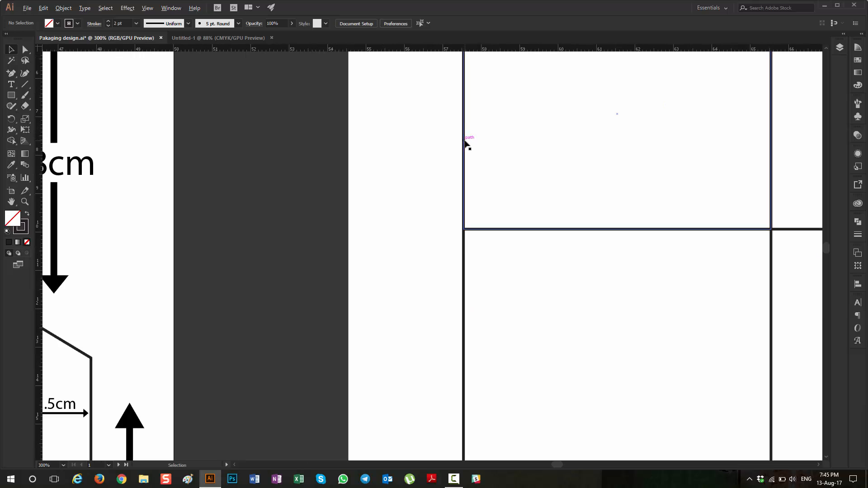
scroll(466, 145, down, 1)
scroll(462, 140, right, 3)
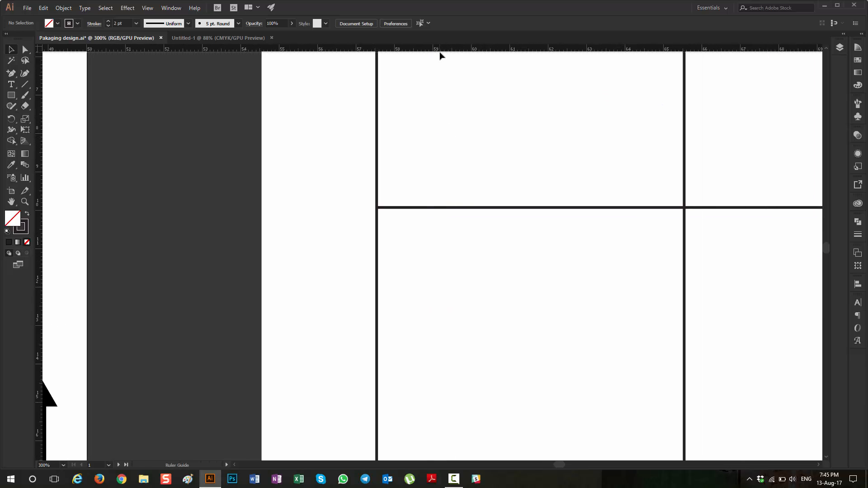
drag(439, 53, 453, 207)
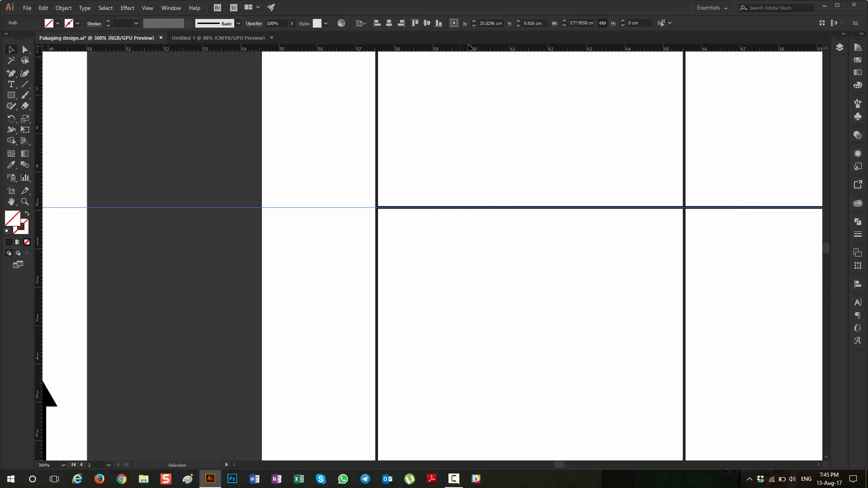
click(539, 22)
key(Return)
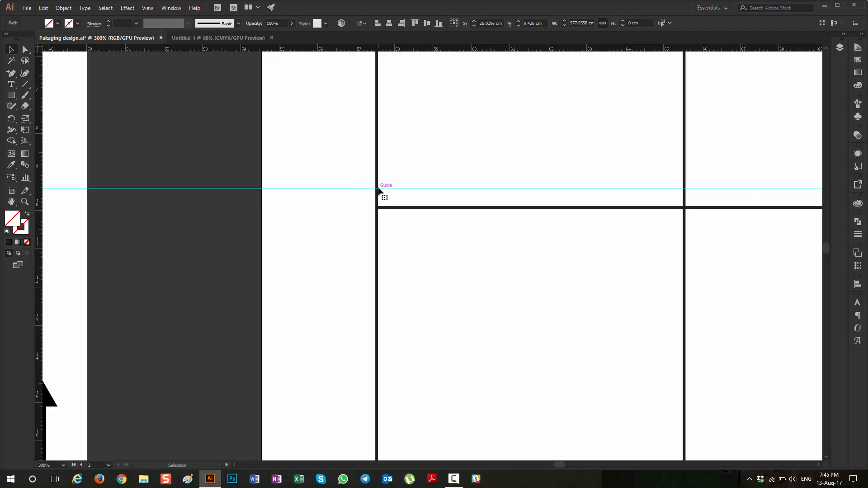
Step: Add an anchor point where the raised guide crosses the flap rectangle's outer side edge
click(12, 73)
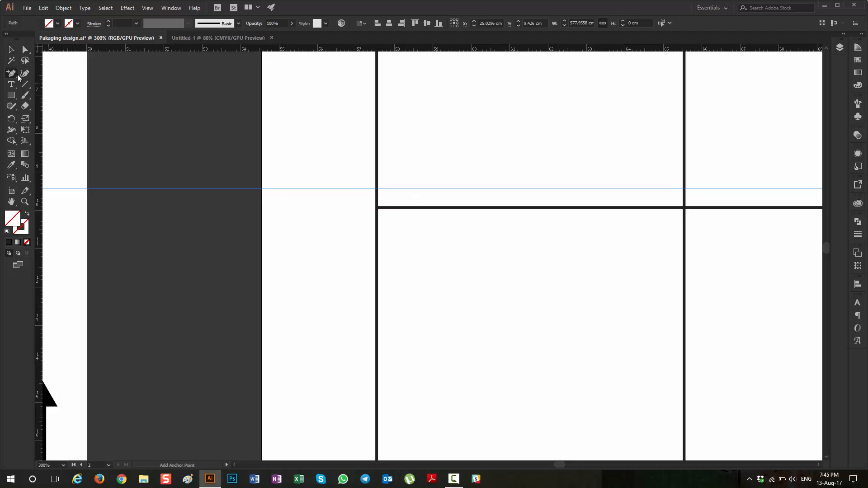
click(377, 189)
scroll(406, 248, up, 5)
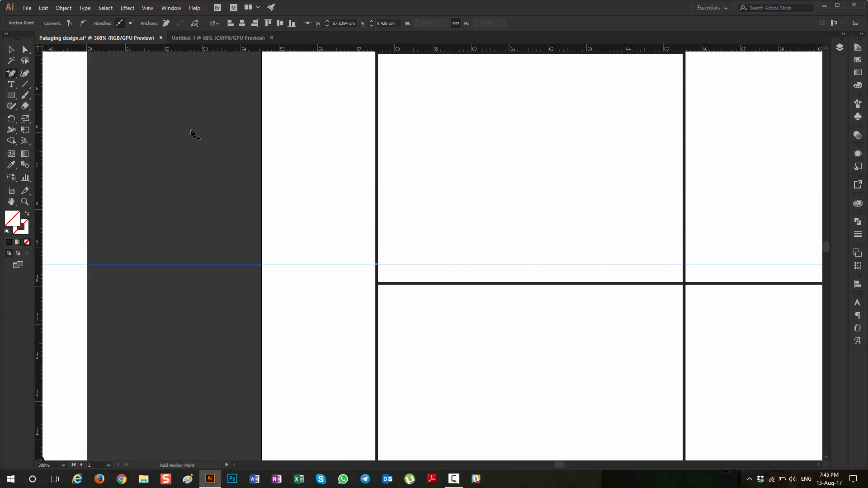
scroll(192, 133, up, 2)
Step: Try to shift the flap rectangle's outer upper corner and the new anchor point slightly inward, and undo the shift
click(25, 49)
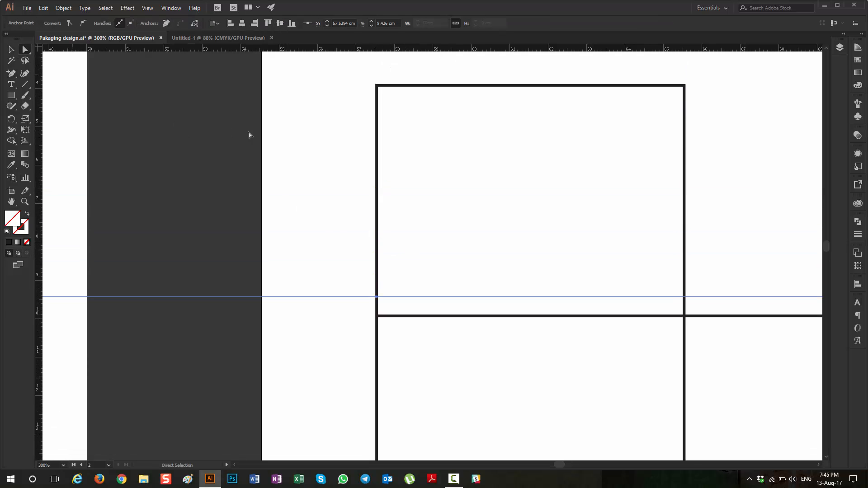
drag(369, 80, 384, 305)
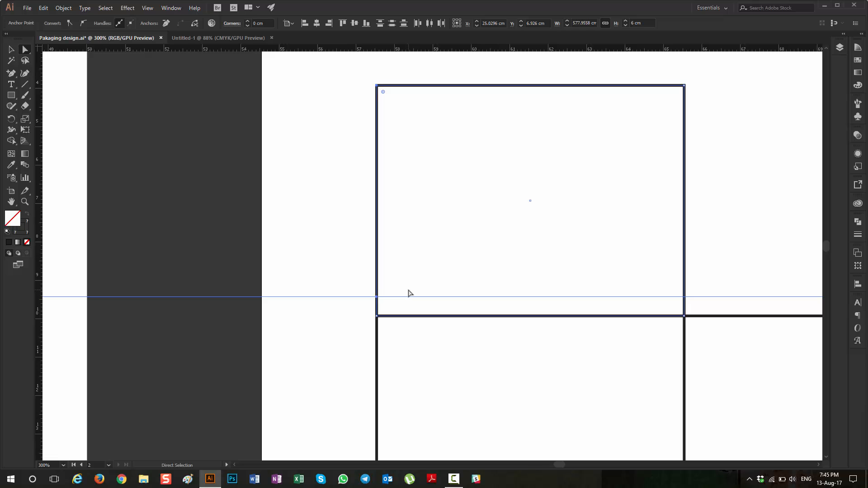
key(Right)
key(Right)
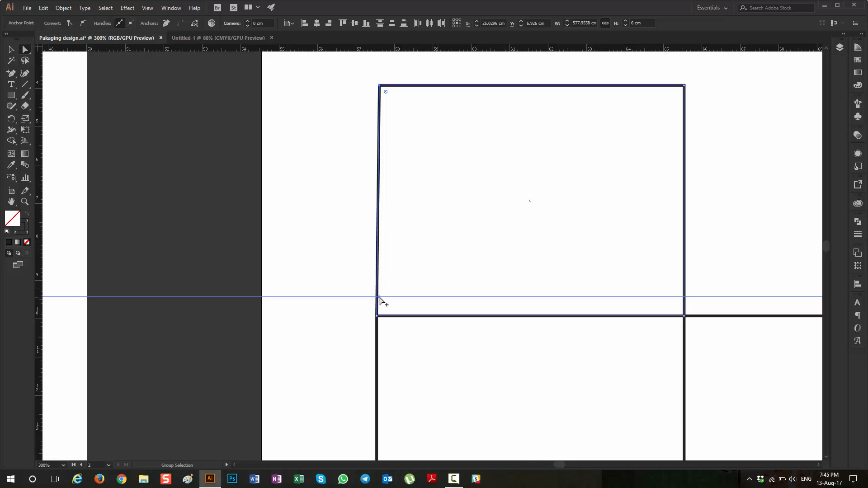
scroll(382, 300, up, 7)
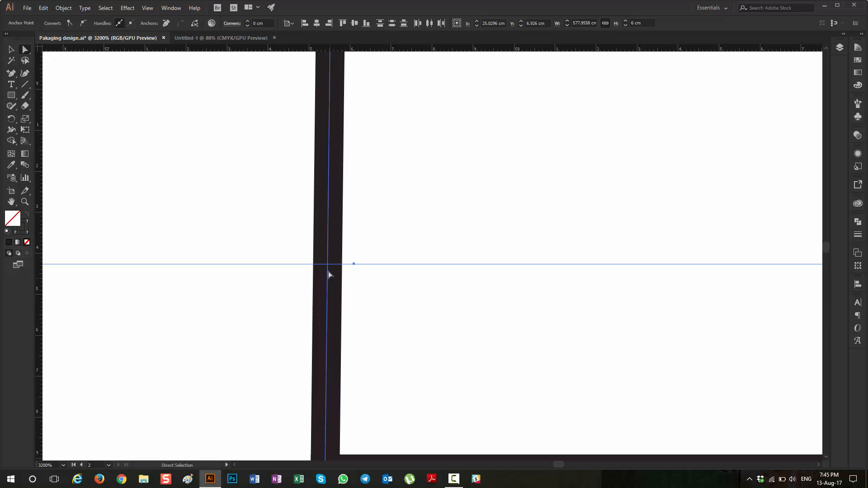
key(ctrl+z)
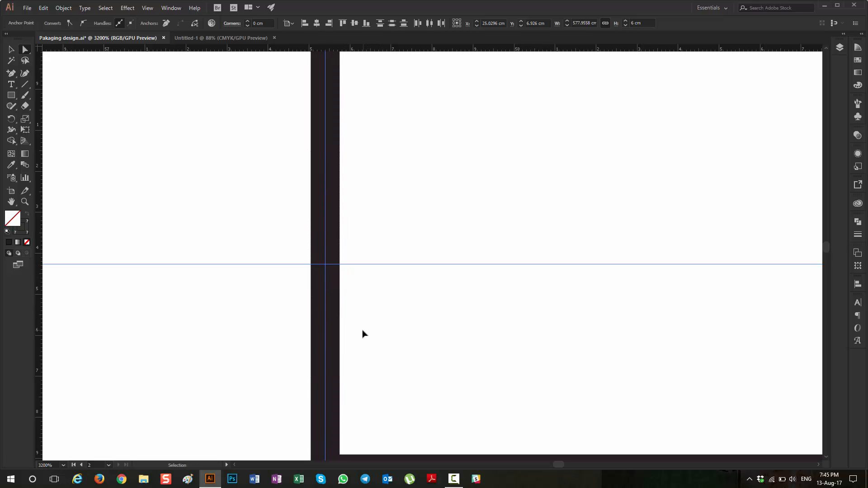
Step: Add an anchor point on the flap rectangle's outer side edge, just where the raised horizontal guide crosses it
scroll(344, 296, down, 3)
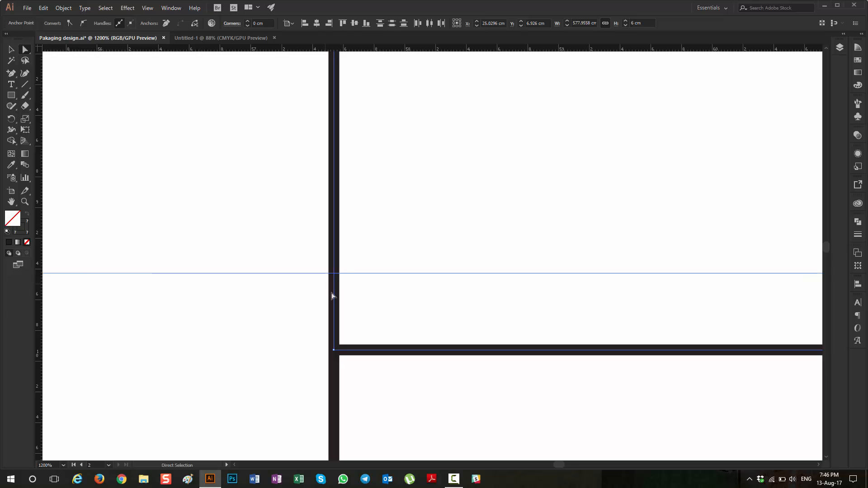
scroll(333, 292, up, 1)
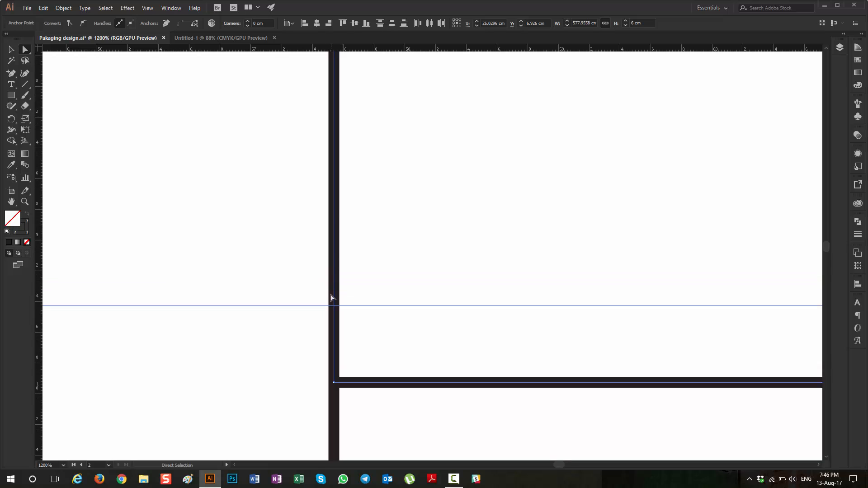
click(11, 73)
scroll(342, 308, down, 1)
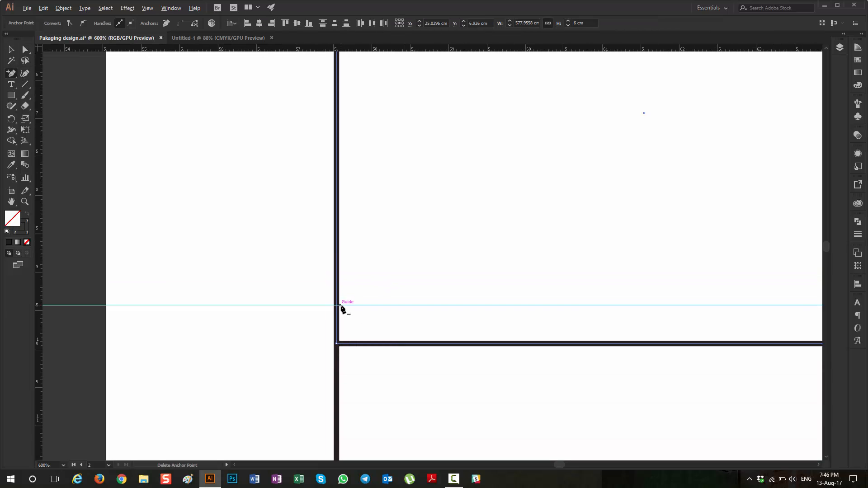
scroll(341, 310, up, 1)
scroll(339, 312, up, 1)
scroll(339, 334, up, 1)
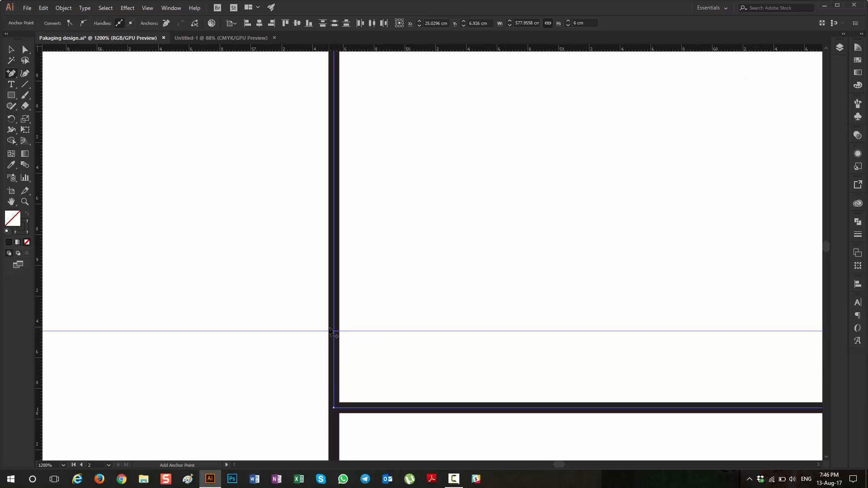
click(335, 331)
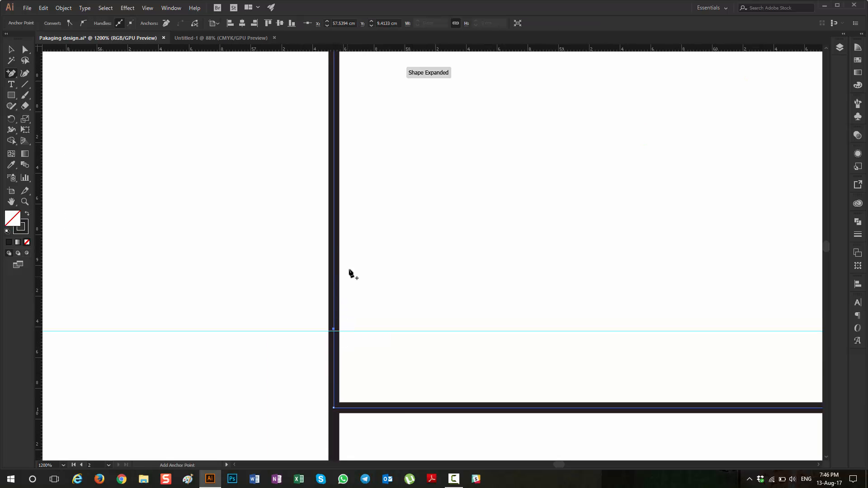
Step: Clear the path selection and lock the guides
click(11, 49)
click(215, 223)
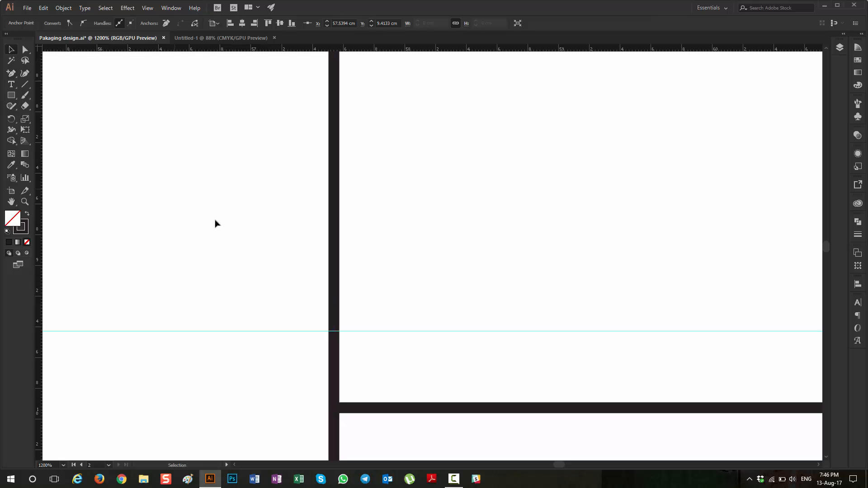
click(418, 331)
right_click(418, 331)
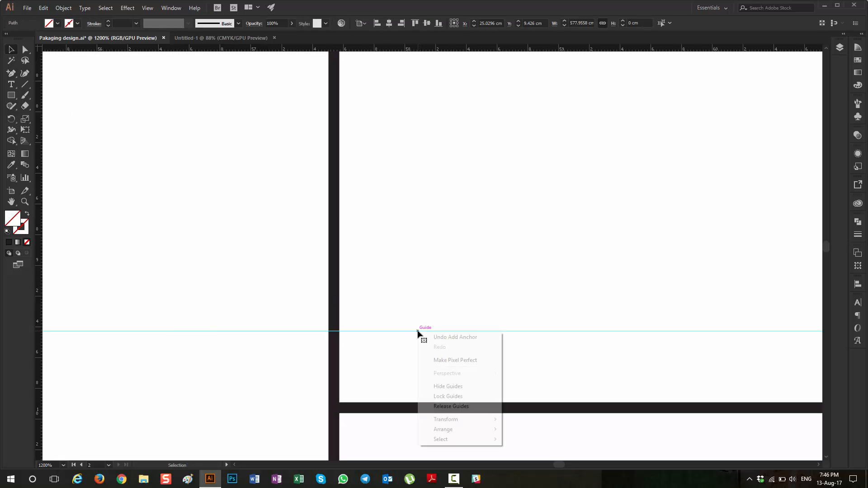
click(452, 397)
Step: Select the new anchor point together with the flap's outer upper corner and nudge both inward three increments
scroll(368, 312, down, 2)
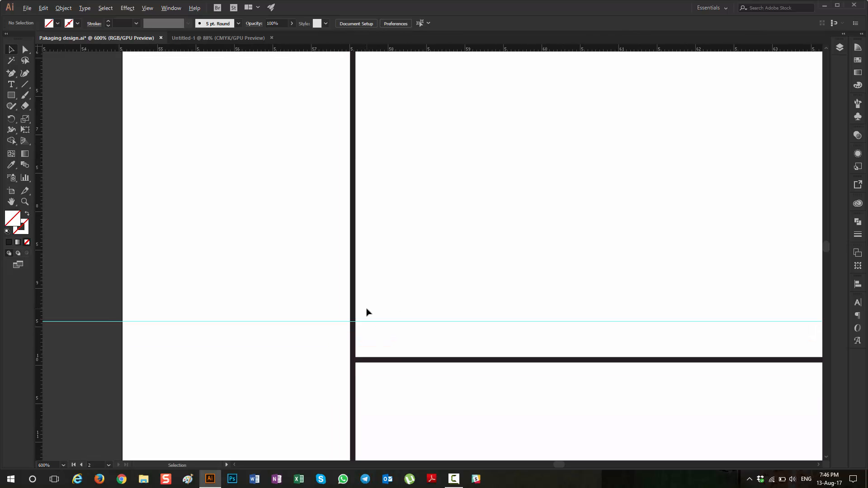
click(30, 50)
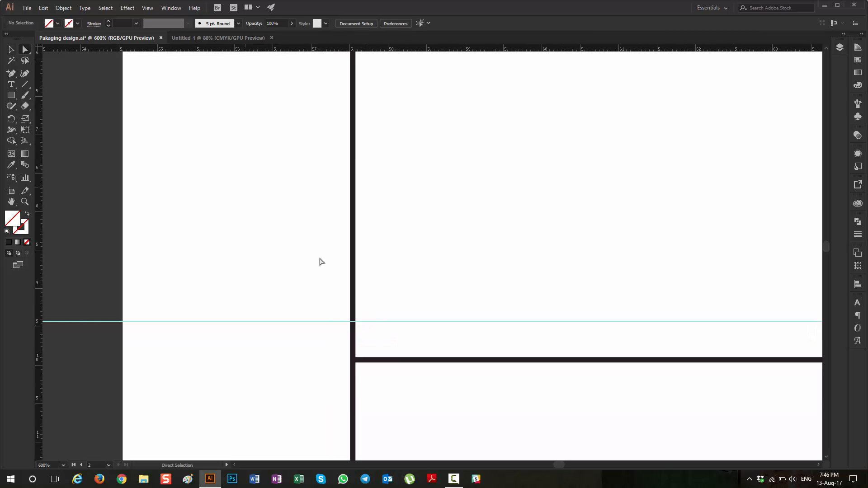
click(354, 322)
scroll(370, 244, up, 3)
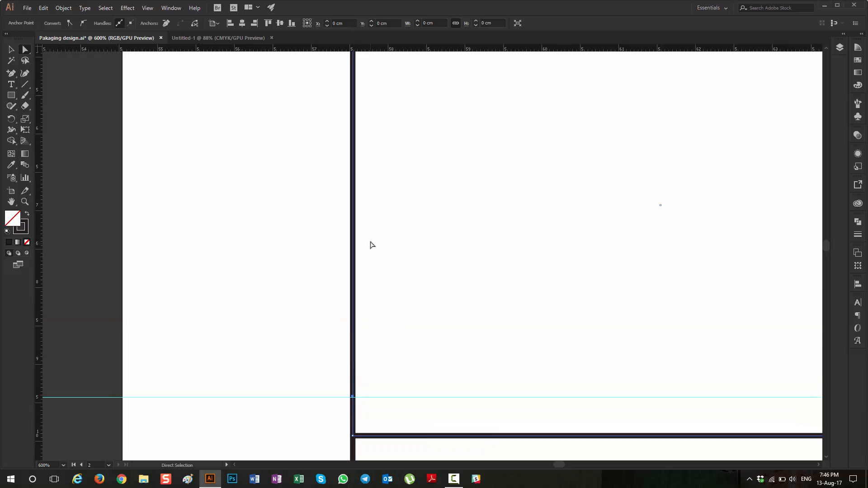
scroll(362, 131, up, 2)
scroll(357, 100, up, 2)
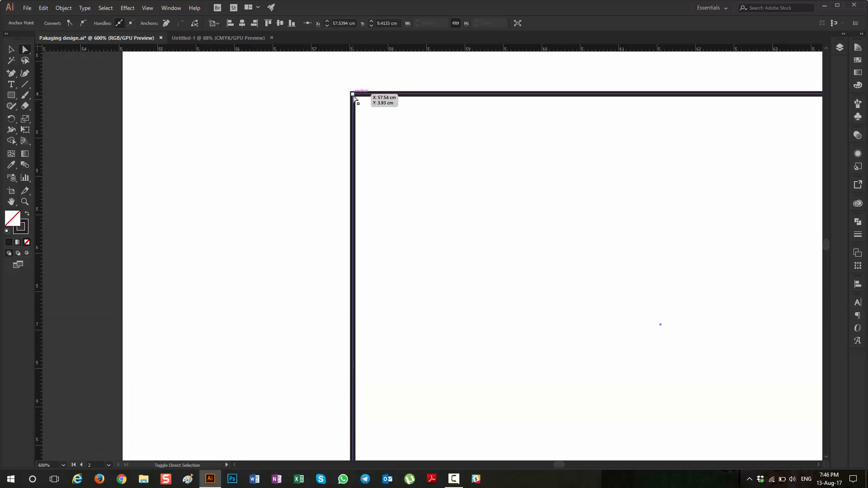
click(354, 97)
scroll(407, 250, down, 5)
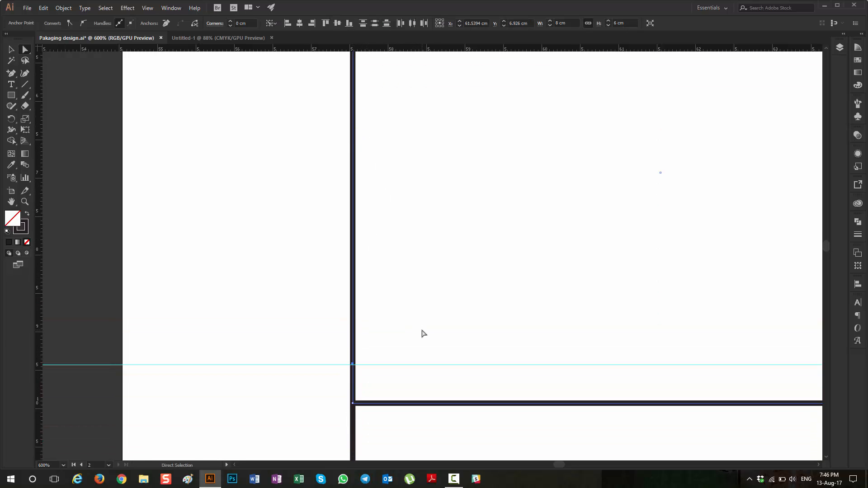
key(Right)
key(Right)
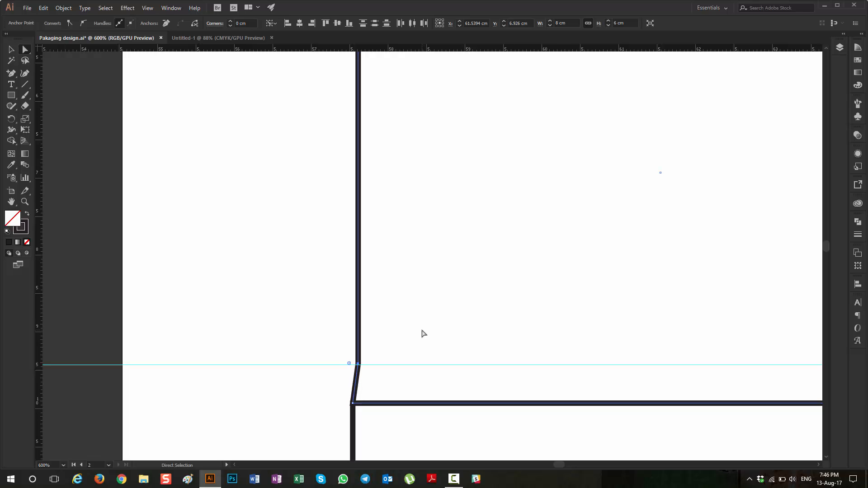
key(Right)
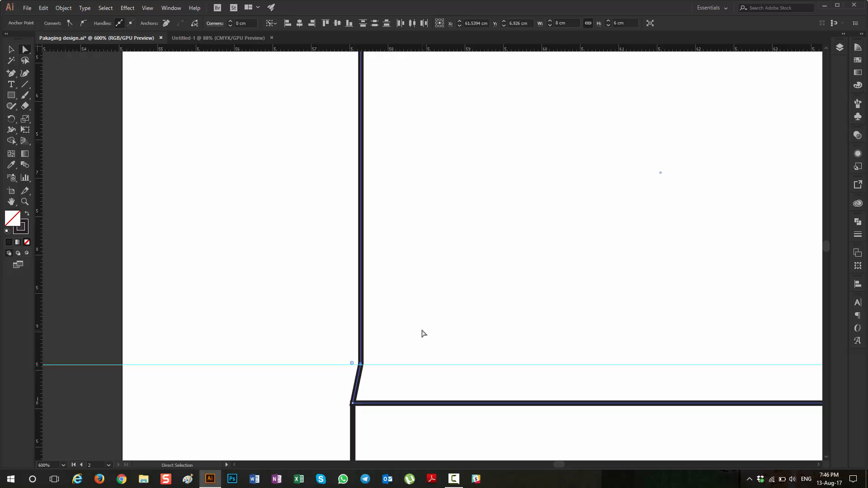
Step: Compare the new flap's slanted outer base corner with the one on the reference template's first top side flap
scroll(432, 339, down, 4)
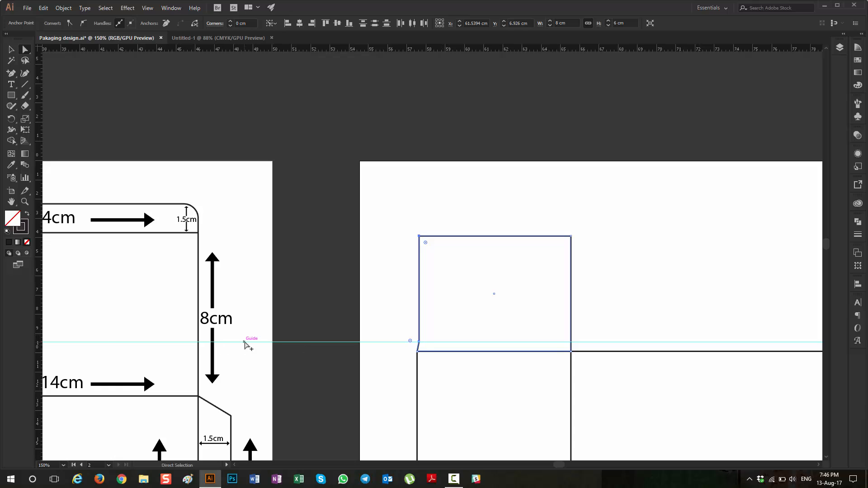
scroll(244, 342, down, 3)
scroll(180, 359, left, 8)
scroll(180, 360, up, 4)
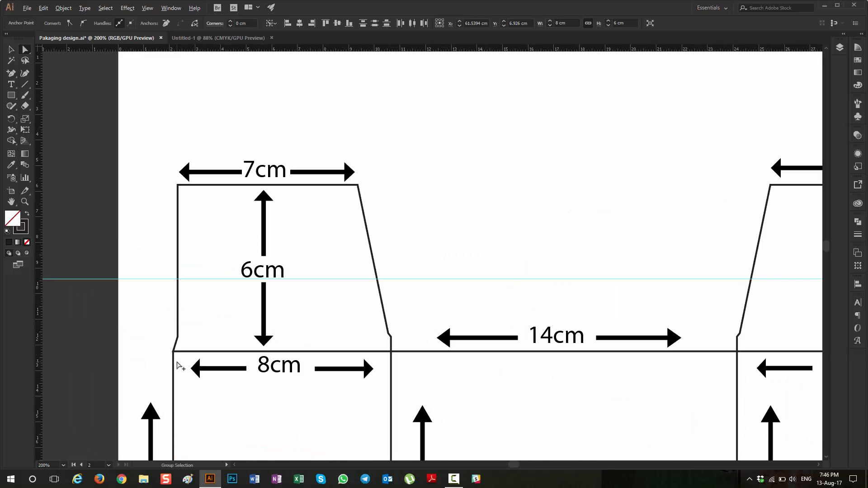
scroll(180, 360, down, 5)
scroll(397, 366, right, 8)
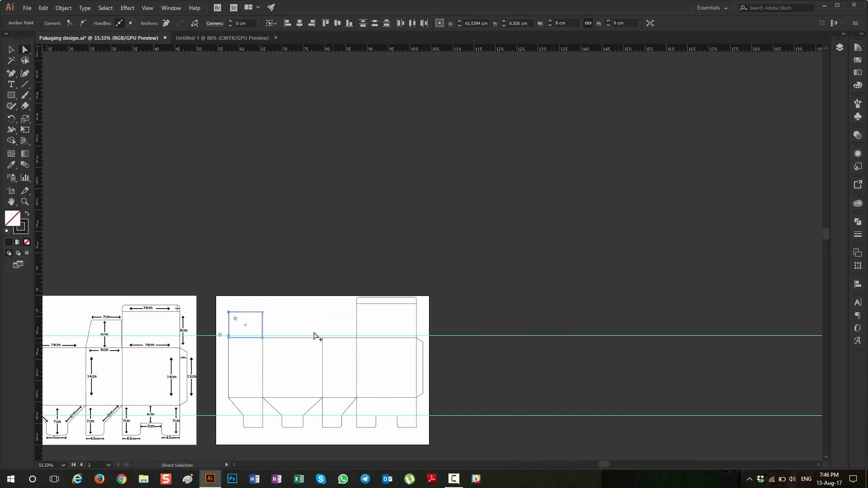
scroll(240, 338, up, 9)
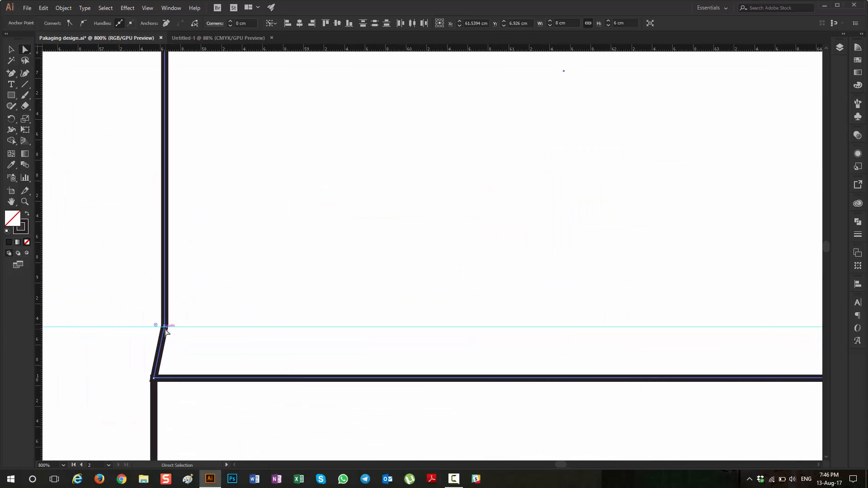
scroll(171, 333, down, 4)
scroll(176, 342, up, 3)
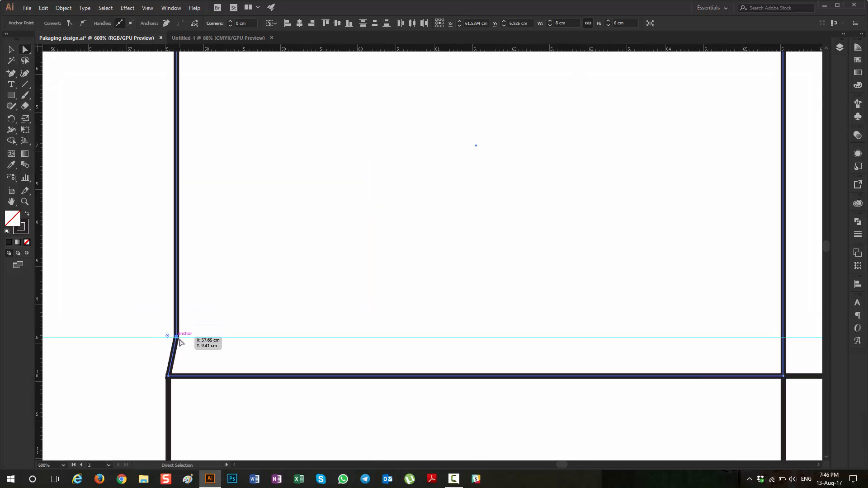
scroll(174, 343, down, 5)
scroll(171, 357, left, 15)
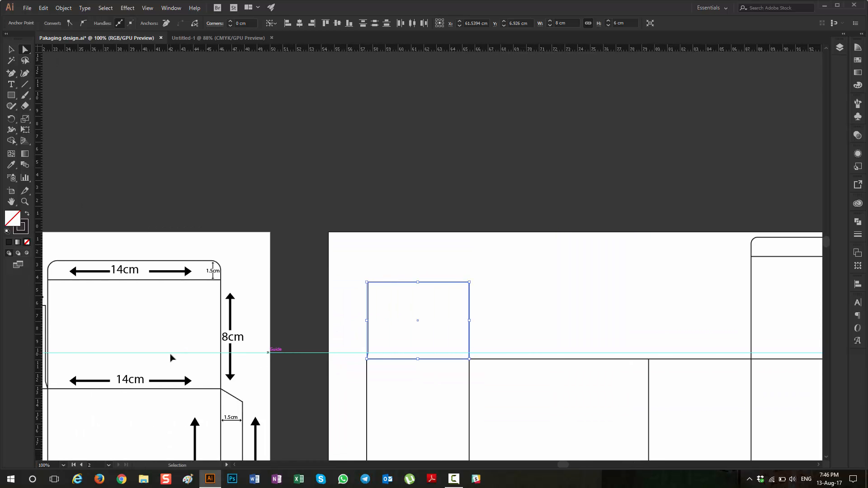
scroll(171, 357, left, 4)
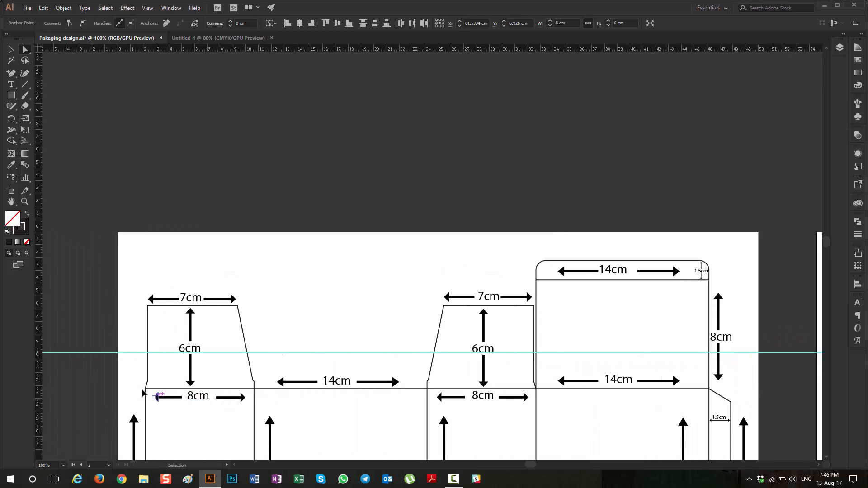
scroll(213, 381, up, 4)
scroll(225, 380, down, 11)
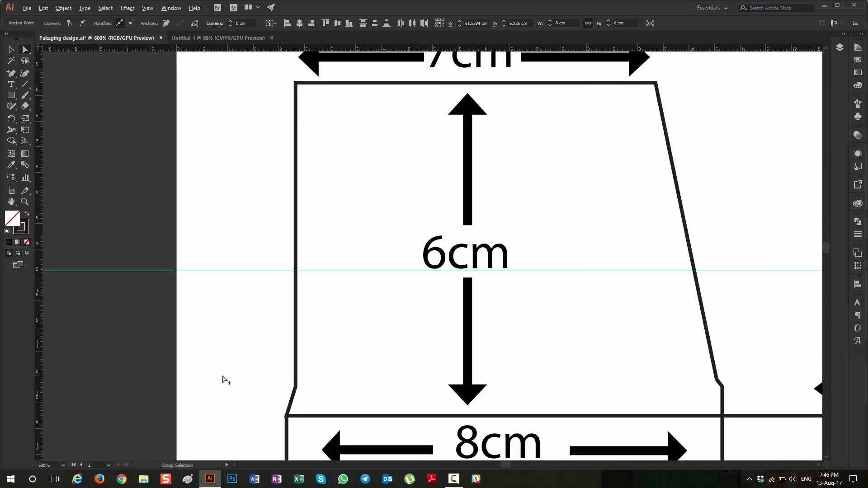
Step: Nudge the flap's two selected outer anchor points one more increment inward to widen the slant at the base
scroll(341, 373, up, 6)
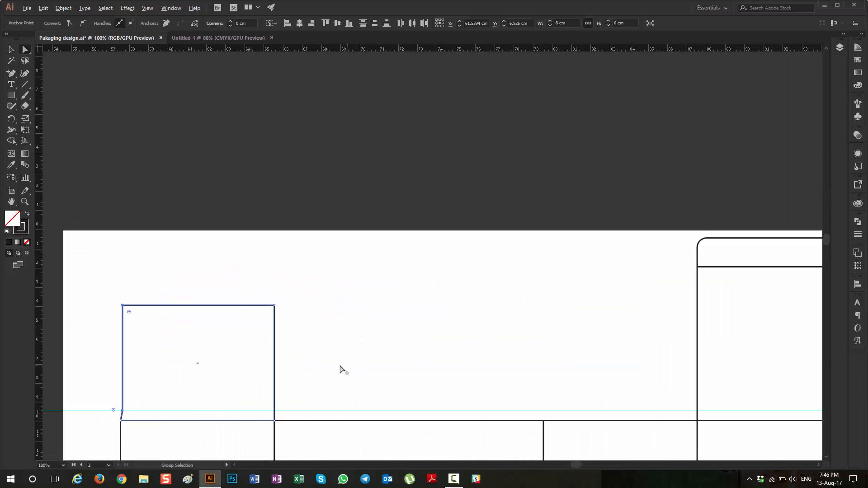
scroll(134, 412, up, 6)
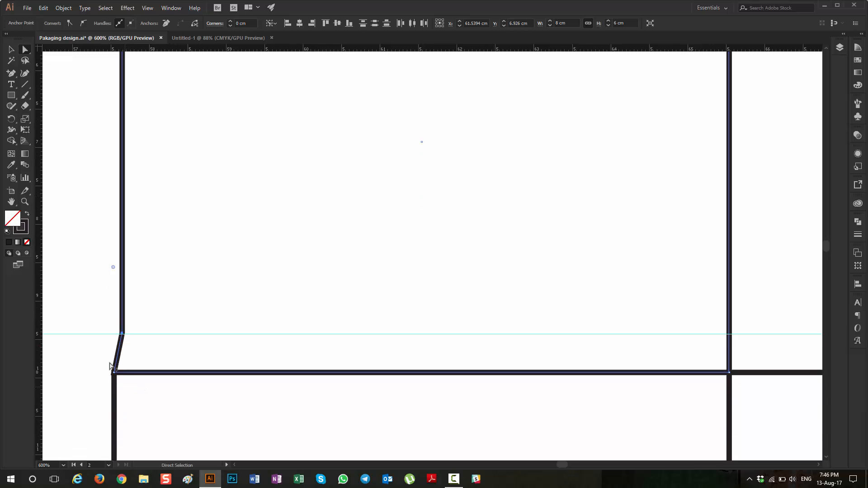
key(Right)
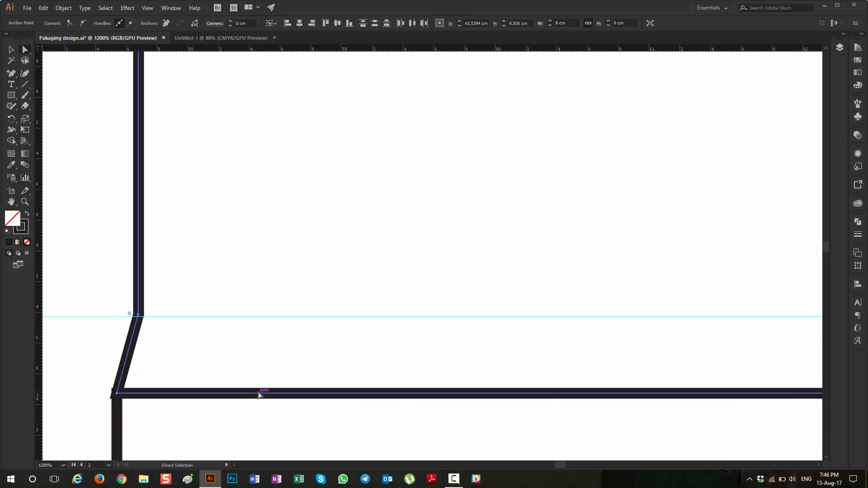
scroll(221, 360, down, 3)
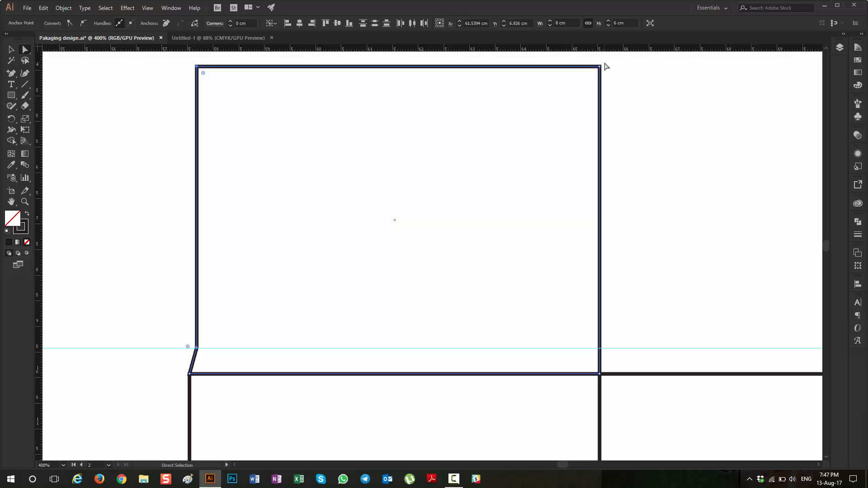
Step: Deselect the flap and add an anchor point where the guide meets its opposite, inner side edge
click(319, 254)
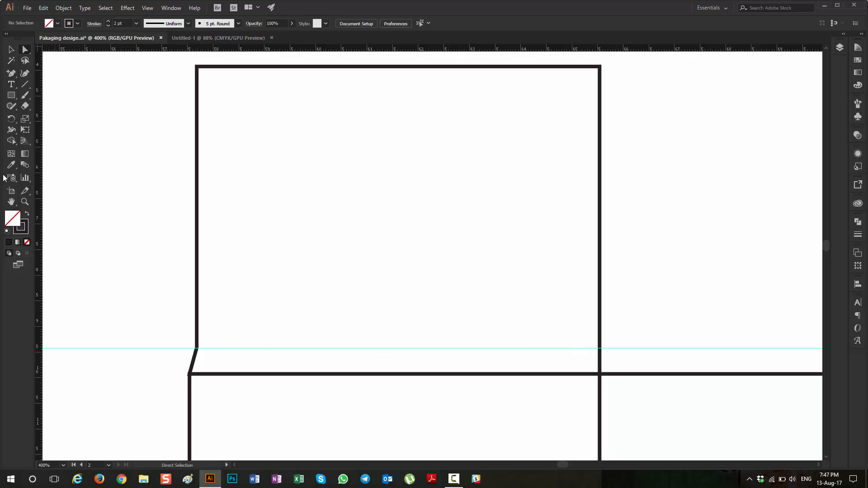
click(11, 73)
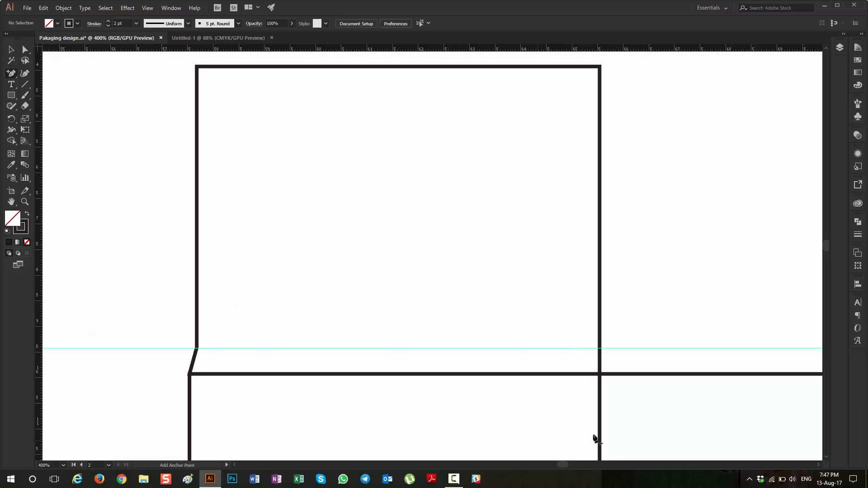
click(600, 347)
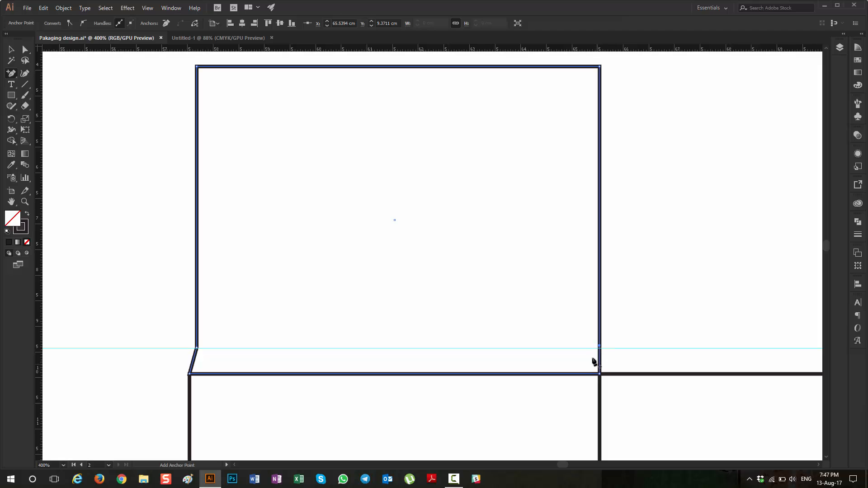
Step: Place a horizontal guide across the reference template at the lower bend of its first top side flap, and inspect that flap's inner base corner
scroll(533, 339, down, 2)
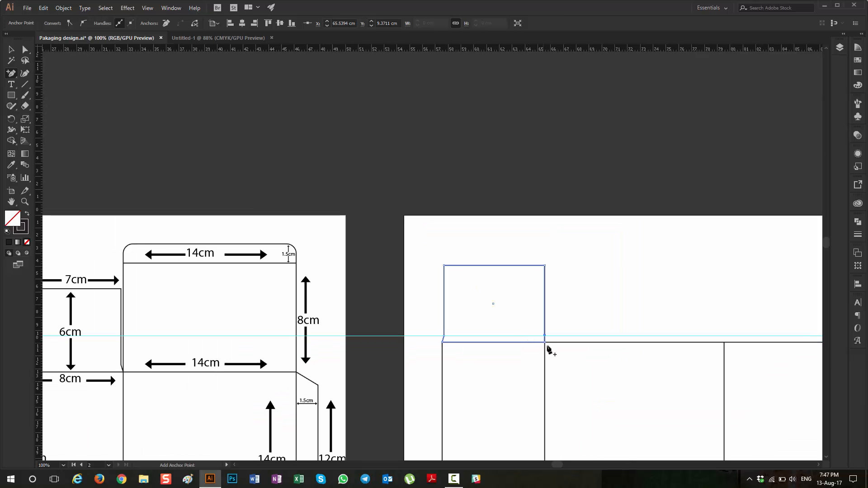
scroll(208, 397, left, 5)
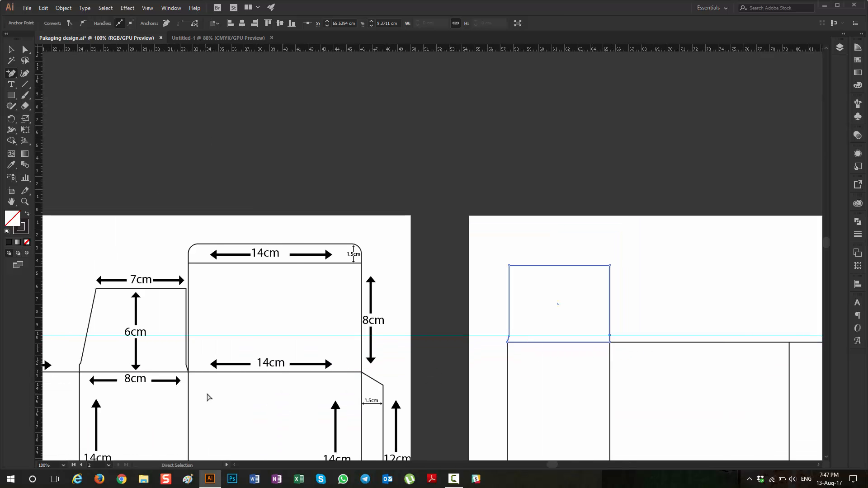
scroll(208, 398, left, 4)
scroll(266, 364, up, 2)
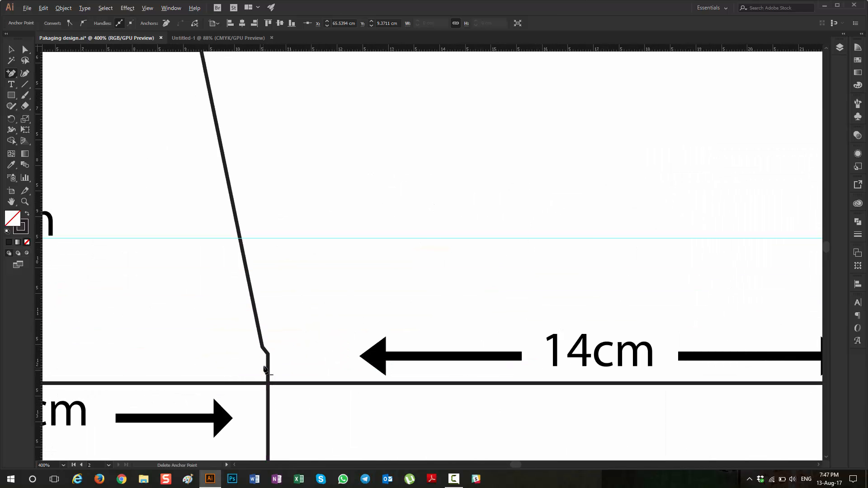
scroll(267, 360, down, 1)
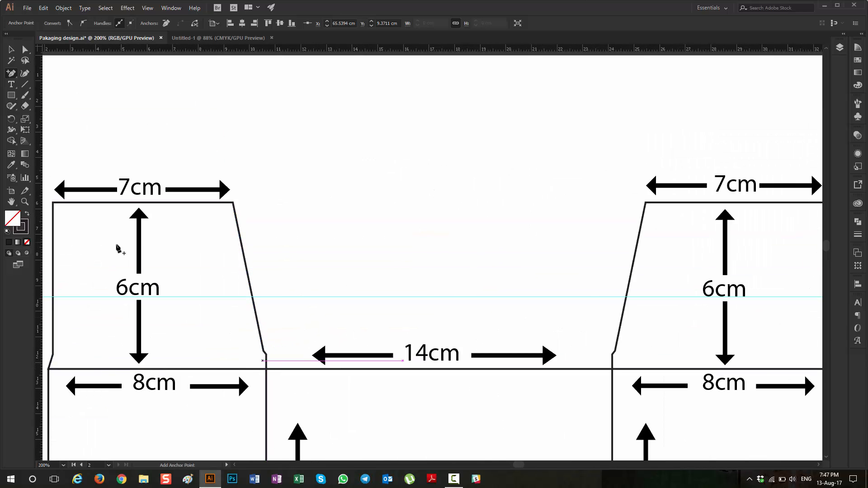
drag(217, 51, 189, 357)
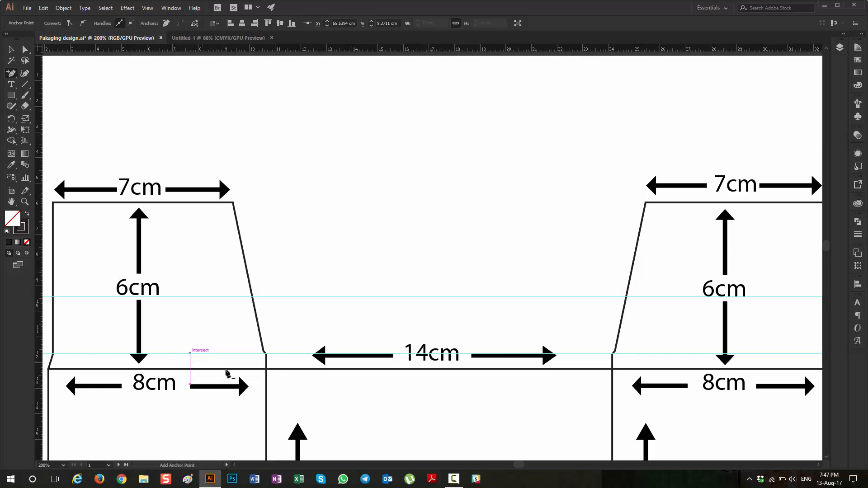
scroll(268, 357, up, 3)
scroll(254, 338, down, 2)
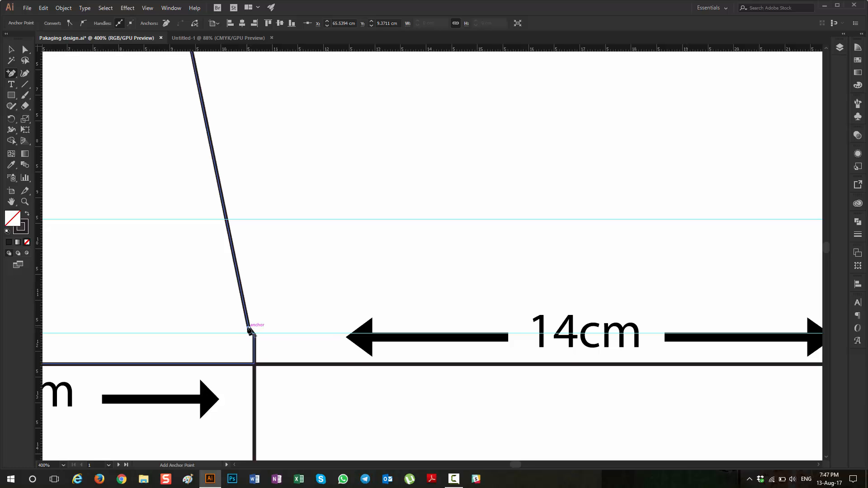
Step: Inspect the reference flap's inner edge, and add a second anchor point slightly above the existing one on the new flap's inner edge
scroll(254, 331, up, 5)
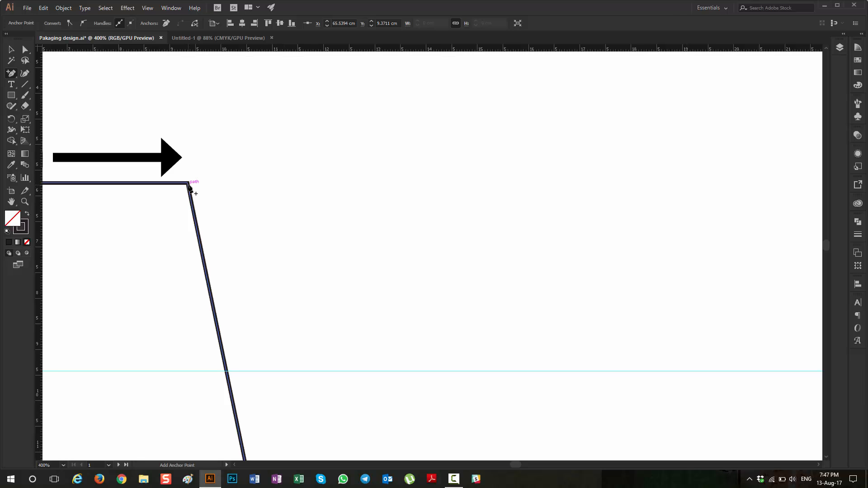
scroll(186, 186, down, 5)
scroll(308, 254, right, 3)
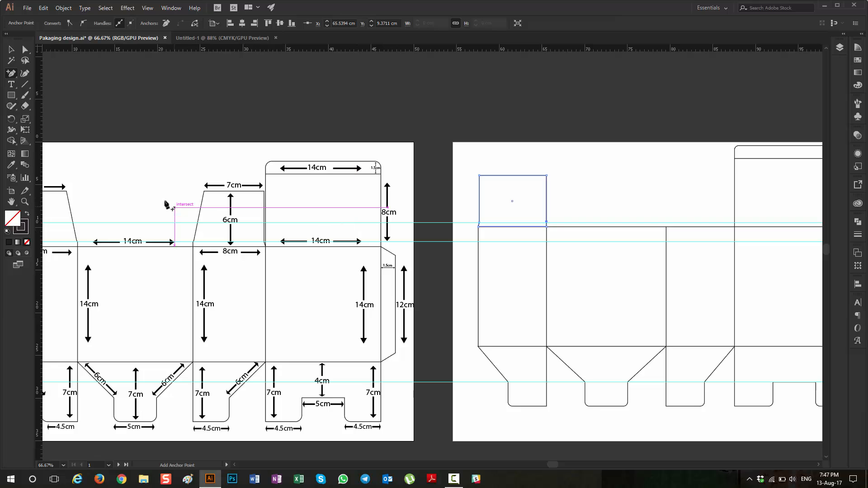
key(a)
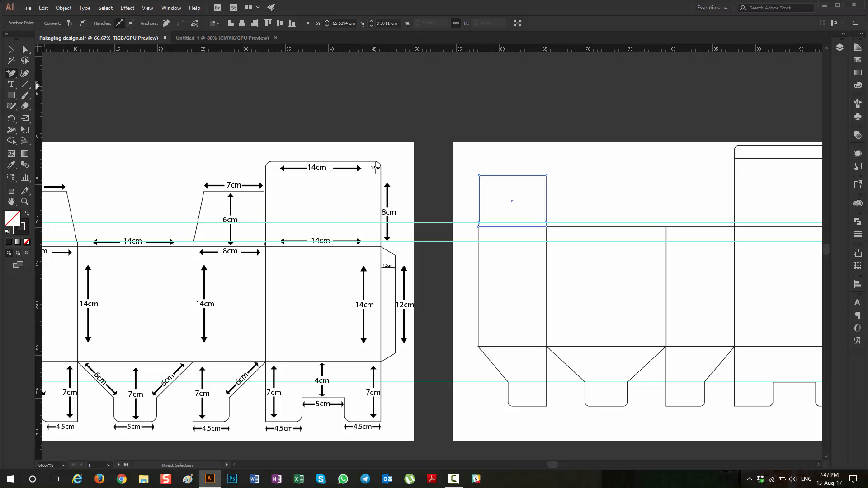
scroll(548, 227, up, 5)
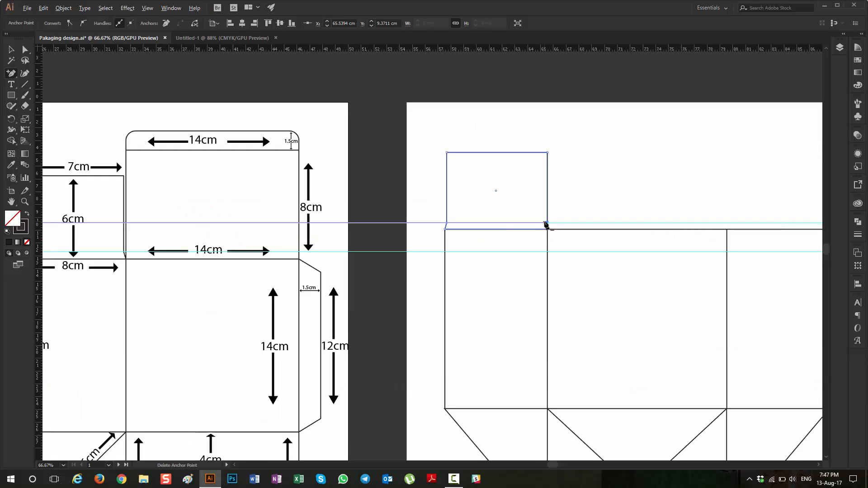
scroll(557, 233, up, 2)
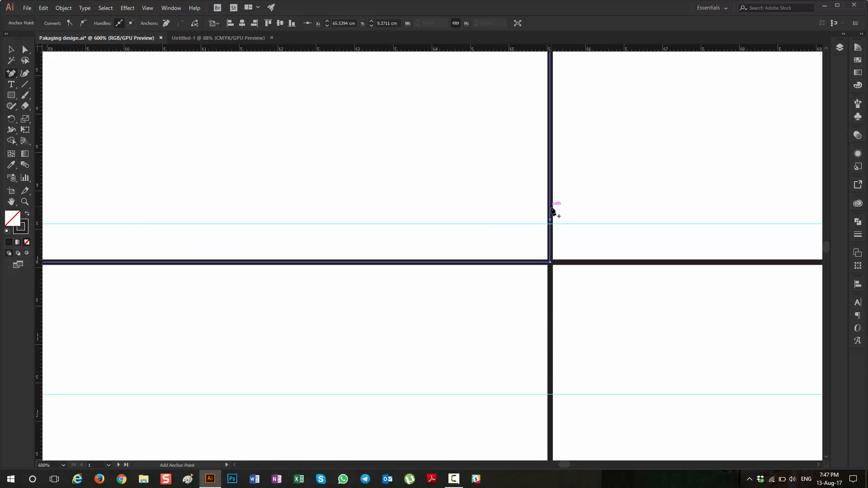
click(550, 206)
Step: Nudge the new inner-edge anchor point three increments inward to form the small slanted bend above the flap's base
click(25, 49)
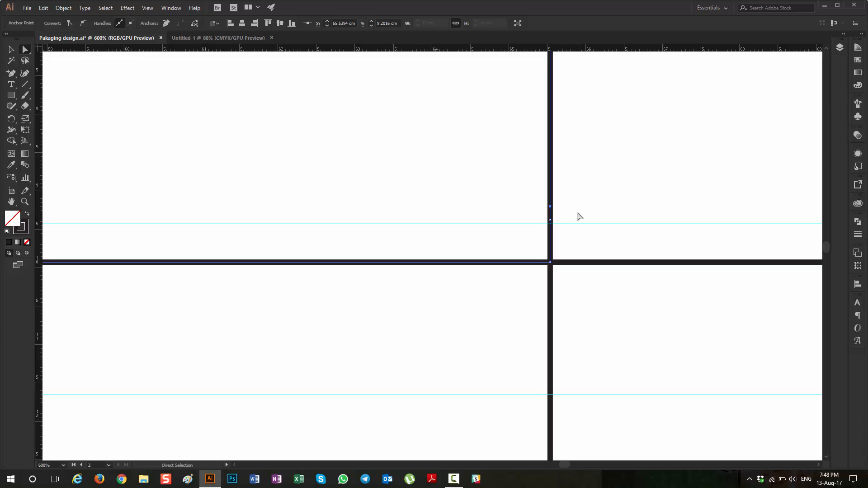
key(Left)
key(Left)
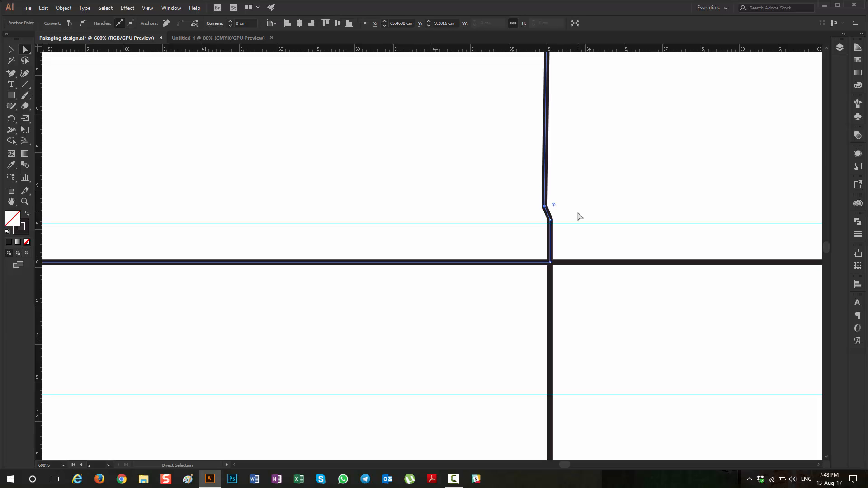
key(Left)
Step: Compare the new flap's inner base bend with the corresponding bends on the reference template's top side flaps
scroll(558, 218, down, 4)
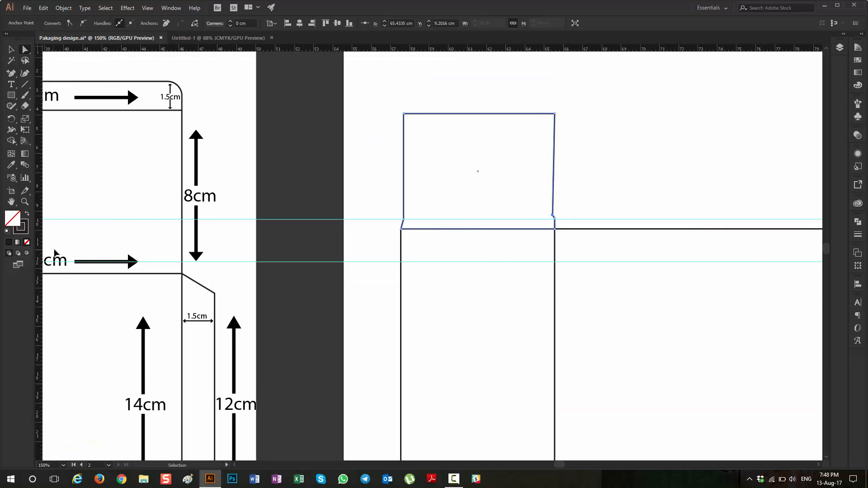
scroll(55, 250, right, 2)
scroll(72, 244, left, 5)
scroll(100, 252, left, 6)
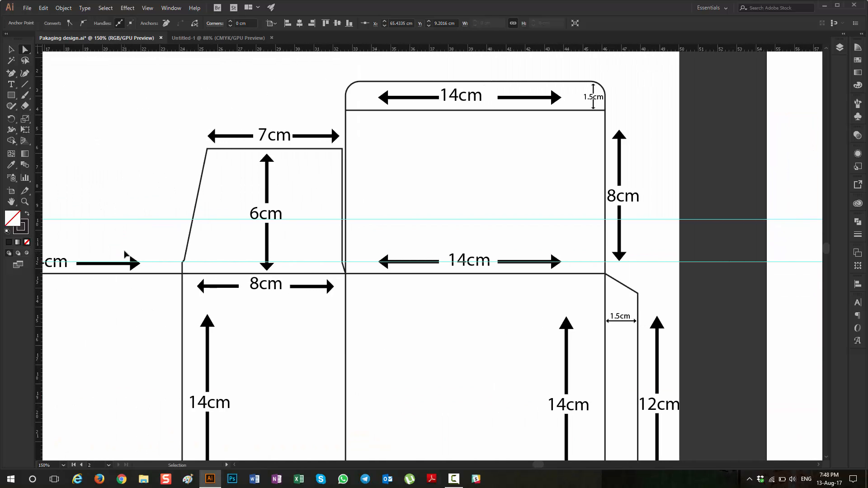
scroll(125, 254, left, 3)
scroll(184, 262, up, 5)
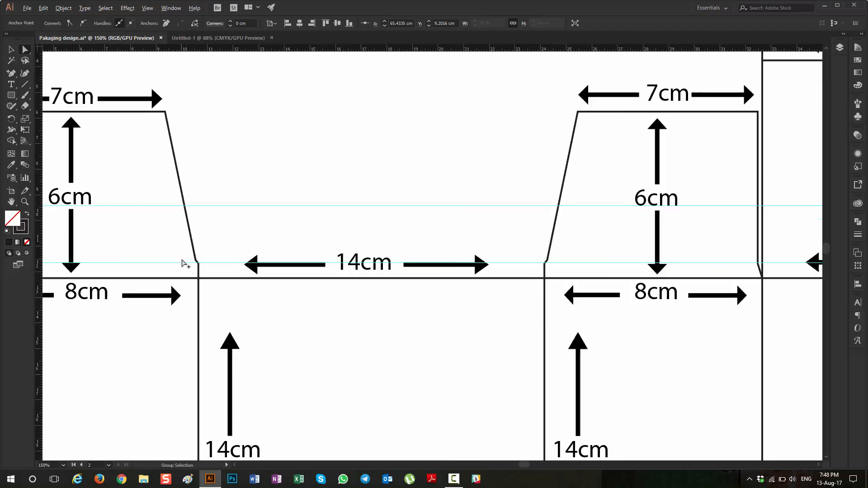
scroll(184, 262, down, 5)
scroll(446, 238, right, 8)
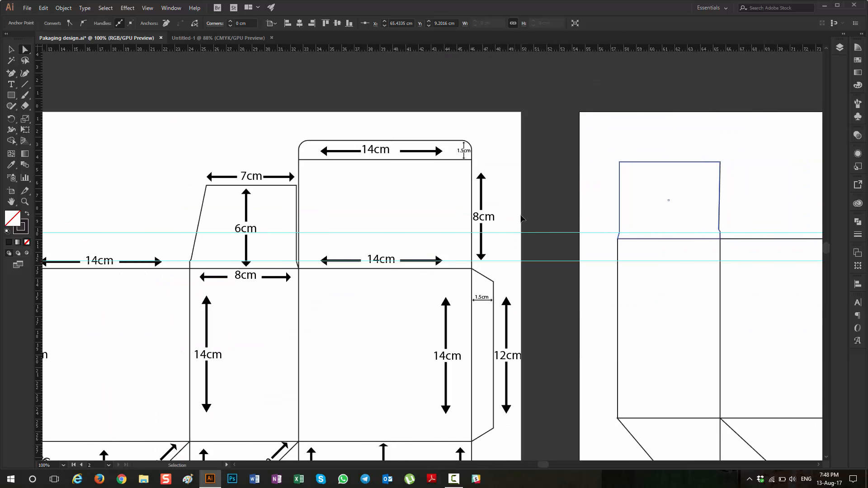
scroll(567, 240, up, 4)
scroll(519, 225, up, 6)
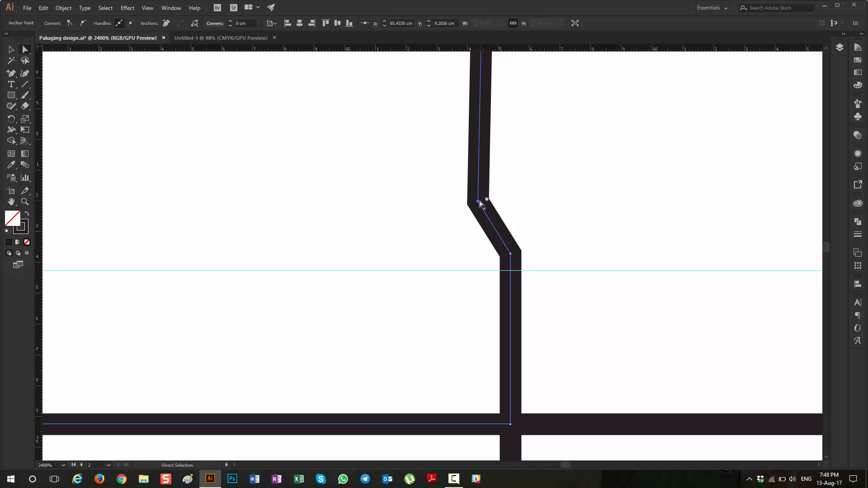
click(479, 201)
scroll(511, 222, down, 2)
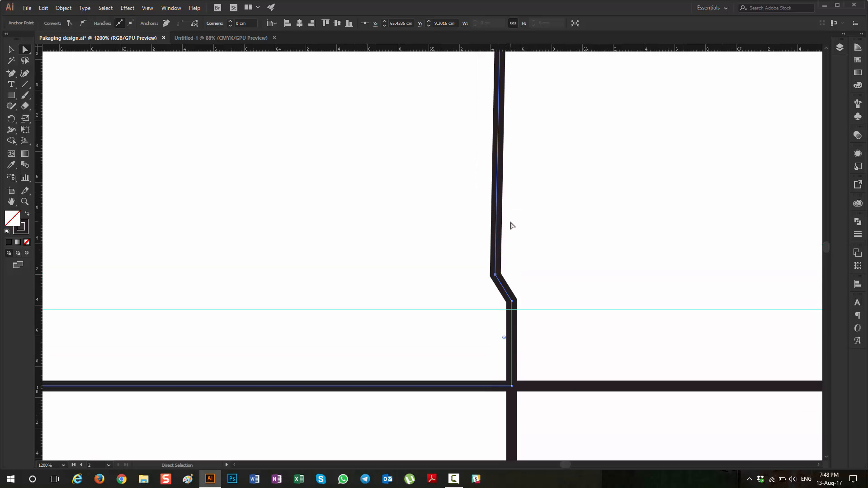
scroll(516, 231, down, 4)
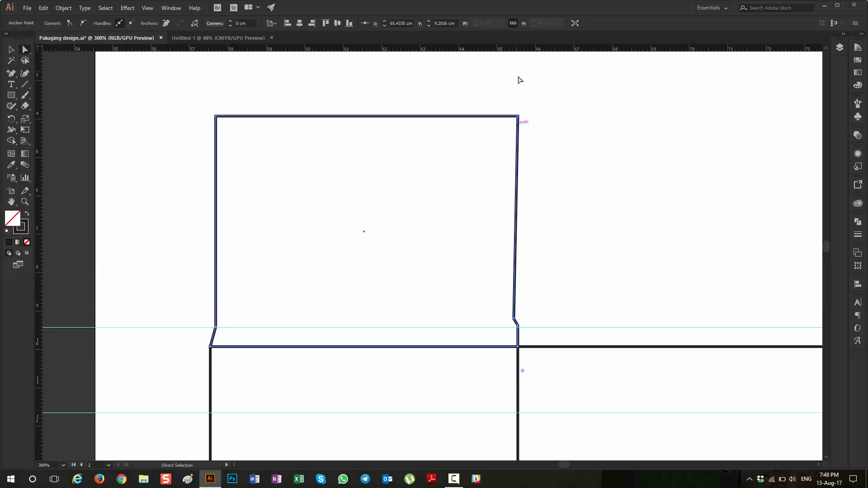
Step: Select the flap's upper inner corner anchor and nudge it inward to X 64.798 cm, slanting the inner side edge
click(14, 48)
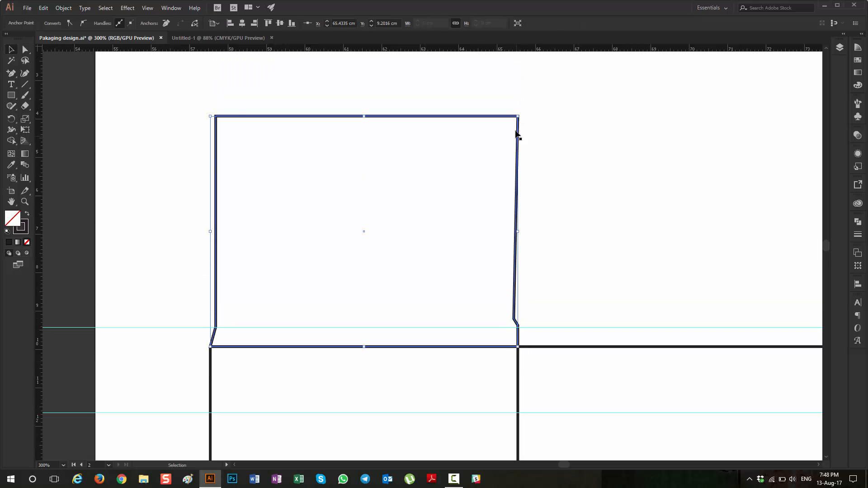
click(25, 49)
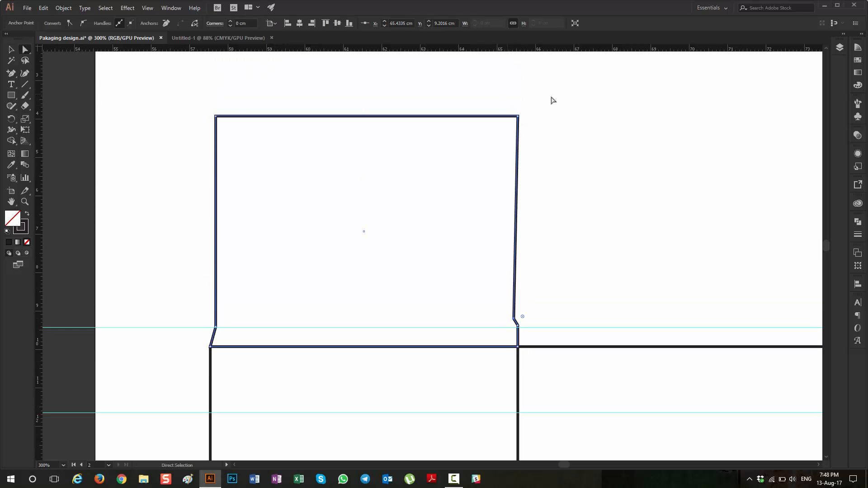
drag(514, 109, 538, 132)
key(Left)
key(Left)
key(Left)
key(Left)
key(Left)
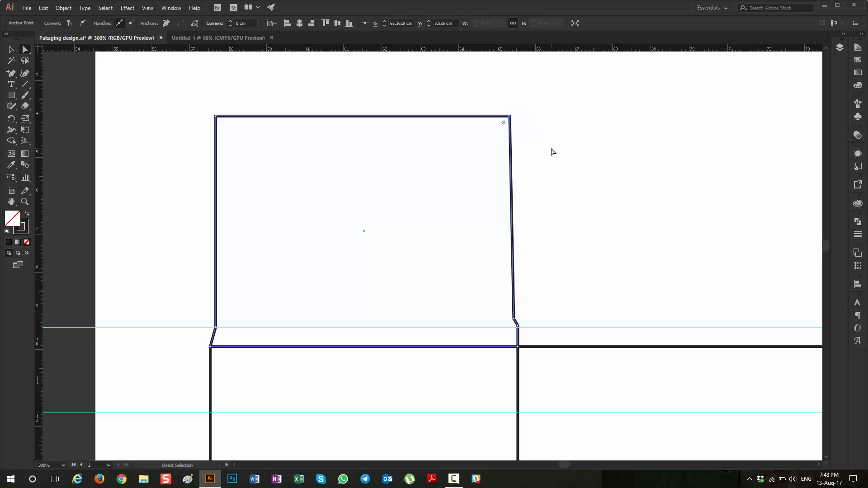
key(Left)
key(Left)
key(Left)
key(Left)
key(Left)
Step: Draw a 7 × 21 cm rectangle starting above the new flap's outer edge, as a gauge for the flap's upper width
scroll(571, 169, down, 4)
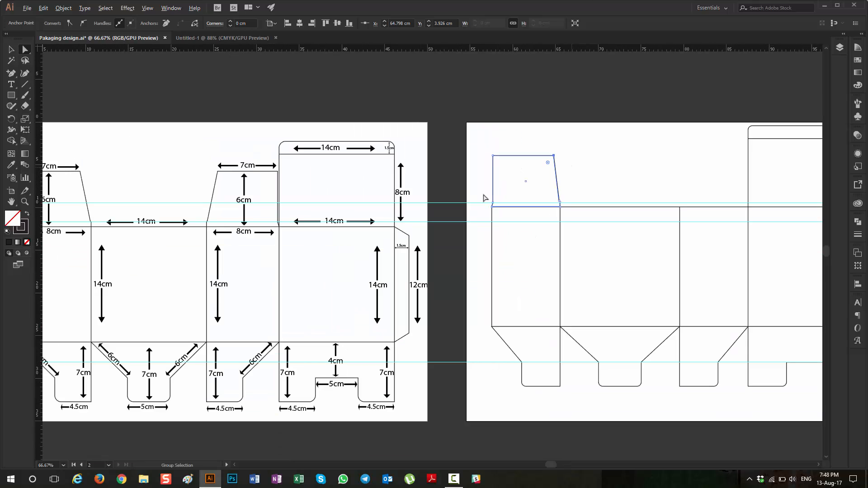
scroll(78, 185, left, 2)
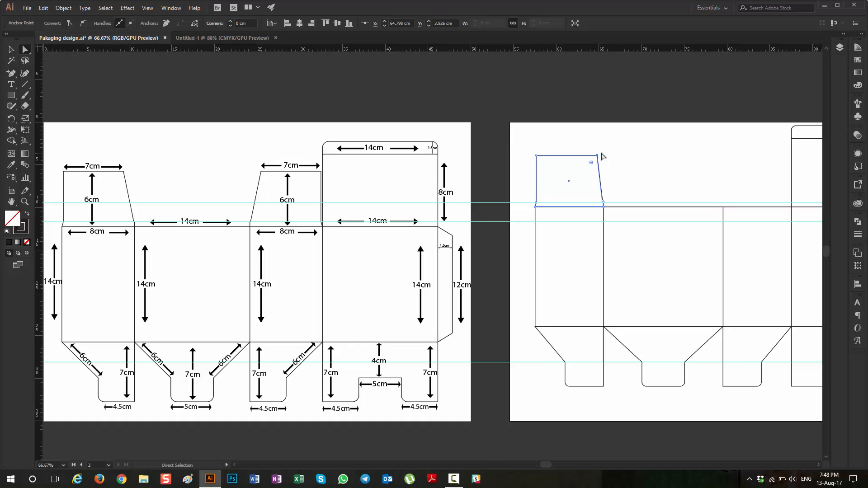
key(m)
click(532, 131)
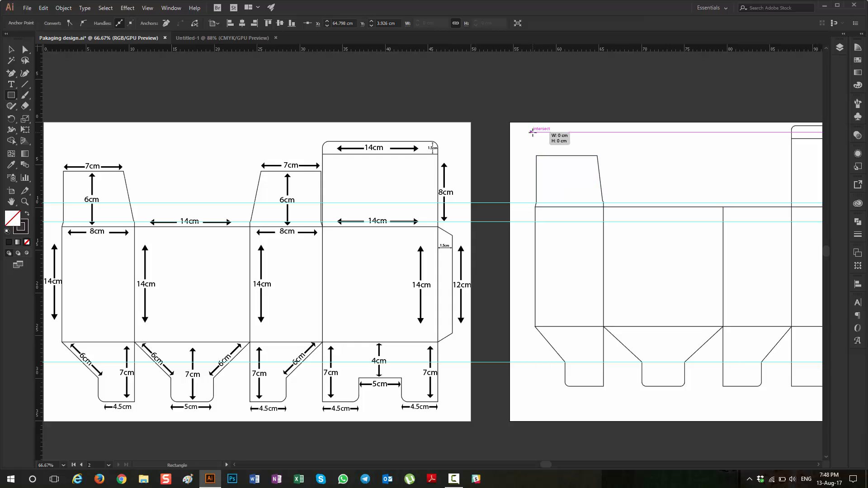
key(a)
key(ctrl+z)
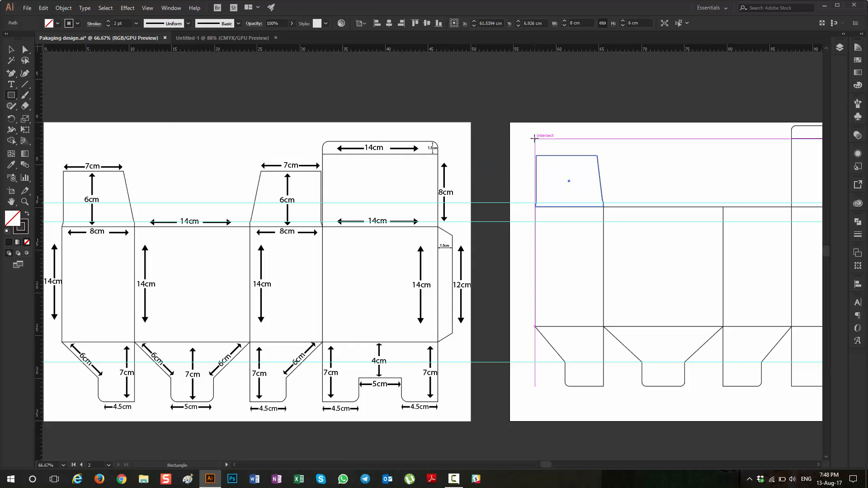
click(535, 139)
text(7)
key(Tab)
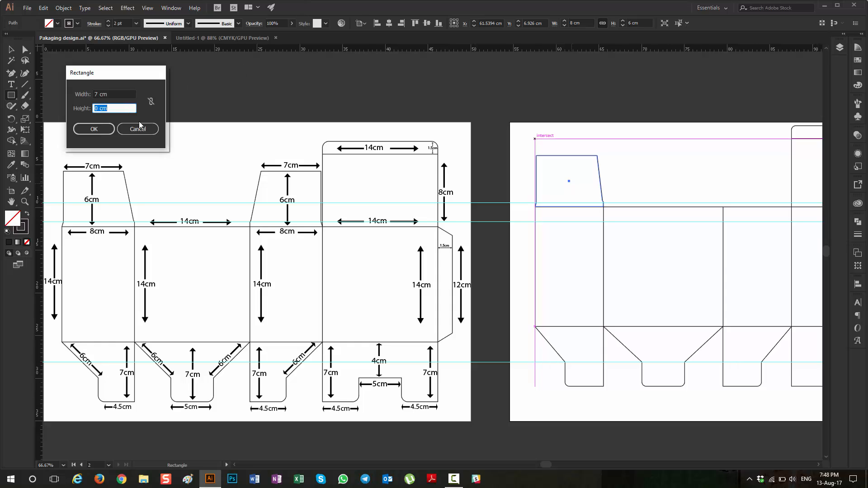
text(21)
key(Return)
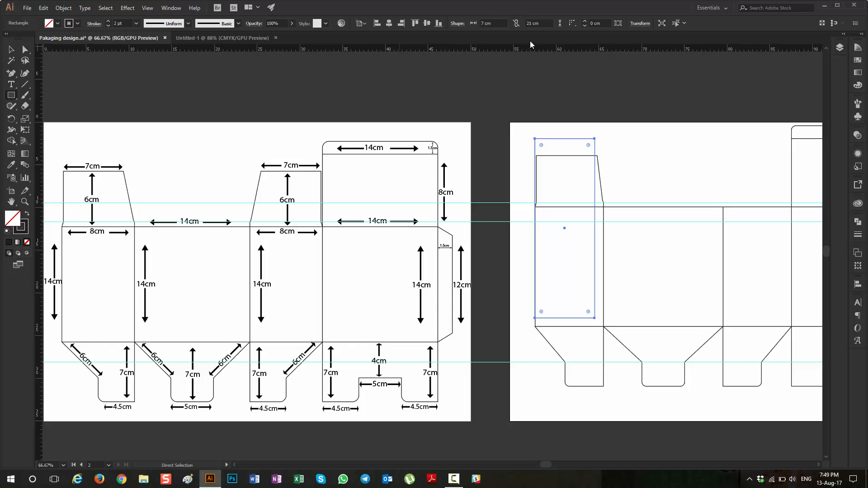
Step: Set the gauge rectangle's height to 1 cm and its stroke weight to 0.436 pt
drag(544, 26, 420, 48)
text(1)
key(Return)
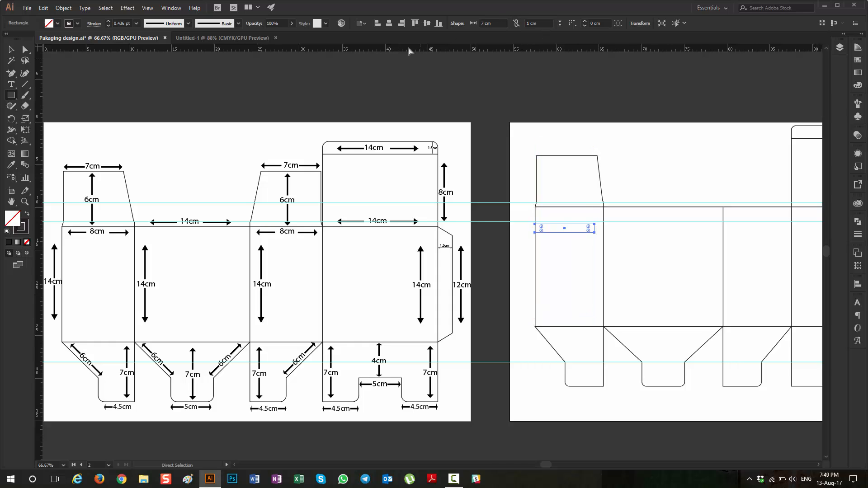
Step: Move the gauge rectangle up onto the flap's upper edge, lining up its outer end with the flap's outer side
key(v)
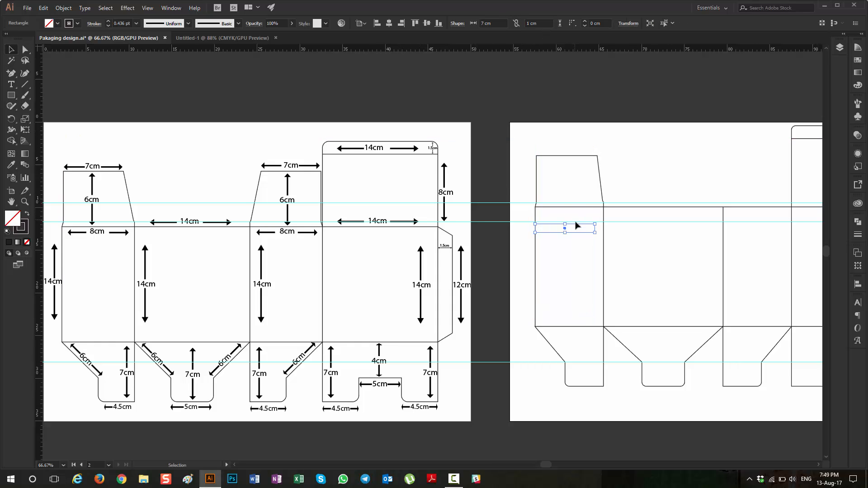
drag(577, 228, 578, 146)
scroll(589, 164, up, 1)
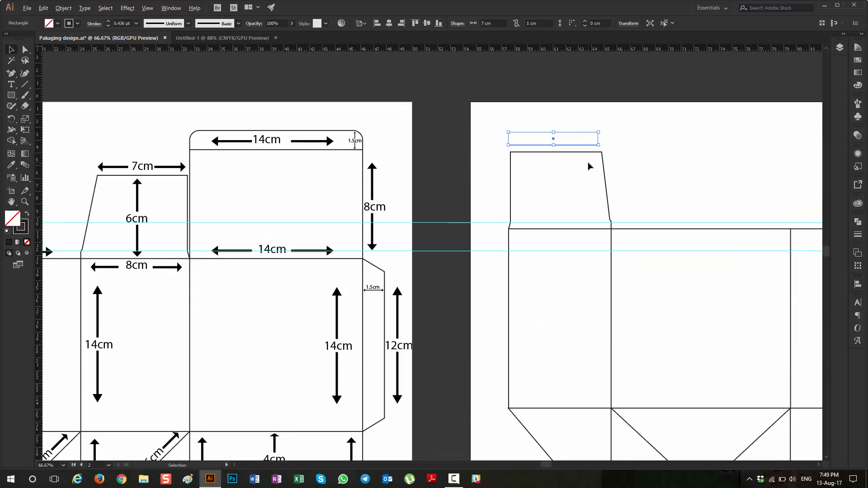
scroll(590, 166, up, 5)
scroll(590, 164, up, 1)
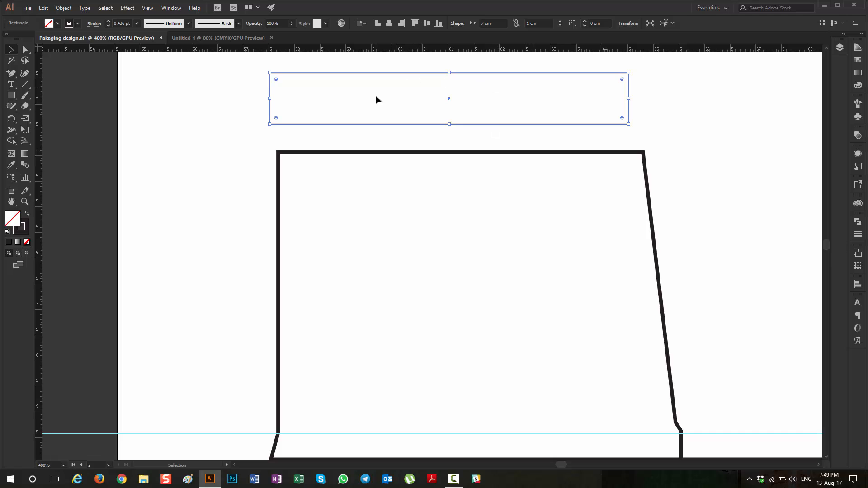
drag(475, 73, 483, 101)
Step: Nudge the flap's upper inner corner anchor inward until it lines up with the end of the 7 cm gauge rectangle
scroll(630, 164, up, 2)
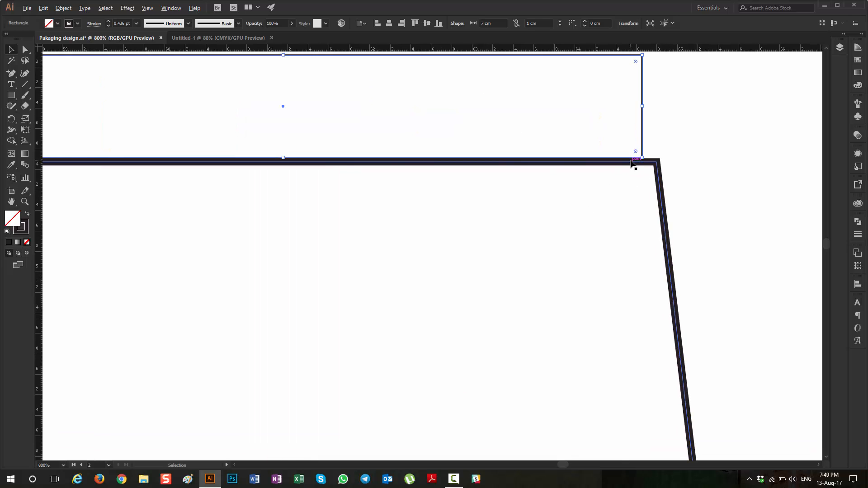
scroll(631, 164, up, 3)
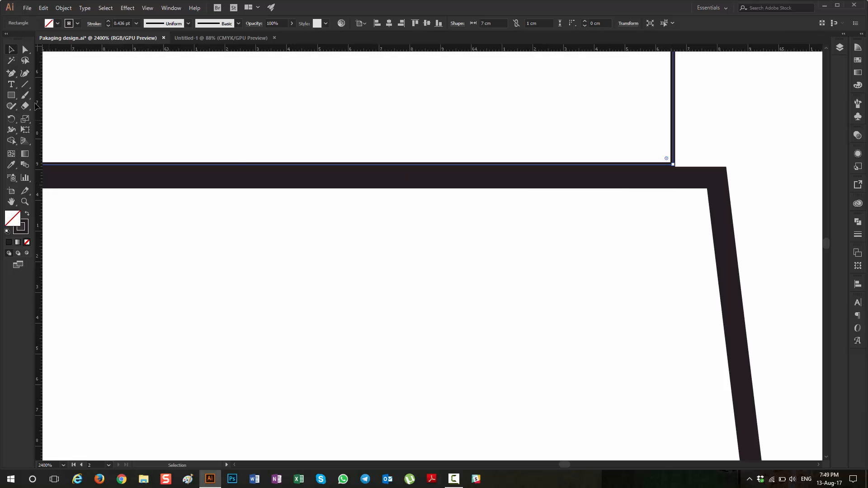
click(28, 51)
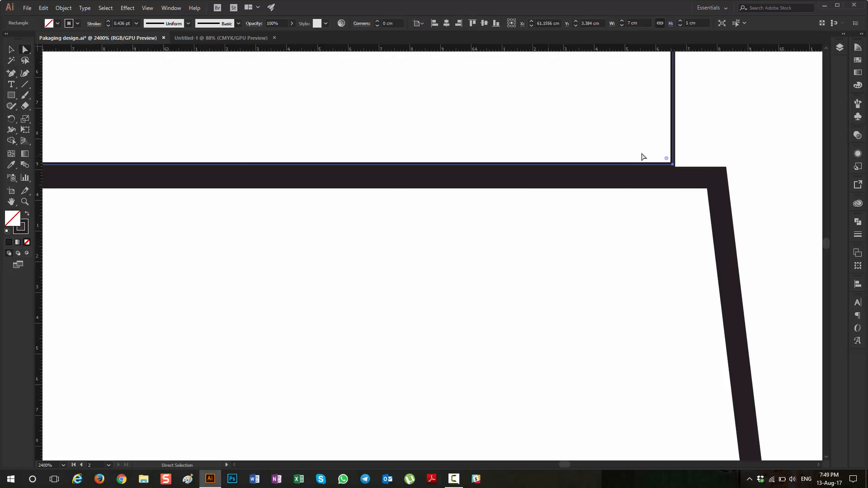
click(716, 178)
key(Left)
key(Left)
key(Left)
key(Left)
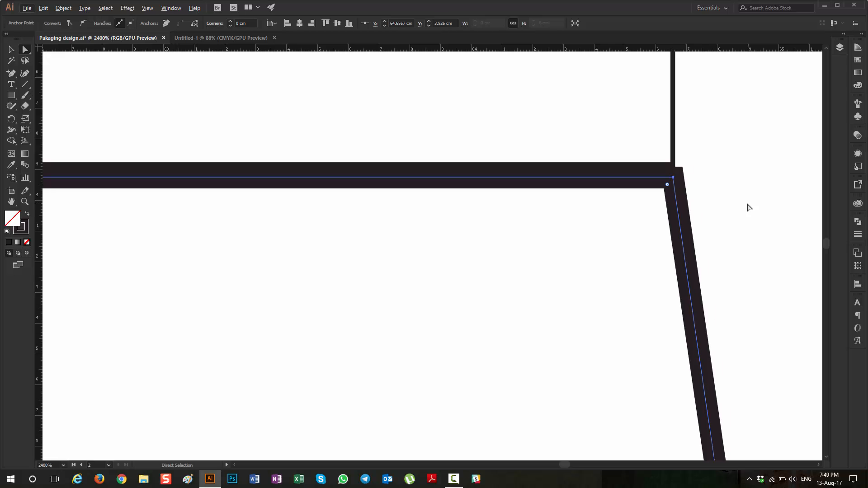
Step: Delete the 7 × 1 cm gauge rectangle resting on the flap's upper edge
scroll(748, 207, down, 6)
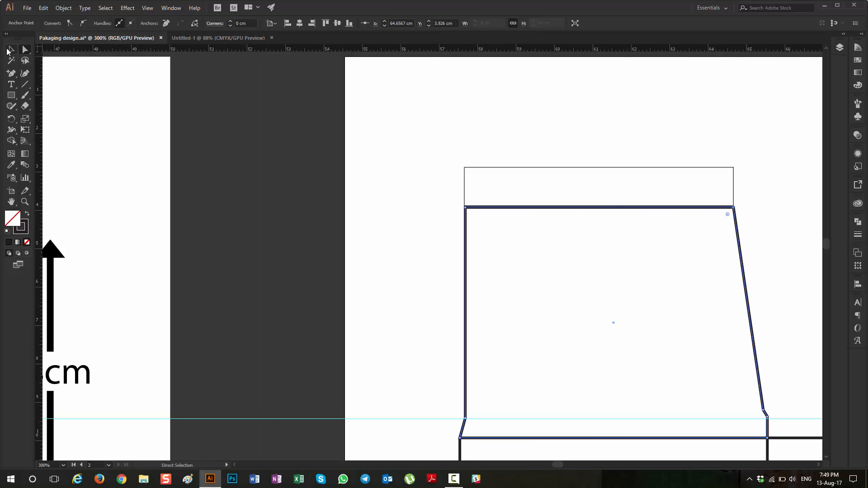
click(8, 49)
click(607, 181)
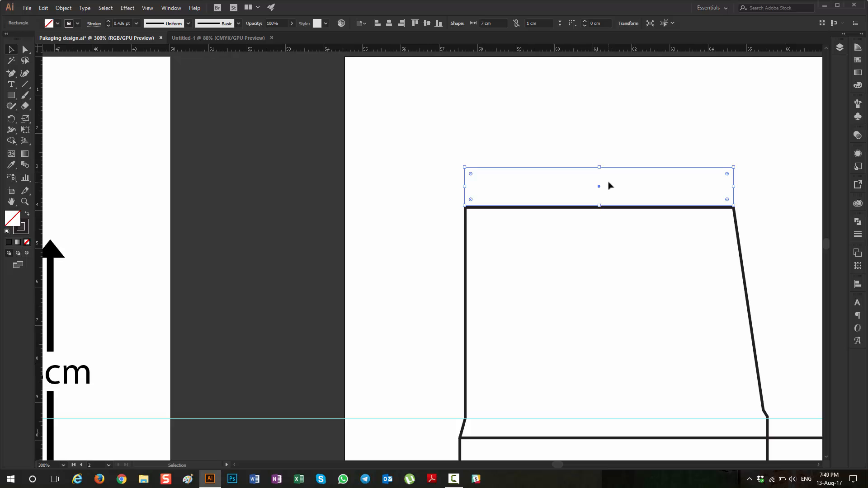
click(609, 186)
Step: Duplicate the tapered top flap horizontally onto the upper edge of the second narrow panel, beside the tall lid flap
scroll(608, 185, down, 4)
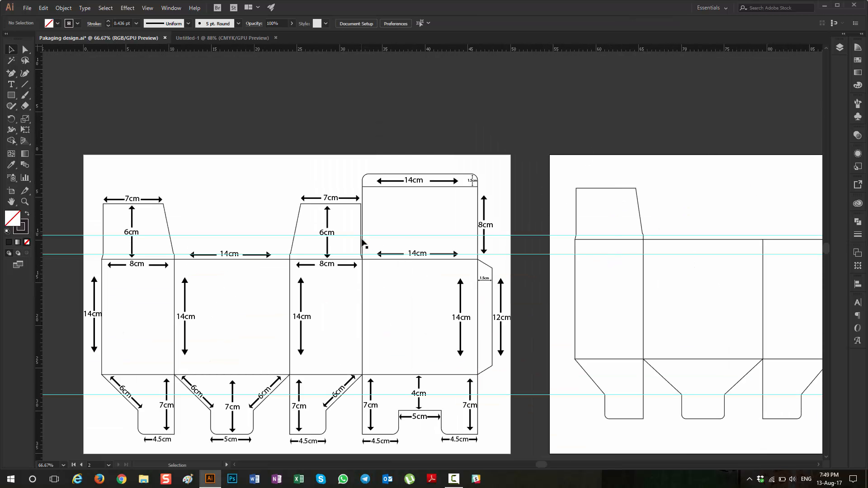
click(611, 211)
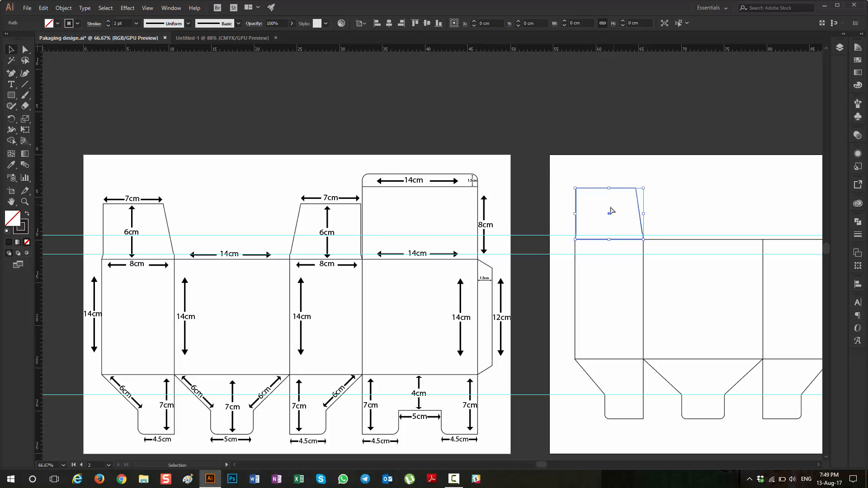
scroll(608, 210, right, 5)
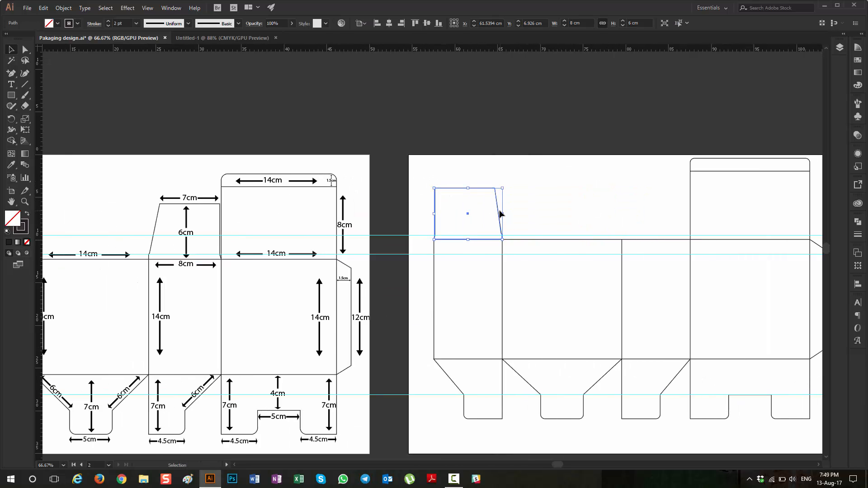
drag(499, 213, 686, 215)
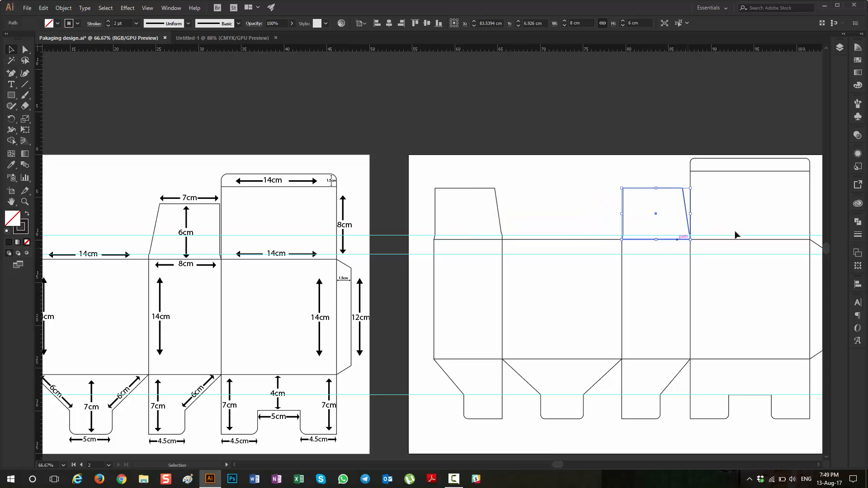
Step: Reflect the copied flap across the vertical axis so its slanted side faces the wide front panel
right_click(687, 215)
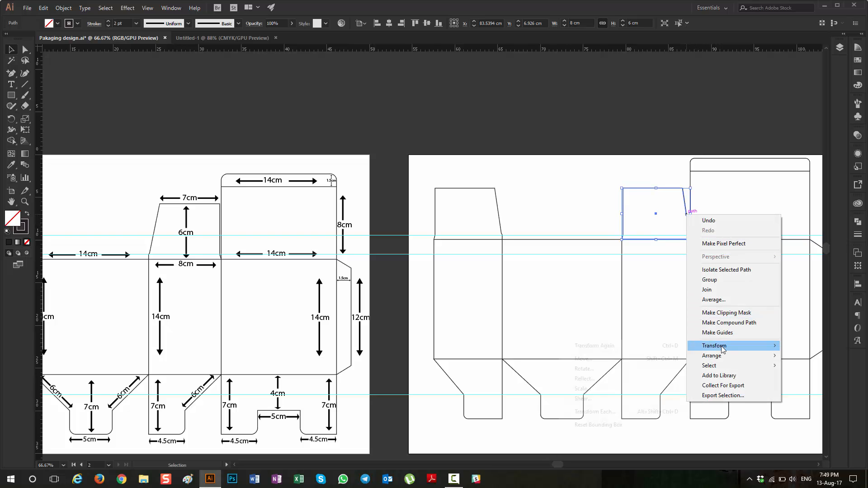
mouse_move(722, 349)
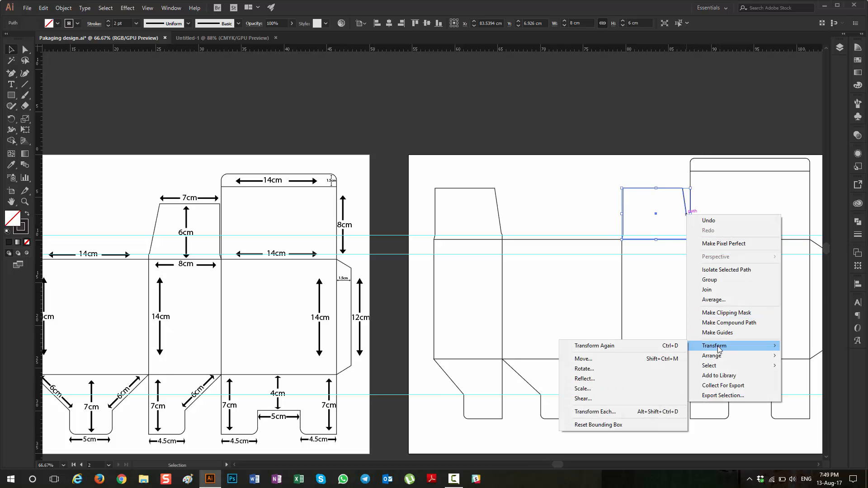
click(580, 379)
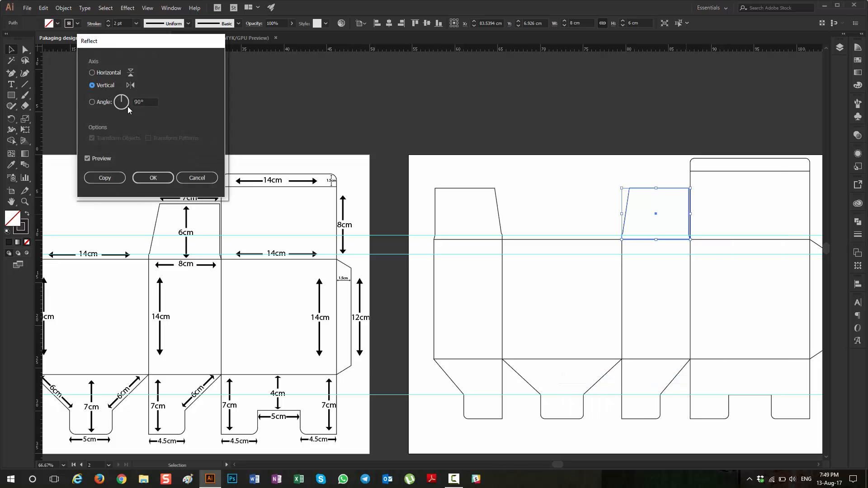
click(95, 160)
click(95, 160)
click(159, 178)
click(616, 182)
Step: Examine the redrawn dieline as a whole and compare it with the dimensioned template
key(ctrl+minus)
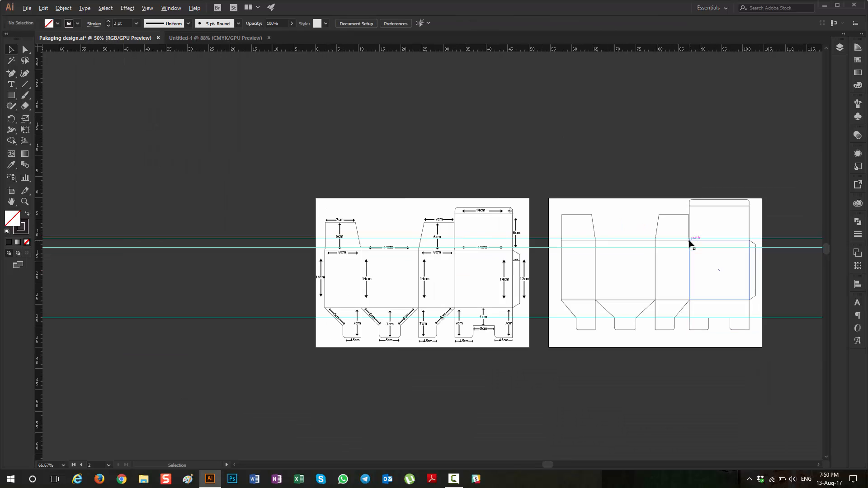
scroll(689, 240, down, 1)
scroll(574, 253, up, 4)
scroll(573, 253, down, 3)
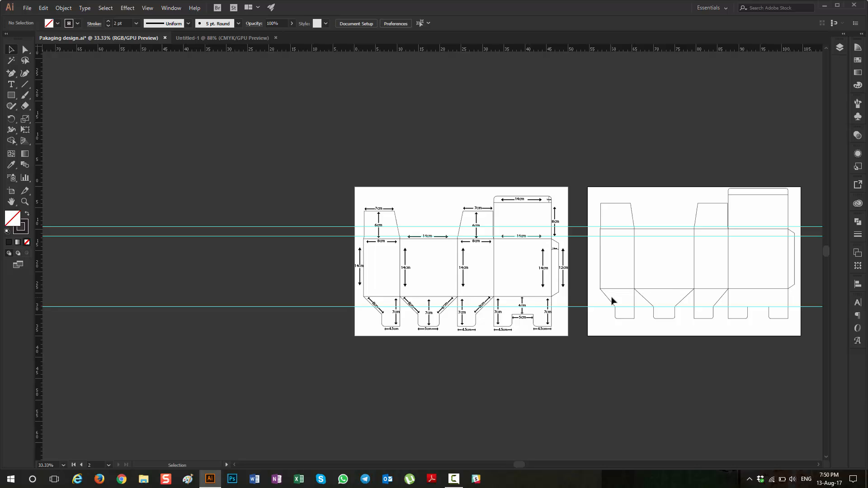
scroll(572, 294, right, 3)
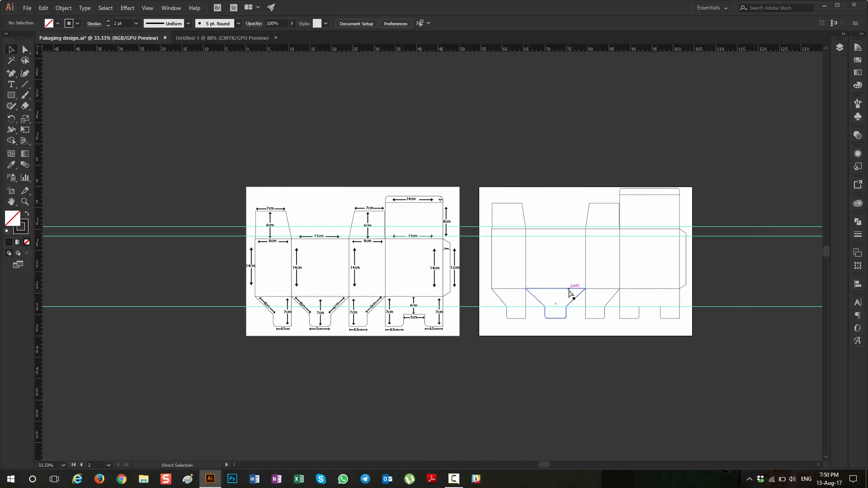
scroll(687, 225, up, 1)
scroll(695, 263, up, 2)
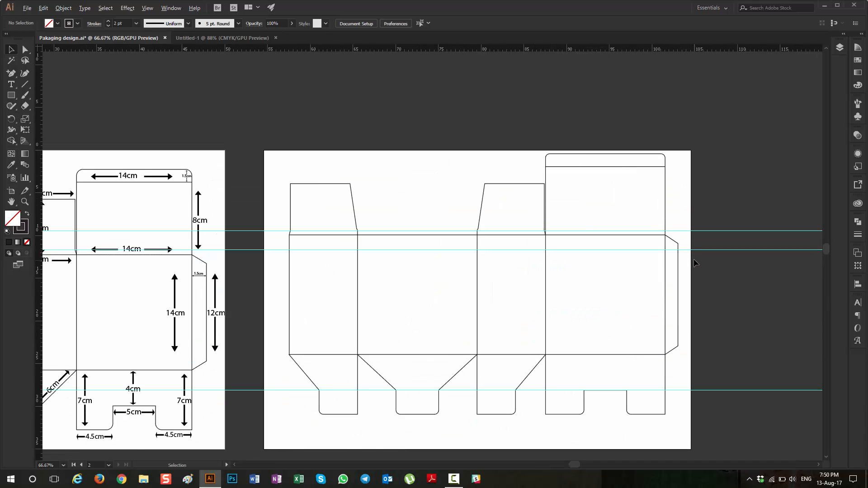
scroll(694, 255, down, 1)
scroll(752, 147, right, 1)
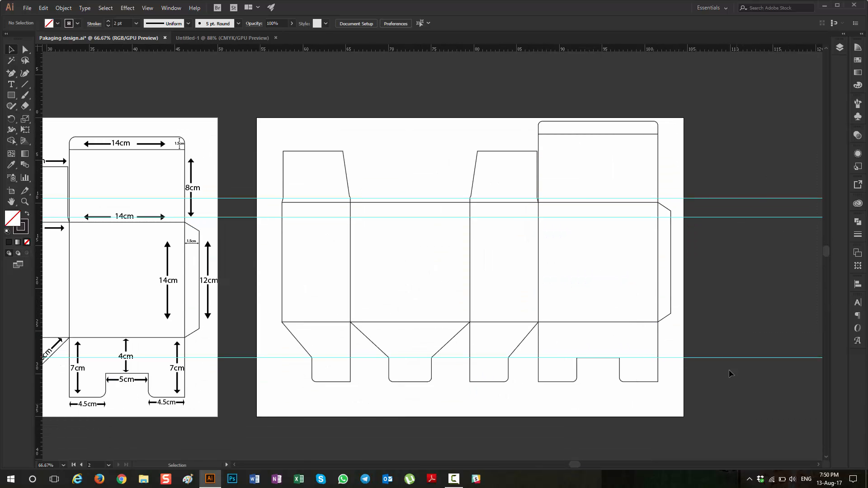
Step: Hide the guides across both artboards and clear the selection
right_click(718, 215)
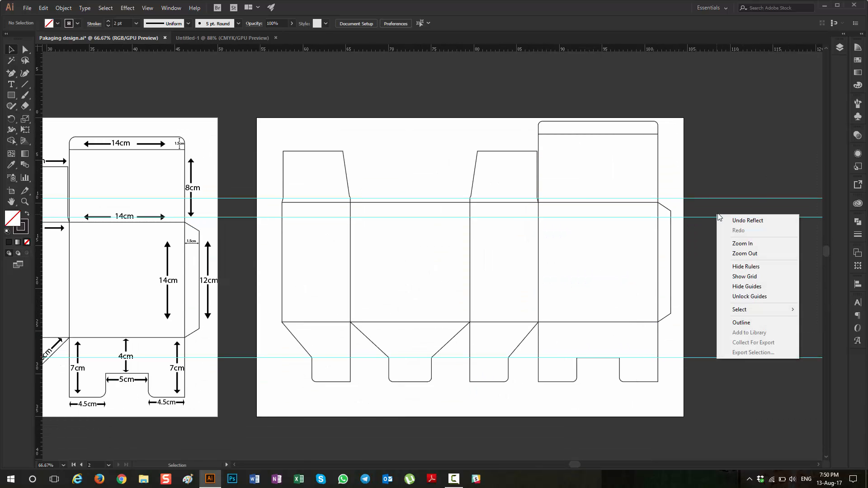
click(752, 287)
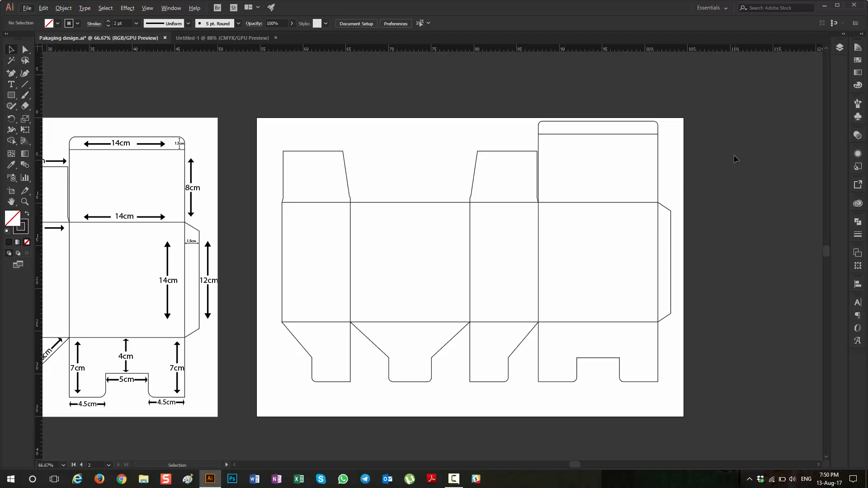
click(667, 209)
click(715, 214)
Step: Select all parts of the redrawn dieline on the second artboard and group them
drag(255, 115, 685, 408)
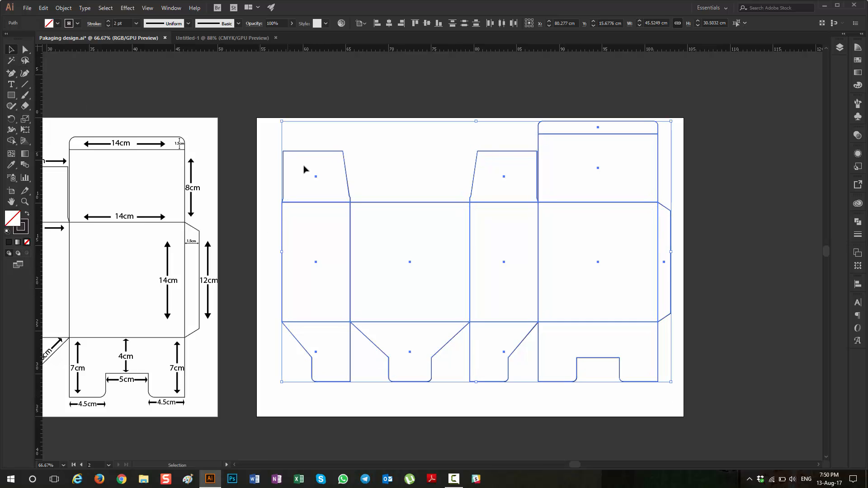
key(ctrl+g)
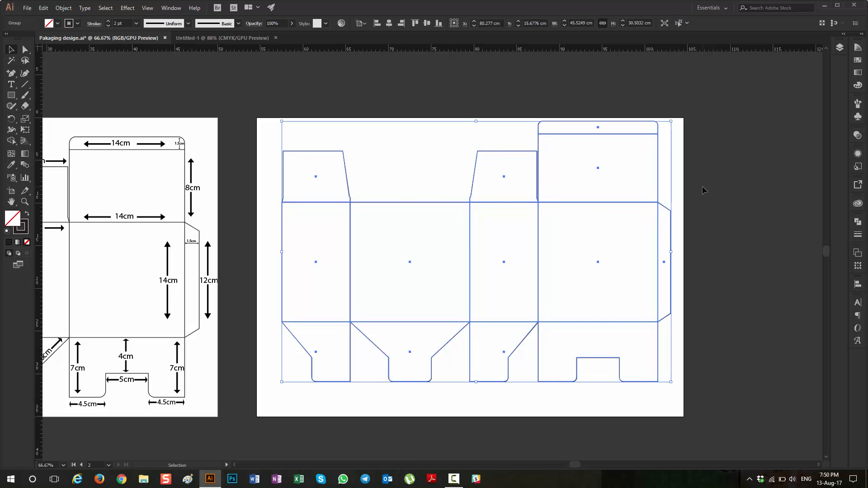
click(729, 198)
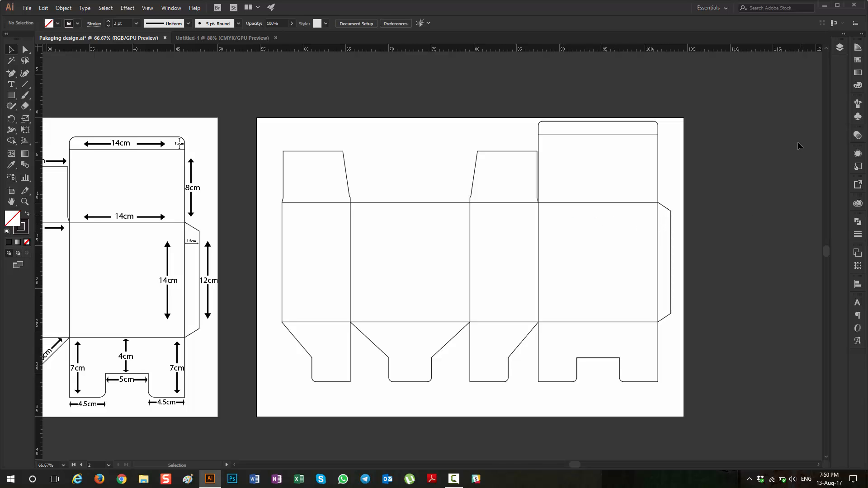
Step: Copy the grouped dieline from the packaging document and paste it into the blank Untitled-1 document
scroll(612, 169, down, 3)
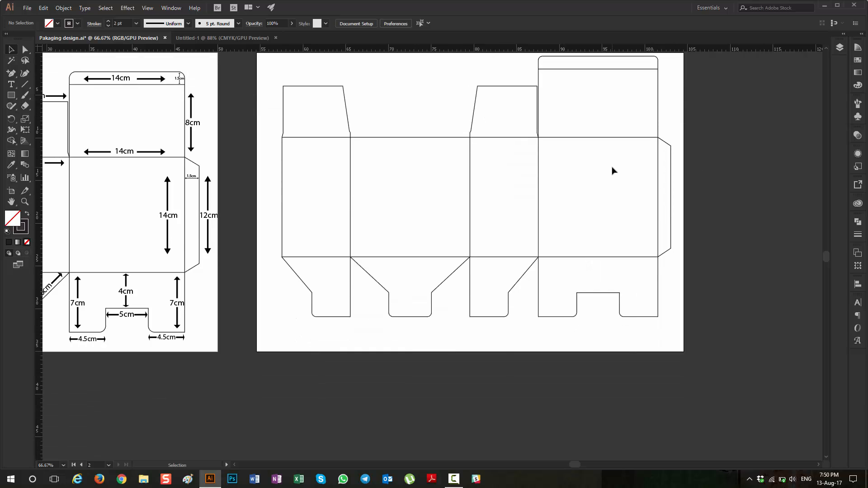
scroll(612, 170, down, 2)
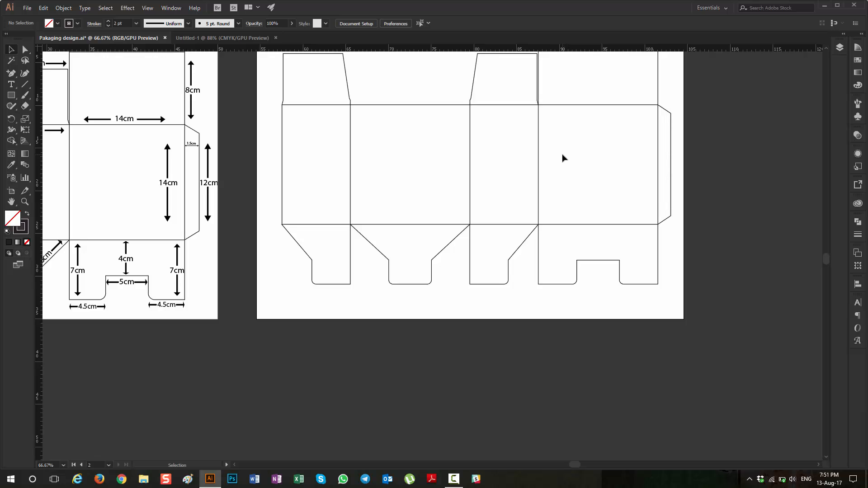
scroll(563, 156, right, 6)
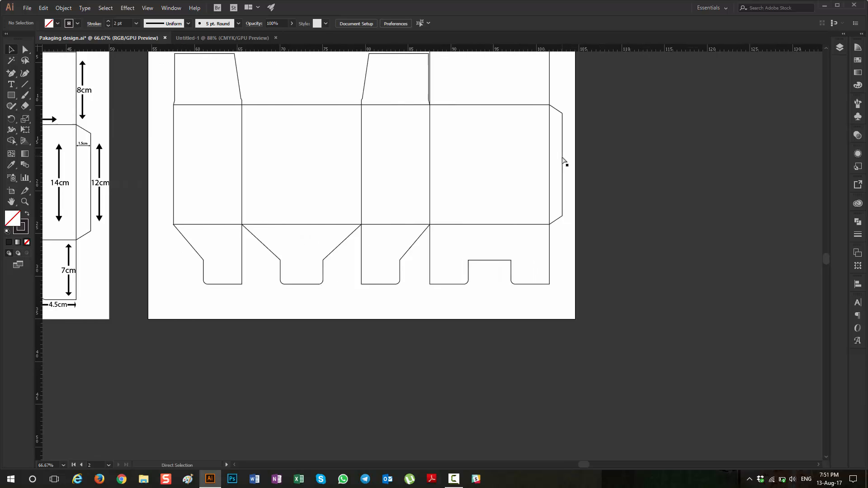
scroll(568, 160, left, 1)
scroll(567, 160, up, 2)
scroll(566, 162, down, 4)
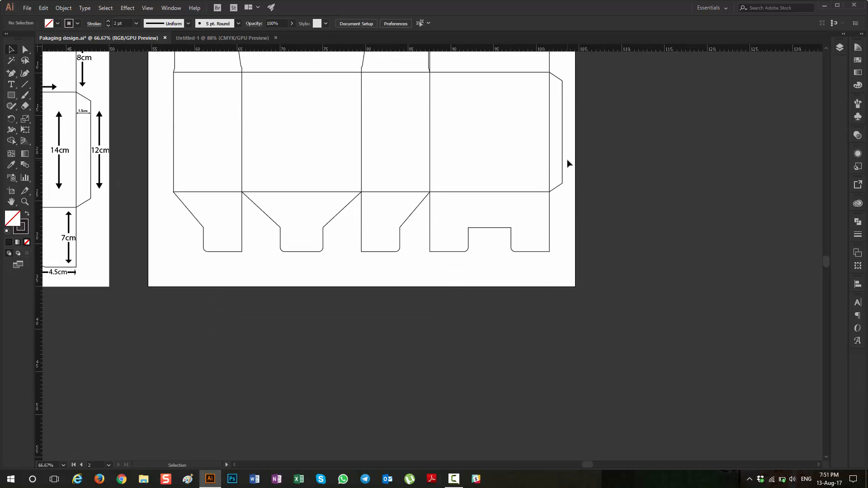
click(213, 38)
click(128, 40)
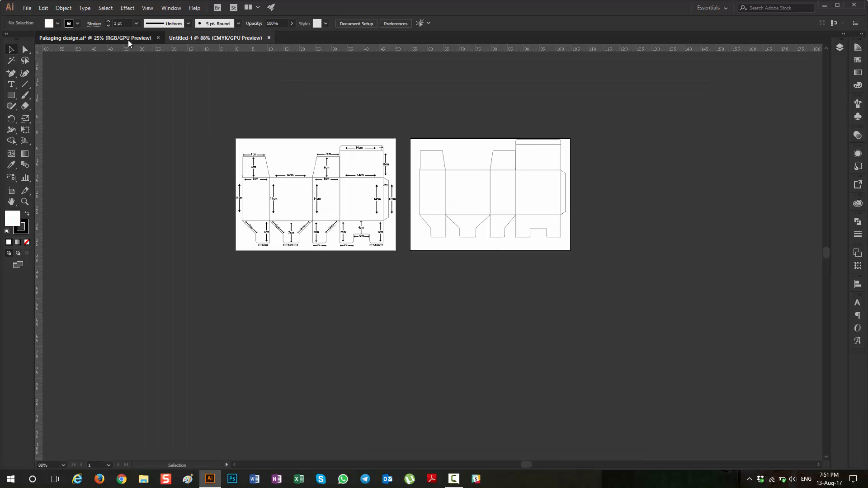
click(492, 170)
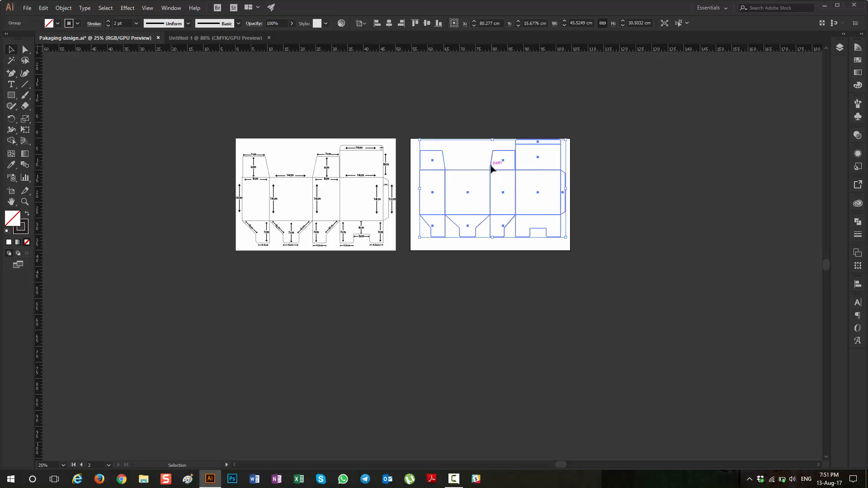
click(231, 38)
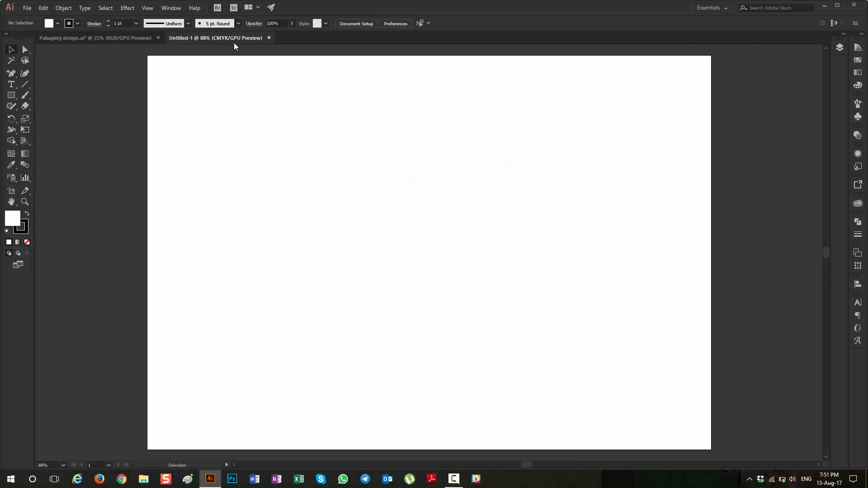
key(ctrl+v)
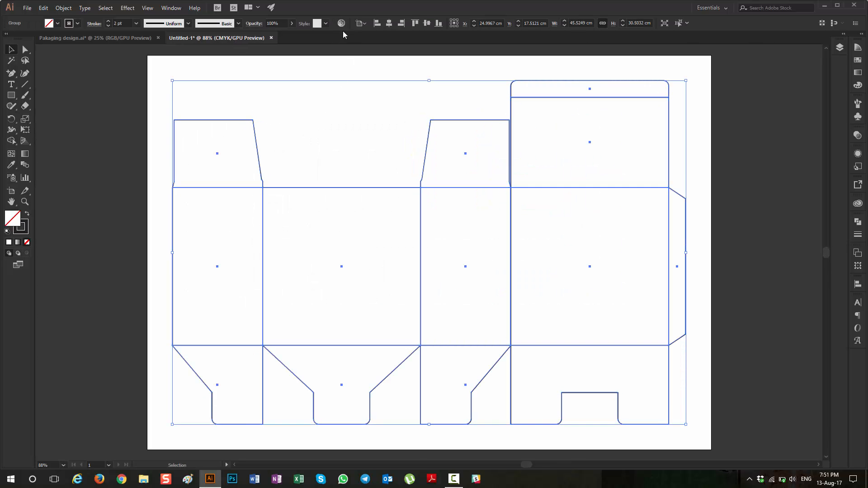
Step: Centre the pasted dieline group horizontally and vertically on the artboard, leaving it deselected
click(389, 23)
click(426, 23)
click(764, 203)
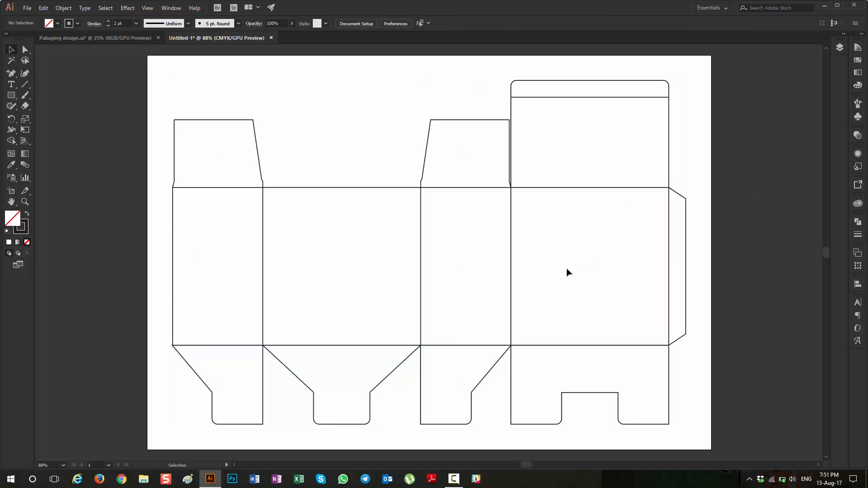
click(510, 121)
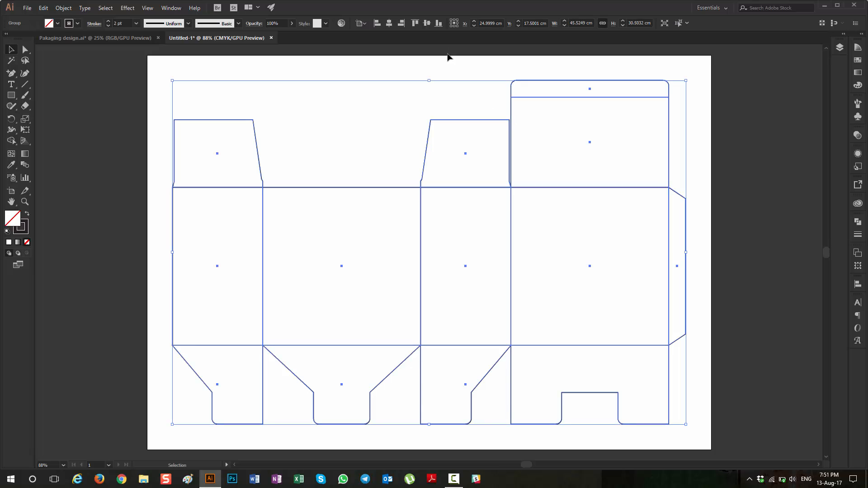
click(369, 25)
click(670, 85)
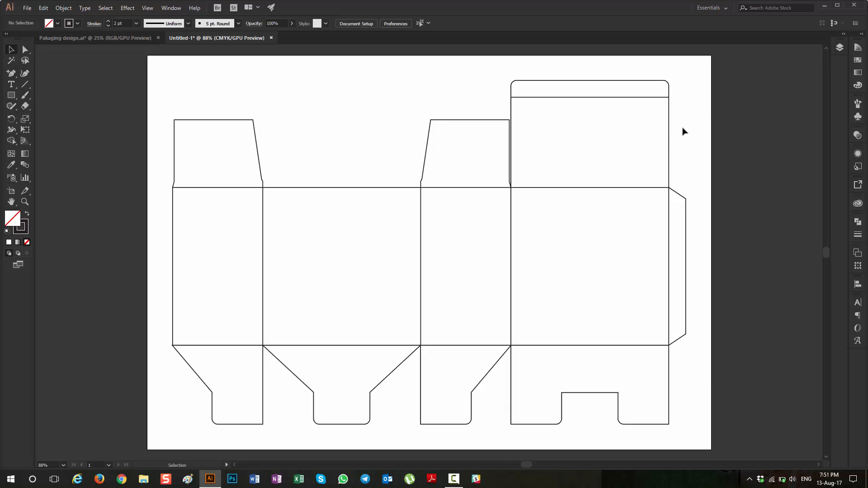
Step: Expand Layer 1 to list its contents, copy the dieline group and paste the duplicate in place
click(669, 130)
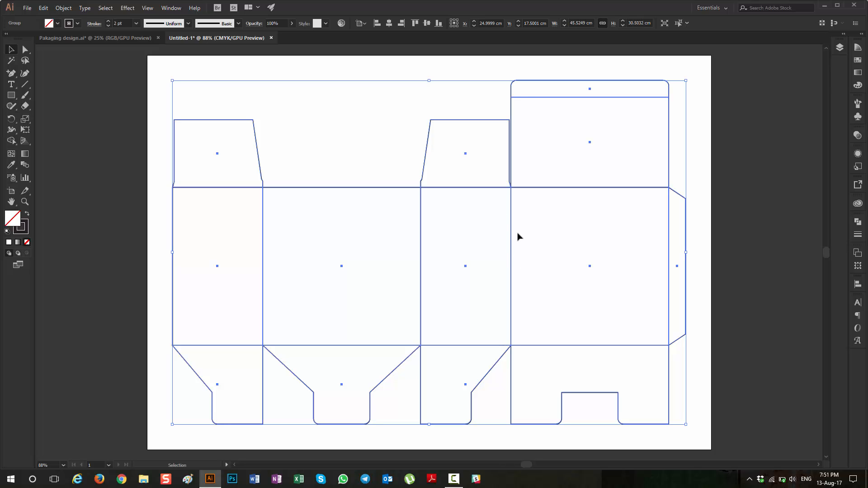
click(840, 44)
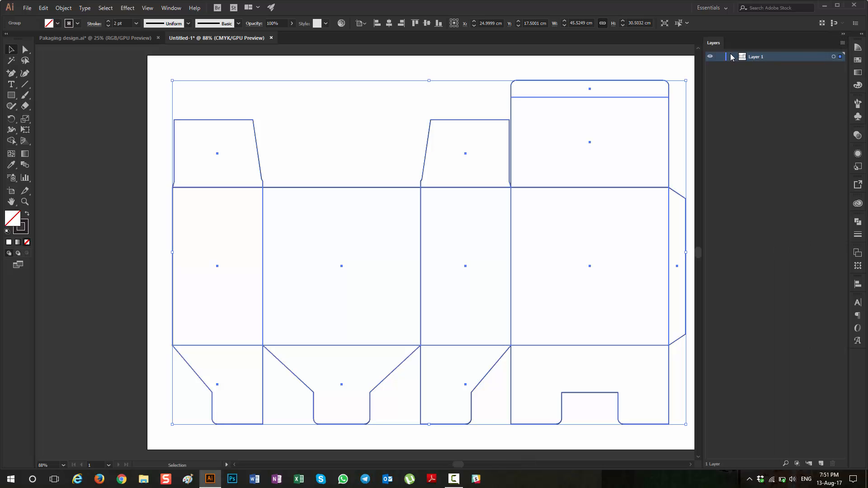
click(732, 57)
click(44, 8)
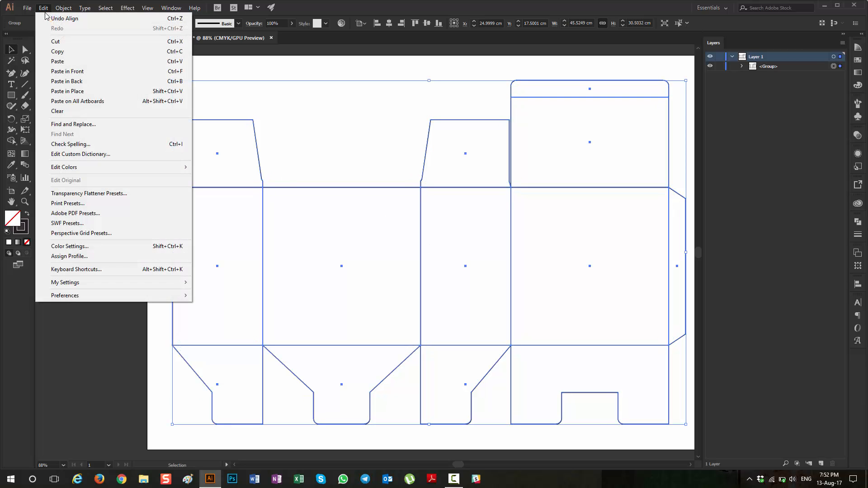
click(58, 51)
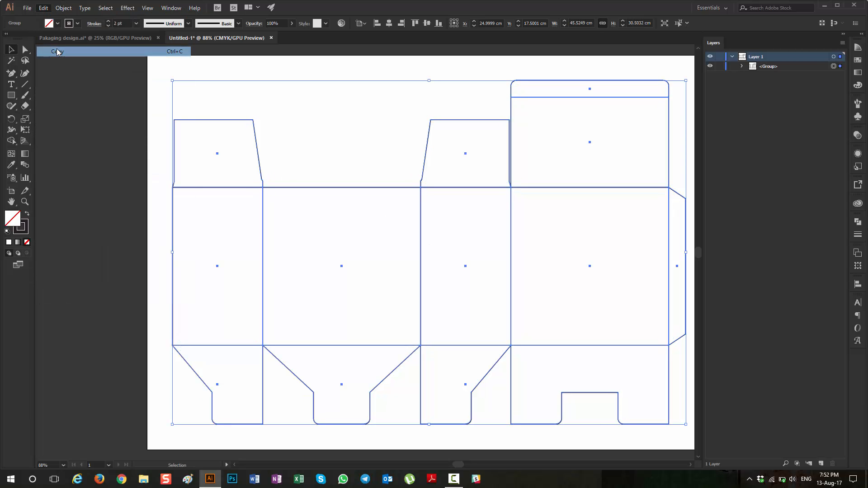
click(43, 7)
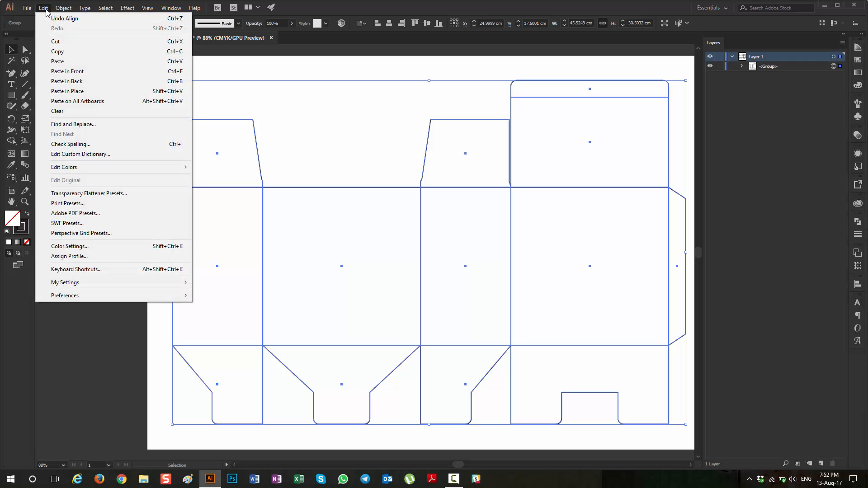
click(66, 91)
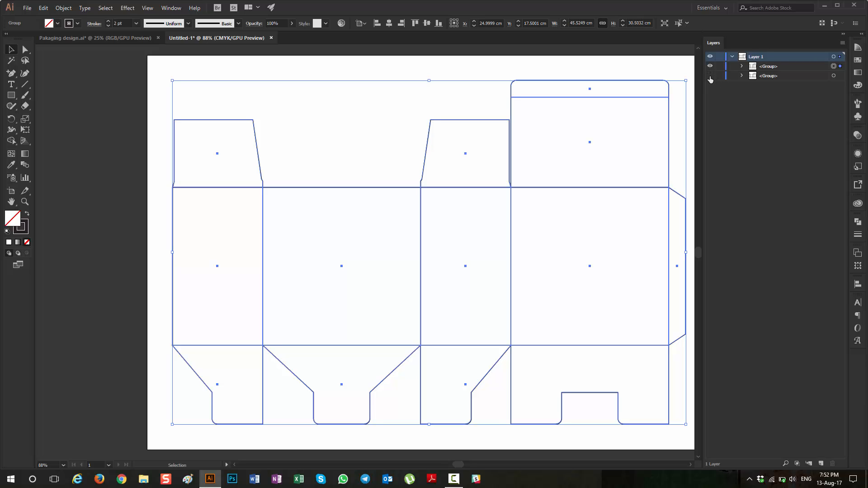
Step: Show and target the lower dieline group, and hide it again so only the upper copy is displayed
click(835, 77)
click(773, 76)
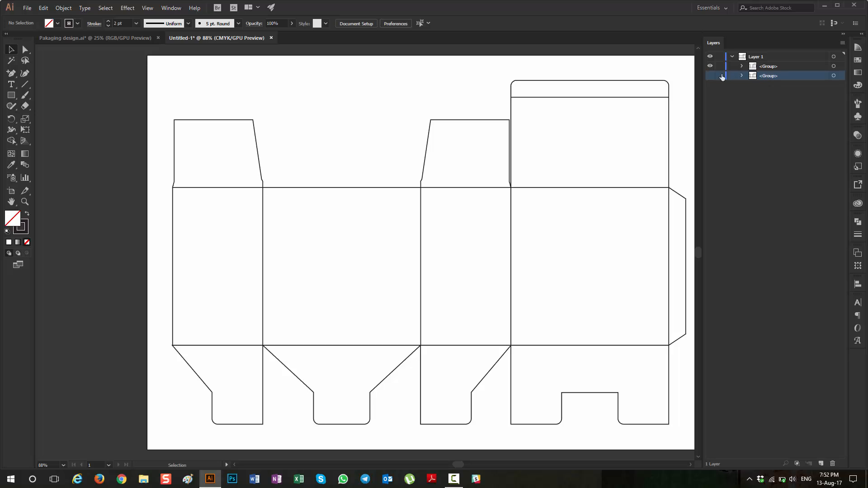
click(711, 75)
click(835, 75)
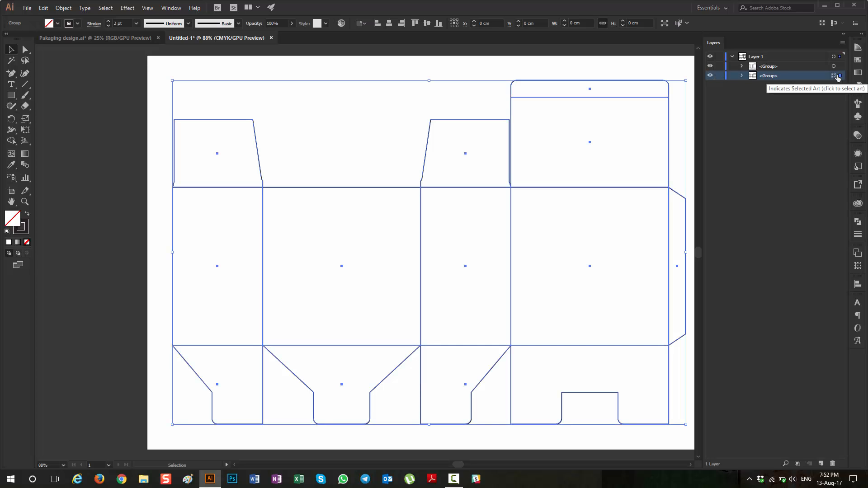
click(710, 77)
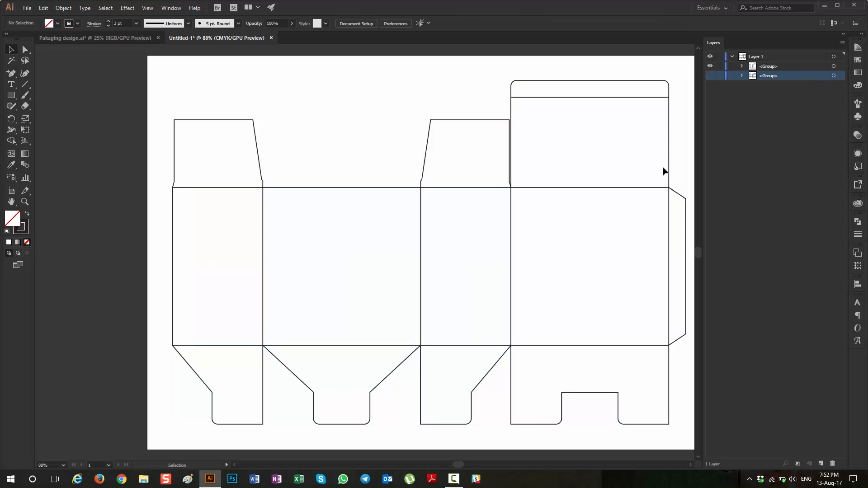
Step: Select the visible dieline group, combine its panels with Pathfinder's Unite, and deselect it
click(774, 67)
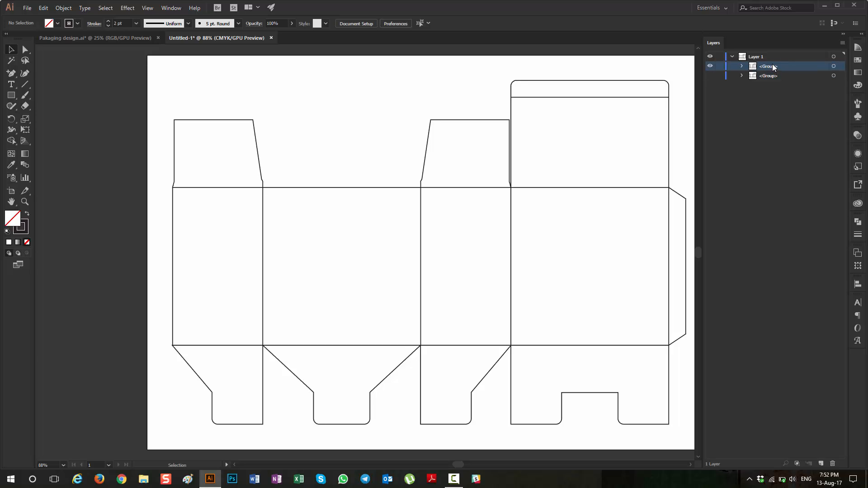
click(455, 235)
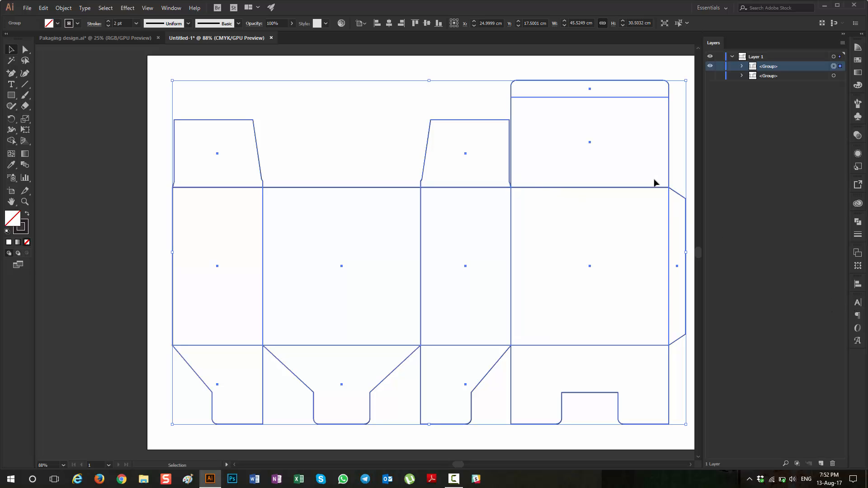
click(858, 224)
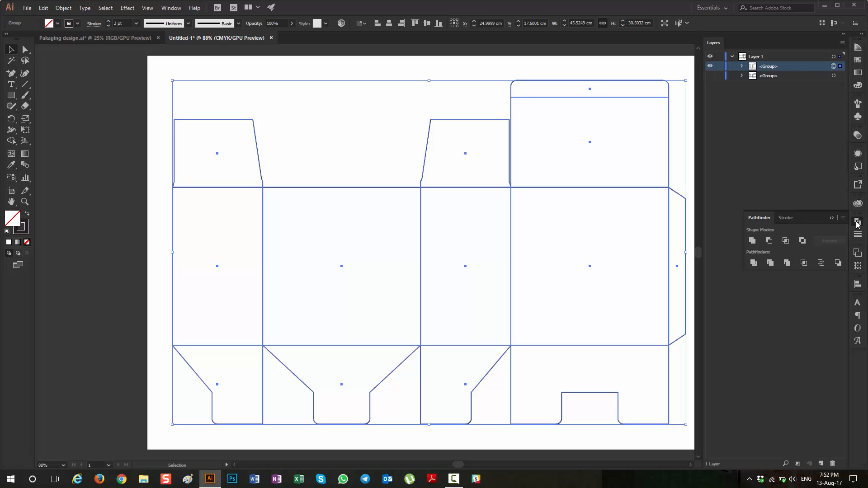
click(170, 9)
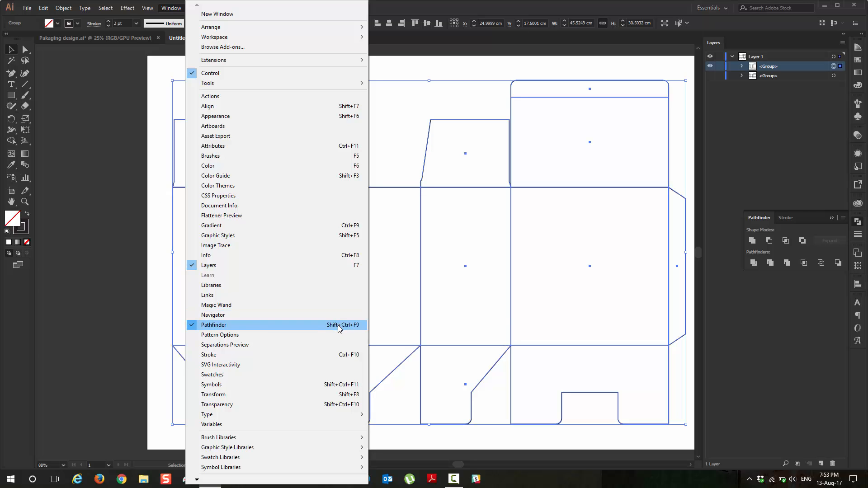
click(552, 3)
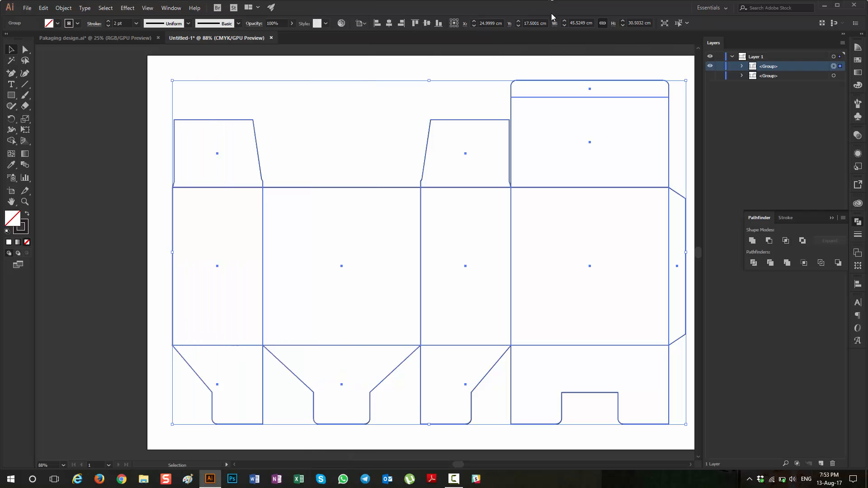
click(753, 242)
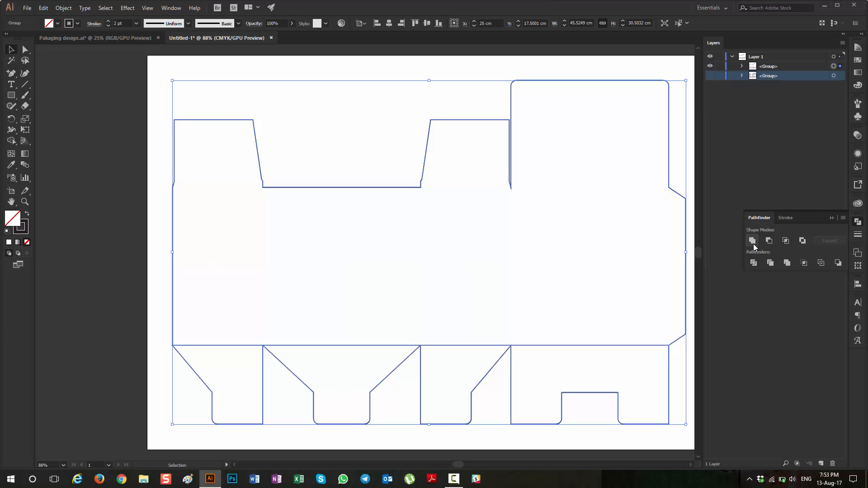
click(99, 173)
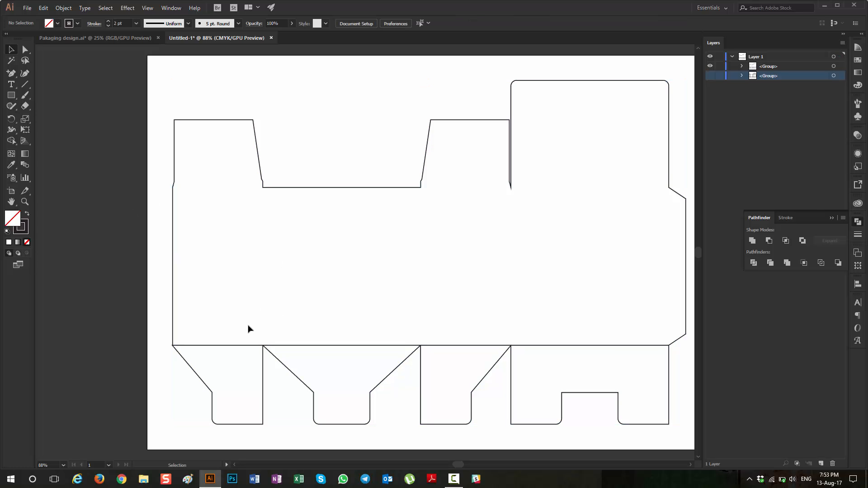
Step: Try to merge the bottom flaps into the united box body with the Shape Builder tool
drag(236, 326, 461, 359)
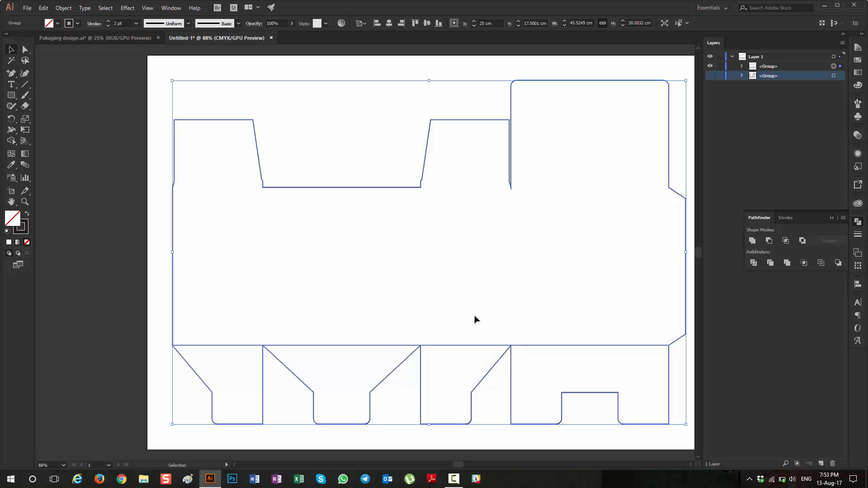
scroll(473, 349, up, 6)
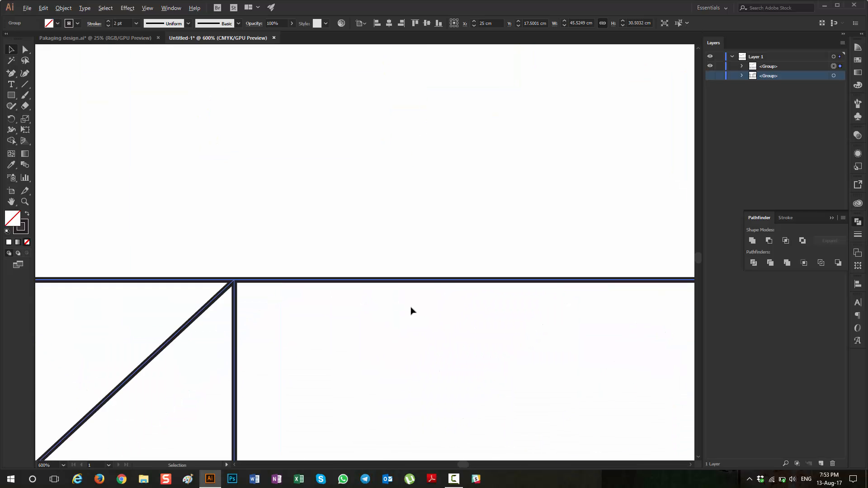
scroll(398, 308, down, 3)
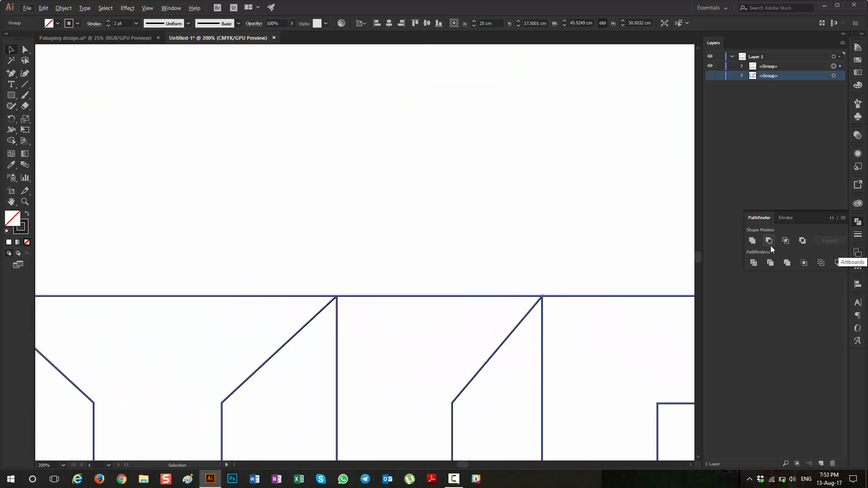
scroll(669, 266, down, 5)
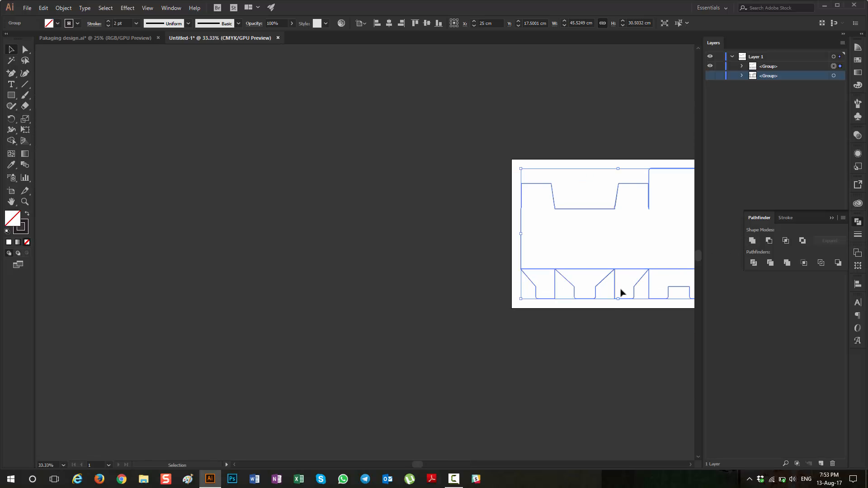
scroll(573, 284, right, 3)
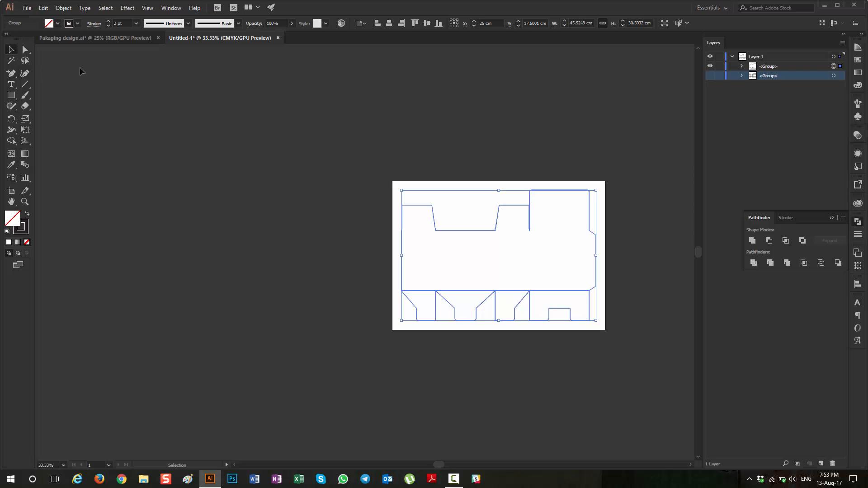
click(130, 103)
click(441, 296)
click(12, 141)
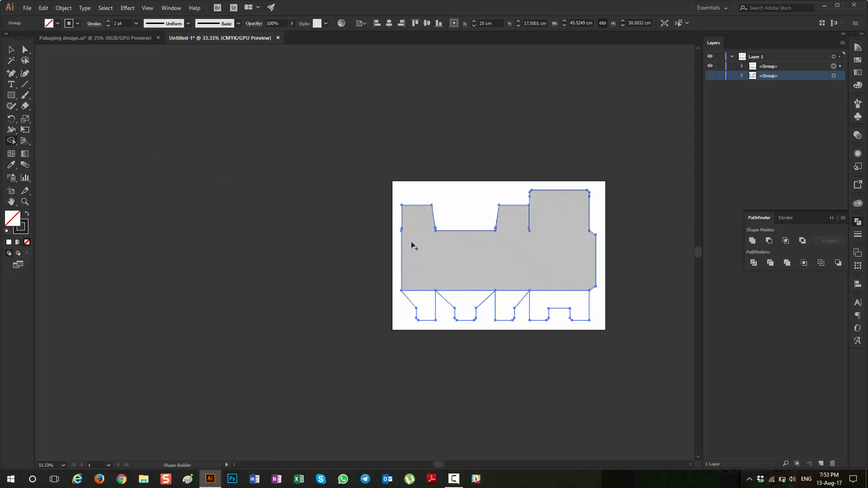
mouse_move(413, 270)
mouse_down()
mouse_move(415, 299)
mouse_move(426, 285)
mouse_up()
scroll(427, 298, up, 4)
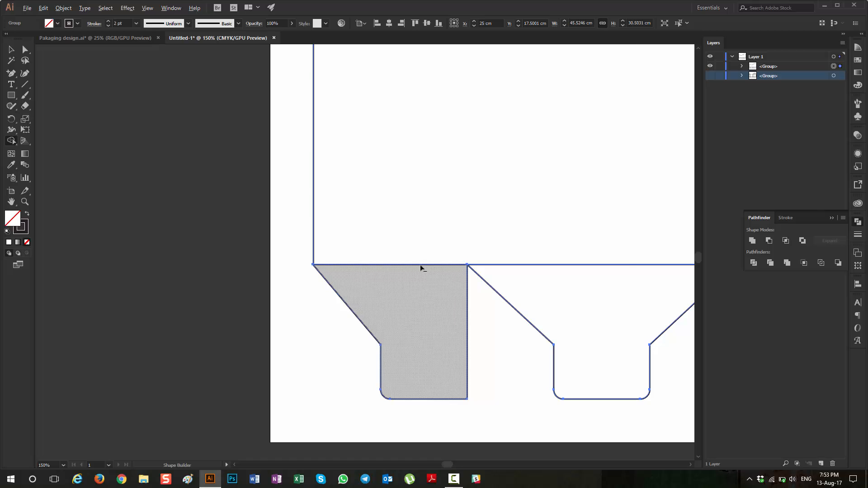
scroll(422, 269, down, 2)
scroll(425, 274, up, 3)
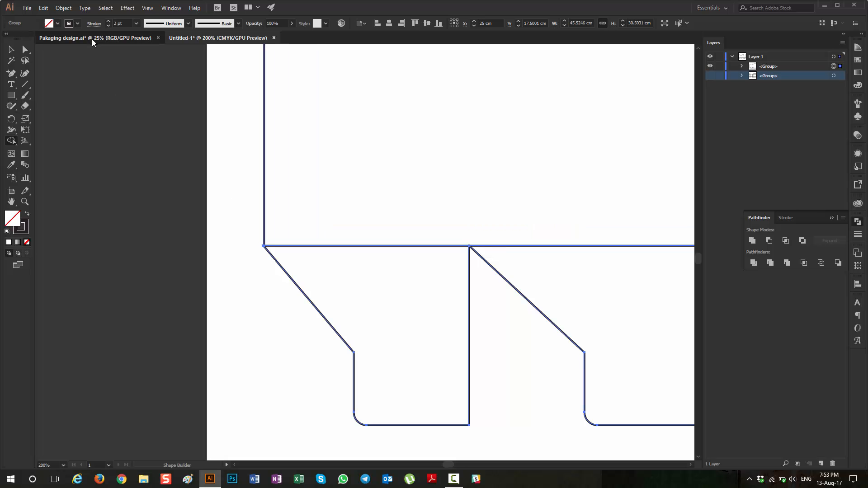
Step: Check the original dieline in Pakaging design.ai, and examine the joints between body and bottom flaps in Untitled-1
click(92, 39)
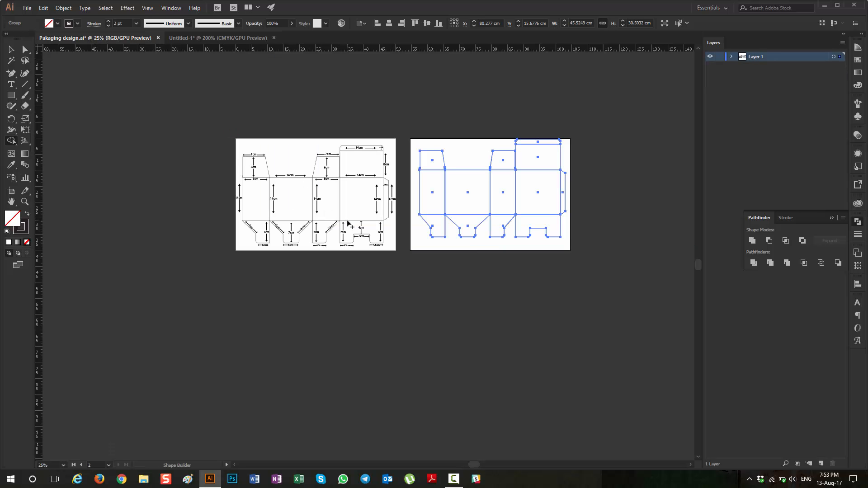
key(ctrl+c)
click(230, 36)
key(ctrl+f)
scroll(420, 195, down, 2)
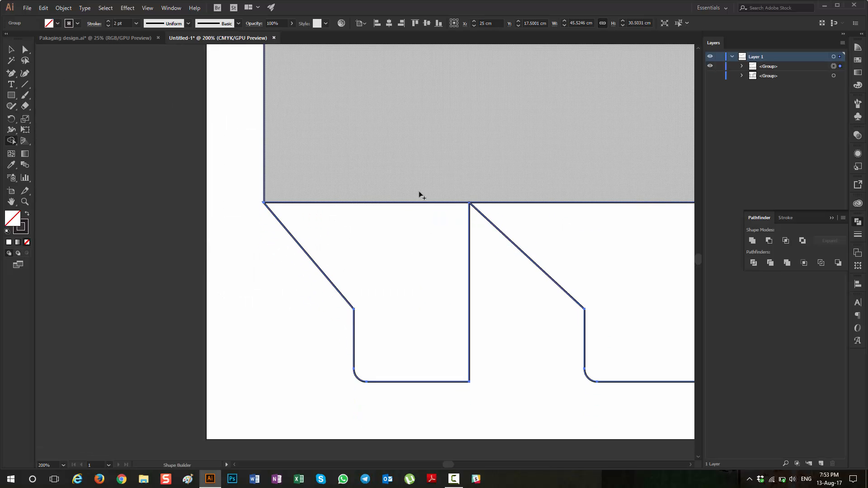
scroll(420, 195, down, 1)
click(11, 49)
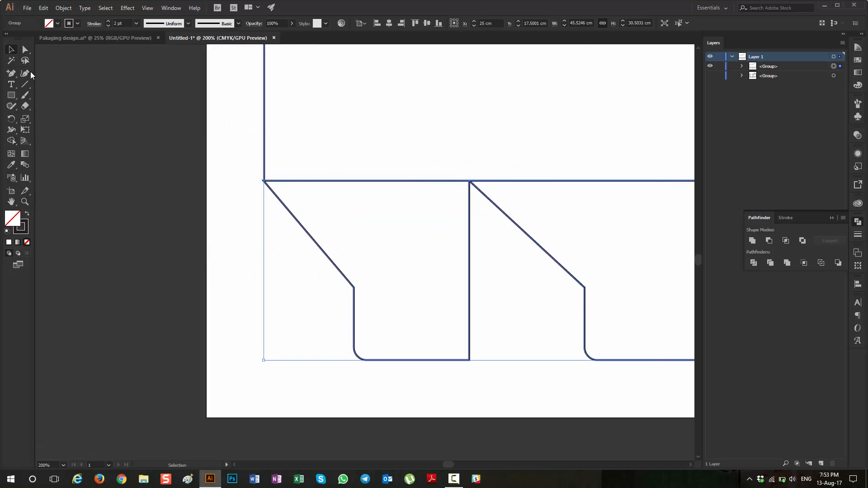
click(221, 193)
scroll(456, 161, down, 3)
scroll(456, 161, right, 3)
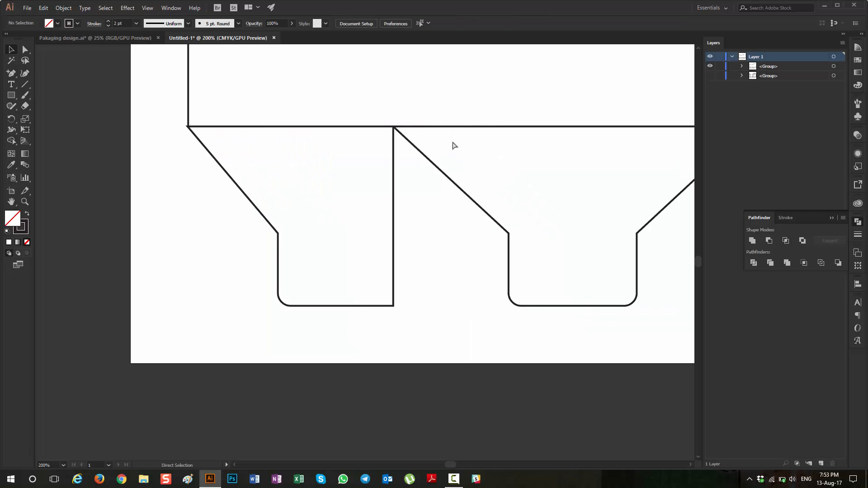
scroll(513, 249, right, 2)
scroll(449, 207, down, 4)
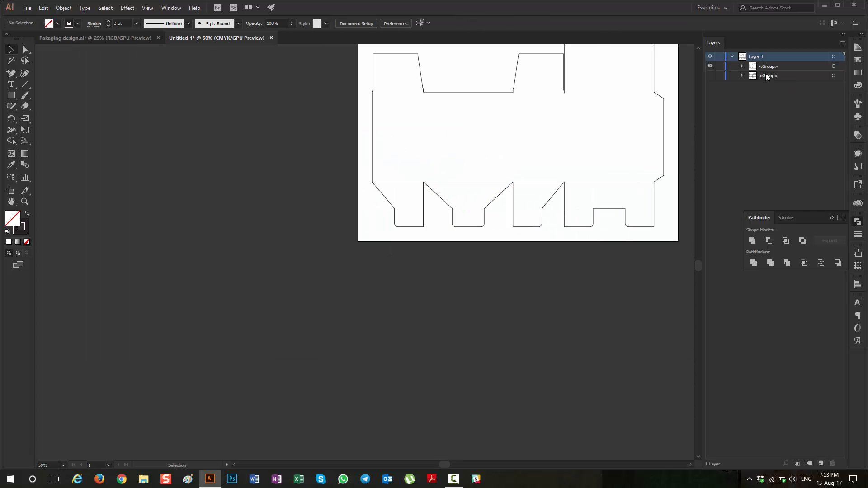
Step: Expand the united group and target its paths to identify which ones form the bottom flaps
click(741, 66)
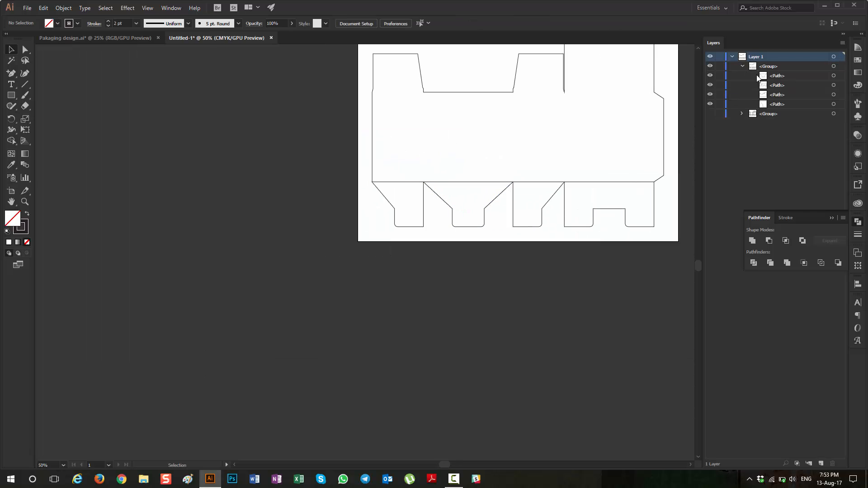
click(834, 76)
shift+click(834, 85)
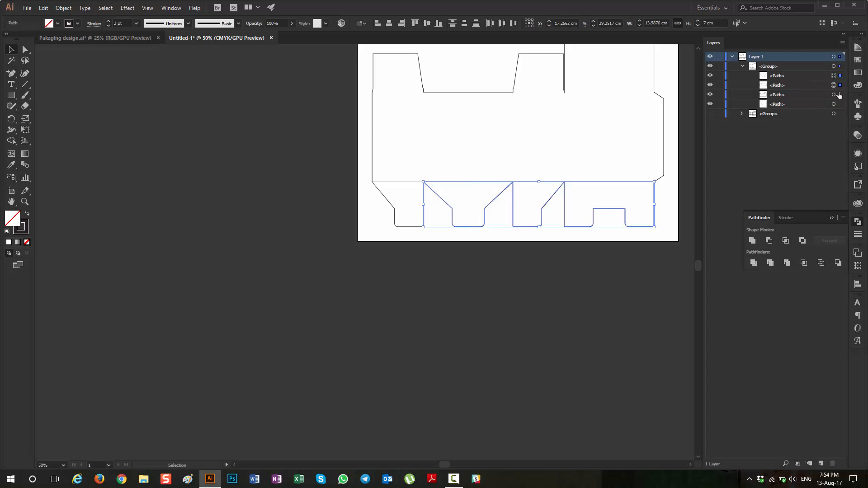
shift+click(834, 94)
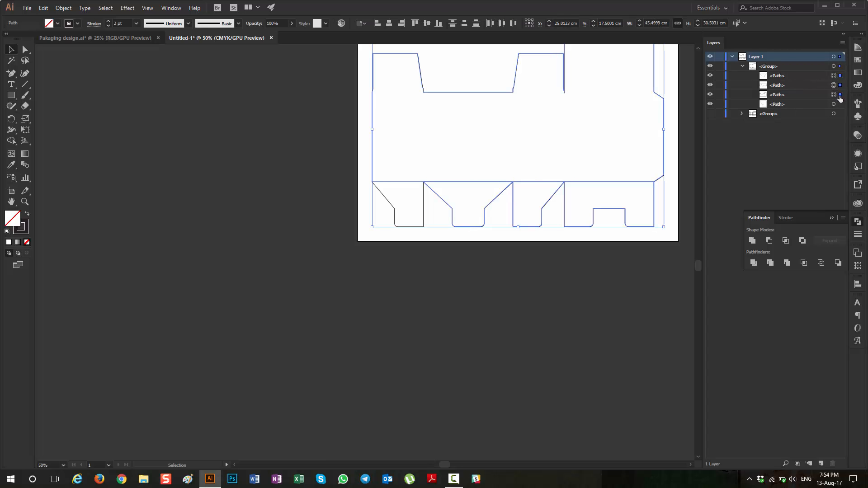
shift+click(839, 95)
shift+click(839, 104)
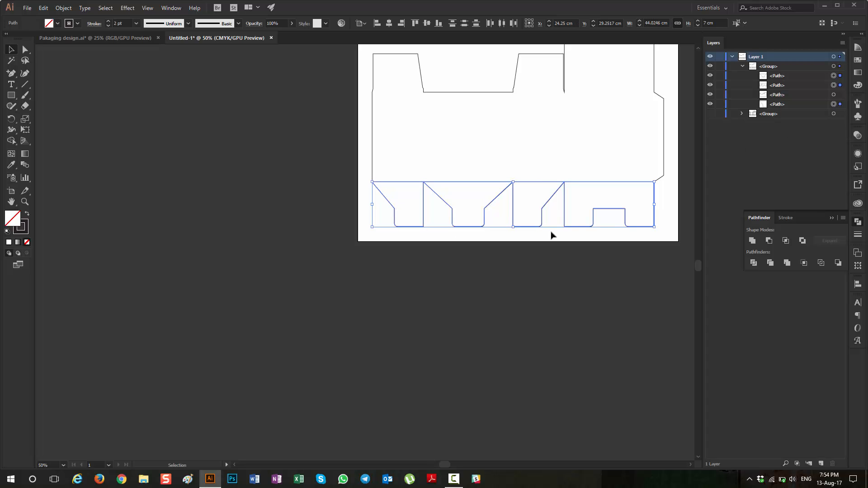
click(405, 316)
Step: Ungroup the united dieline into separate paths and deselect them
drag(361, 211, 660, 256)
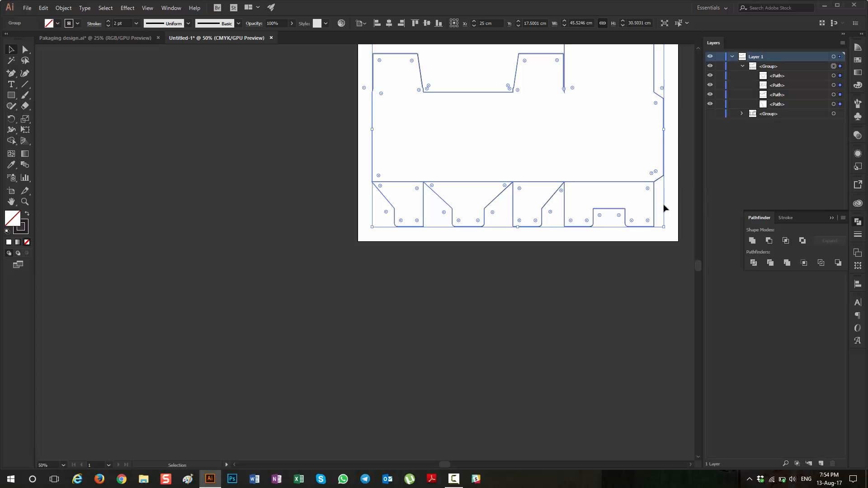
key(ctrl+shift+g)
click(355, 300)
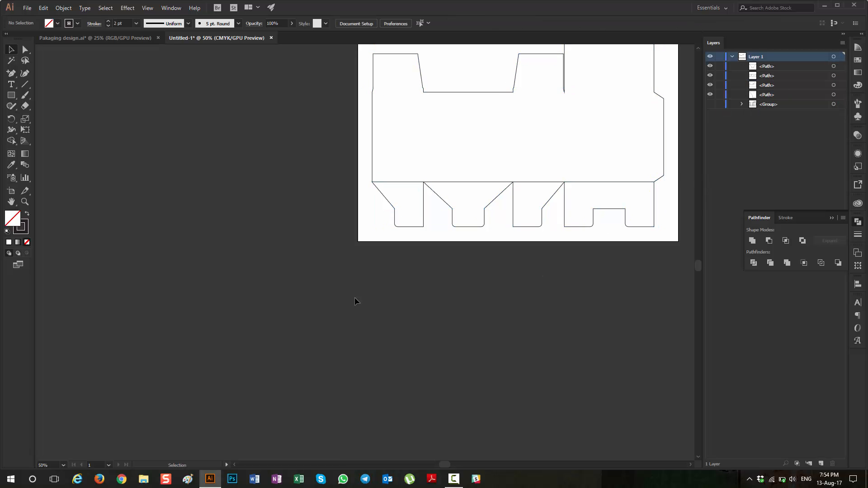
Step: Select only the bottom flap paths and nudge them up about 0.035 cm to overlap the box body
drag(401, 226, 710, 256)
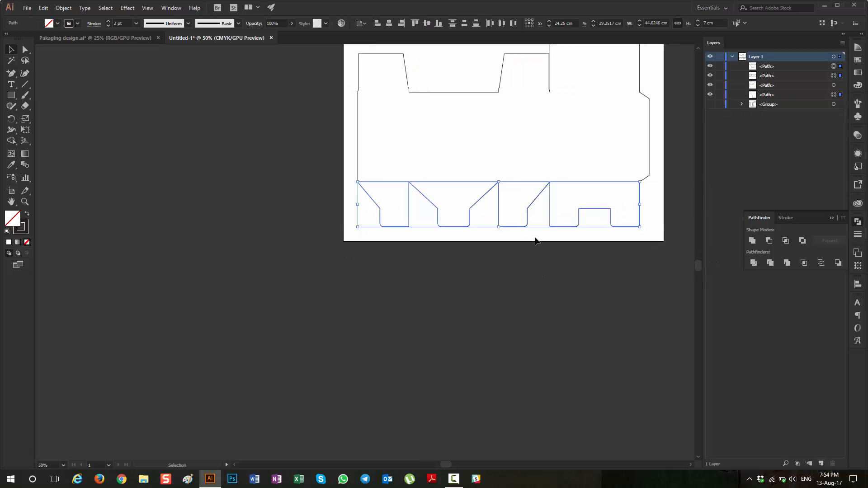
scroll(601, 189, up, 2)
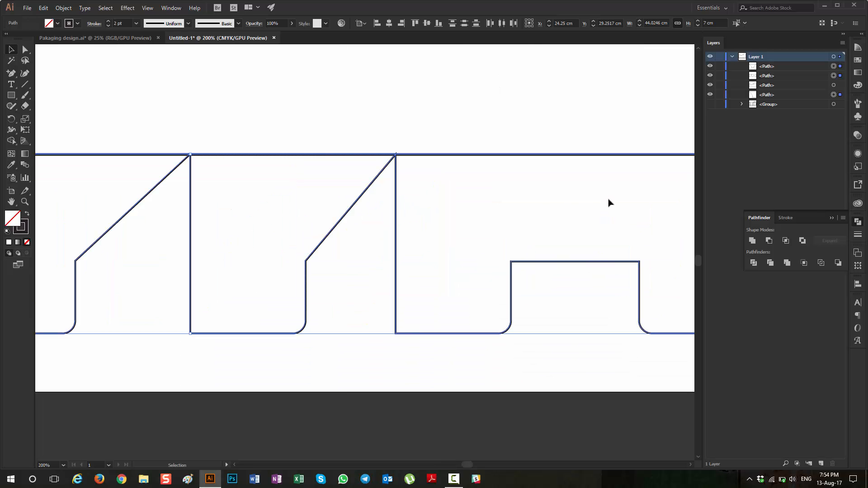
scroll(592, 198, down, 3)
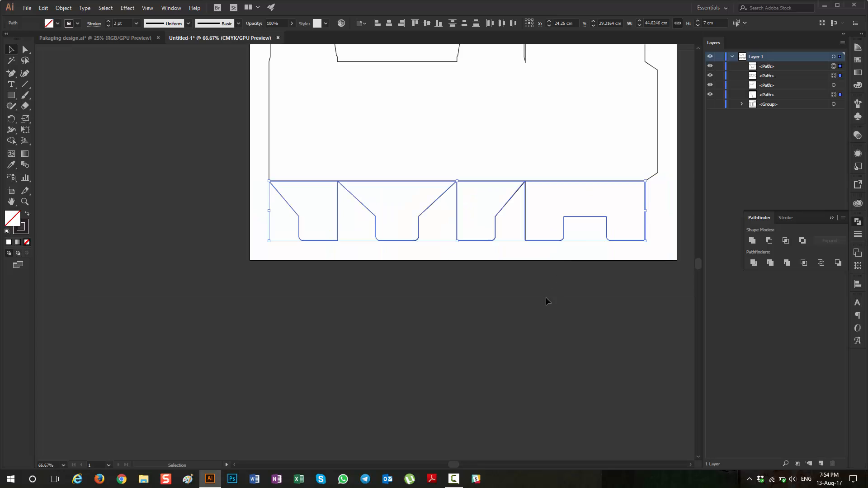
click(543, 307)
Step: Select the body and all bottom flap paths, unite them into a single outline, and deselect it
drag(209, 144, 435, 274)
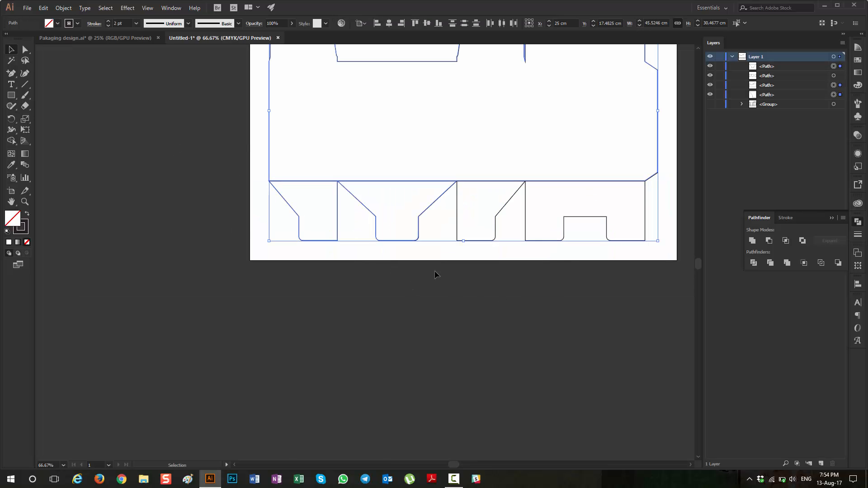
scroll(242, 159, down, 1)
drag(196, 120, 633, 307)
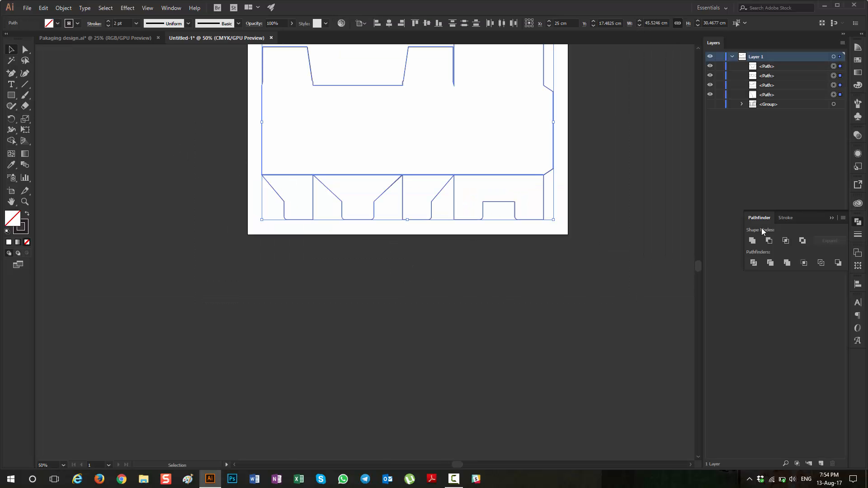
click(754, 242)
click(427, 242)
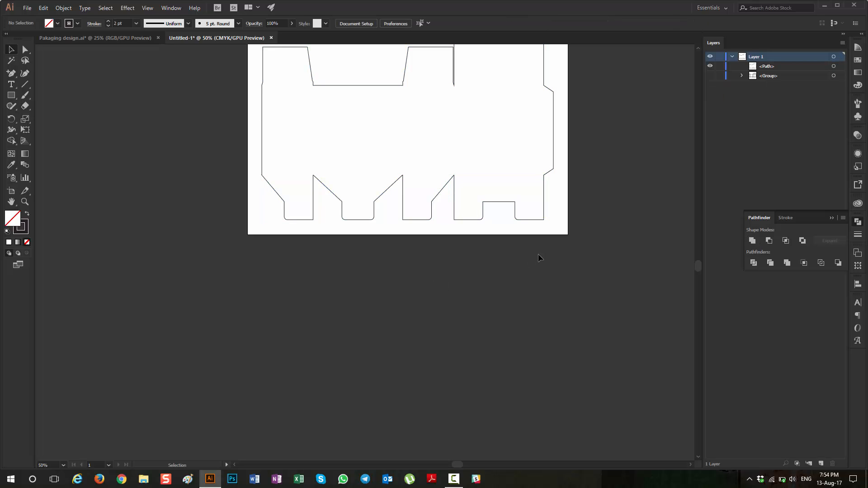
Step: Show the hidden dieline group briefly to compare its fold lines with the united outline, and hide it again
scroll(558, 272, up, 1)
scroll(564, 274, up, 1)
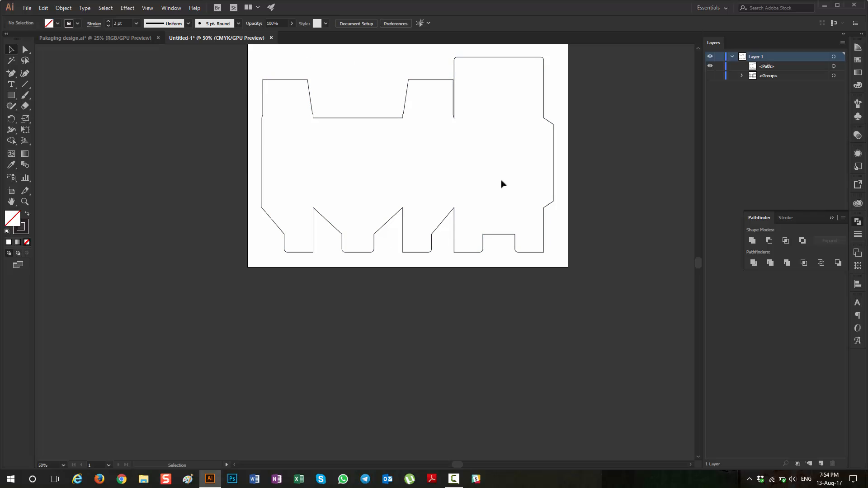
click(711, 75)
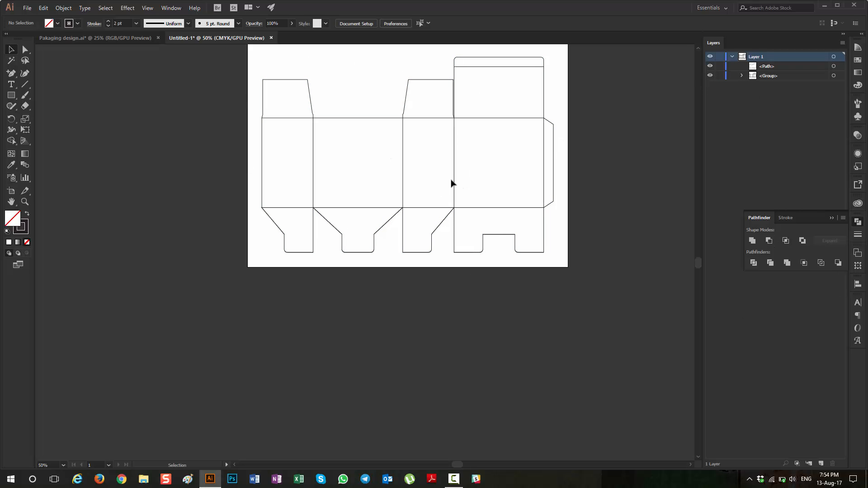
click(710, 75)
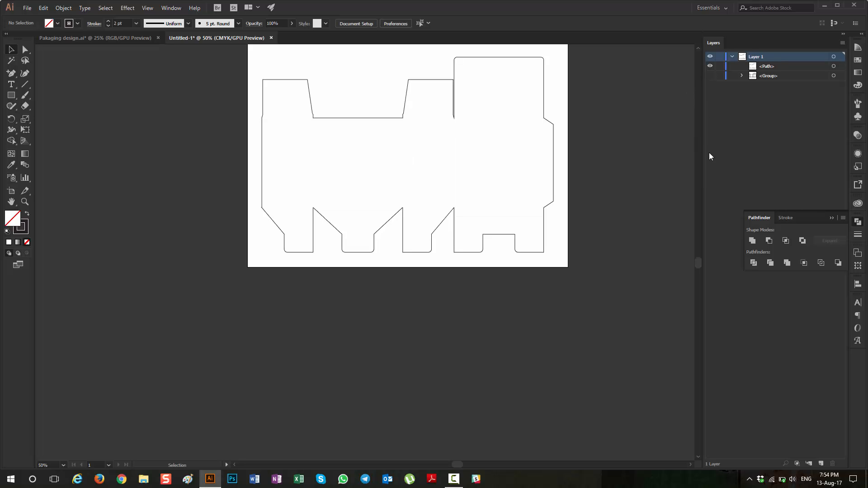
Step: Set the united box outline's stroke weight to 1 pt and deselect it
click(552, 121)
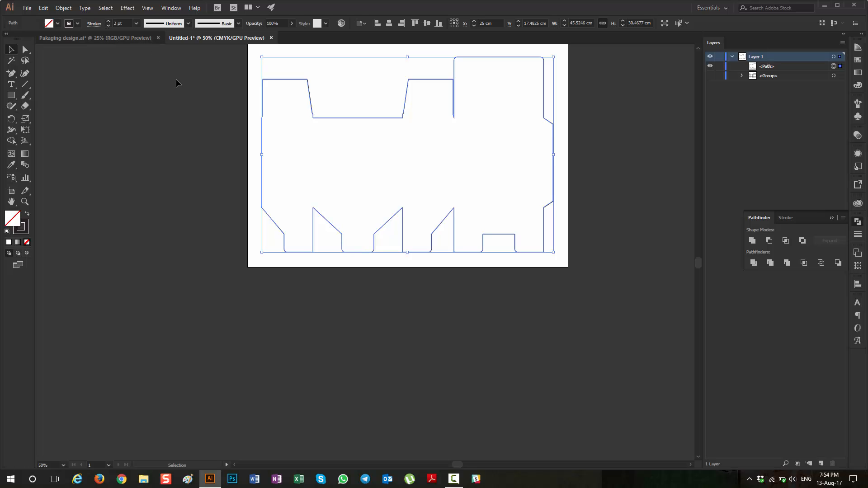
click(108, 26)
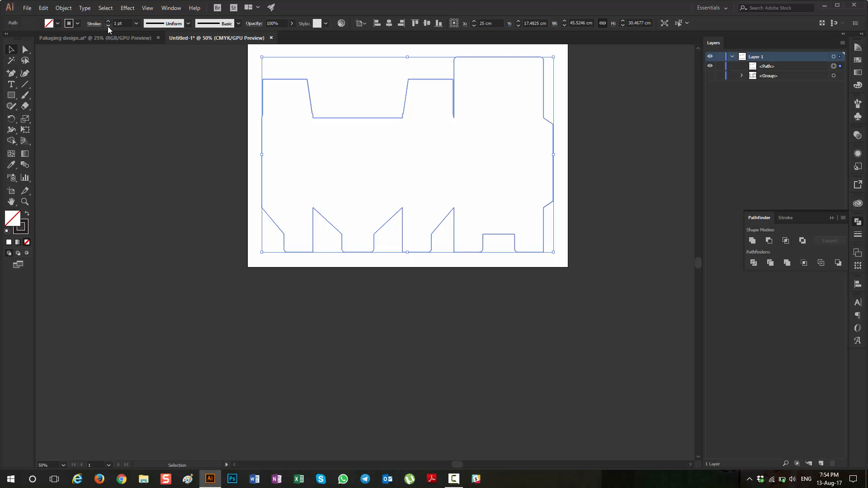
alt+scroll(580, 148, up, 3)
click(570, 149)
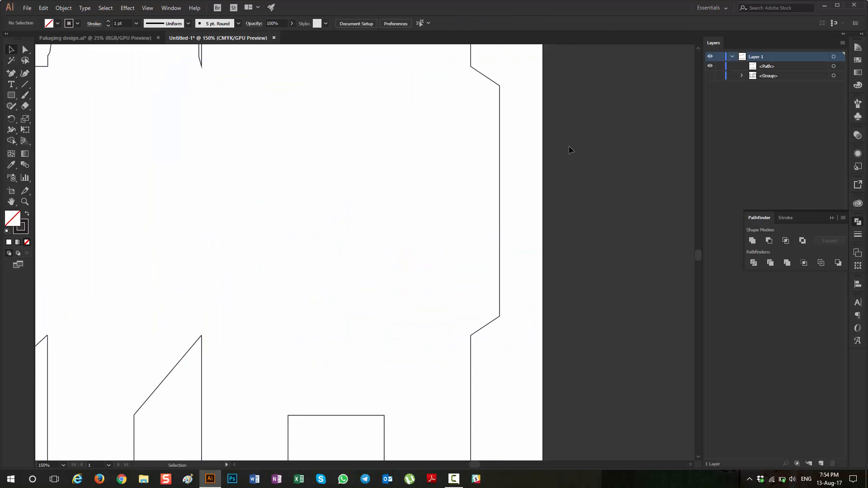
Step: Offset the united box outline outward by 0.25 cm with mitered joins, previewing the result before applying it
alt+scroll(572, 150, down, 1)
click(523, 99)
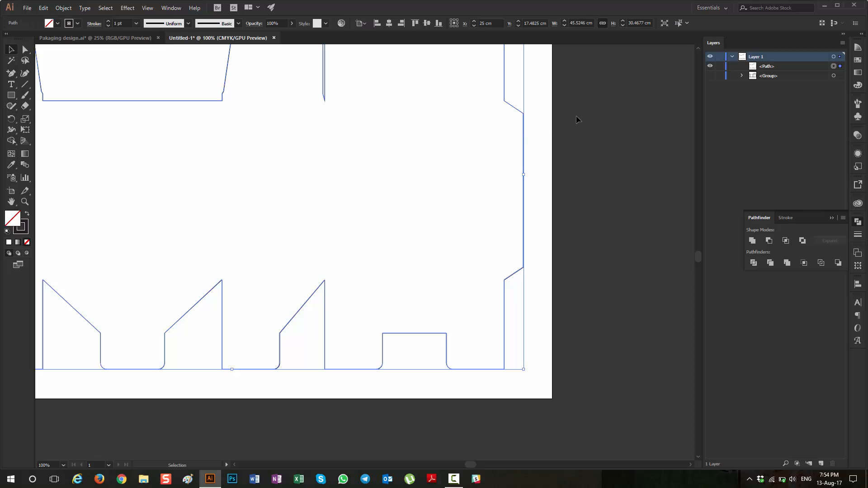
click(58, 9)
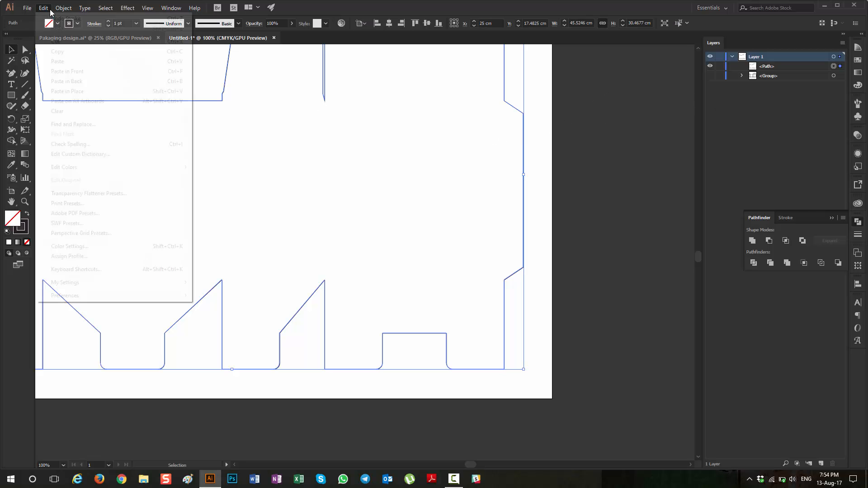
mouse_move(96, 213)
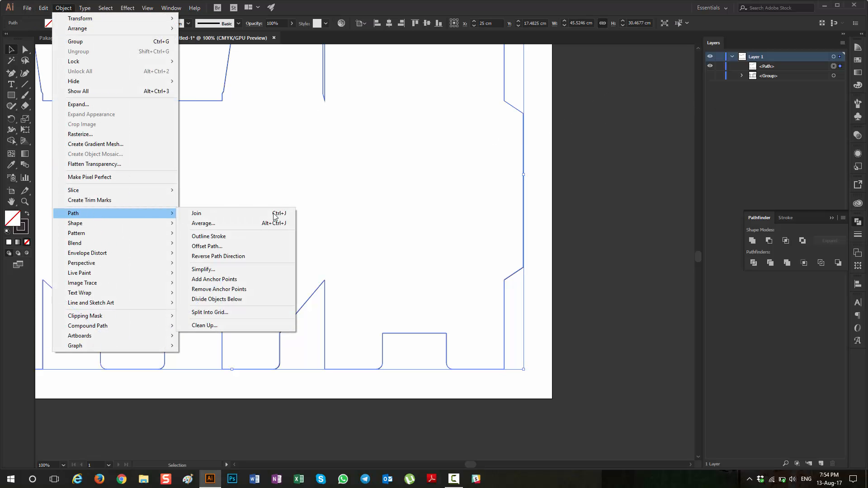
click(246, 247)
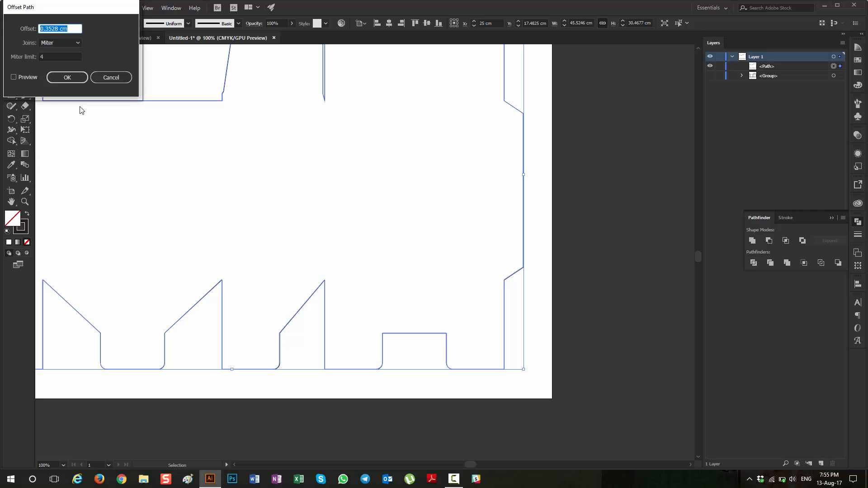
text(.25)
click(17, 77)
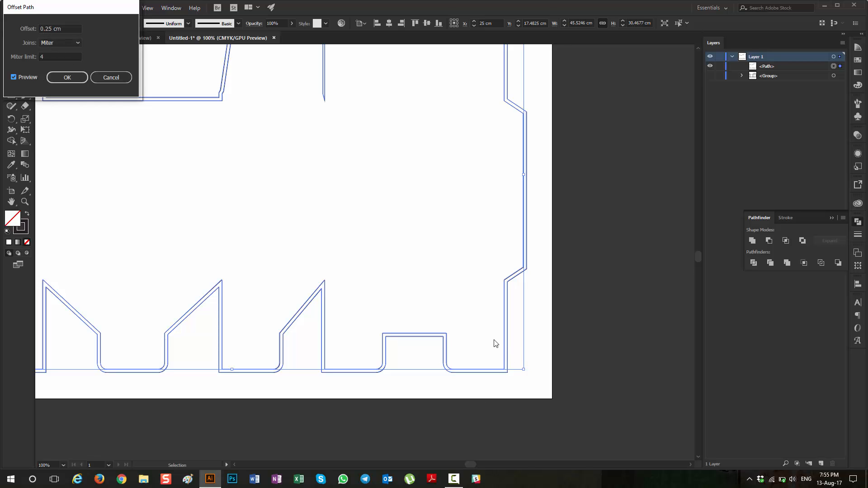
click(55, 83)
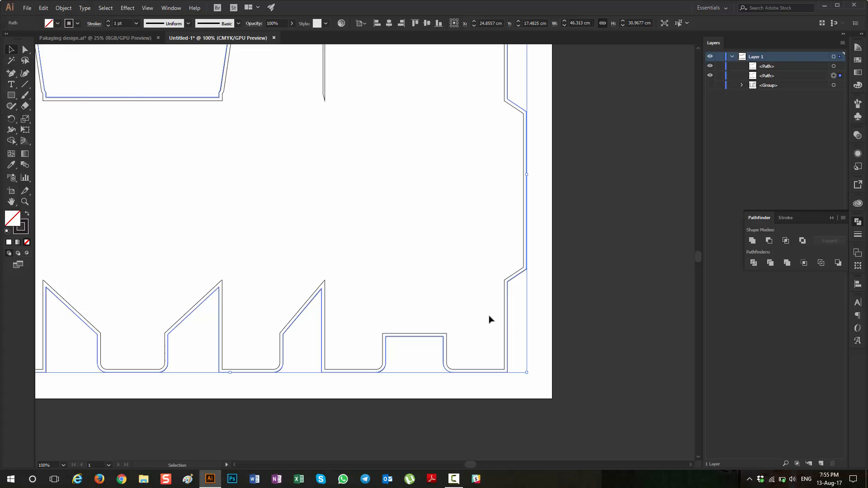
Step: Colour the stroke of the outer offset path red and deselect it
click(78, 23)
click(38, 39)
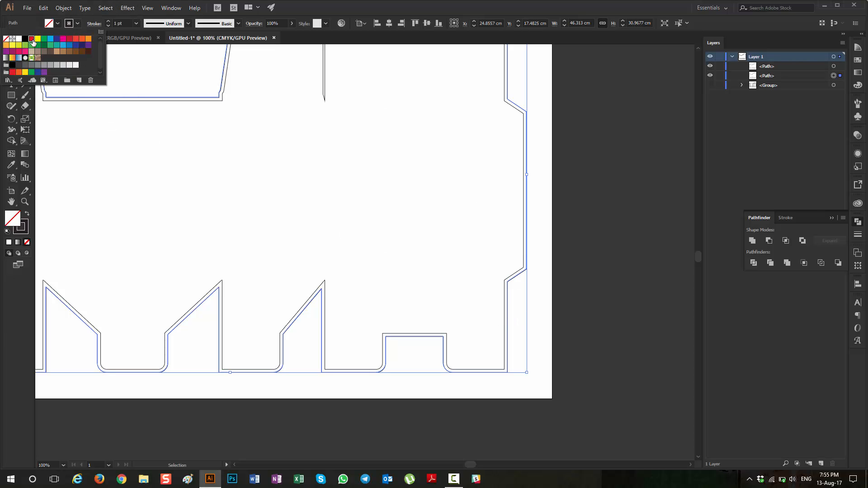
click(596, 205)
click(597, 214)
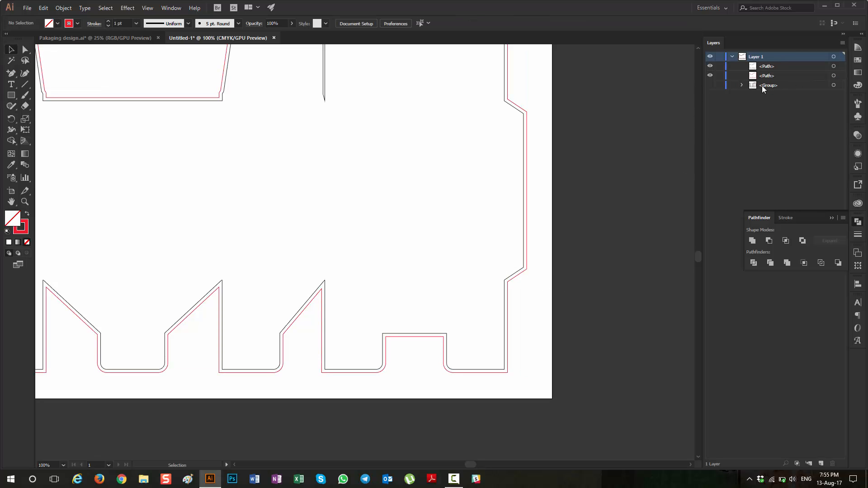
Step: Select the original black outline and offset it inward by -0.25 cm with mitered joins, checking the preview first
click(833, 67)
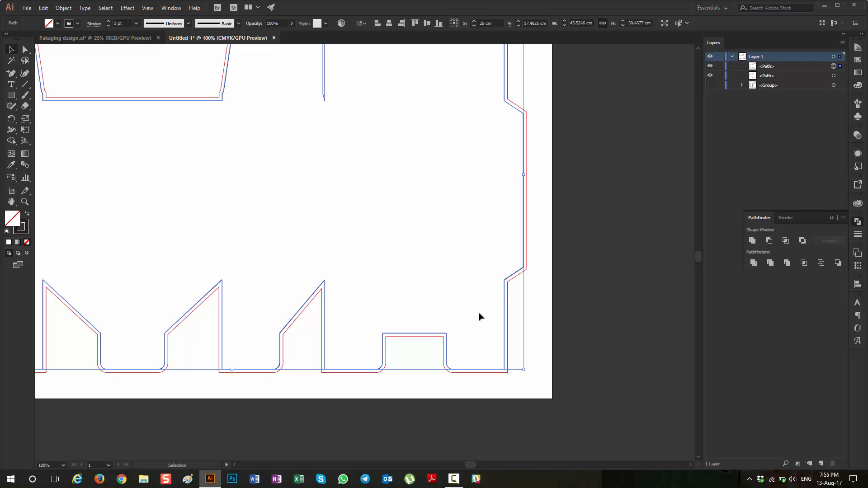
scroll(492, 374, up, 1)
scroll(492, 373, up, 3)
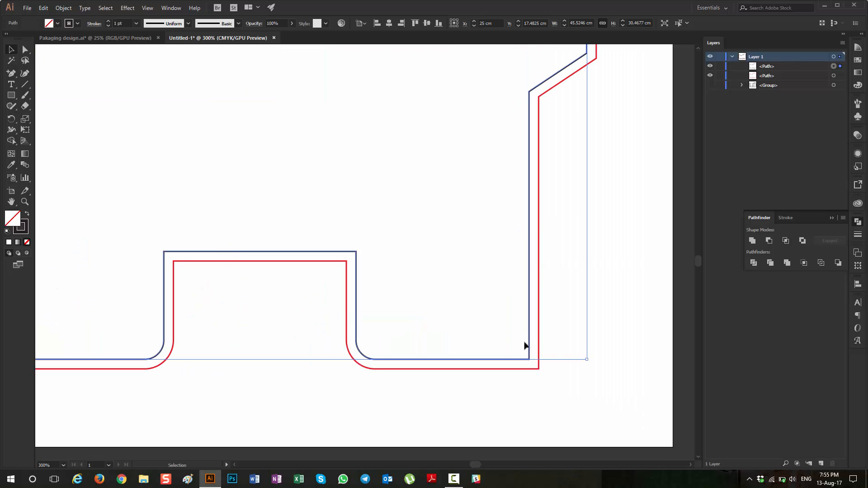
click(488, 282)
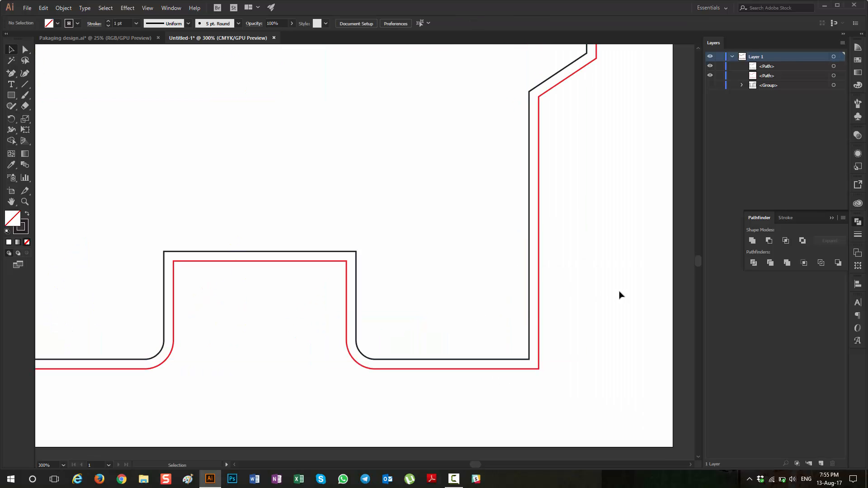
click(529, 309)
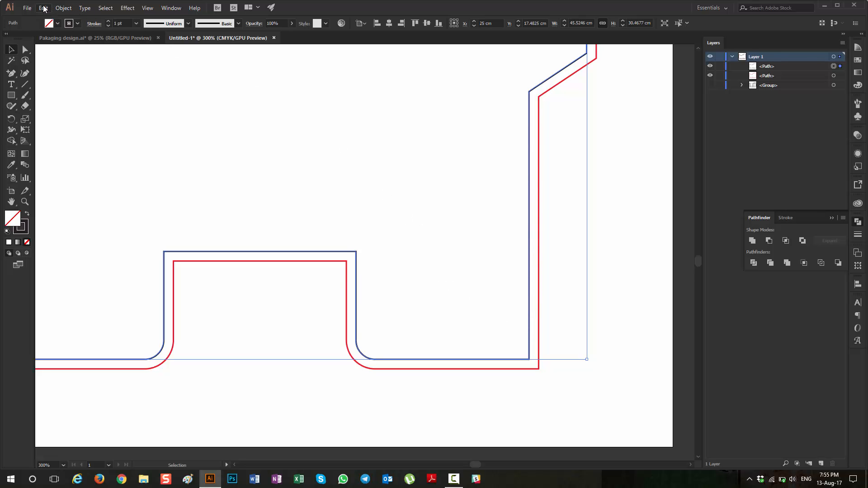
click(63, 8)
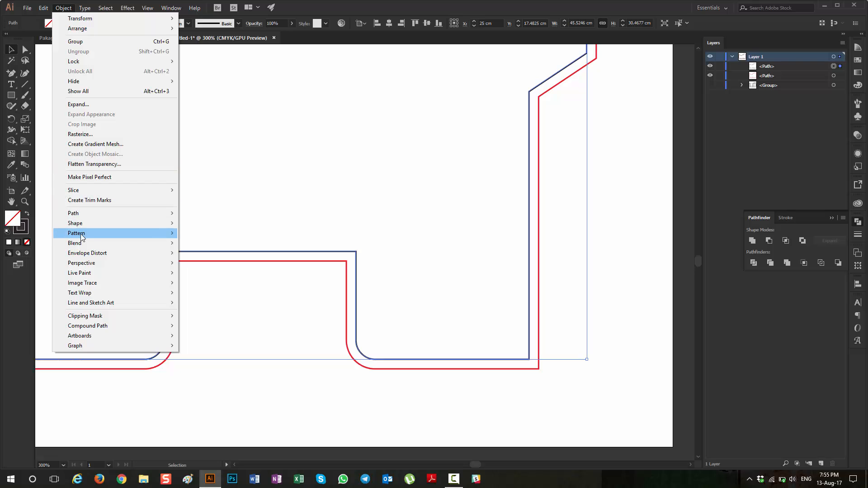
mouse_move(91, 214)
click(251, 248)
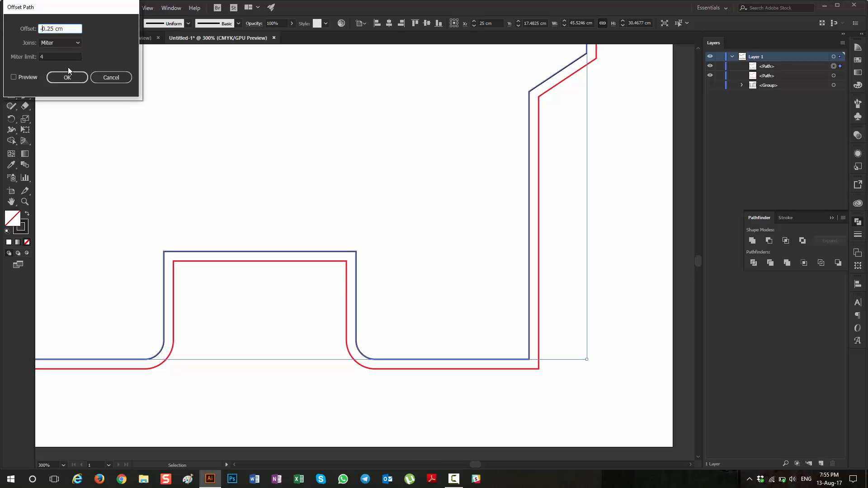
click(29, 78)
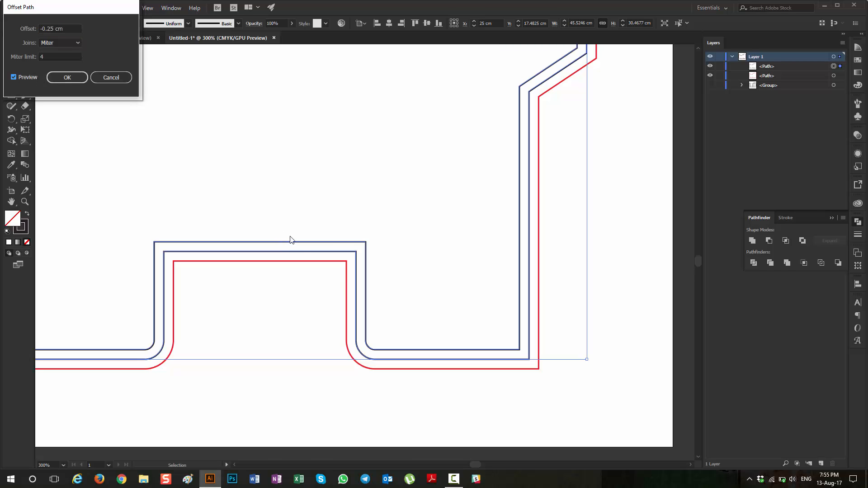
click(78, 79)
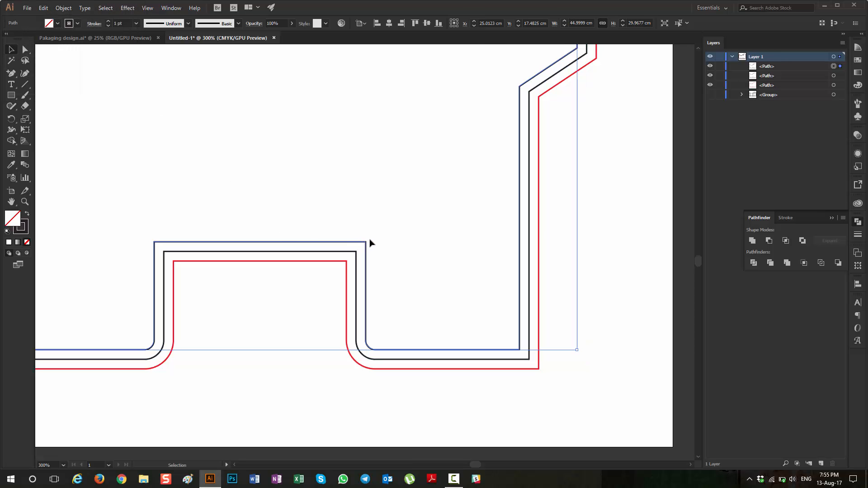
Step: Convert the inner offset path into a guide
scroll(364, 241, down, 4)
scroll(344, 245, up, 2)
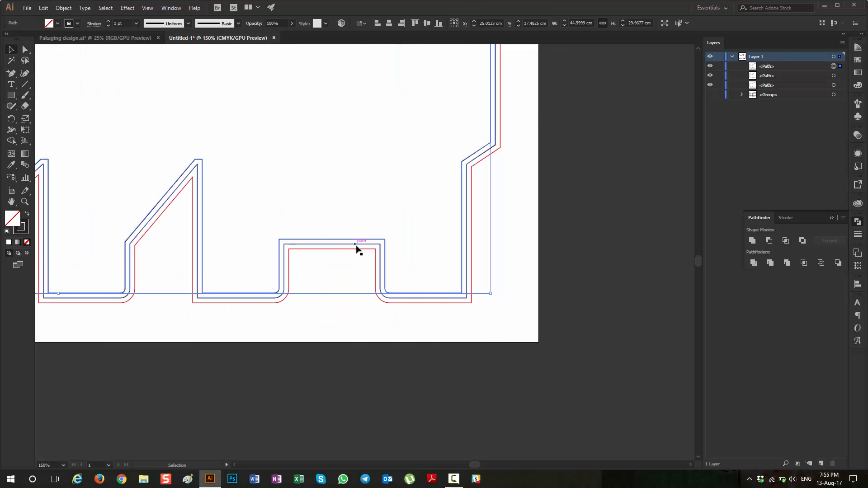
scroll(357, 248, up, 2)
right_click(399, 235)
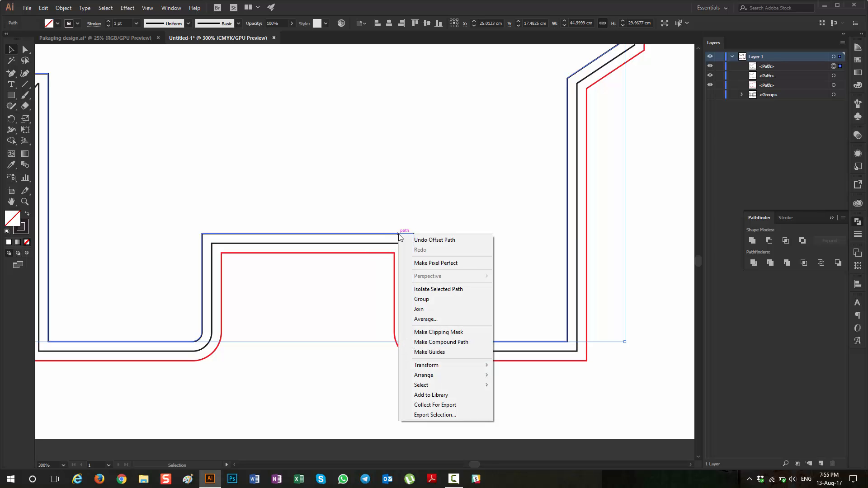
click(444, 351)
scroll(445, 349, down, 2)
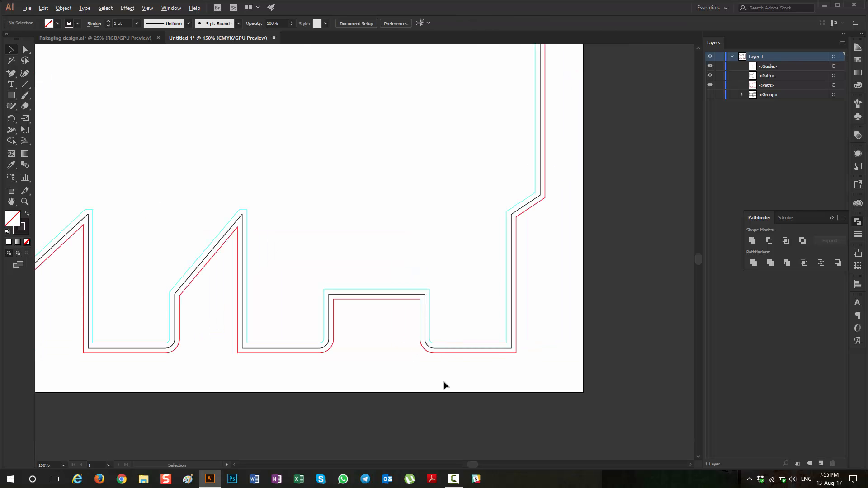
scroll(443, 384, down, 1)
scroll(456, 388, down, 2)
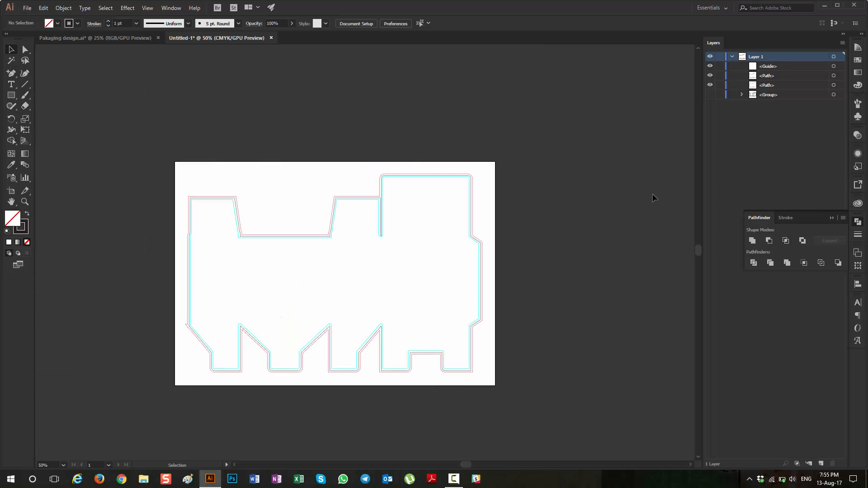
Step: Hide the united black outline path and show the original dieline group with its fold lines
click(835, 76)
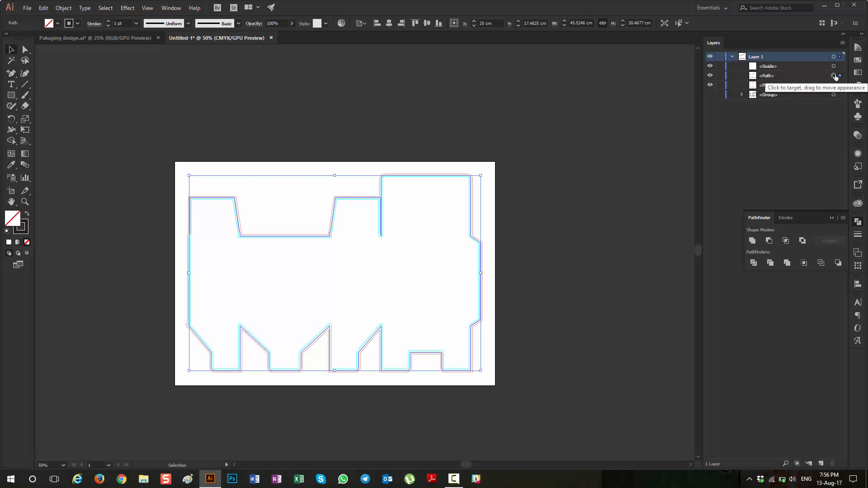
click(710, 75)
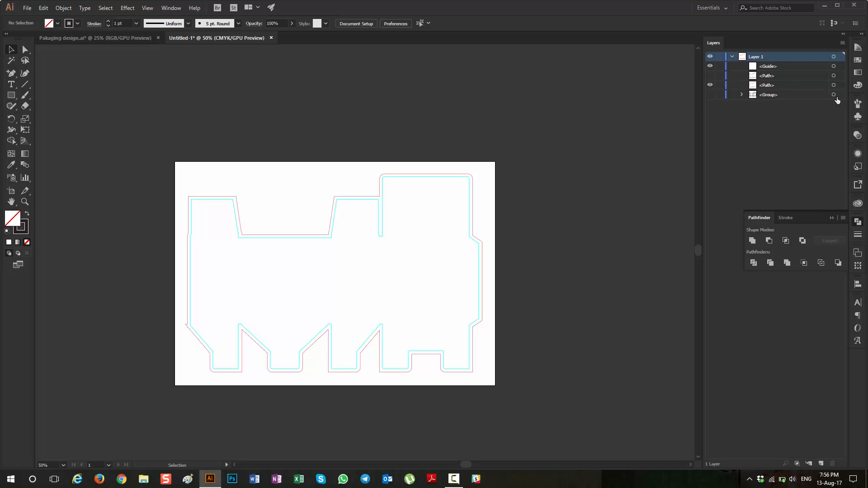
click(710, 95)
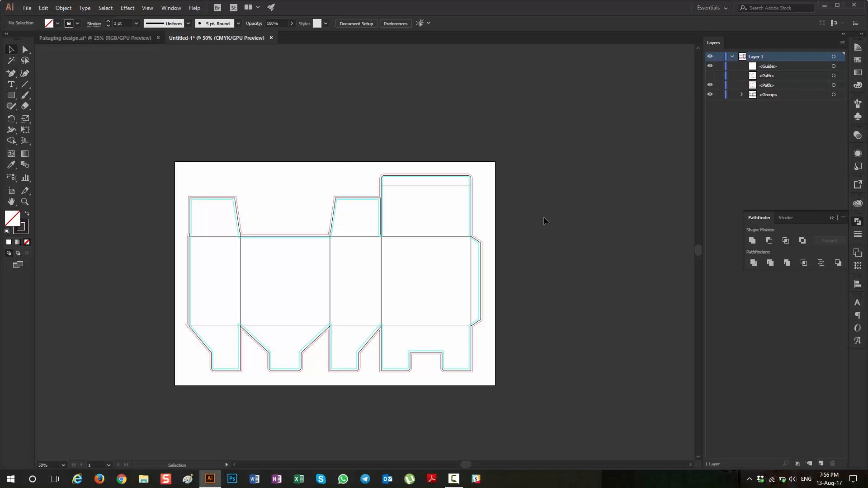
Step: Examine how the red outer line and the inner guide sit around the dieline, especially at the side glue flap
scroll(507, 271, up, 3)
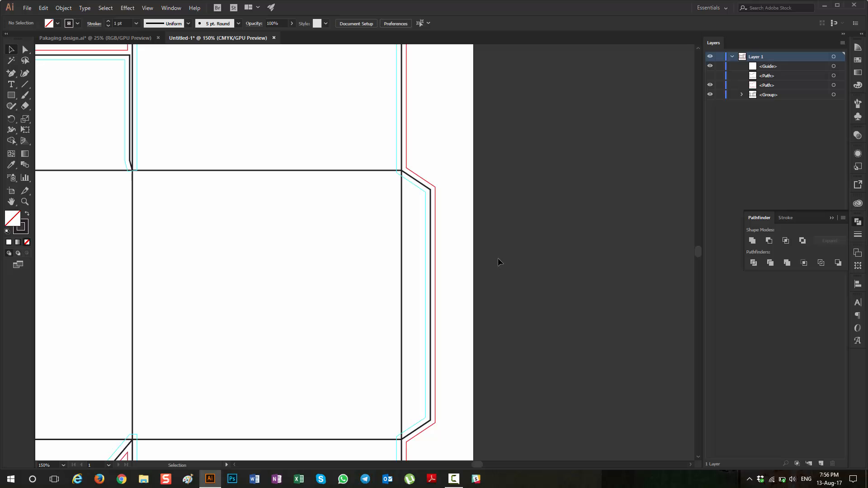
scroll(453, 225, up, 3)
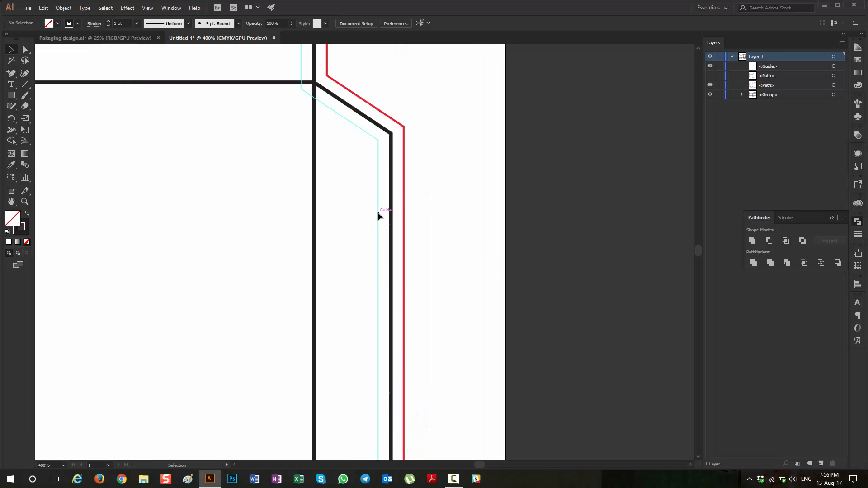
scroll(378, 216, down, 5)
scroll(445, 233, down, 1)
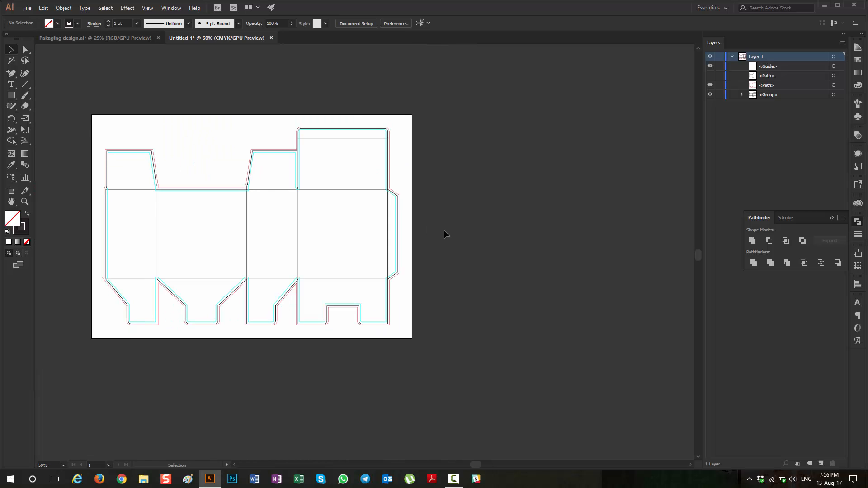
scroll(445, 234, left, 2)
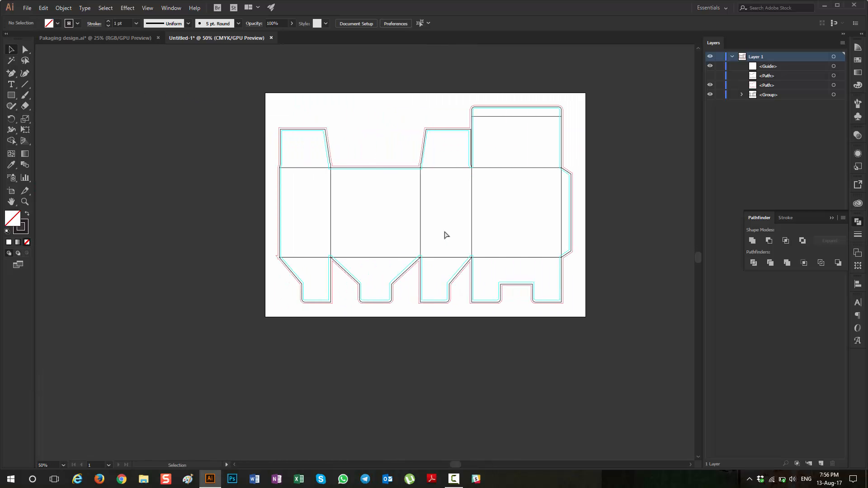
scroll(511, 228, down, 1)
scroll(538, 234, up, 1)
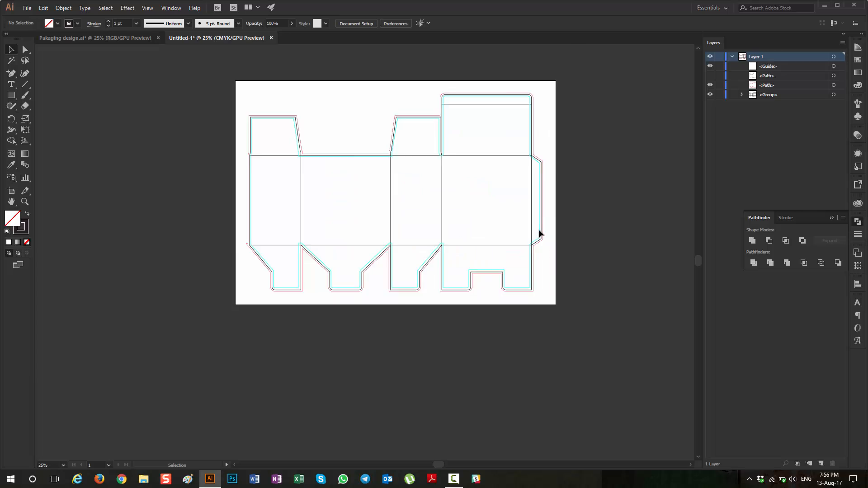
scroll(538, 232, up, 1)
scroll(538, 232, up, 1)
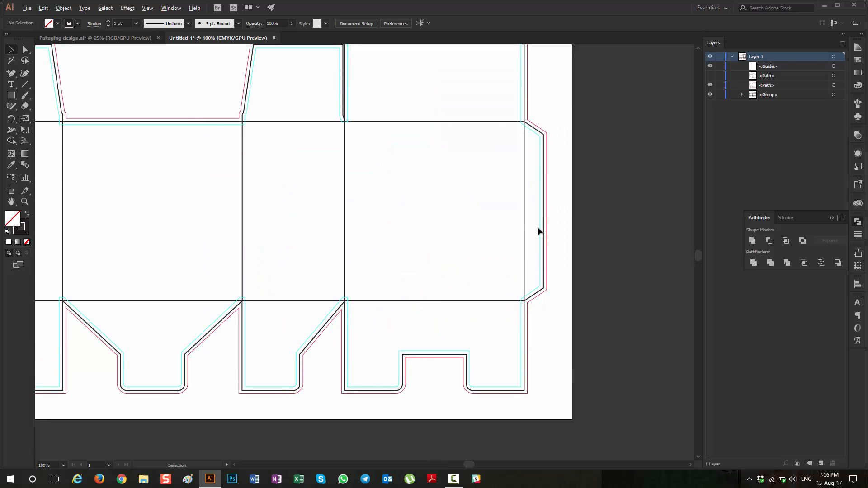
Step: Examine the red bleed line and inner guide around the dieline's lower-left corner and across the whole artboard
scroll(538, 232, down, 1)
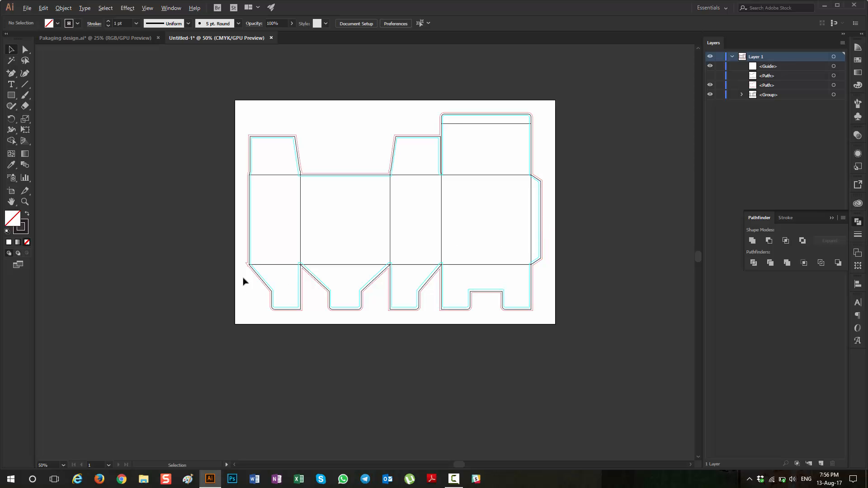
scroll(259, 267, up, 5)
scroll(273, 270, down, 5)
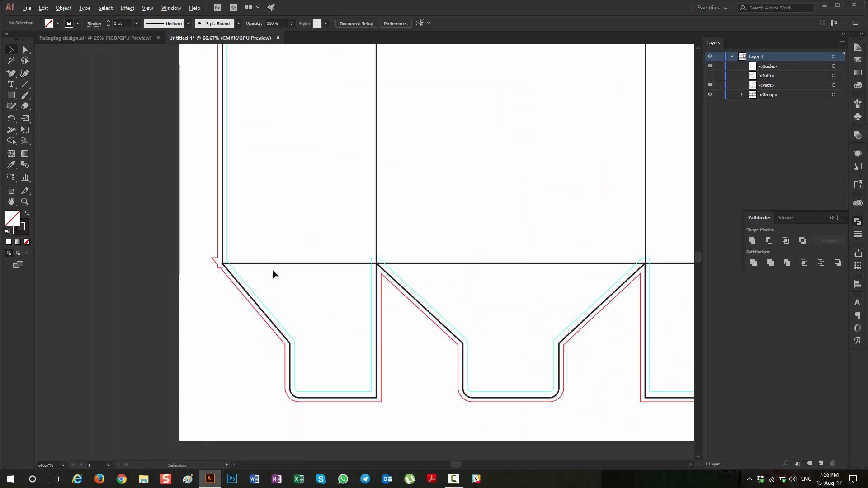
scroll(278, 267, down, 8)
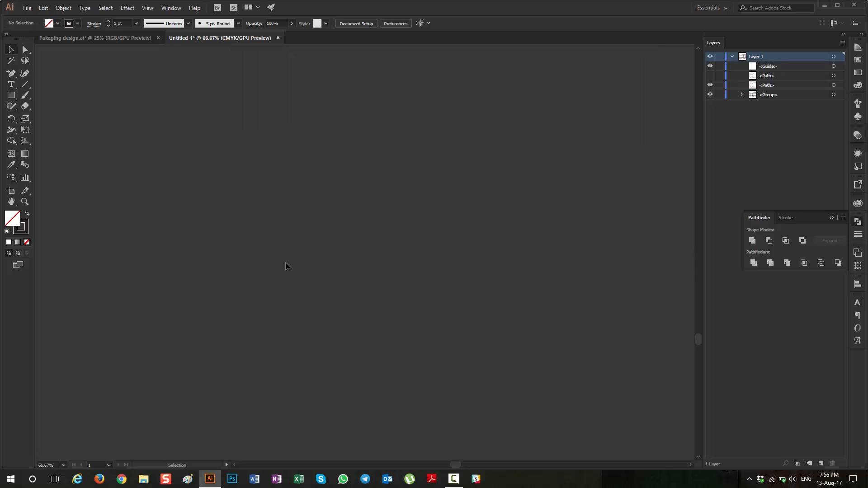
scroll(340, 262, up, 3)
scroll(531, 258, up, 2)
key(ctrl+0)
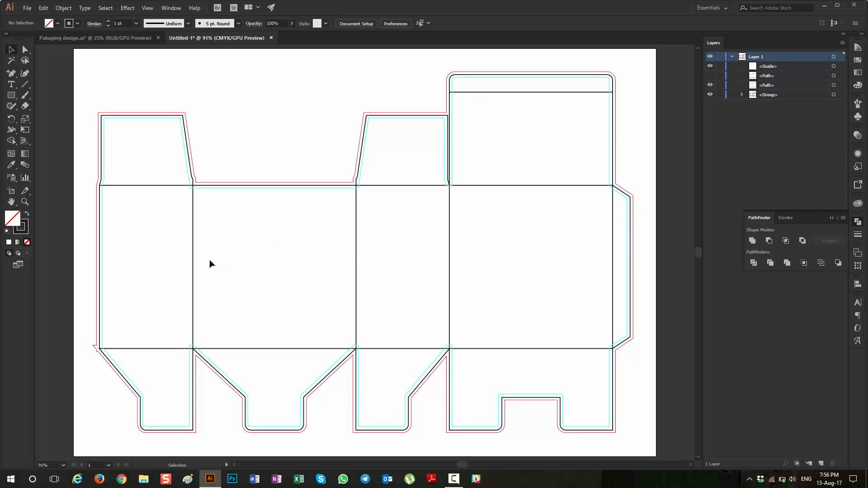
Step: Draw a rectangle about 1.63 × 4.85 cm on the first side panel and one about 7.02 × 8.02 cm on the adjacent wide panel
click(12, 97)
drag(134, 213, 154, 269)
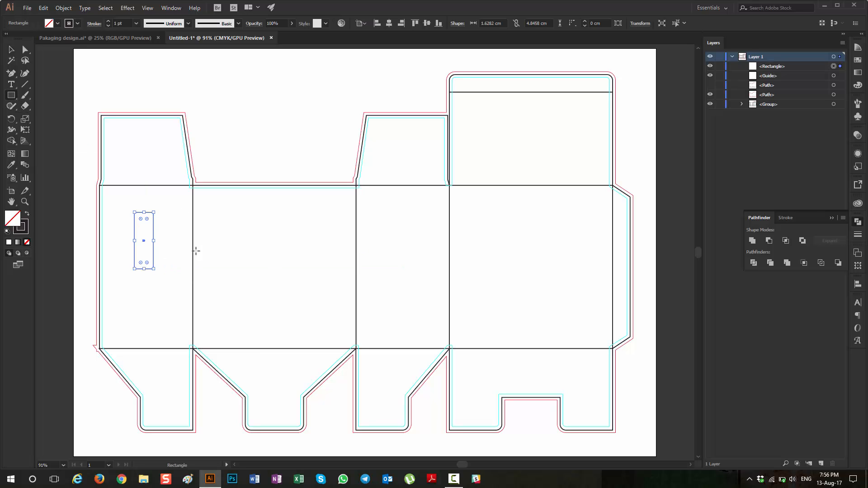
drag(229, 206, 311, 299)
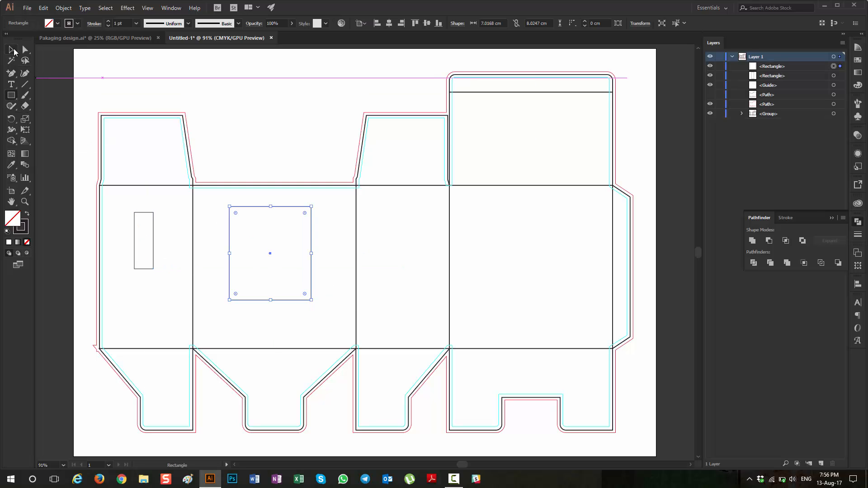
Step: Fill the narrow rectangle on the first side panel with yellow-green
click(13, 48)
drag(133, 205, 152, 233)
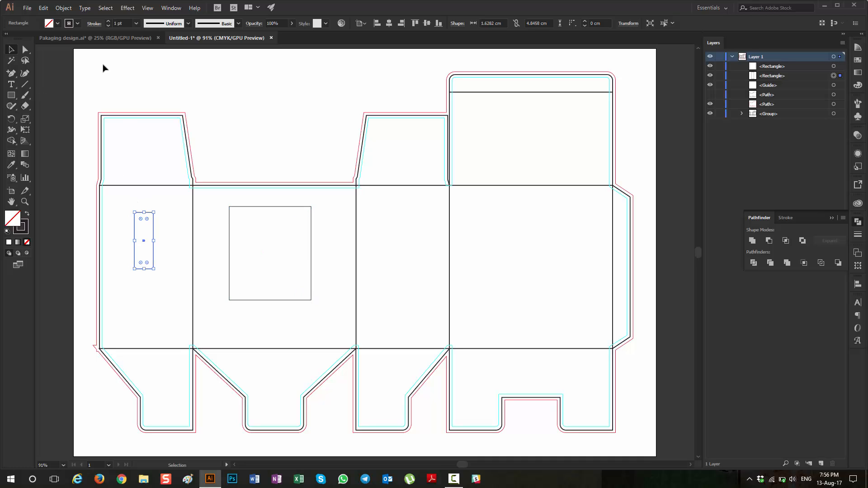
click(77, 24)
click(50, 23)
click(49, 23)
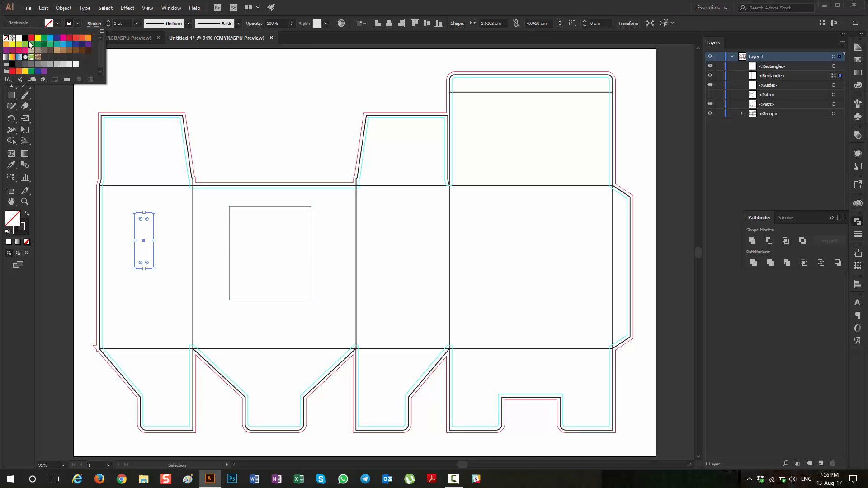
click(29, 44)
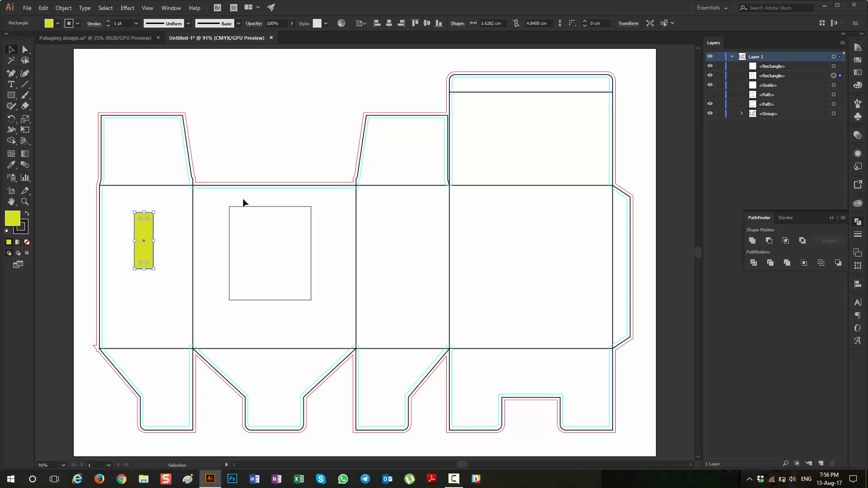
Step: Swap the fill and stroke of the large rectangle on the adjacent wide panel and set its fill to yellow
drag(216, 200, 244, 227)
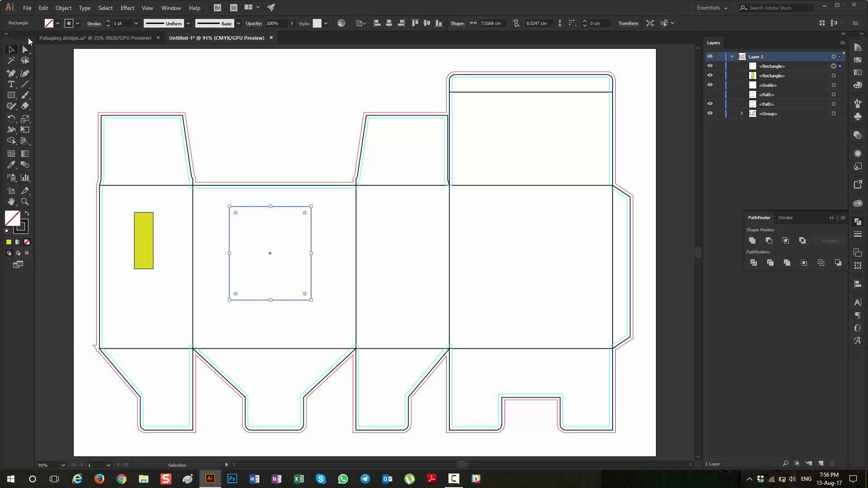
click(56, 25)
click(27, 215)
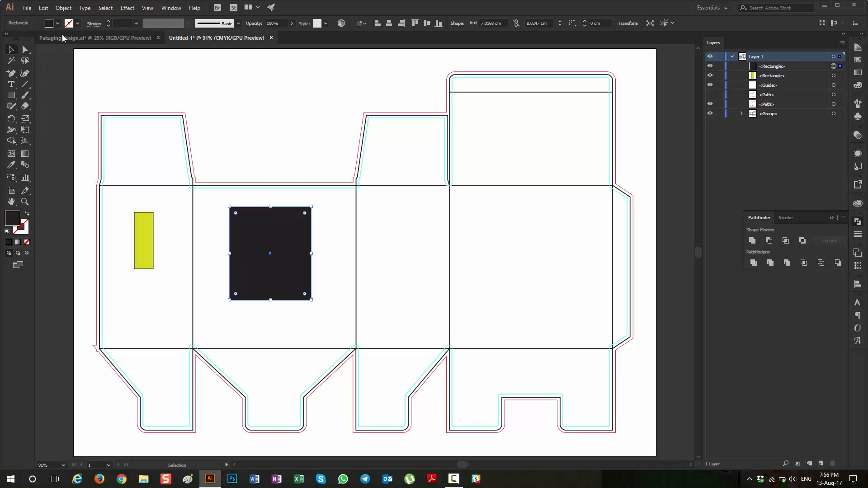
click(57, 24)
click(13, 47)
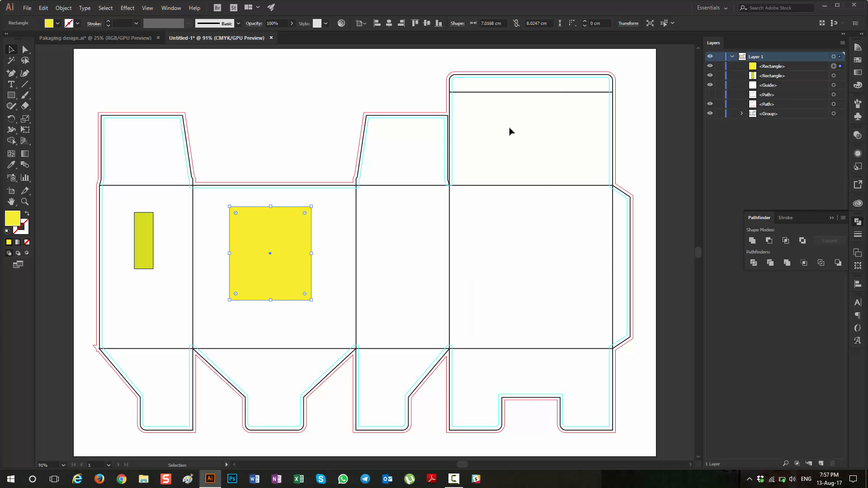
Step: Round the narrow rectangle's corners to about 0.19 cm and shift it slightly down within its side panel
click(144, 263)
drag(147, 252, 149, 270)
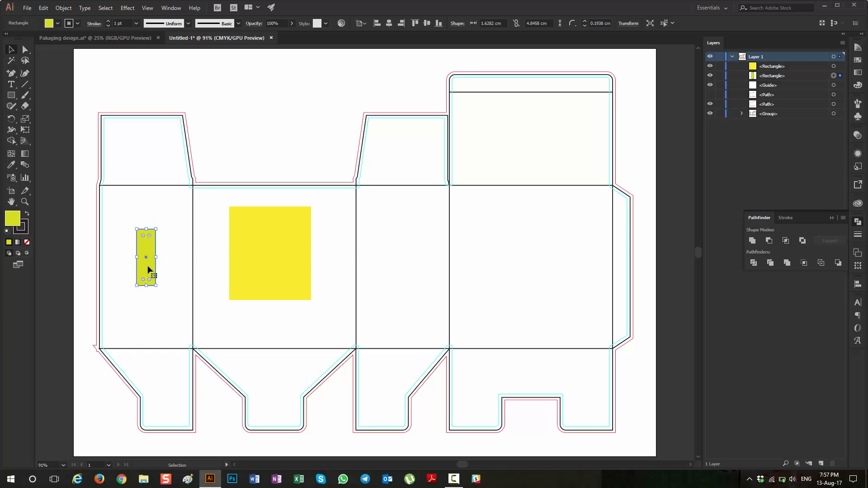
click(164, 297)
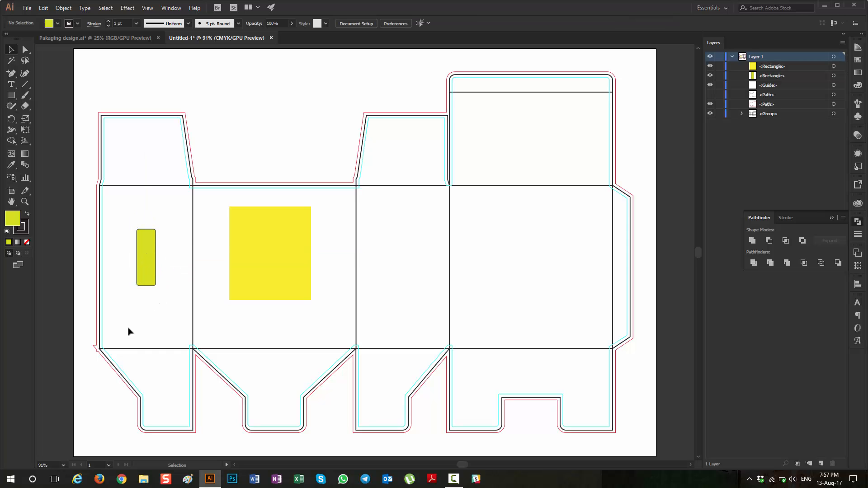
Step: Copy the narrow and large rectangles together onto the third and fourth panels of the box
click(140, 261)
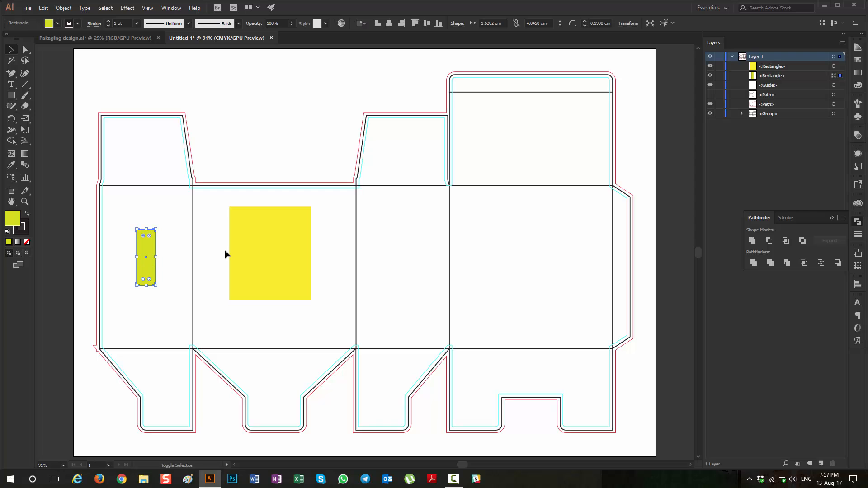
shift+click(271, 258)
drag(261, 251, 508, 260)
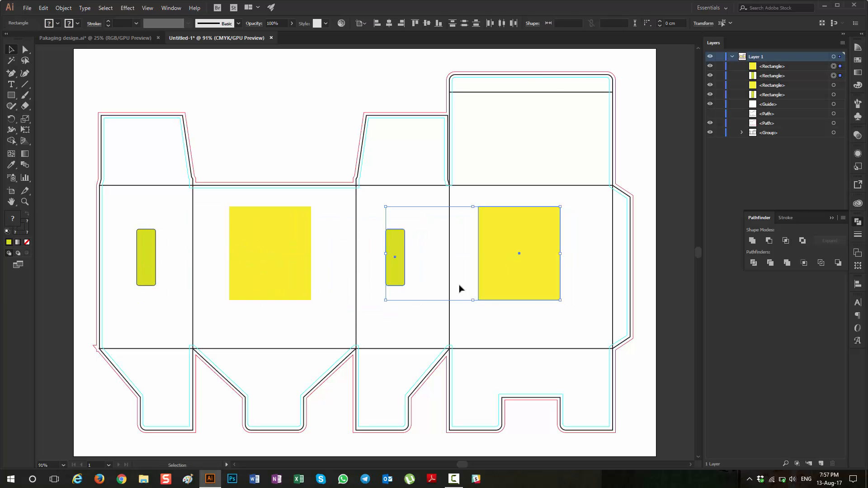
click(457, 225)
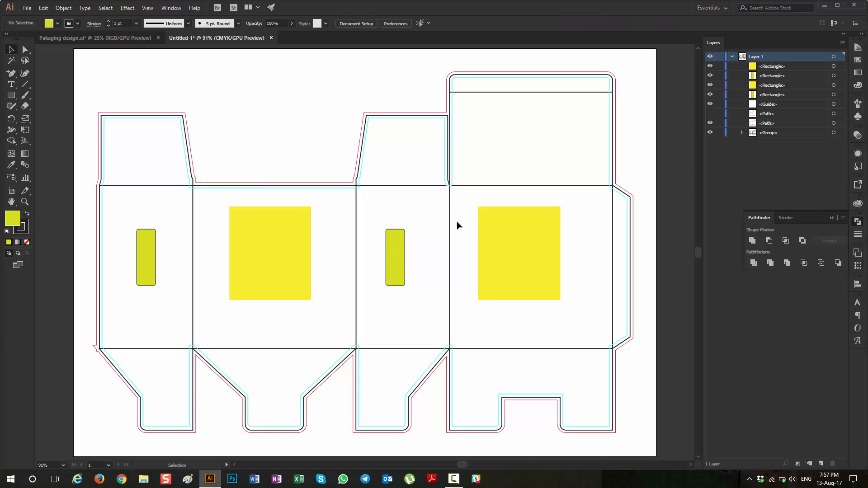
click(513, 252)
drag(520, 299, 528, 151)
key(ctrl+z)
key(ctrl+z)
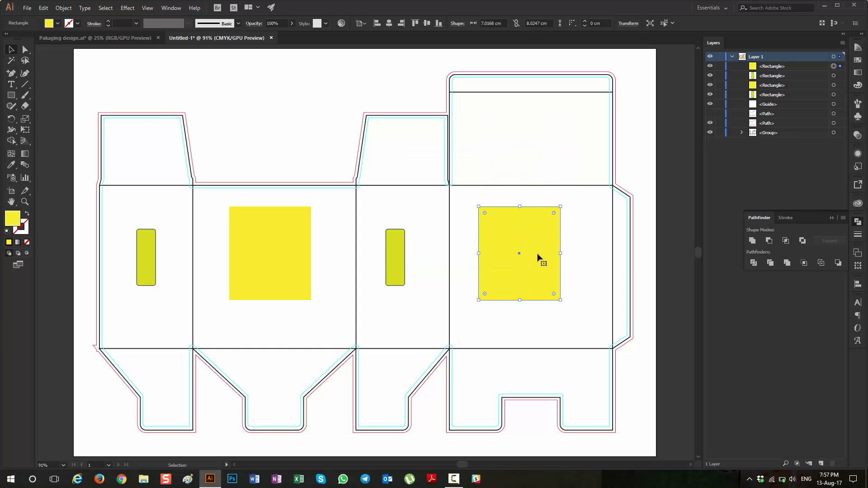
Step: Copy the fourth panel's yellow rectangle onto the lid panel above it and reduce the copy's height
drag(538, 258, 549, 151)
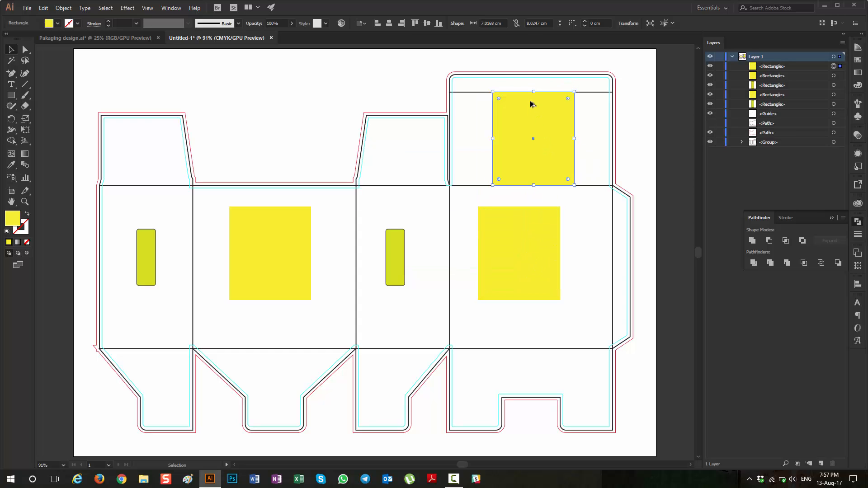
drag(533, 92, 481, 171)
click(284, 100)
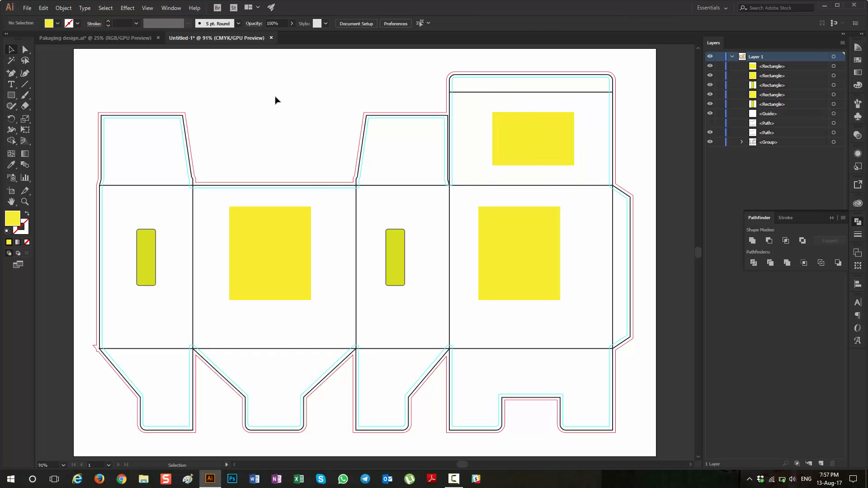
Step: Bring up the Export As dialog with the JPEG format and cancel it without exporting
scroll(436, 231, down, 1)
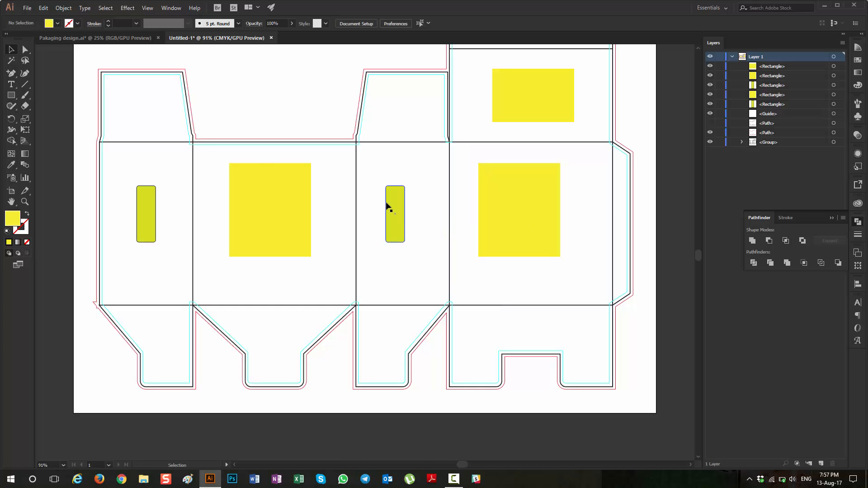
click(26, 8)
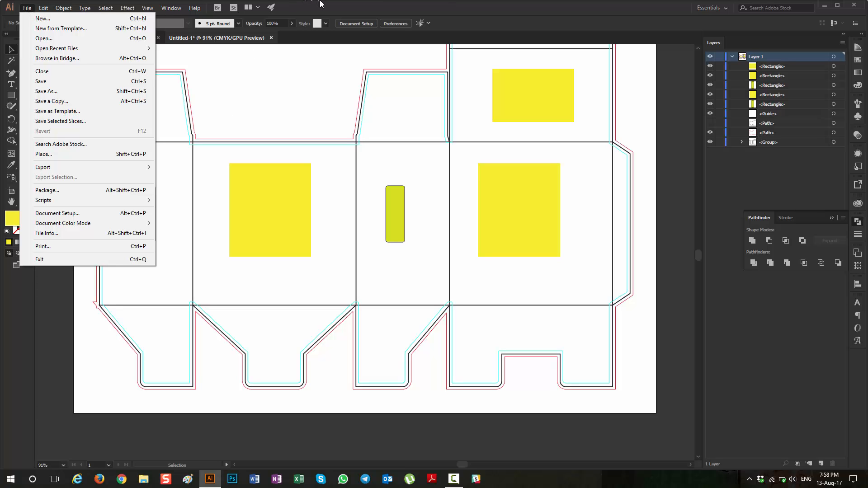
key(Escape)
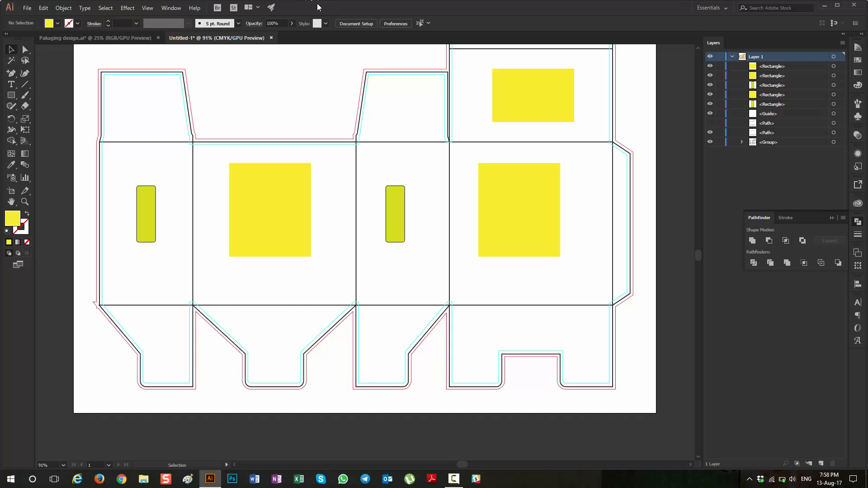
click(27, 9)
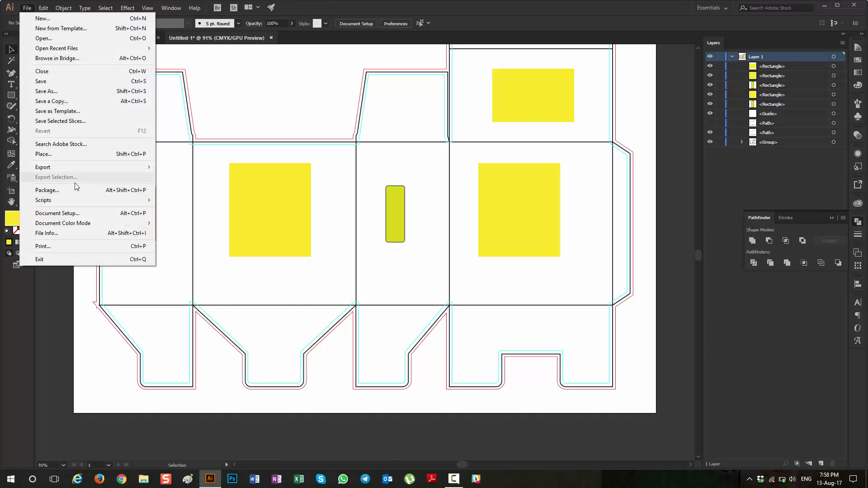
mouse_move(136, 167)
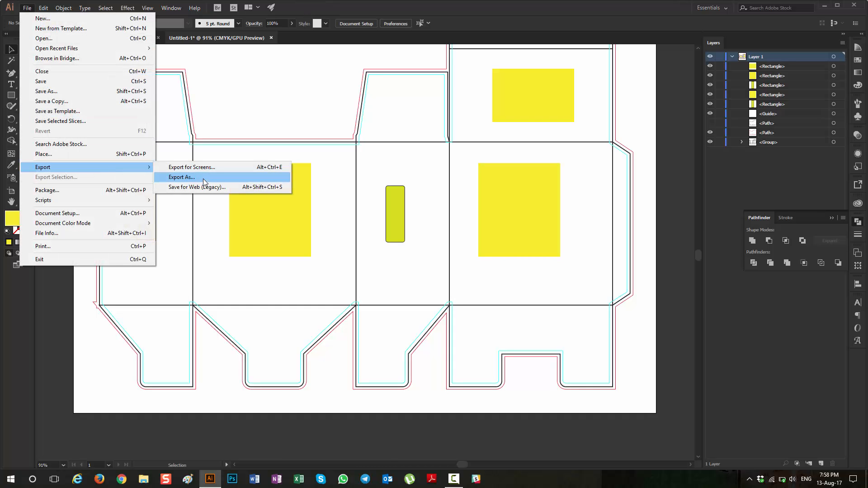
click(202, 179)
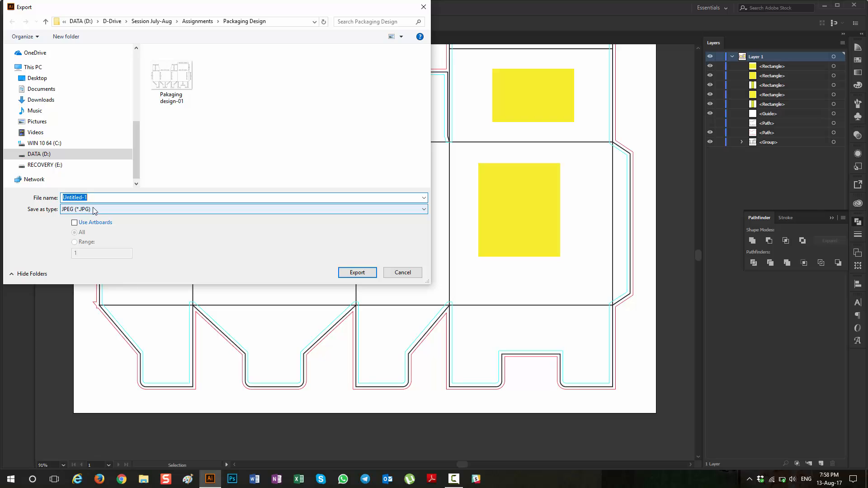
click(402, 272)
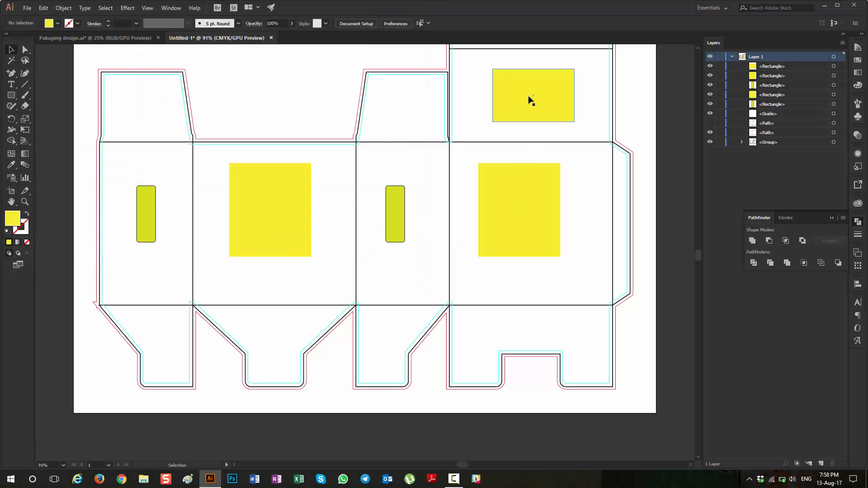
Step: Bring up the Save As dialog, choose the Adobe PDF format, and cancel without saving
click(31, 7)
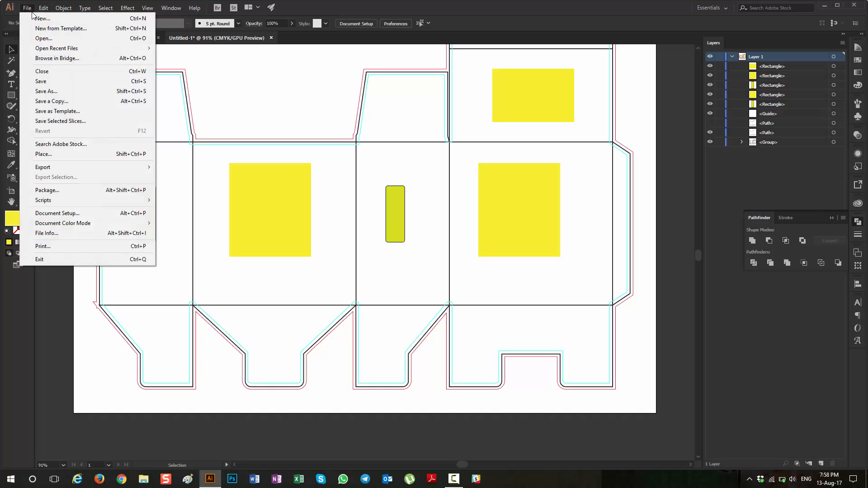
click(46, 91)
click(94, 212)
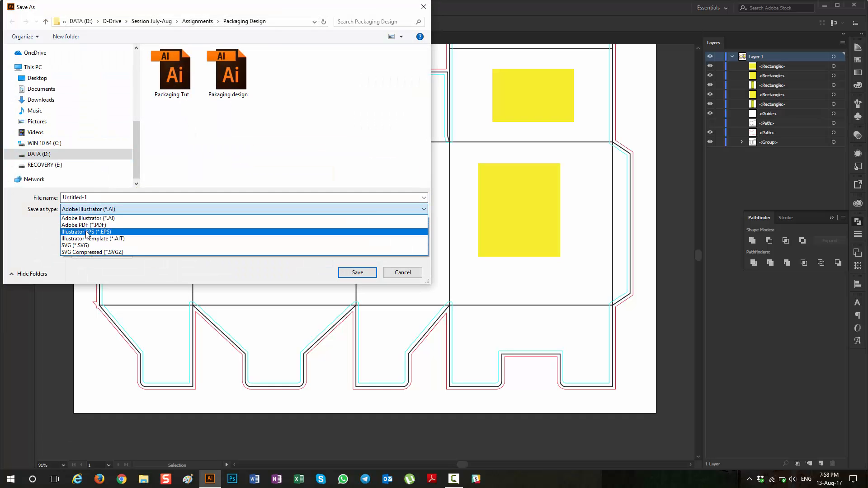
click(92, 223)
click(404, 271)
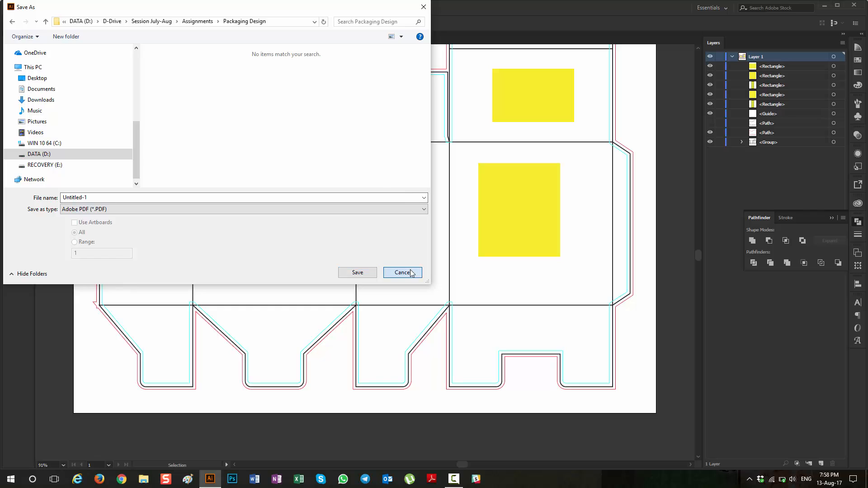